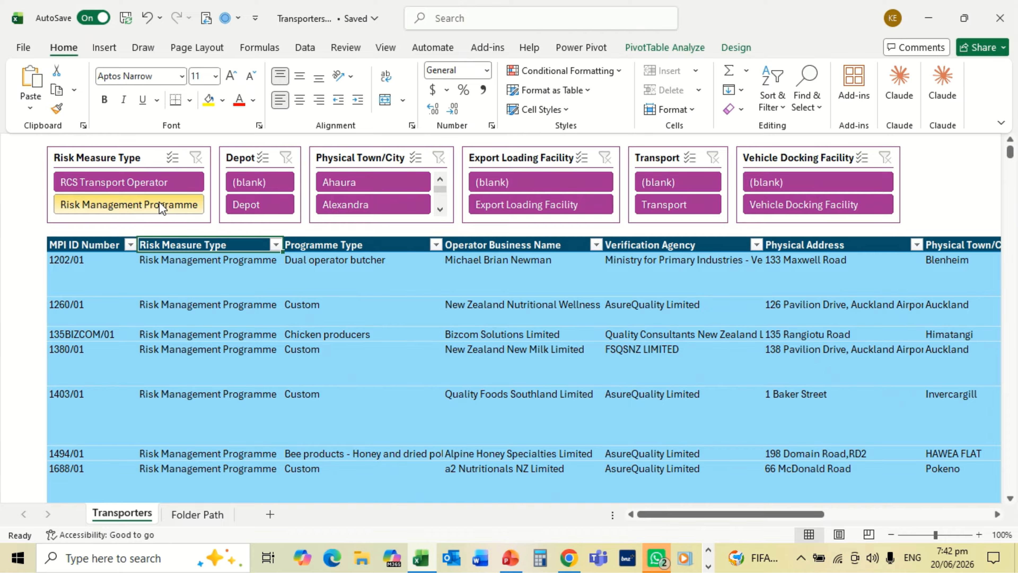
Filter the transporters pivot table to RCS Transport Operator entries in Auckland that have Depot, Export Loading Facility and Transport selected.
{"action": "left_click", "coordinate": [259, 205]}
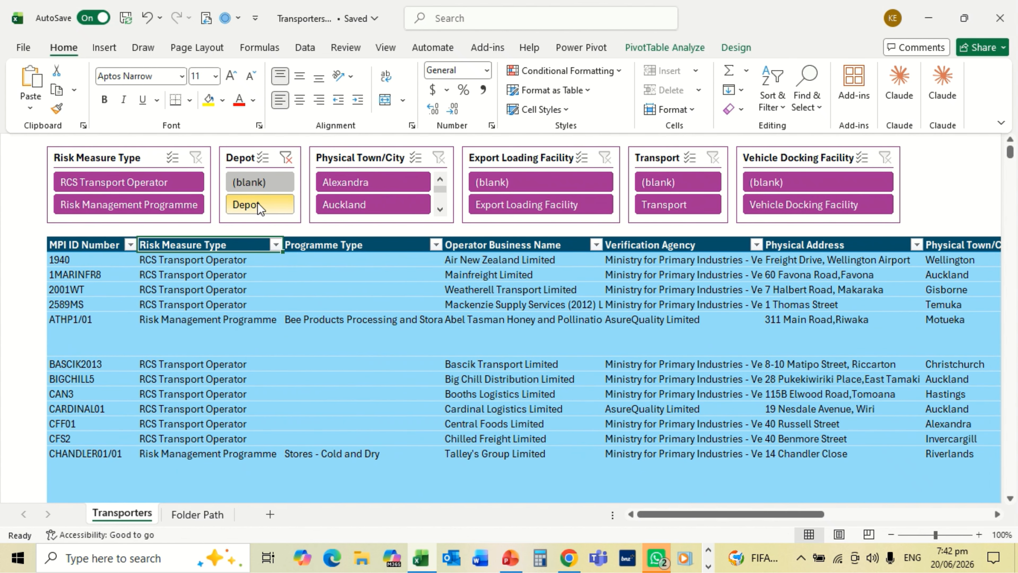
{"action": "left_click", "coordinate": [342, 207]}
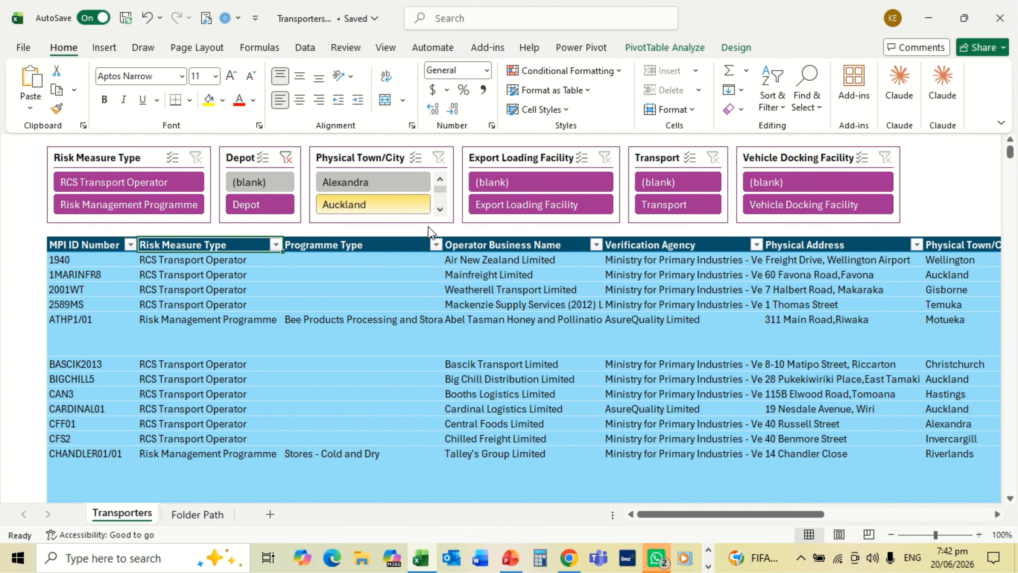
{"action": "left_click", "coordinate": [542, 208]}
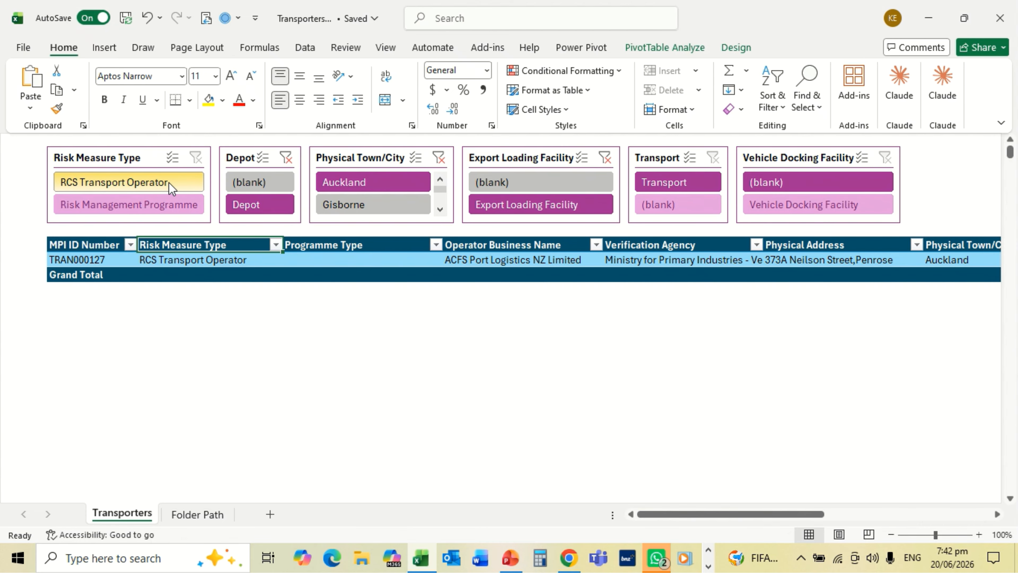
{"action": "left_click", "coordinate": [155, 179]}
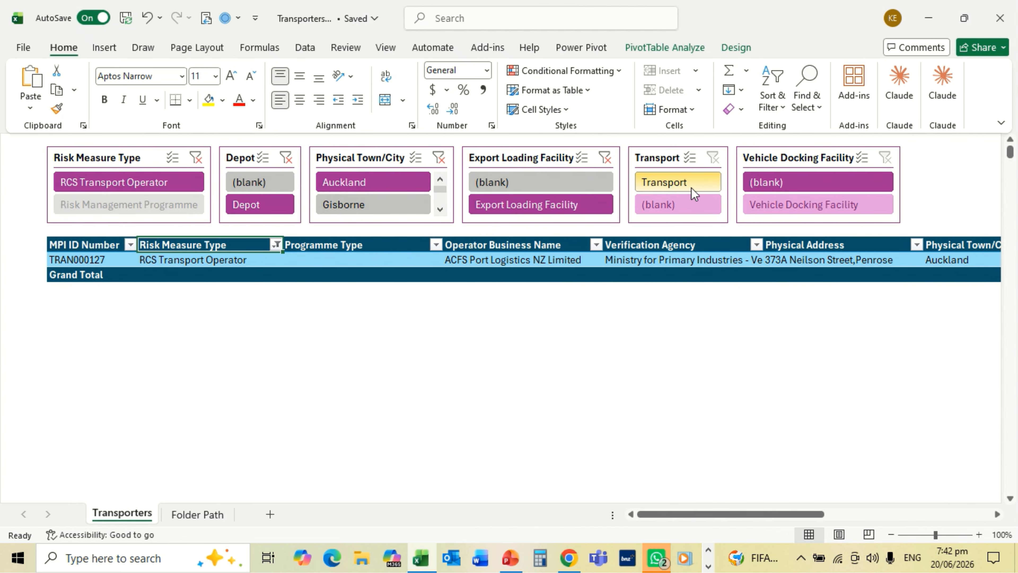
{"action": "left_click", "coordinate": [672, 187]}
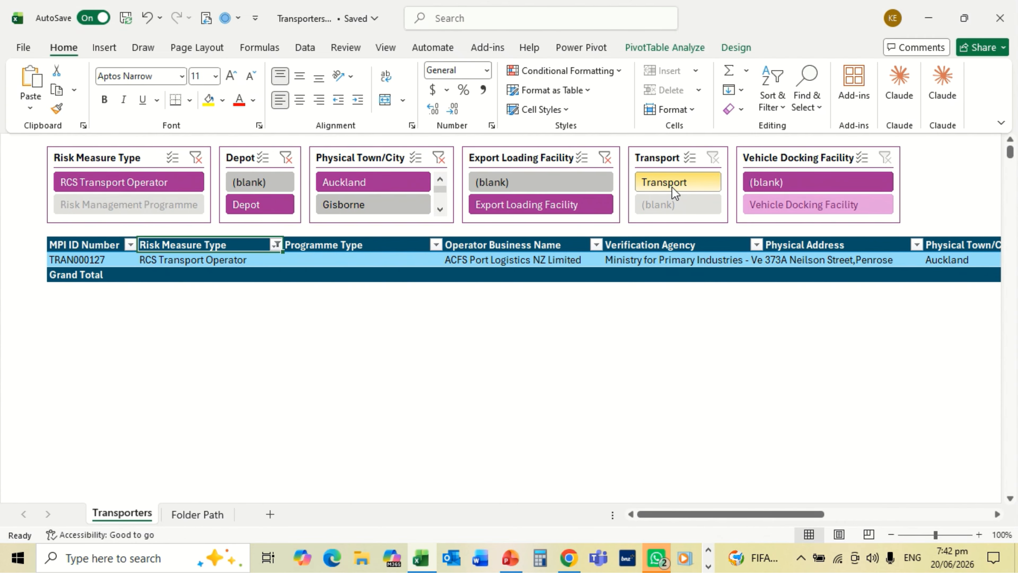
Clear the slicer filters on Export Loading Facility, Physical Town/City and Depot.
{"action": "left_click", "coordinate": [609, 160]}
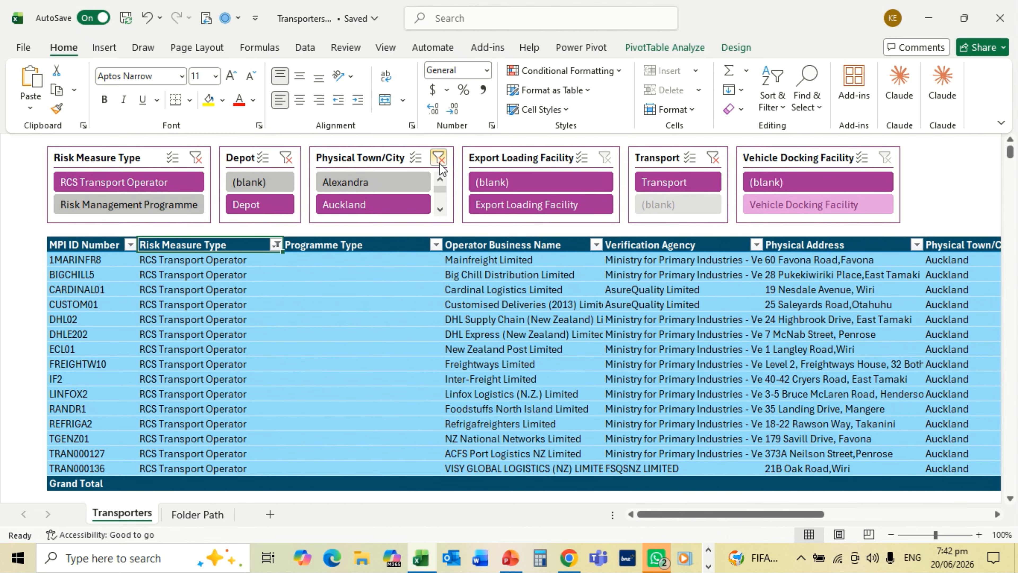
{"action": "left_click", "coordinate": [439, 160]}
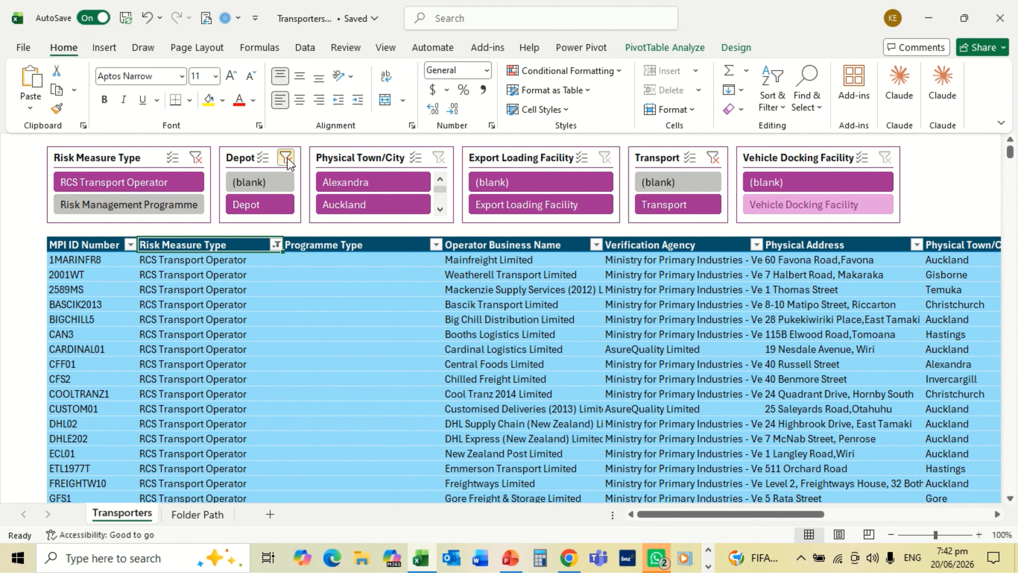
{"action": "left_click", "coordinate": [287, 159]}
Examine the filter and search options for the MPI ID Number and Operator Business Name columns without applying any filter.
{"action": "left_click", "coordinate": [130, 245]}
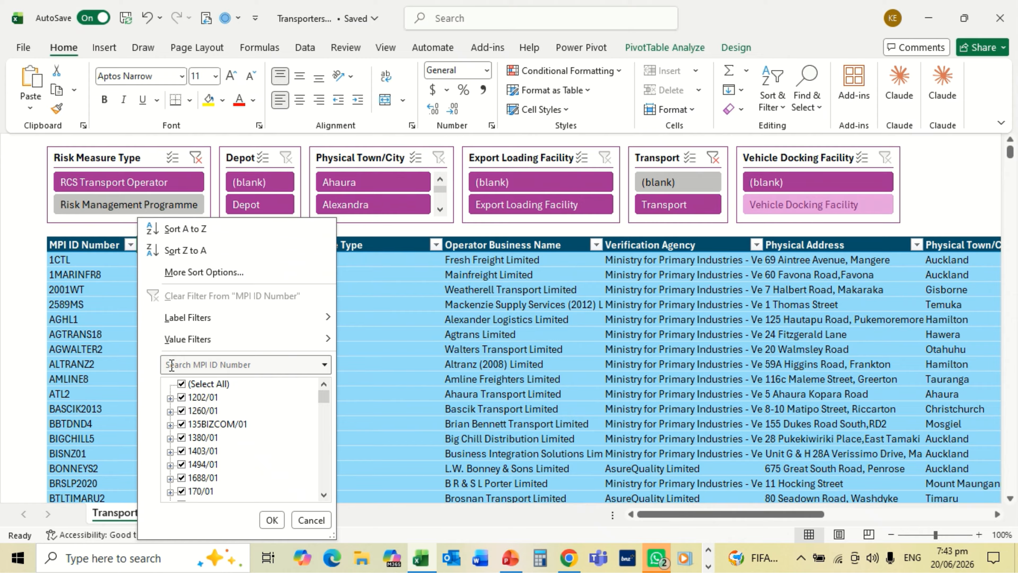
{"action": "left_click", "coordinate": [171, 365]}
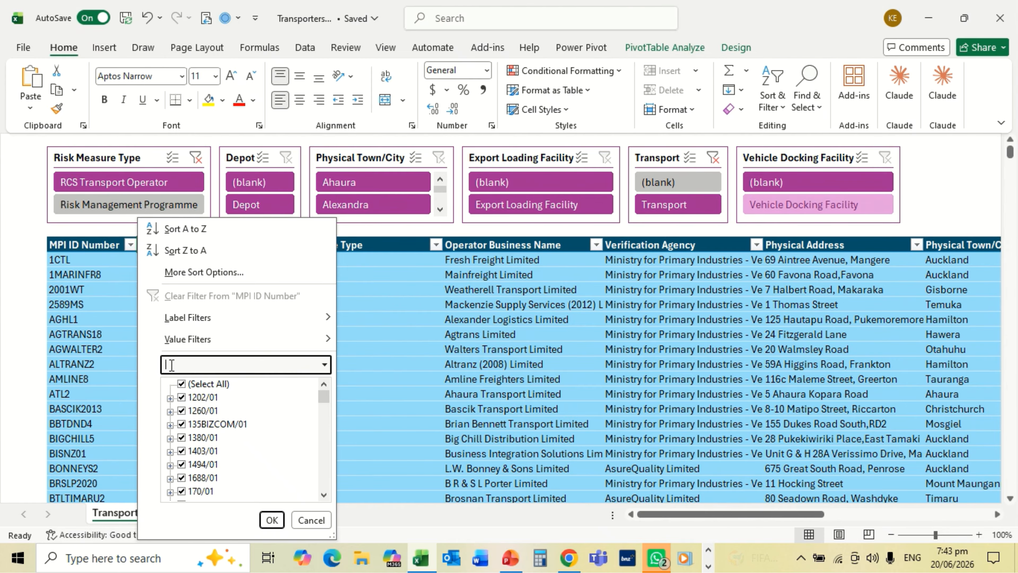
{"action": "left_click", "coordinate": [305, 519]}
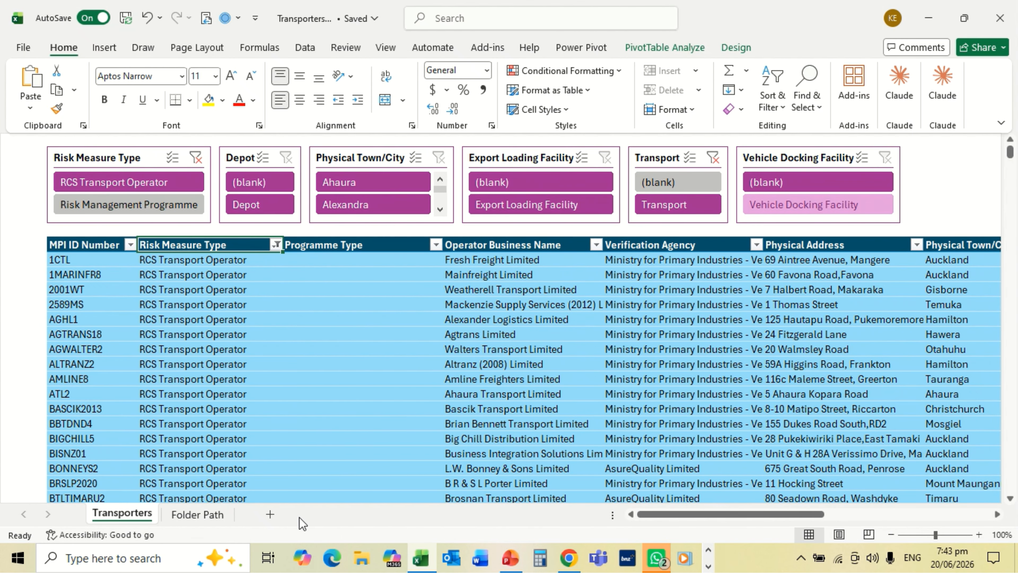
{"action": "left_click", "coordinate": [597, 245]}
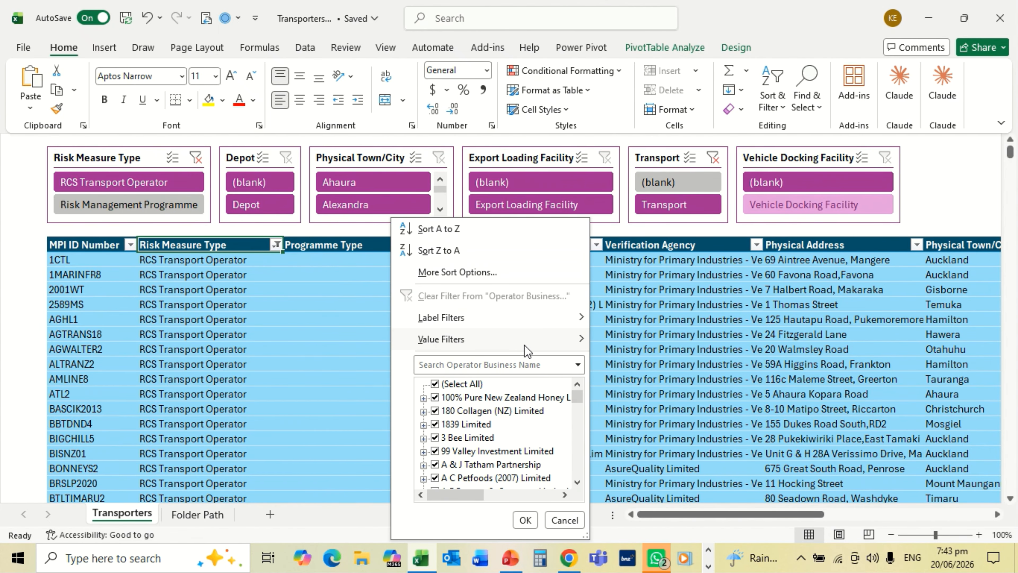
{"action": "left_click", "coordinate": [524, 366]}
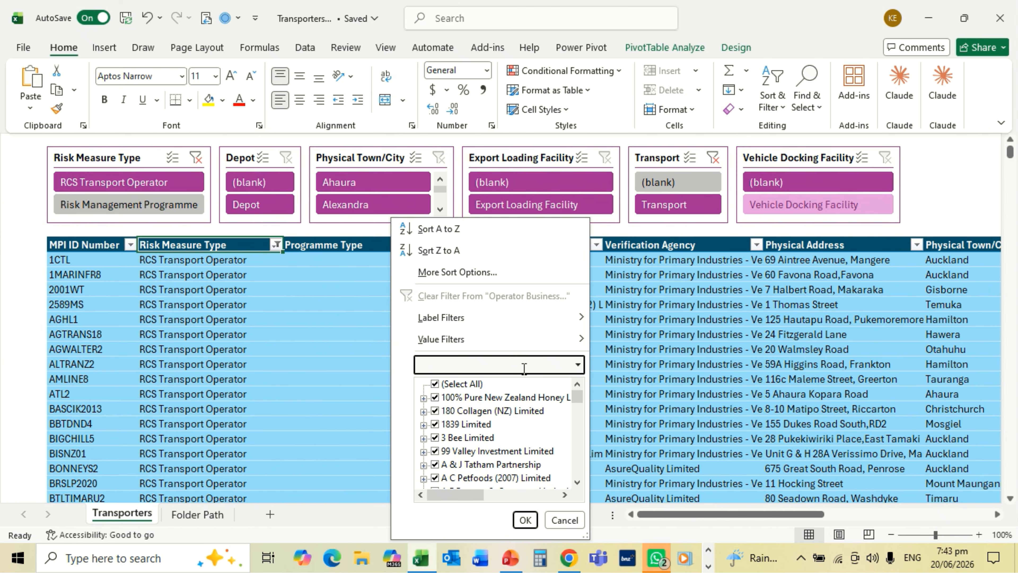
{"action": "left_click", "coordinate": [563, 520]}
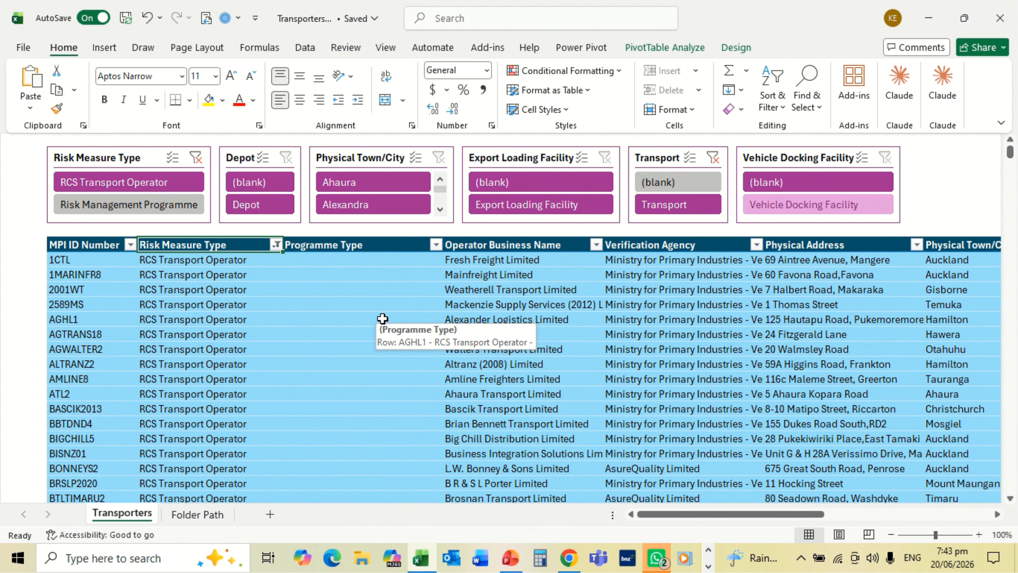
Review the source folder path stored on the Folder Path sheet and return to the Transporters sheet.
{"action": "left_click", "coordinate": [199, 514]}
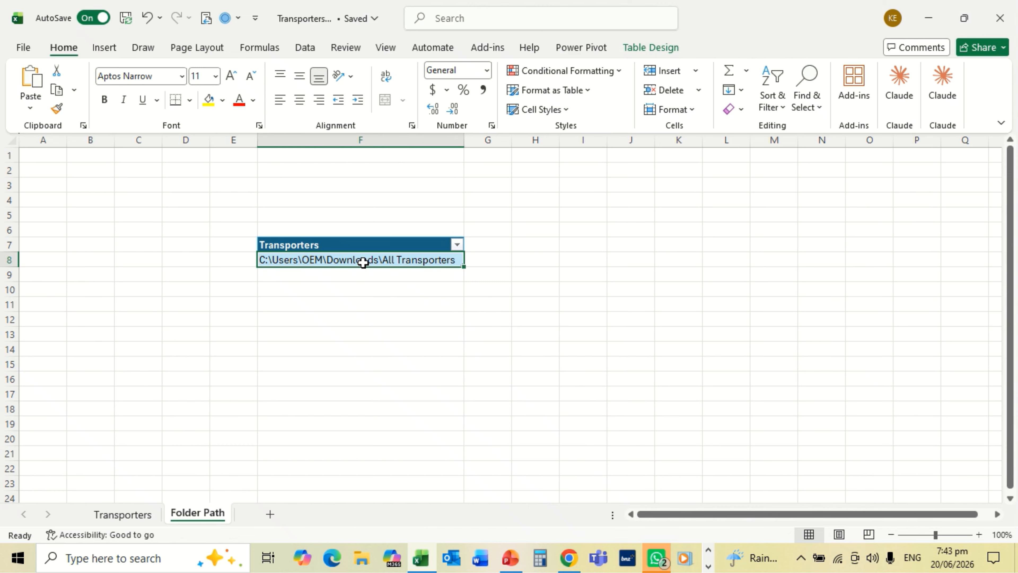
{"action": "left_click", "coordinate": [123, 516]}
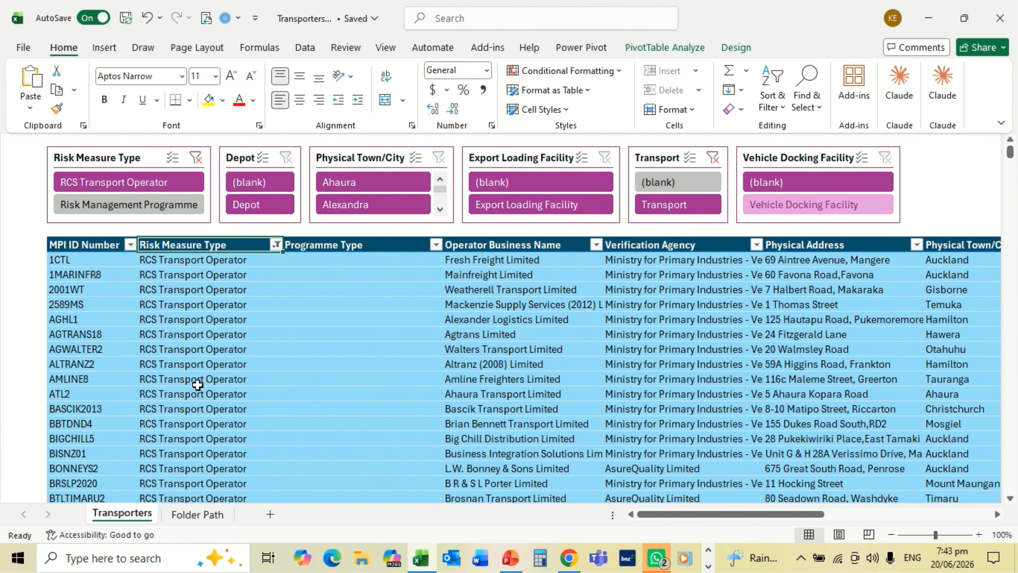
{"action": "left_click", "coordinate": [182, 513]}
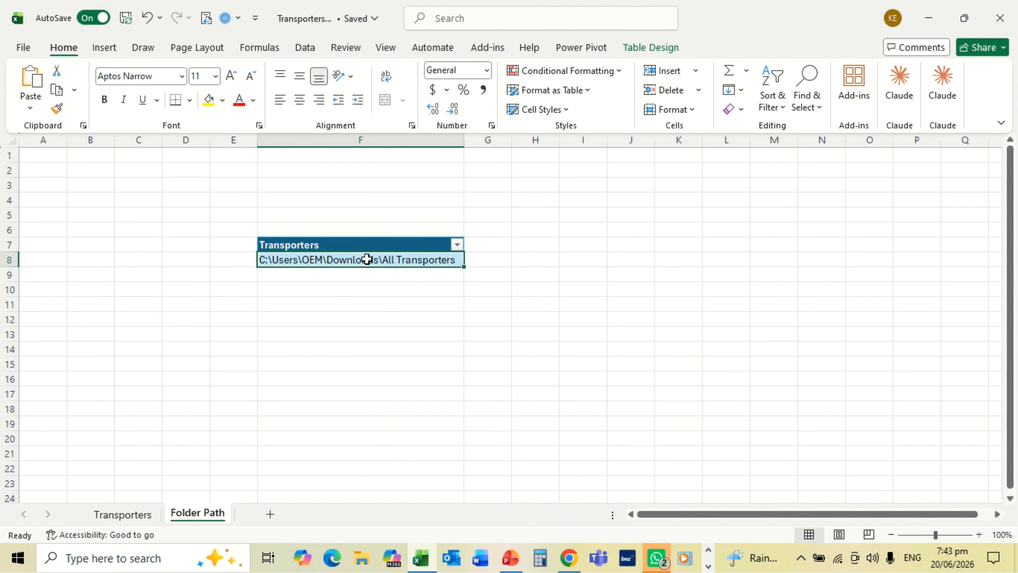
{"action": "left_click", "coordinate": [122, 515]}
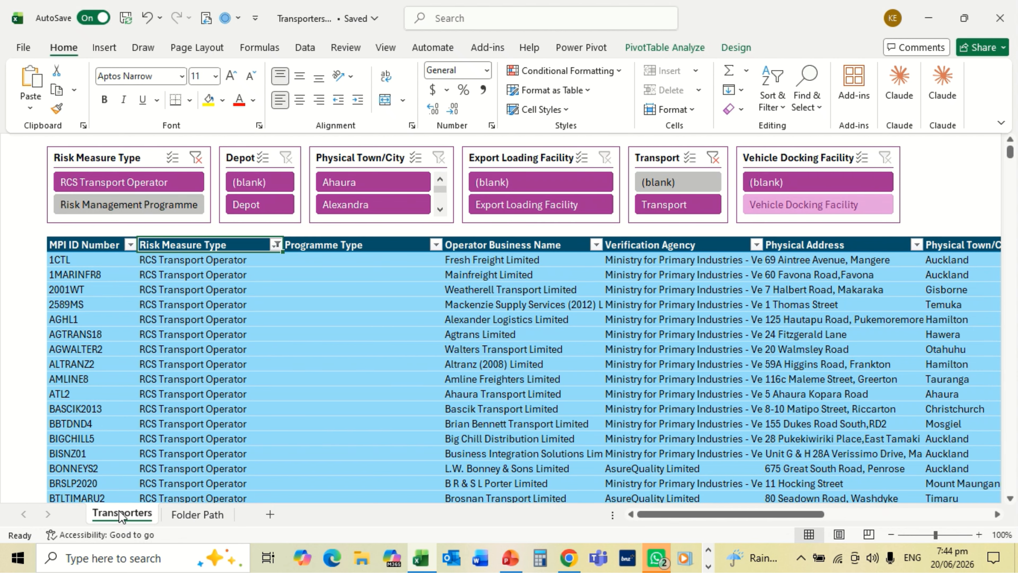
Refresh all the workbook's data and clear the Risk Measure Type filter on the pivot table.
{"action": "left_click", "coordinate": [304, 51]}
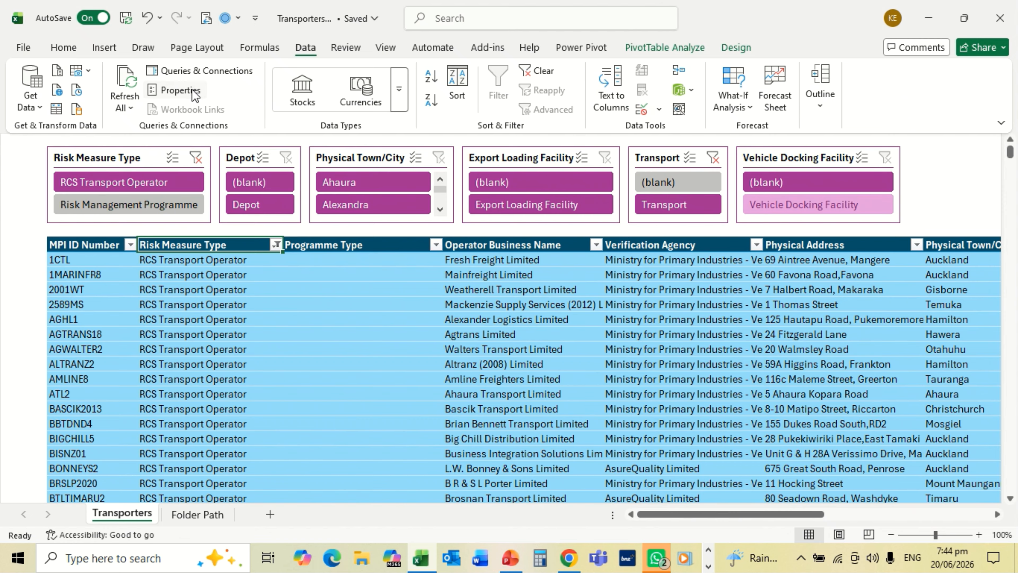
{"action": "left_click", "coordinate": [124, 83]}
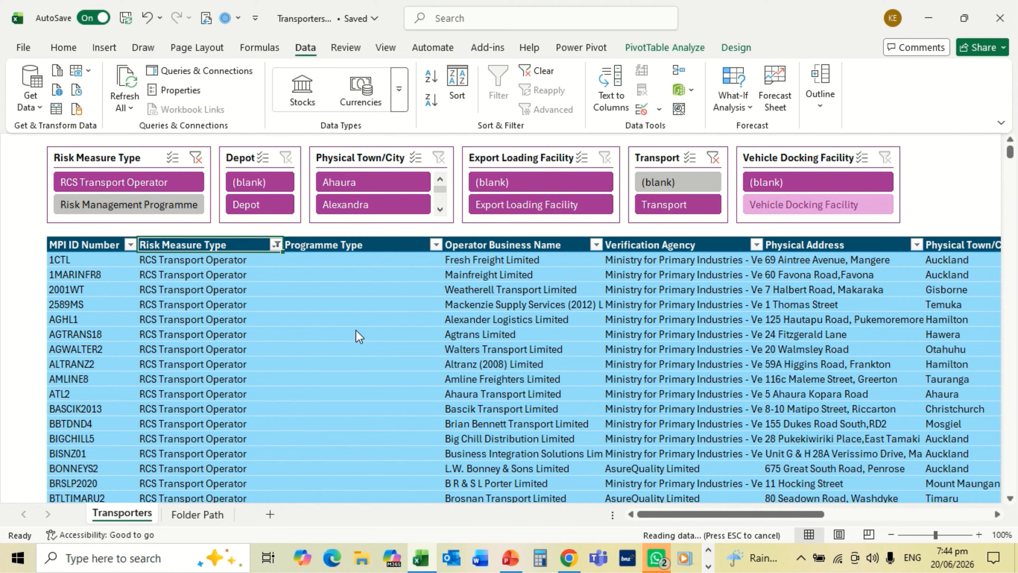
{"action": "left_click", "coordinate": [196, 159]}
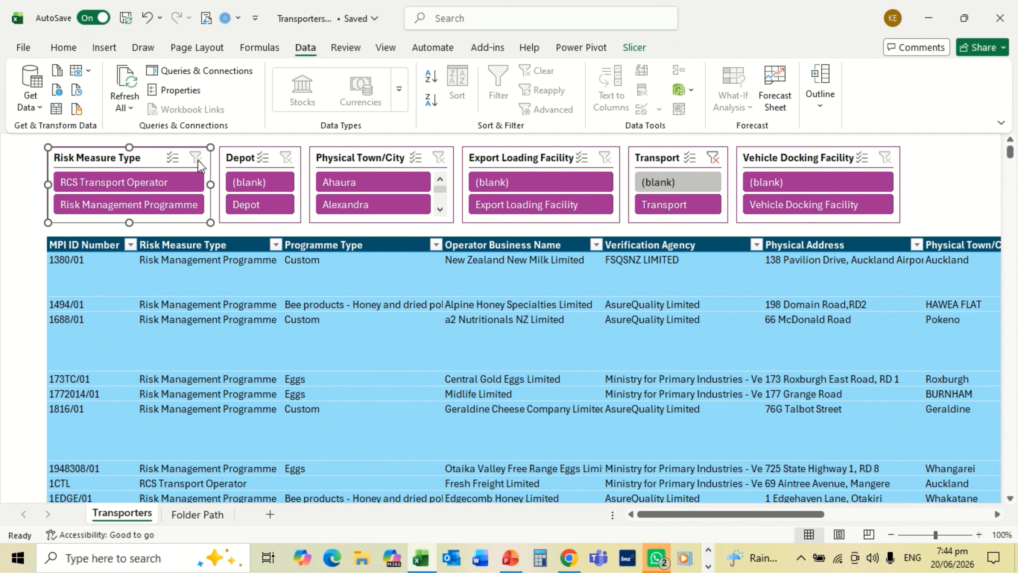
{"action": "left_click", "coordinate": [221, 276]}
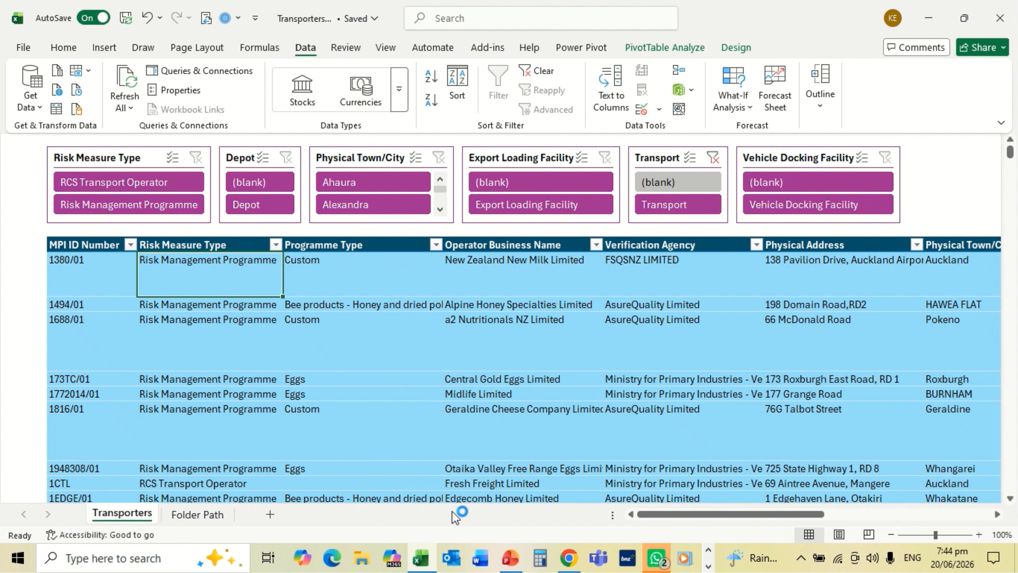
Switch to Chrome and search the Ministry for Primary Industries website for "food safety registers and lists".
{"action": "left_click", "coordinate": [569, 560]}
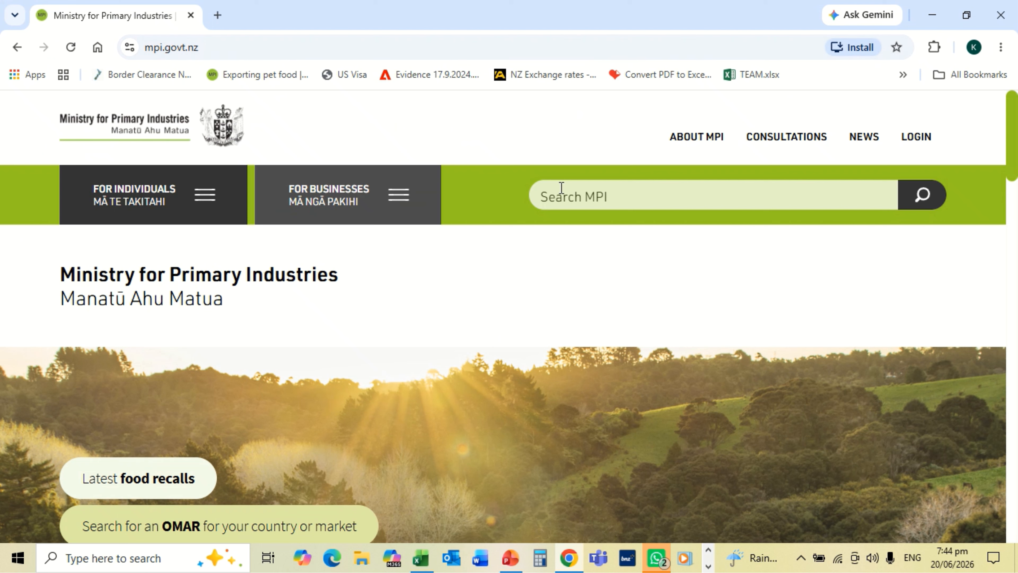
{"action": "left_click", "coordinate": [589, 191]}
{"action": "type", "text": "food safety register"}
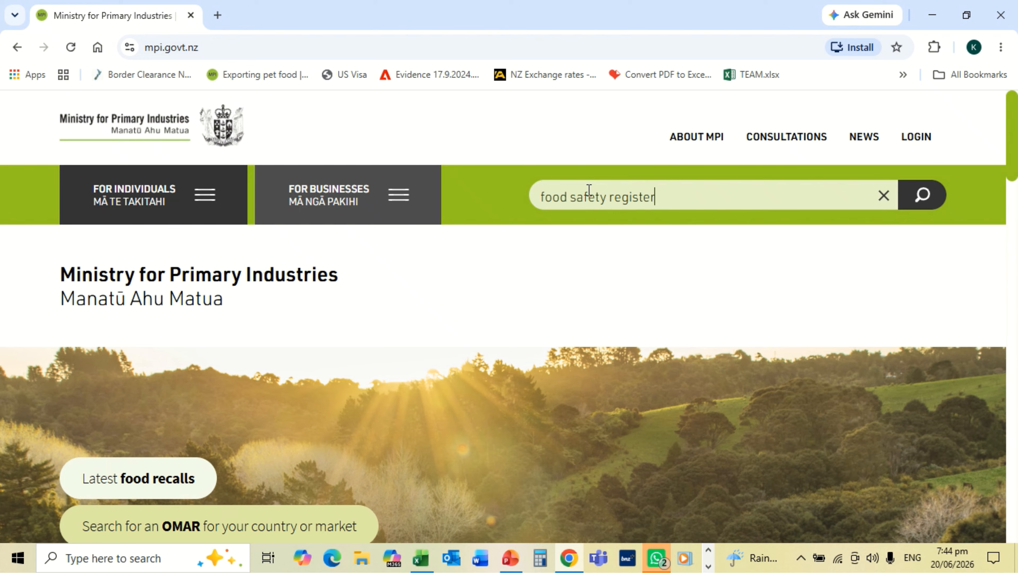
{"action": "type", "text": "s and lists"}
{"action": "left_click", "coordinate": [923, 195]}
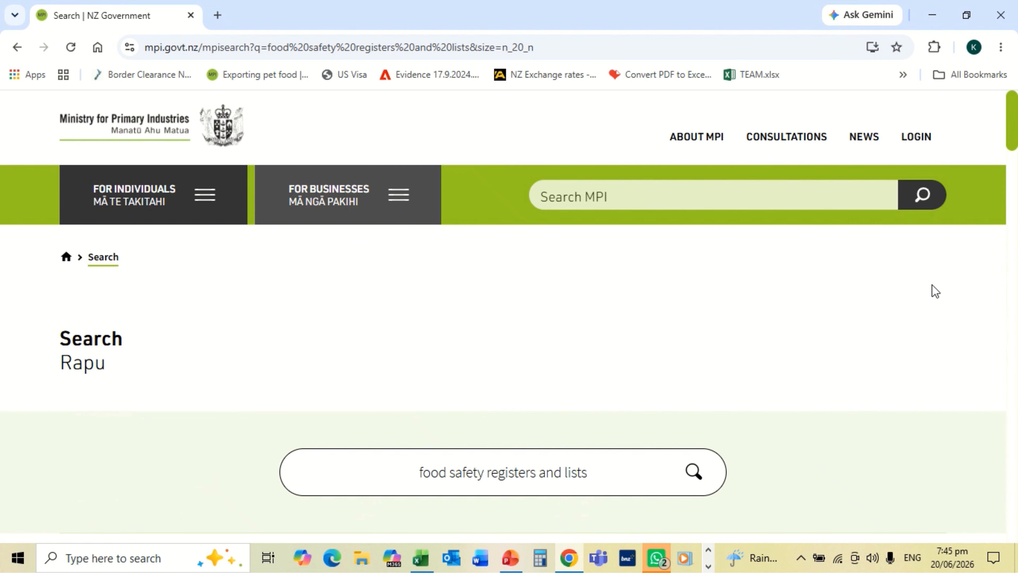
Open the "Food safety registers and lists" page from the search results.
{"action": "scroll", "coordinate": [887, 331], "scroll_direction": "down", "scroll_amount": 8}
{"action": "scroll", "coordinate": [889, 339], "scroll_direction": "down", "scroll_amount": 18}
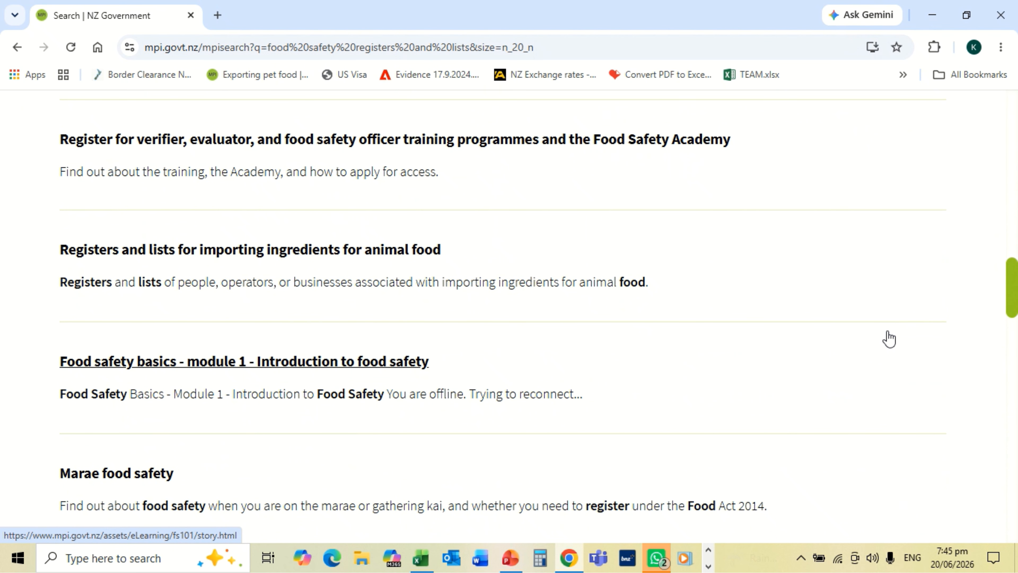
{"action": "scroll", "coordinate": [889, 339], "scroll_direction": "up", "scroll_amount": 15}
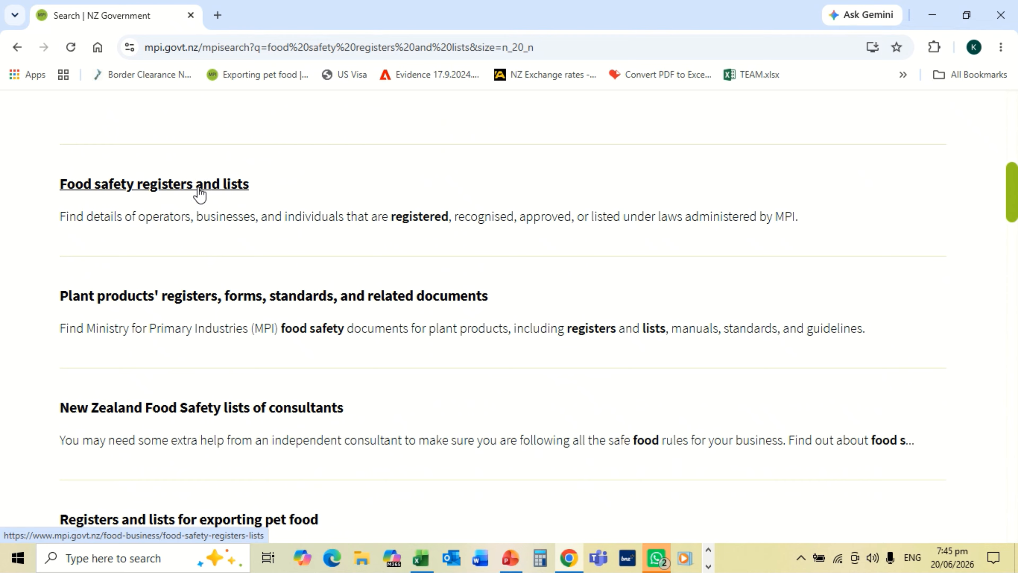
{"action": "left_click", "coordinate": [199, 187]}
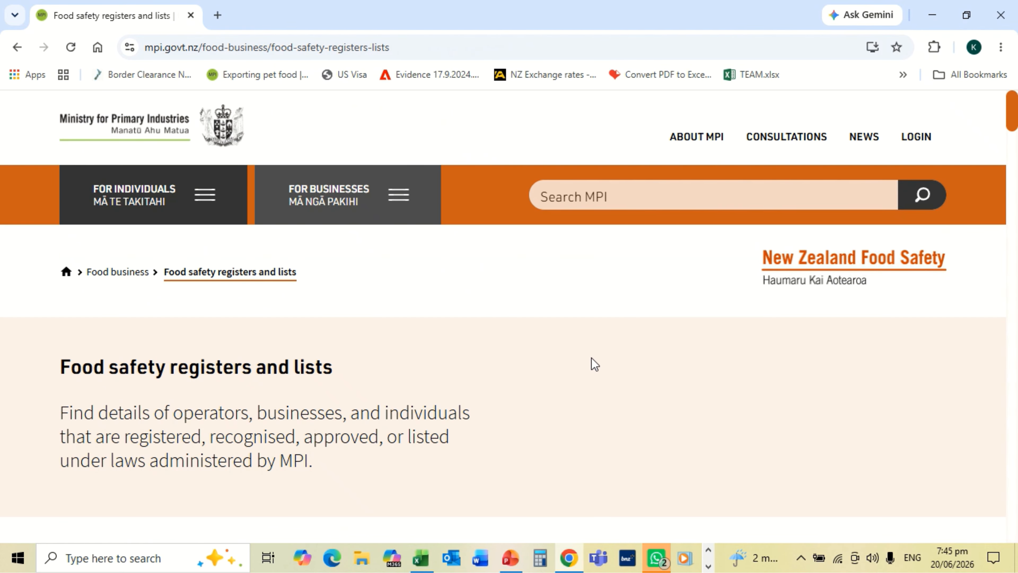
Find and open the register "Registered risk management programmes (RMPs) – Animal products (including-dairy)".
{"action": "scroll", "coordinate": [596, 364], "scroll_direction": "down", "scroll_amount": 16}
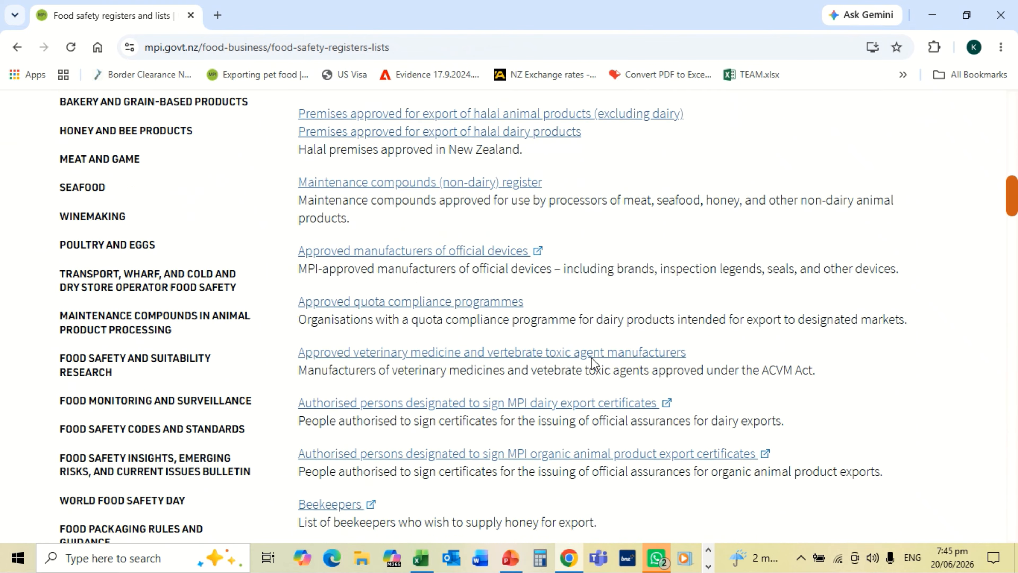
{"action": "scroll", "coordinate": [595, 364], "scroll_direction": "down", "scroll_amount": 16}
{"action": "scroll", "coordinate": [592, 357], "scroll_direction": "down", "scroll_amount": 10}
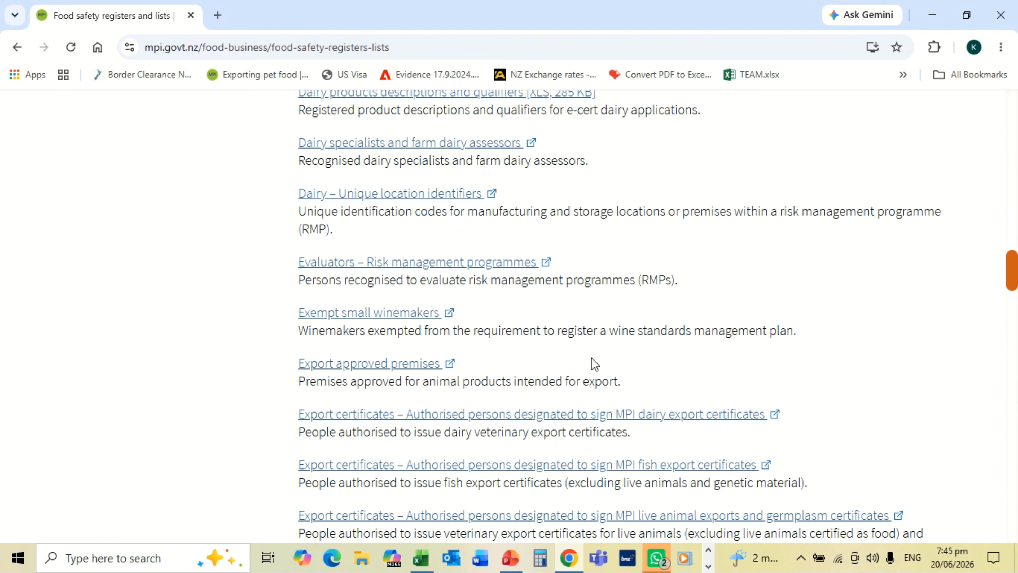
{"action": "scroll", "coordinate": [593, 357], "scroll_direction": "down", "scroll_amount": 9}
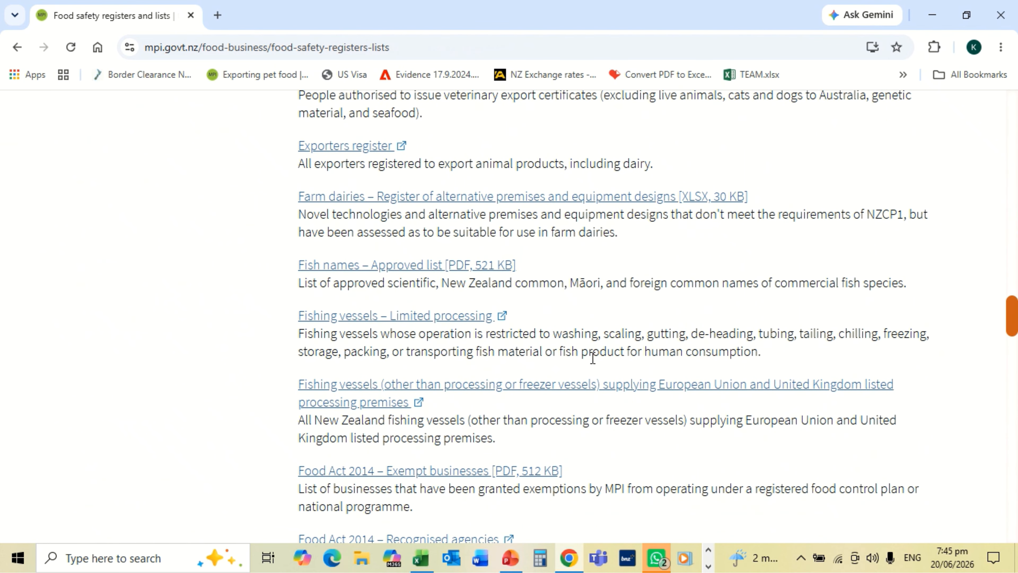
{"action": "scroll", "coordinate": [593, 357], "scroll_direction": "down", "scroll_amount": 13}
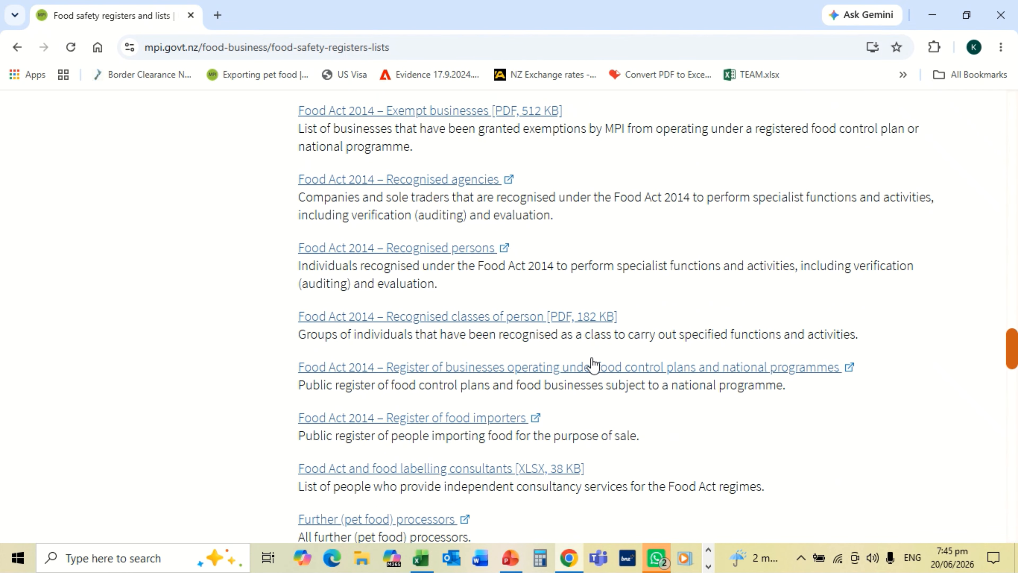
{"action": "scroll", "coordinate": [595, 364], "scroll_direction": "down", "scroll_amount": 1}
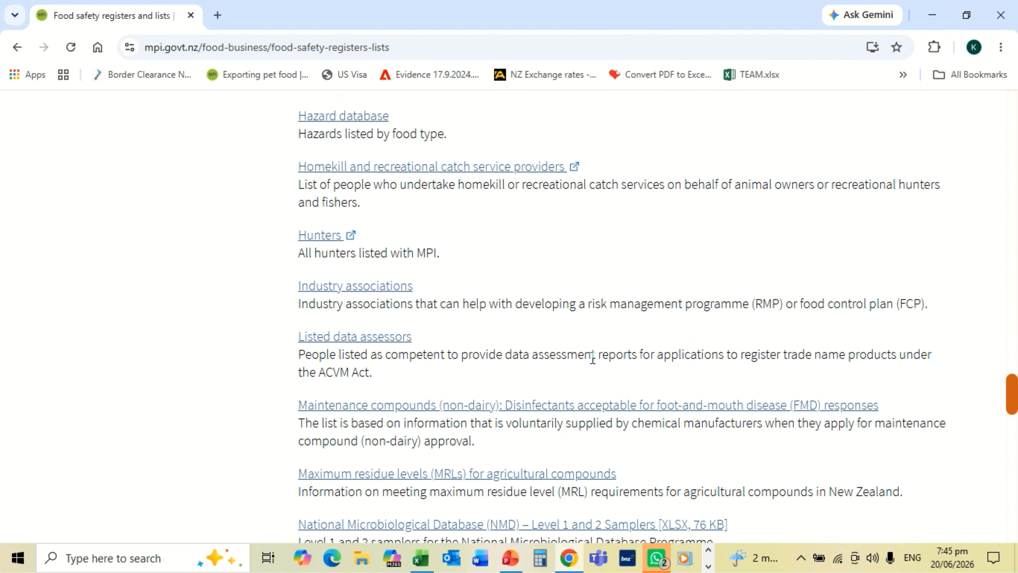
{"action": "scroll", "coordinate": [594, 360], "scroll_direction": "down", "scroll_amount": 1}
{"action": "scroll", "coordinate": [594, 363], "scroll_direction": "down", "scroll_amount": 4}
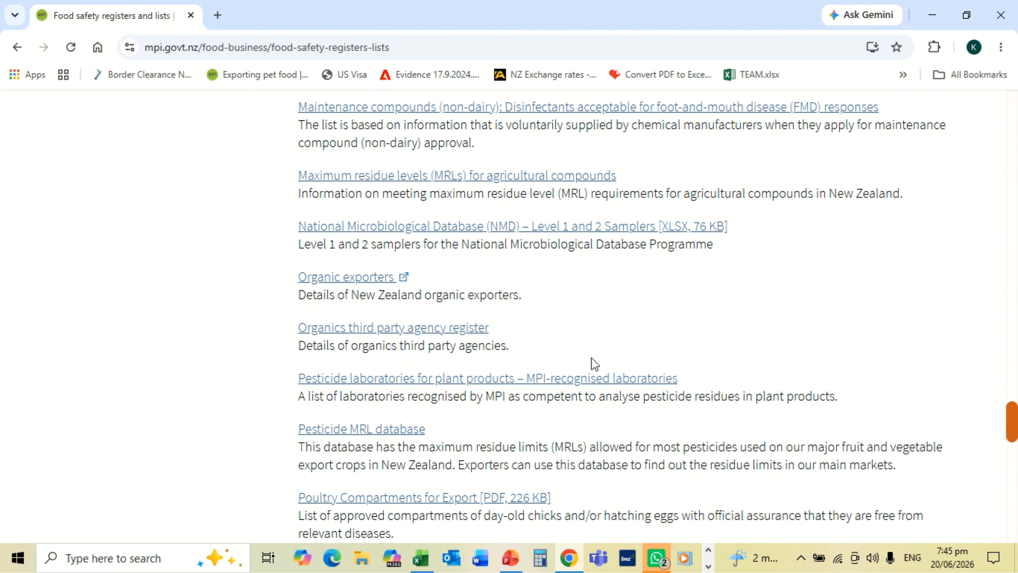
{"action": "scroll", "coordinate": [595, 363], "scroll_direction": "down", "scroll_amount": 7}
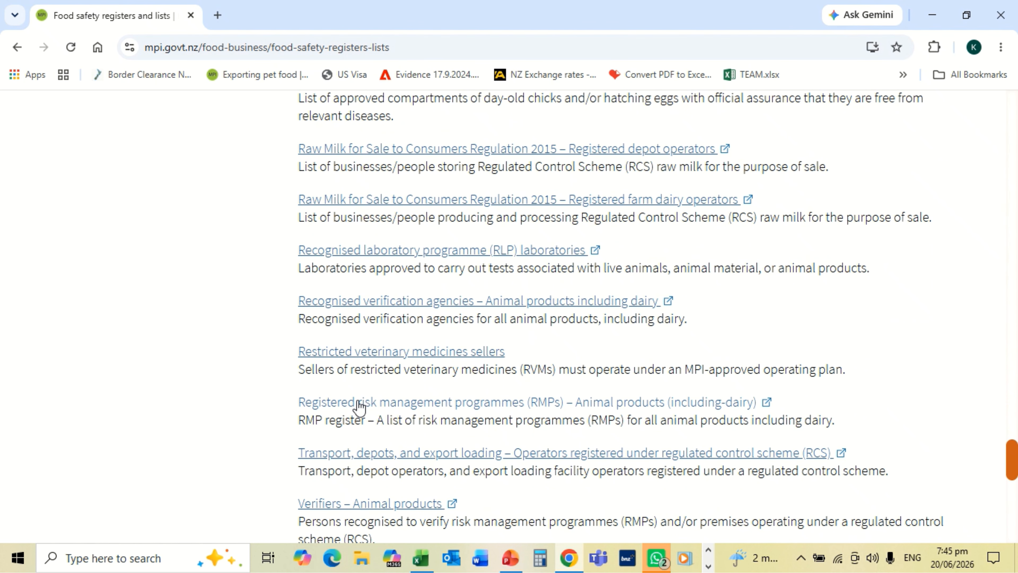
{"action": "left_click", "coordinate": [503, 403]}
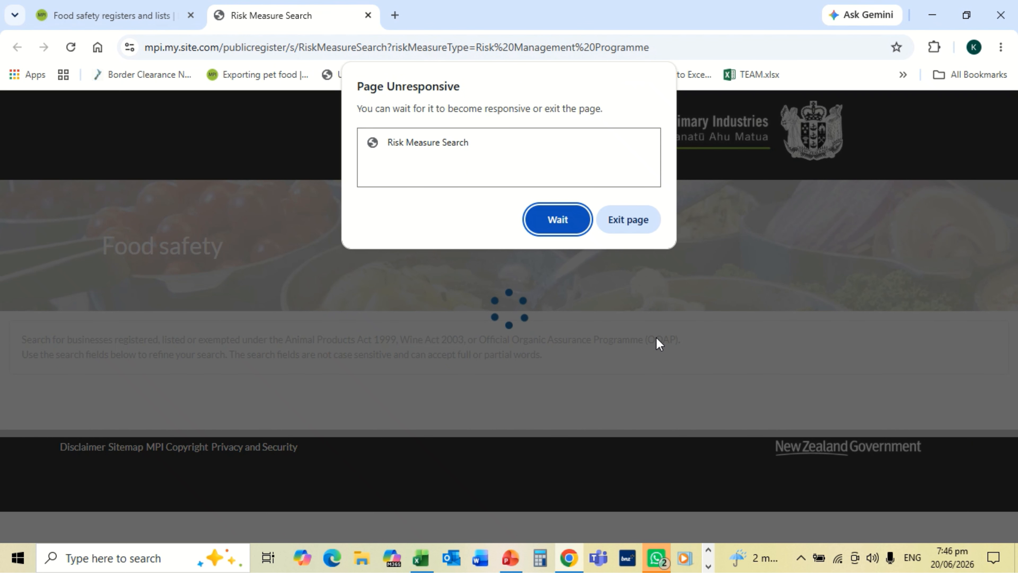
Keep waiting for the unresponsive register page and run the search for all Risk Management Programme records.
{"action": "left_click", "coordinate": [559, 217]}
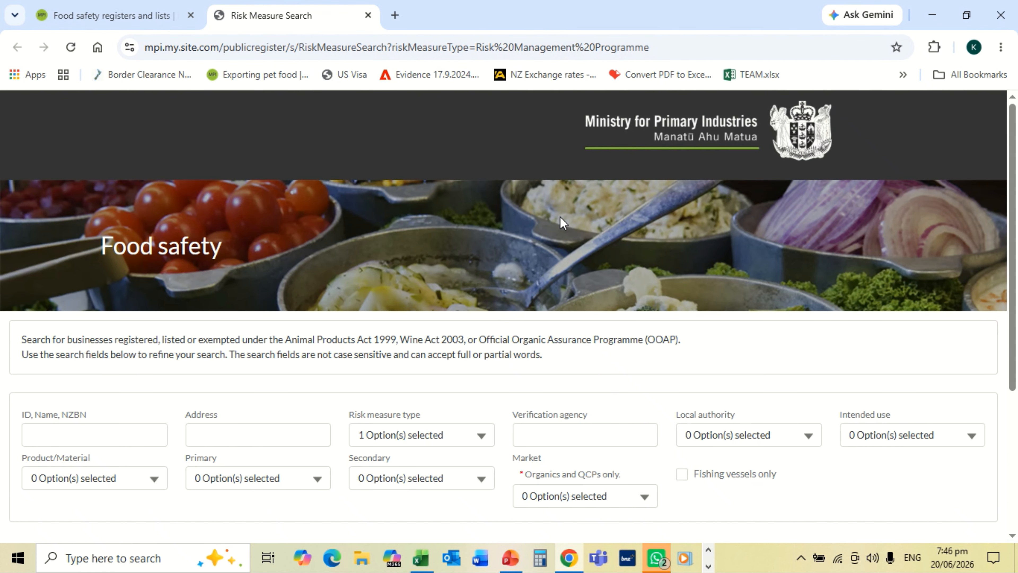
{"action": "scroll", "coordinate": [560, 217], "scroll_direction": "down", "scroll_amount": 1}
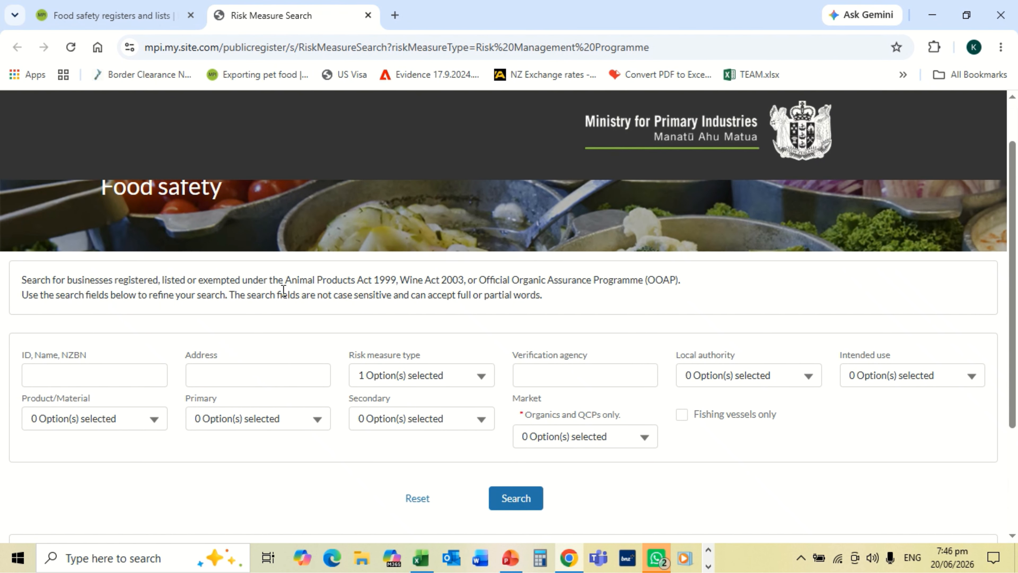
{"action": "left_click", "coordinate": [515, 499]}
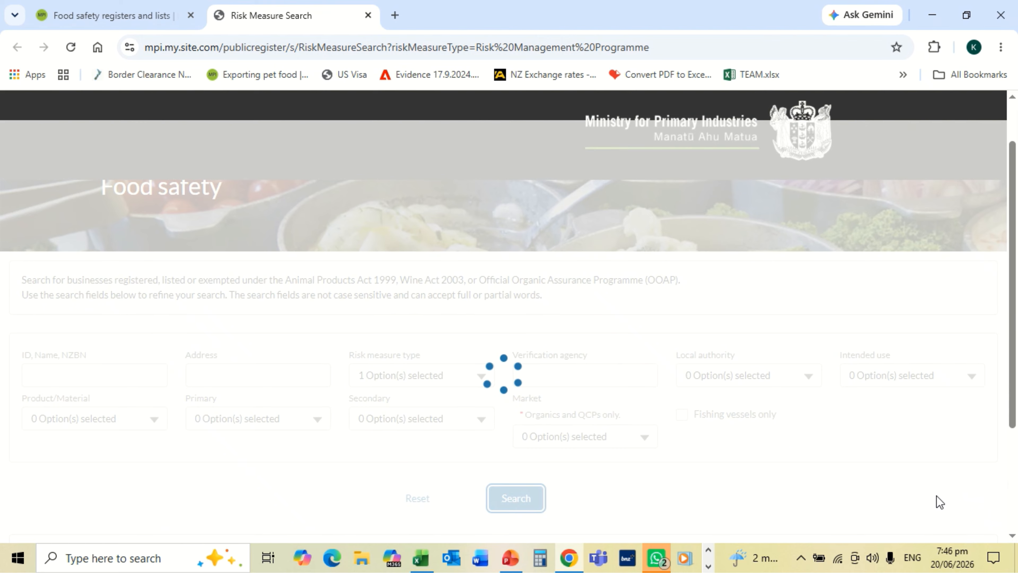
Download the Risk Management Programme results as RMP.csv in the All Transporters folder, replacing the existing file.
{"action": "scroll", "coordinate": [940, 501], "scroll_direction": "up", "scroll_amount": 1}
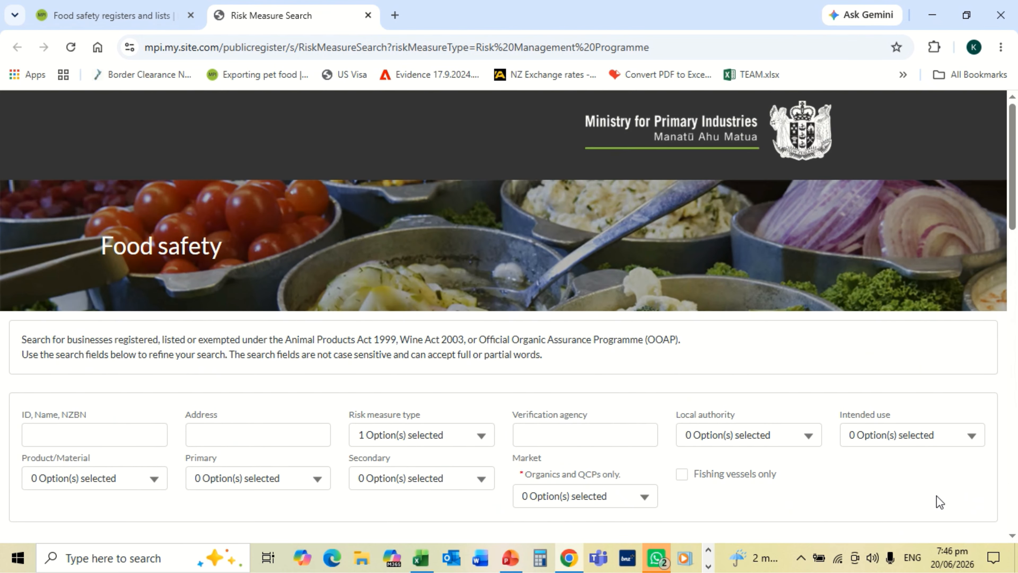
{"action": "left_click", "coordinate": [1012, 537]}
{"action": "scroll", "coordinate": [1012, 538], "scroll_direction": "down", "scroll_amount": 5}
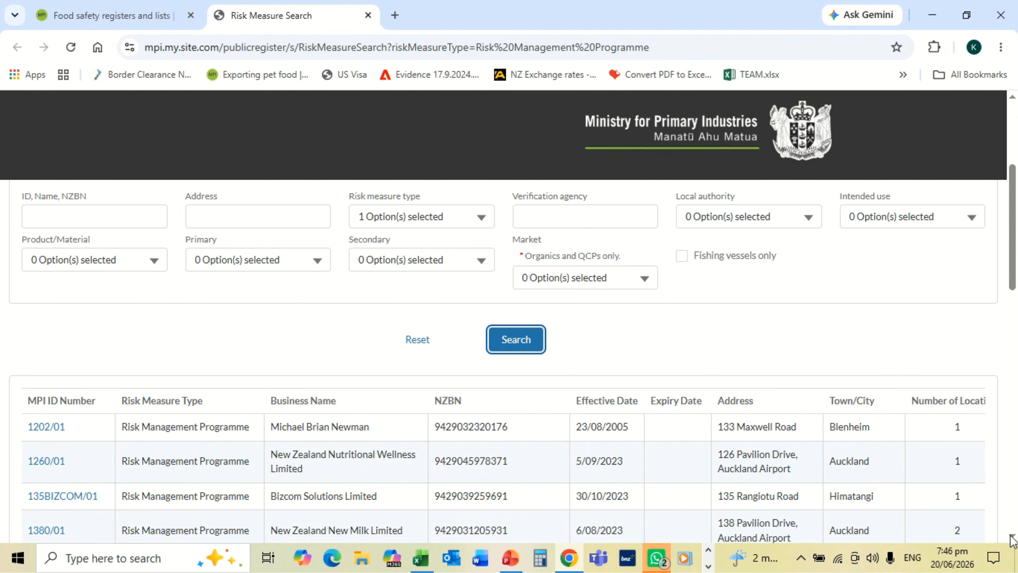
{"action": "scroll", "coordinate": [1012, 539], "scroll_direction": "down", "scroll_amount": 15}
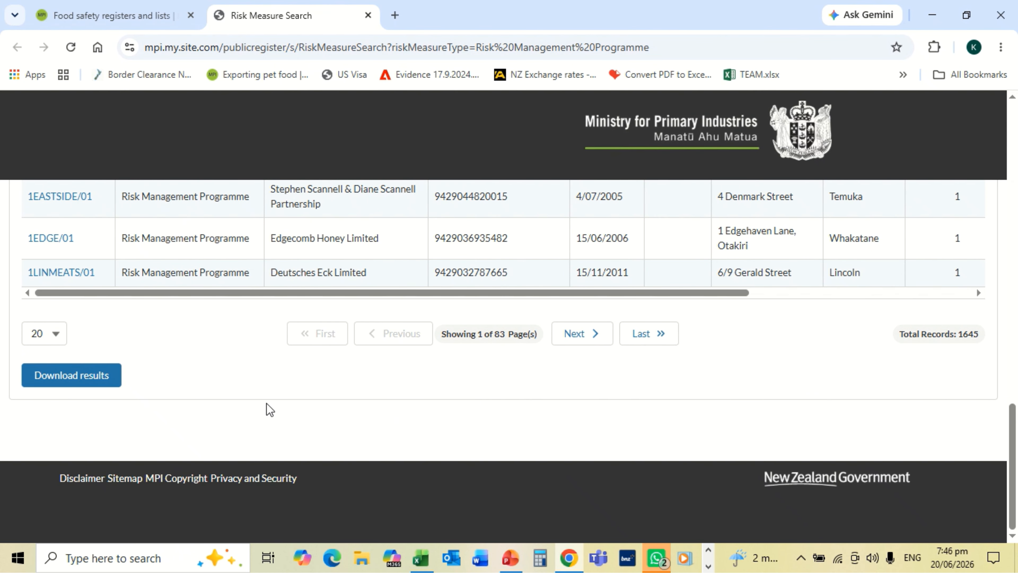
{"action": "left_click", "coordinate": [62, 383]}
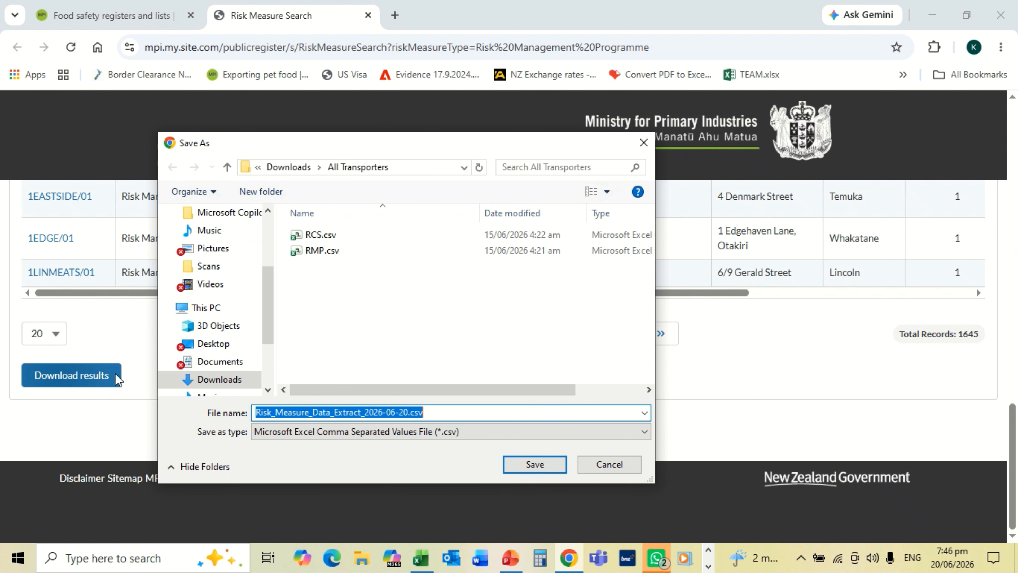
{"action": "left_click", "coordinate": [319, 251]}
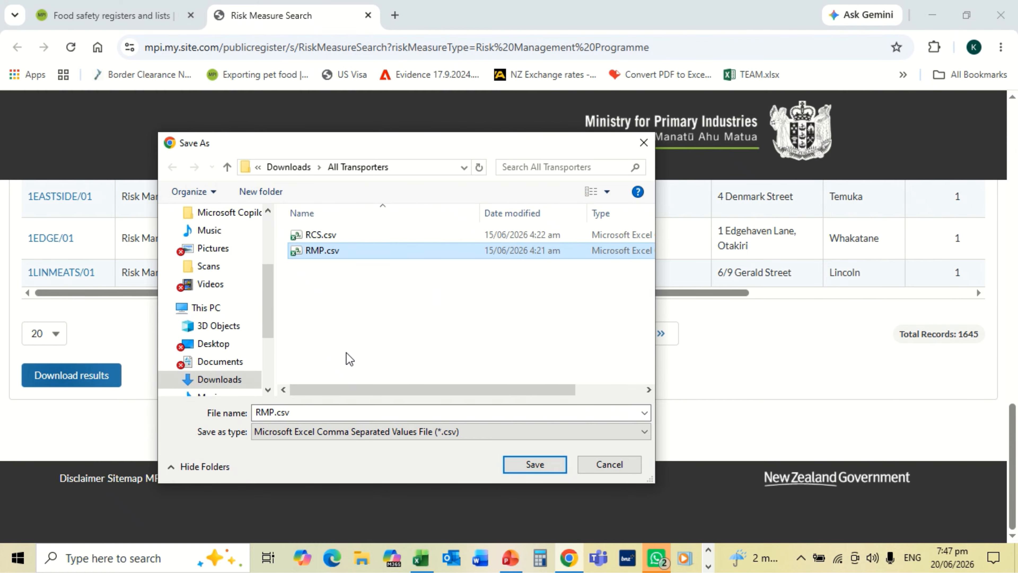
{"action": "left_click", "coordinate": [513, 466]}
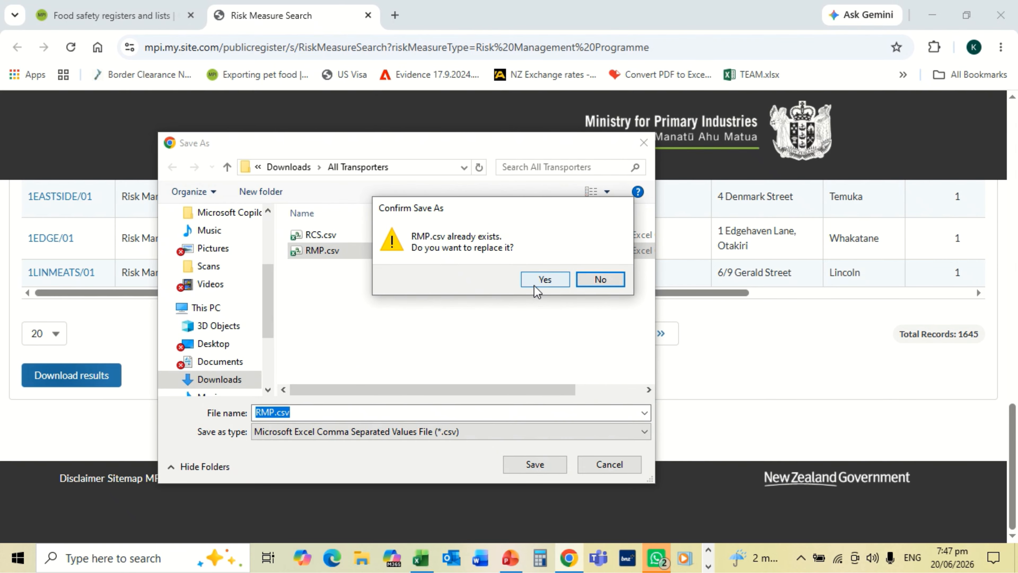
{"action": "left_click", "coordinate": [545, 279]}
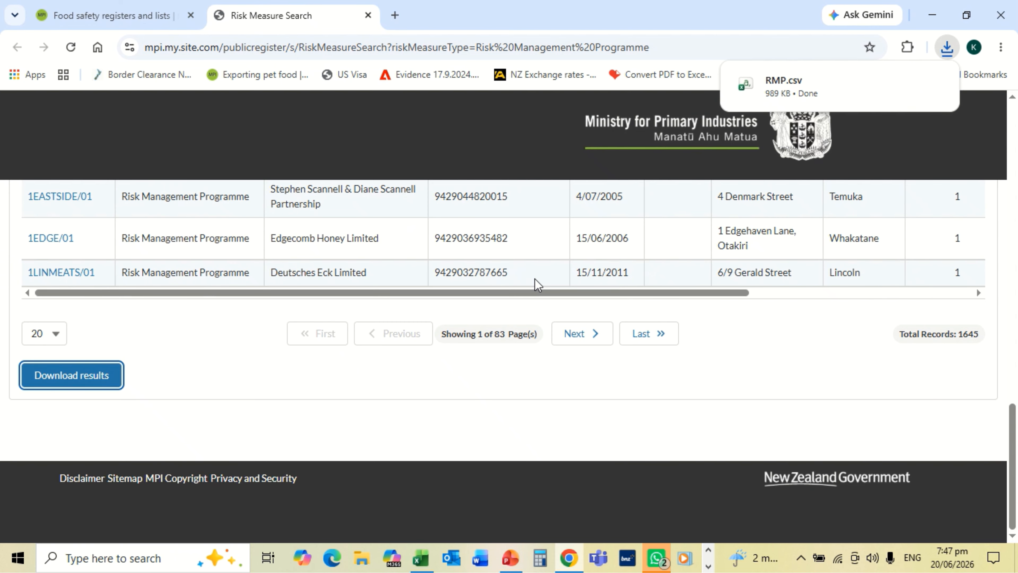
Open the register "Transport, depots, and export loading – Operators registered under regulated control scheme (RCS)" from the registers list and run its search.
{"action": "left_click", "coordinate": [132, 24]}
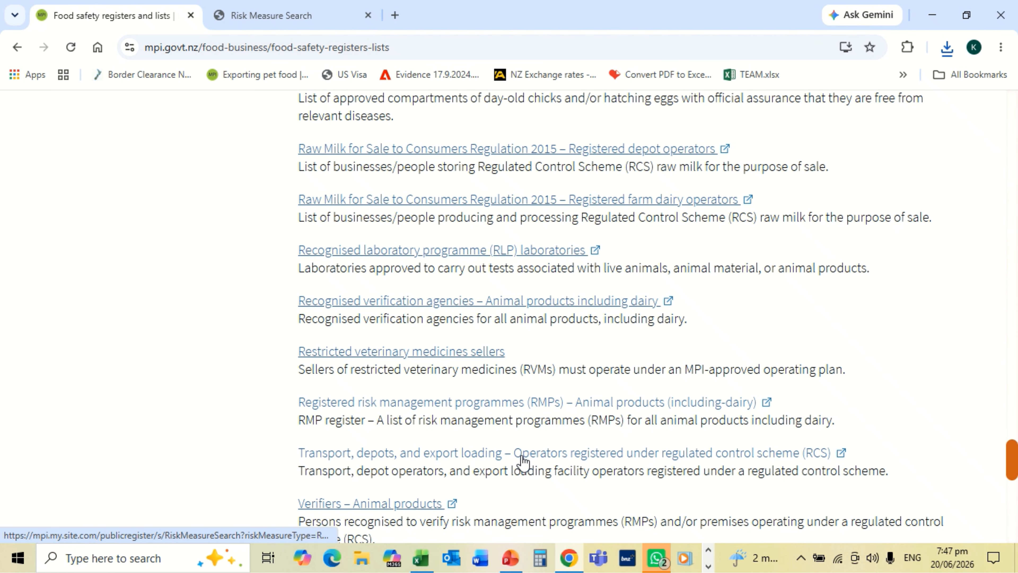
{"action": "left_click", "coordinate": [445, 455]}
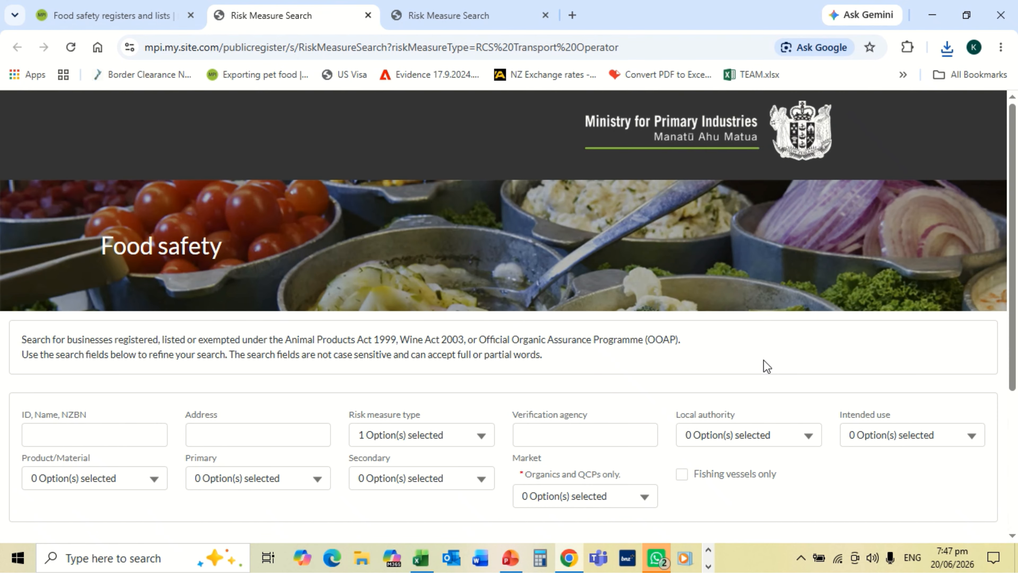
{"action": "scroll", "coordinate": [766, 365], "scroll_direction": "down", "scroll_amount": 5}
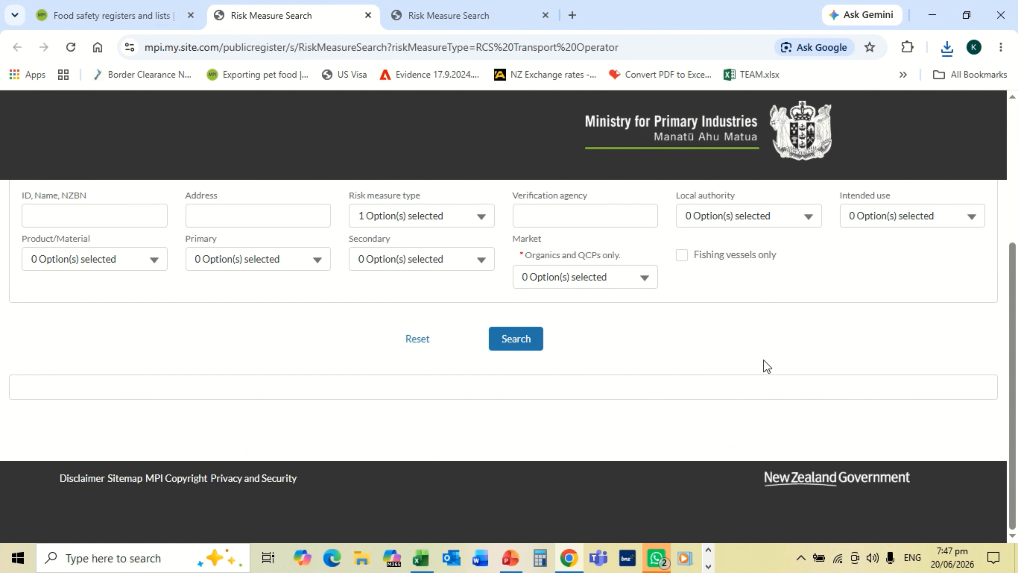
{"action": "left_click", "coordinate": [518, 341]}
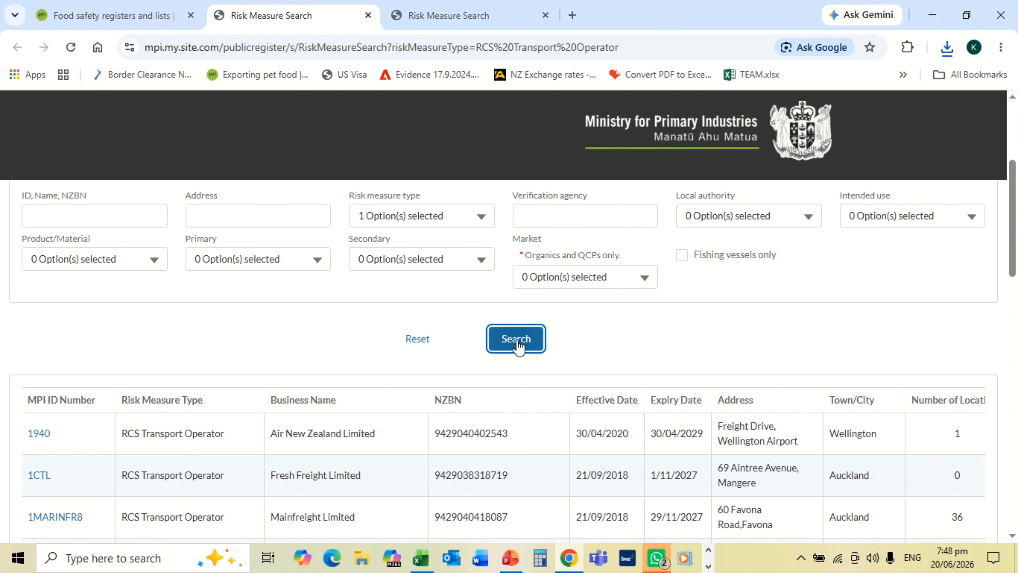
Download the RCS Transport Operator results as RCS.csv in the All Transporters folder, replacing the existing file.
{"action": "scroll", "coordinate": [517, 341], "scroll_direction": "down", "scroll_amount": 15}
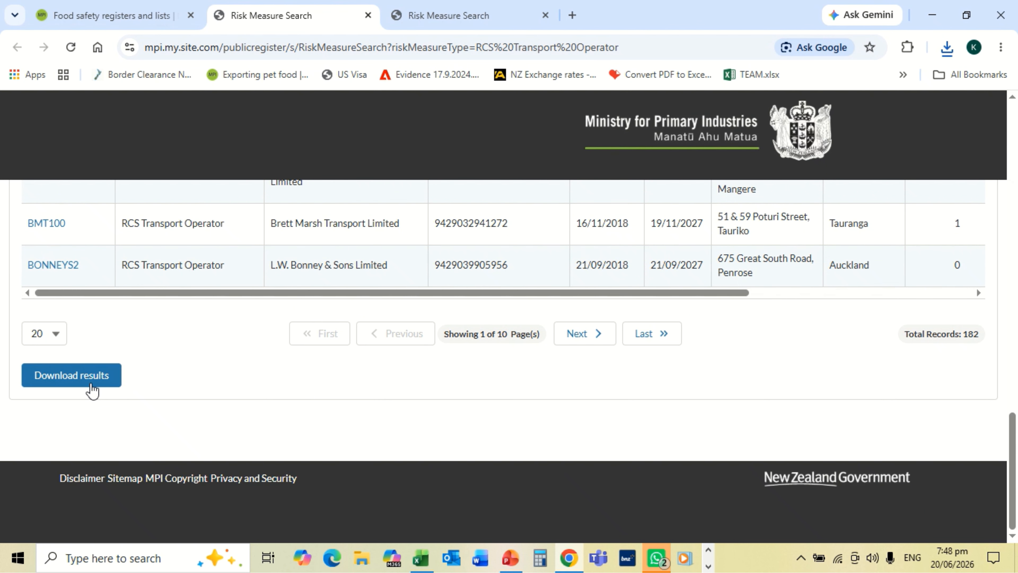
{"action": "left_click", "coordinate": [86, 379]}
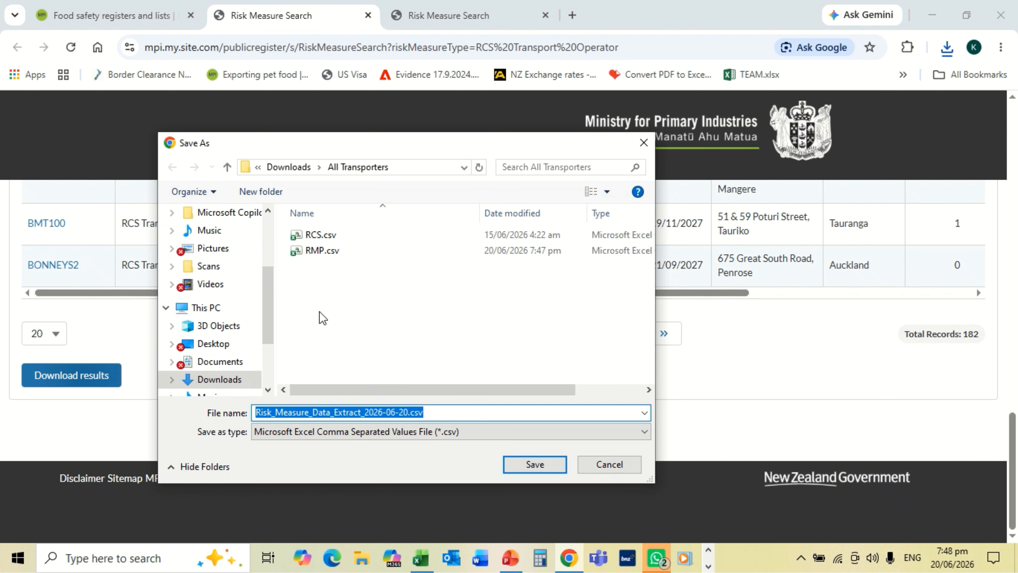
{"action": "left_click", "coordinate": [313, 234]}
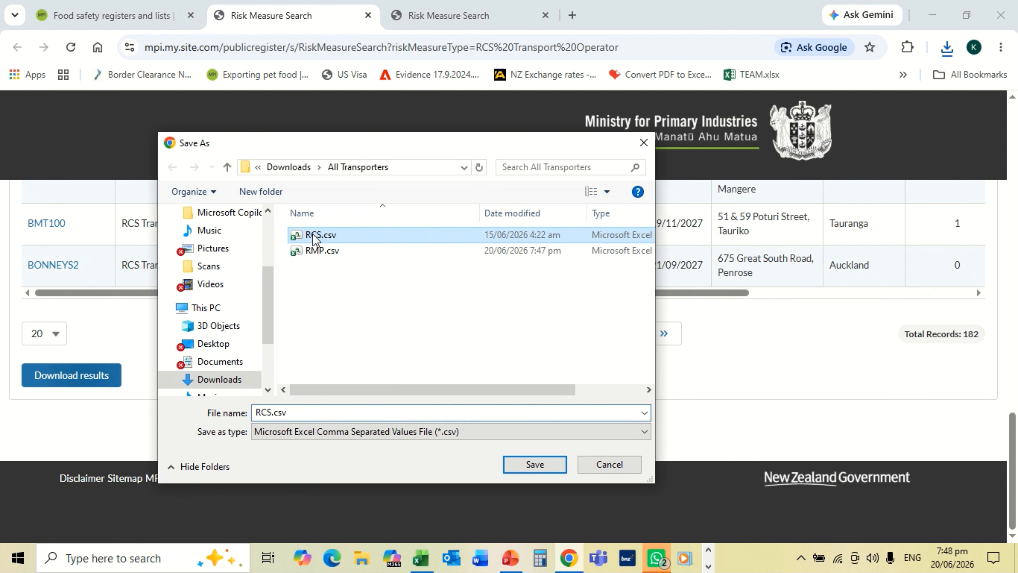
{"action": "left_click", "coordinate": [512, 465]}
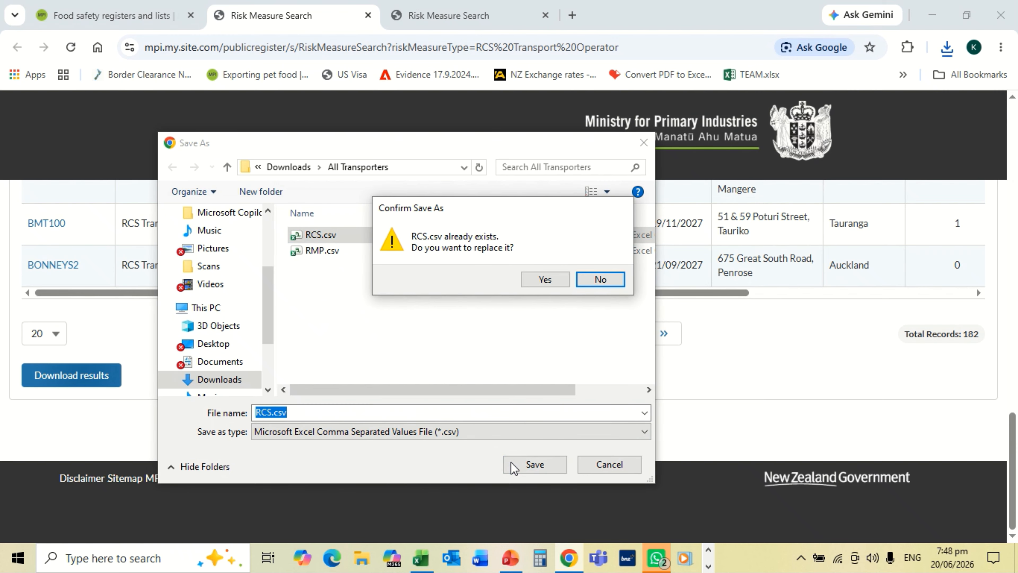
{"action": "left_click", "coordinate": [546, 280]}
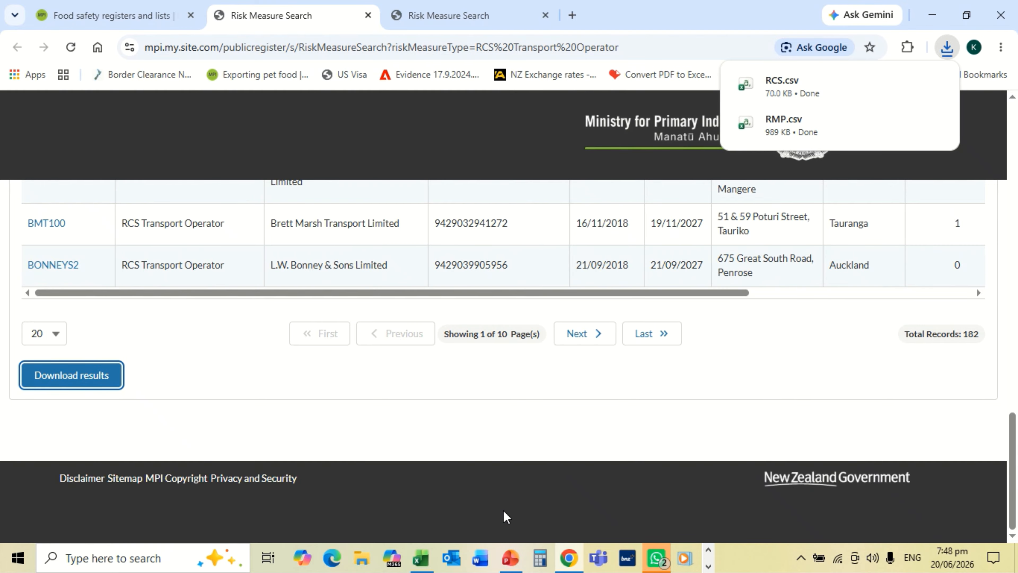
Switch to File Explorer, check the files in the All Transporters folder under Downloads, and copy that folder's path.
{"action": "left_click", "coordinate": [362, 563]}
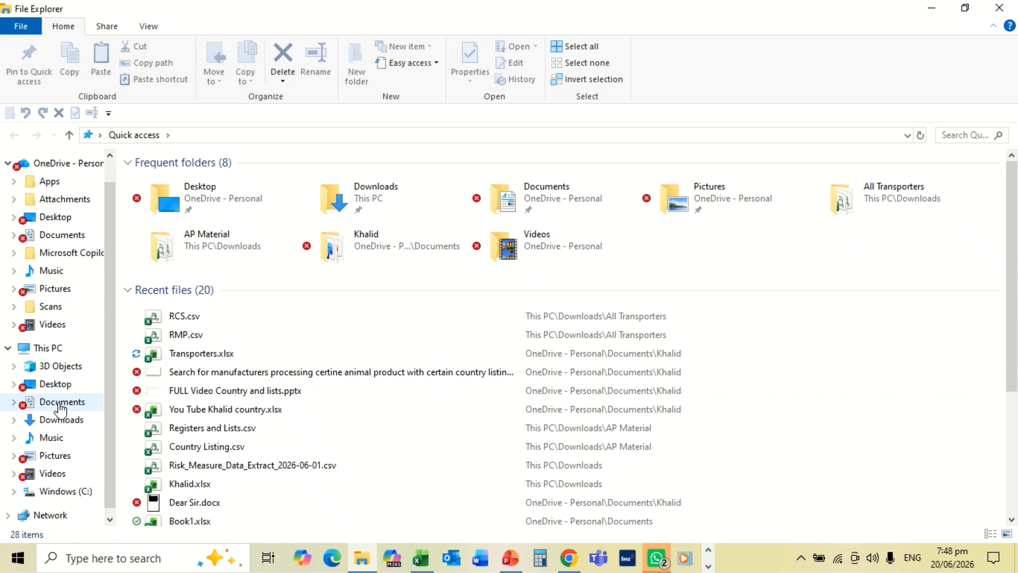
{"action": "left_click", "coordinate": [57, 420]}
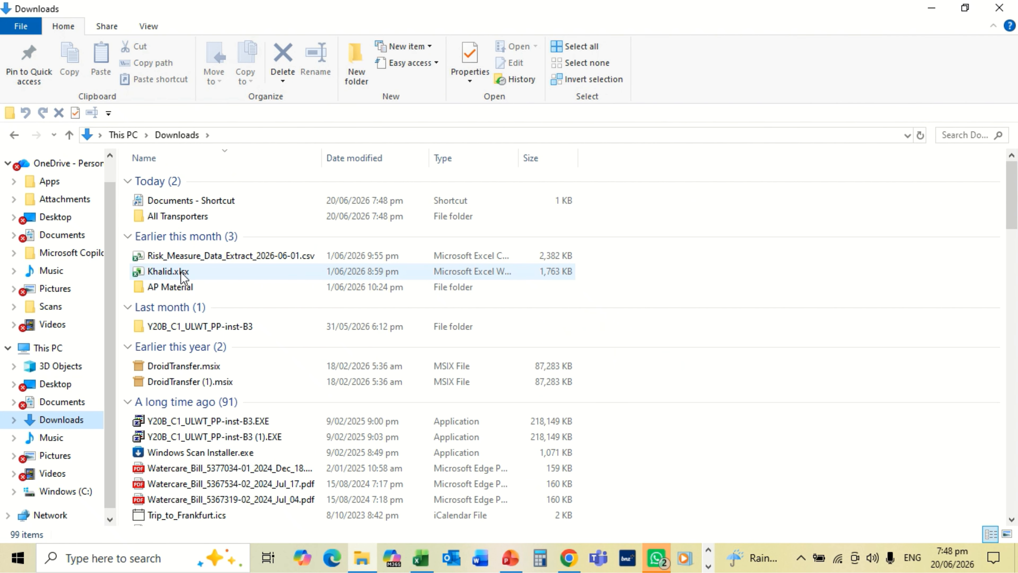
{"action": "double_click", "coordinate": [181, 217]}
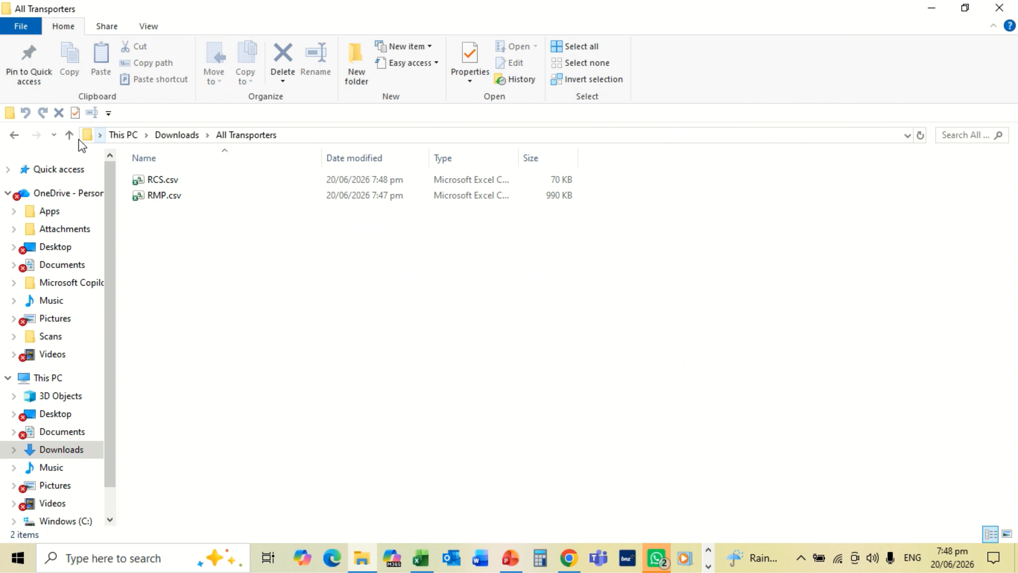
{"action": "left_click", "coordinate": [70, 135]}
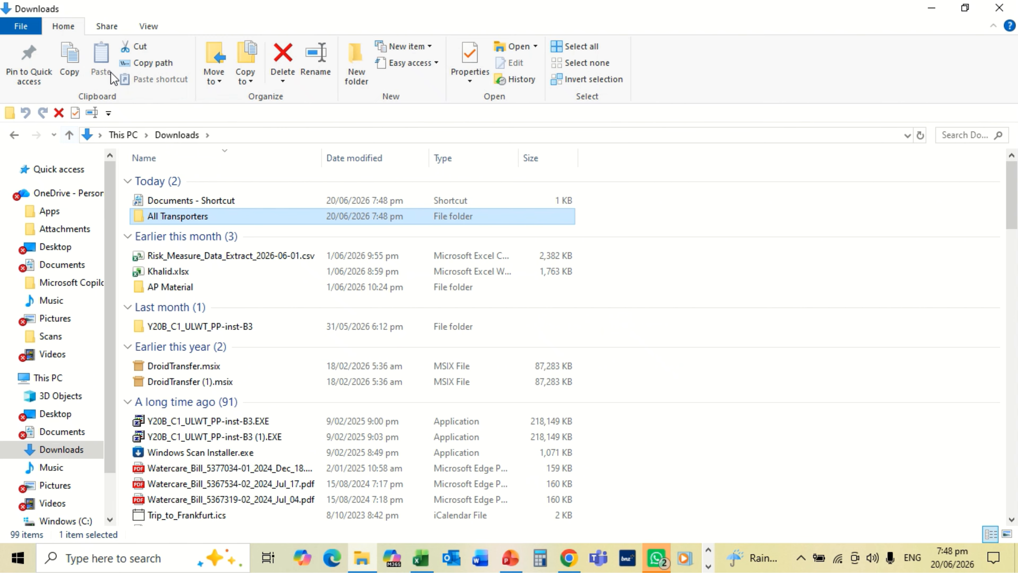
{"action": "left_click", "coordinate": [152, 63]}
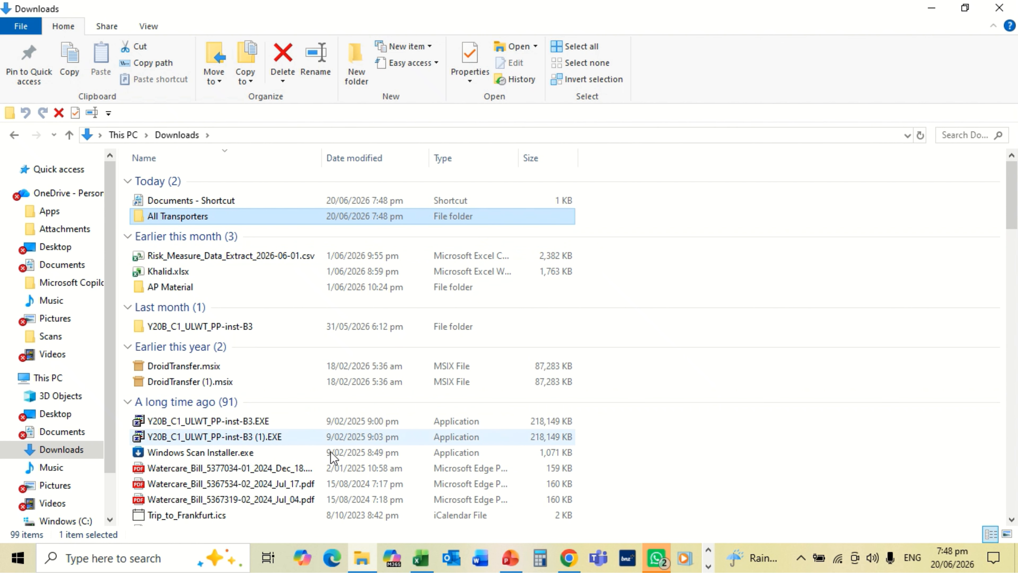
Switch to Excel, create a blank workbook, and paste the All Transporters folder path in cell E7.
{"action": "mouse_move", "coordinate": [420, 557]}
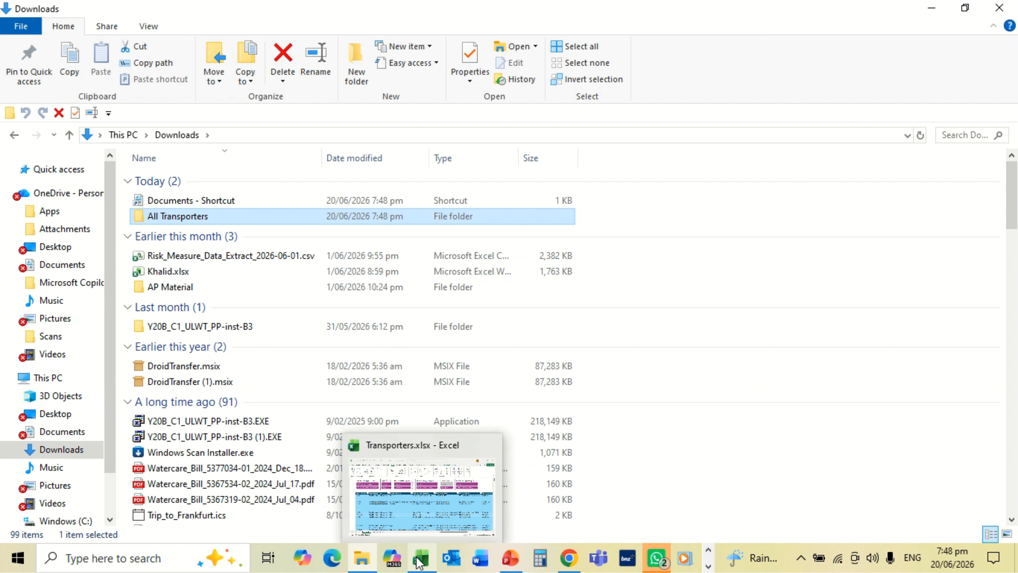
{"action": "left_click", "coordinate": [401, 498]}
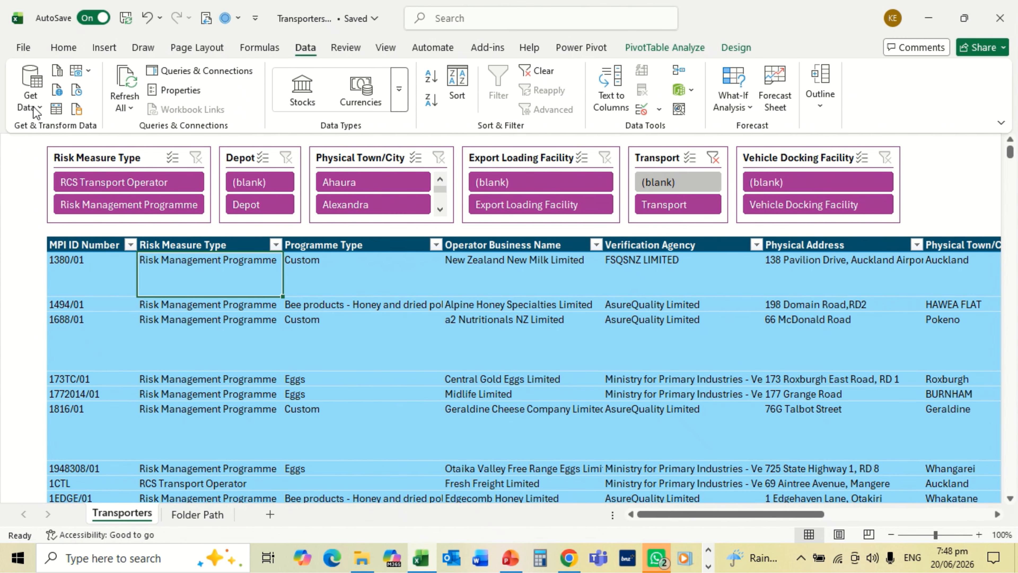
{"action": "left_click", "coordinate": [23, 47]}
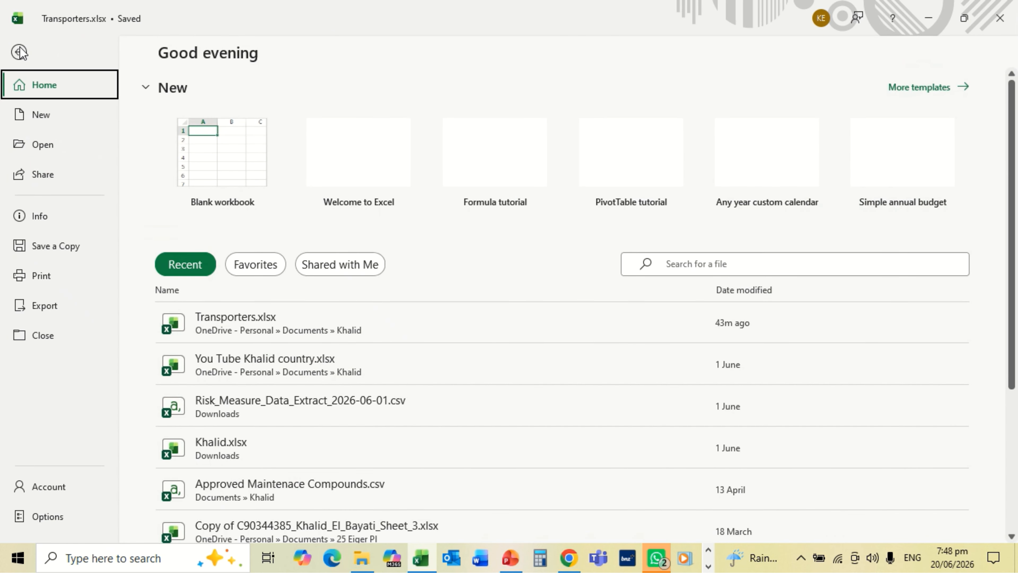
{"action": "left_click", "coordinate": [221, 155]}
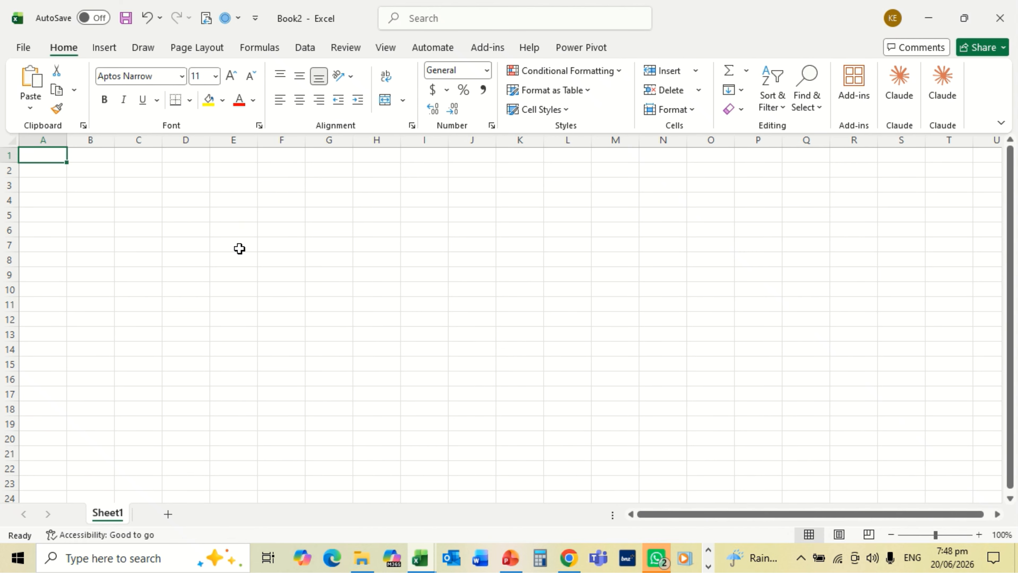
{"action": "left_click", "coordinate": [239, 246]}
{"action": "right_click", "coordinate": [239, 248]}
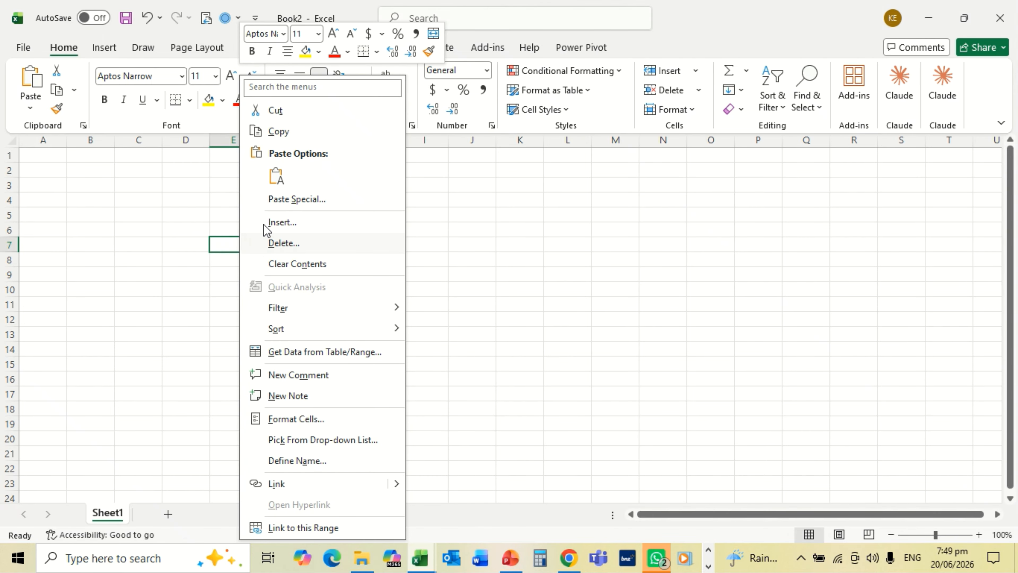
{"action": "left_click", "coordinate": [276, 176]}
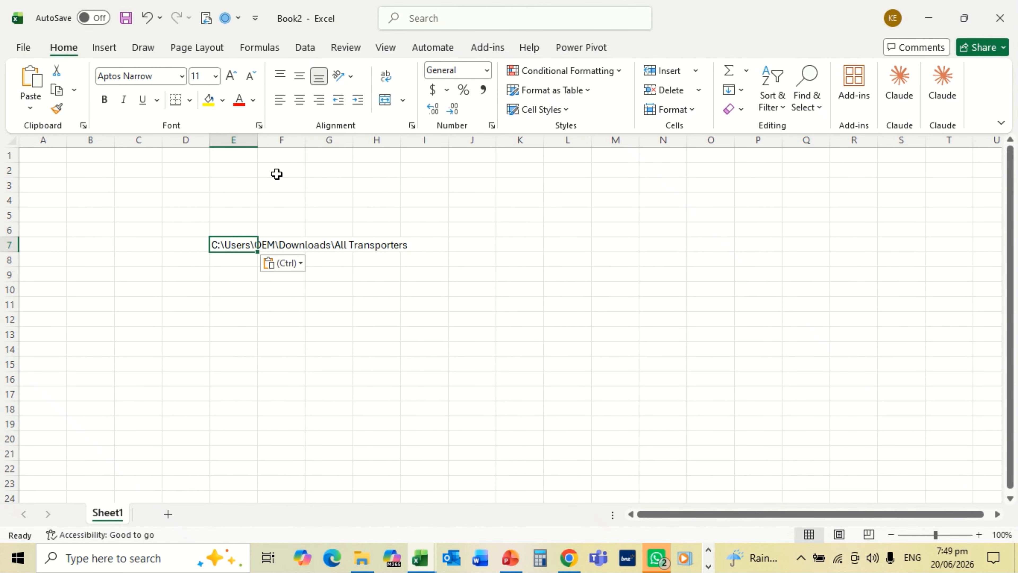
Enter the heading "Transporters" in cell E6 above the folder path.
{"action": "left_click", "coordinate": [228, 229]}
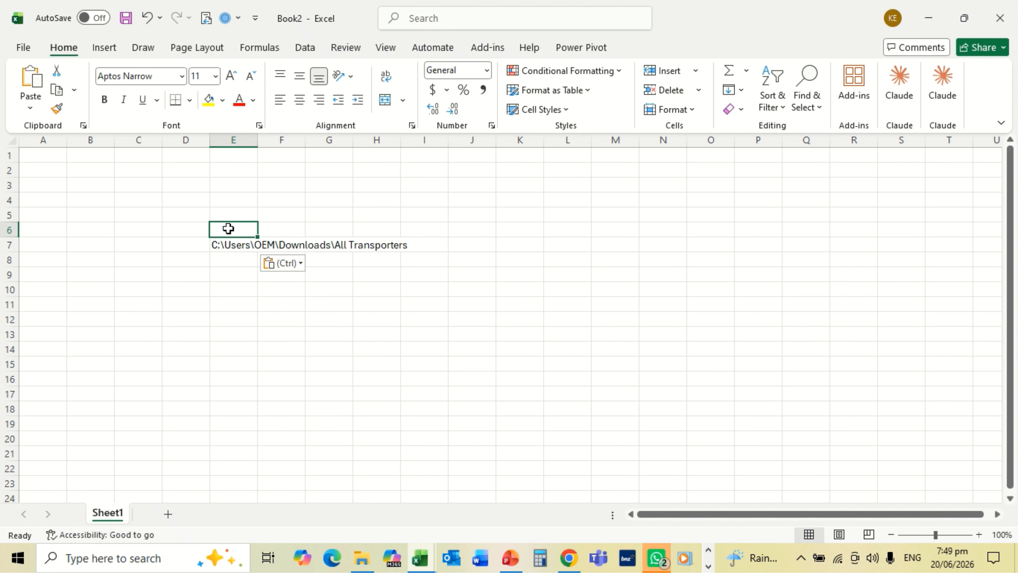
{"action": "type", "text": "Tran"}
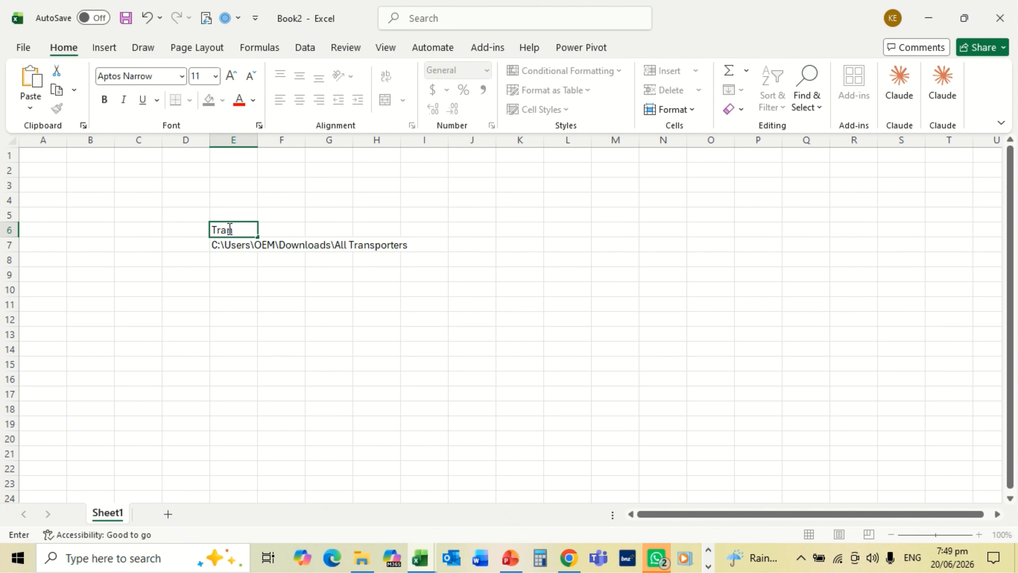
{"action": "type", "text": "sporters"}
{"action": "key", "text": "Return"}
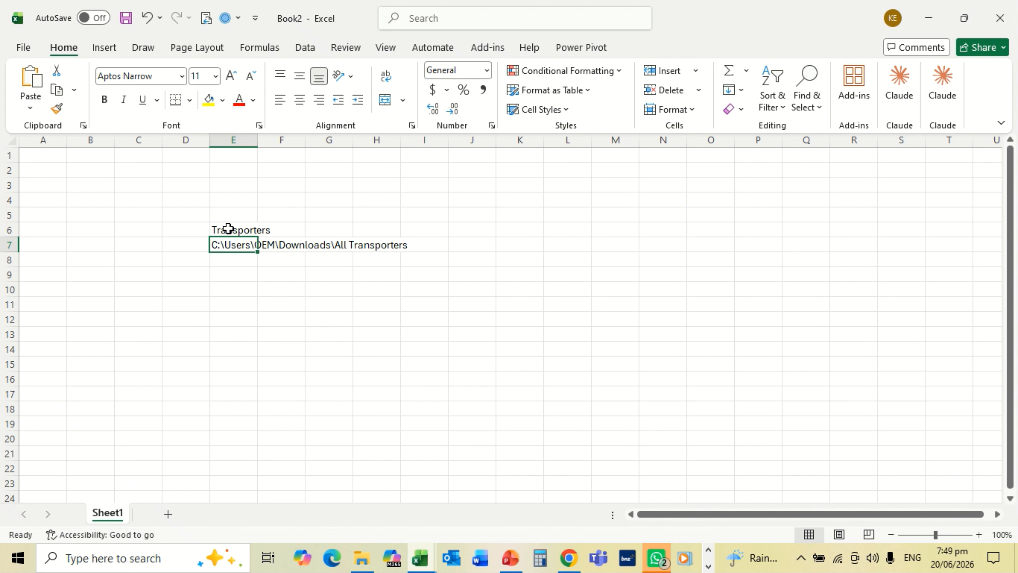
Convert E6:E7 into a table with headers and widen column E to fit the folder path.
{"action": "key", "text": "ctrl+t"}
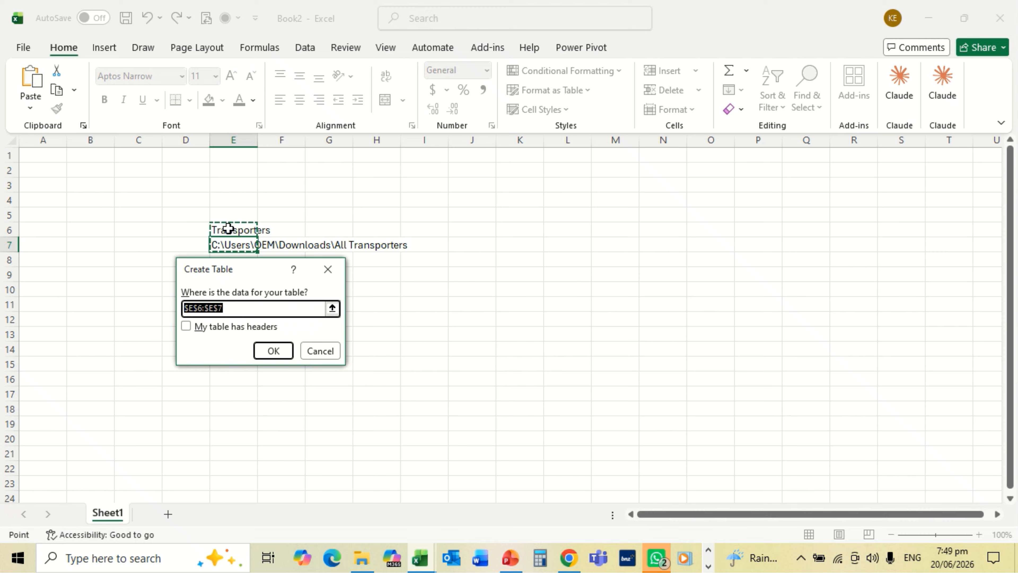
{"action": "left_click", "coordinate": [187, 327]}
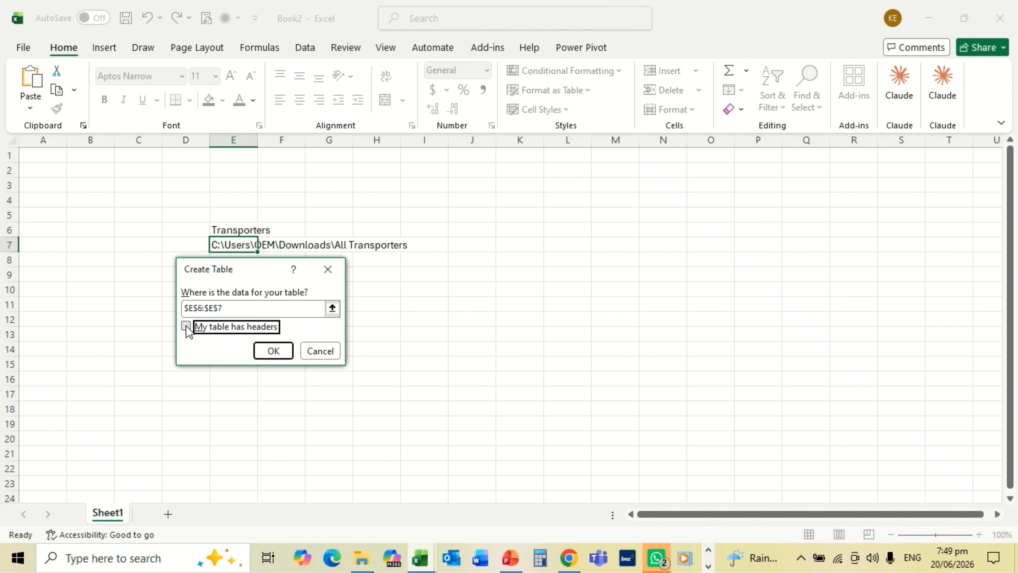
{"action": "left_click", "coordinate": [271, 351]}
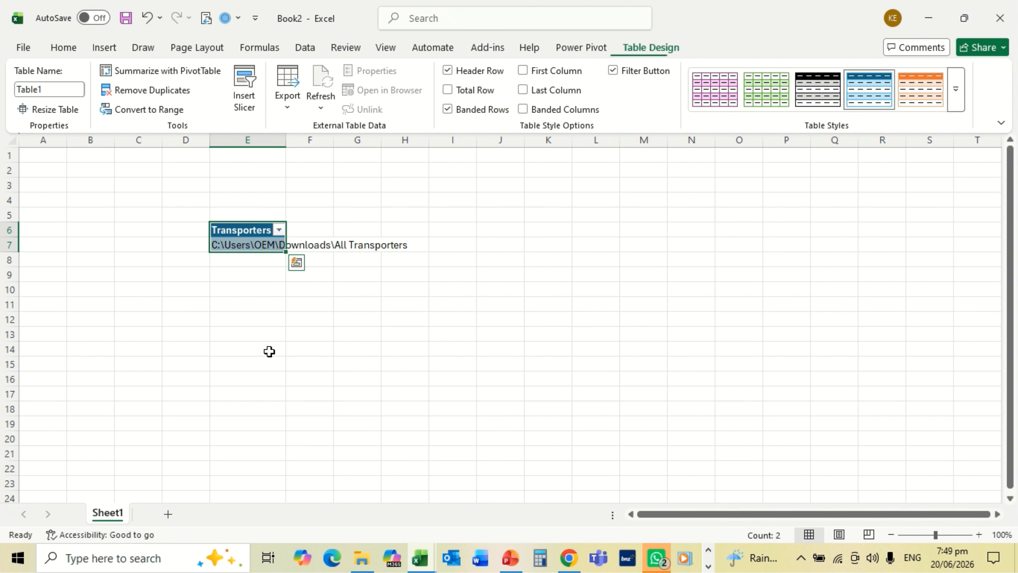
{"action": "double_click", "coordinate": [286, 140]}
{"action": "left_click", "coordinate": [326, 245]}
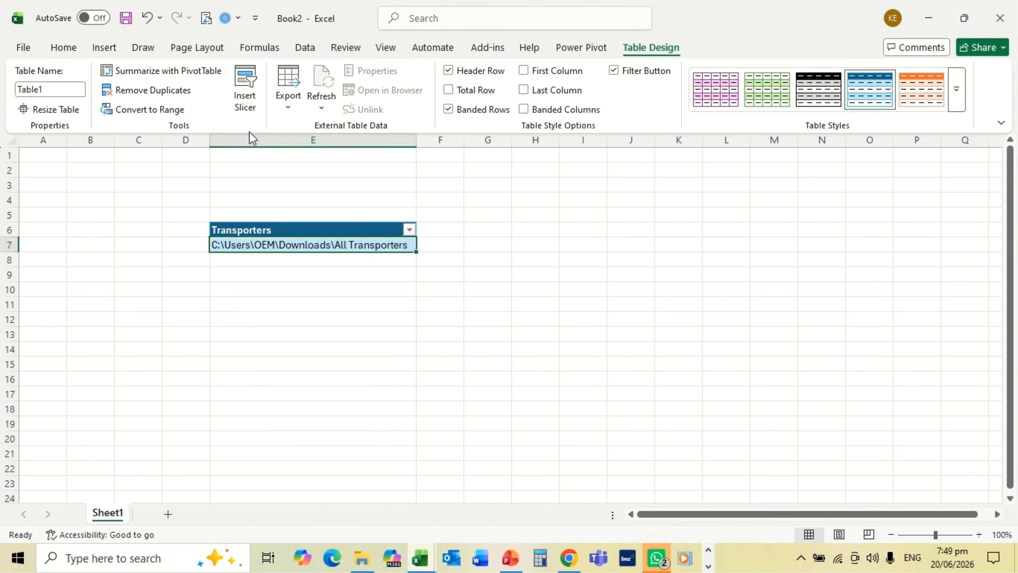
Load the table into Power Query and change its source formula to Folder.Contents(Excel.CurrentWorkbook(){[Name="Table1"]}[Content]{0}[Transporters]).
{"action": "left_click", "coordinate": [311, 51]}
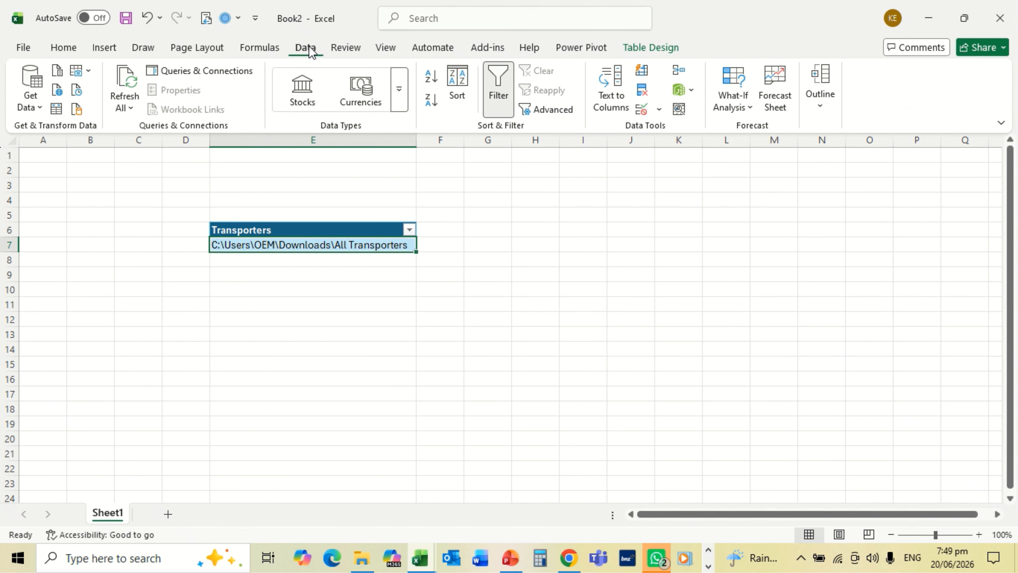
{"action": "left_click", "coordinate": [57, 109]}
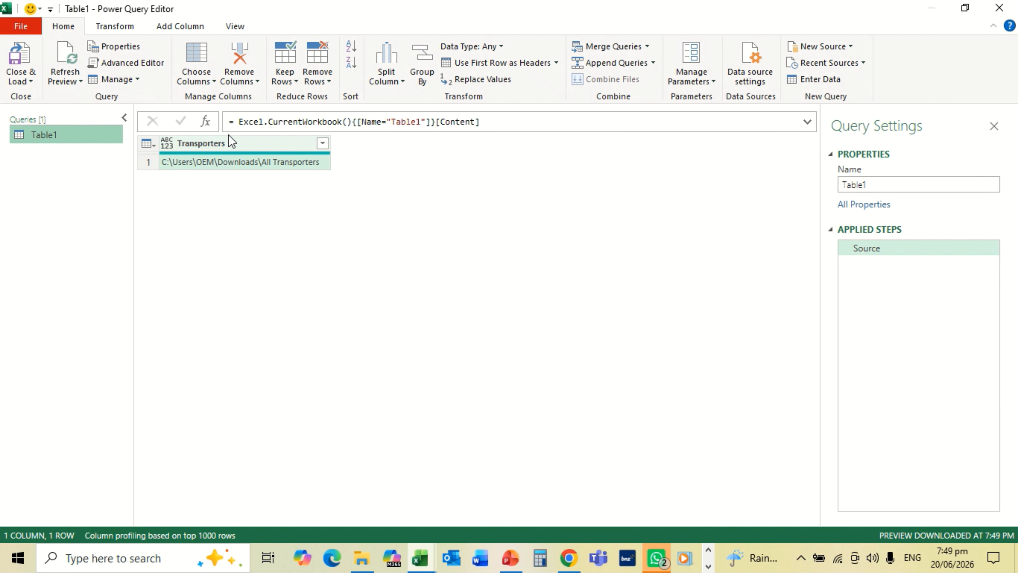
{"action": "left_click", "coordinate": [239, 122]}
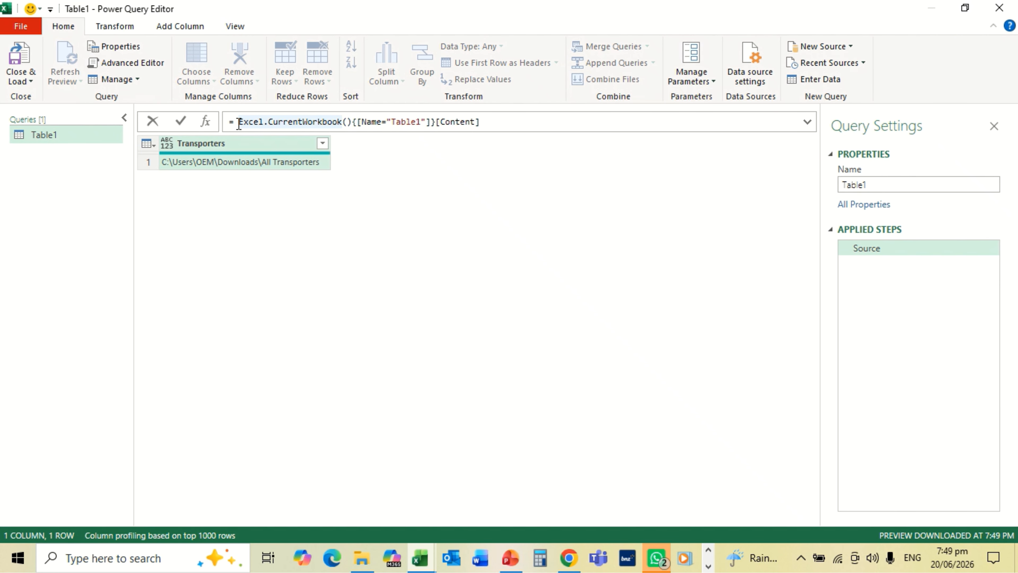
{"action": "type", "text": "Fol"}
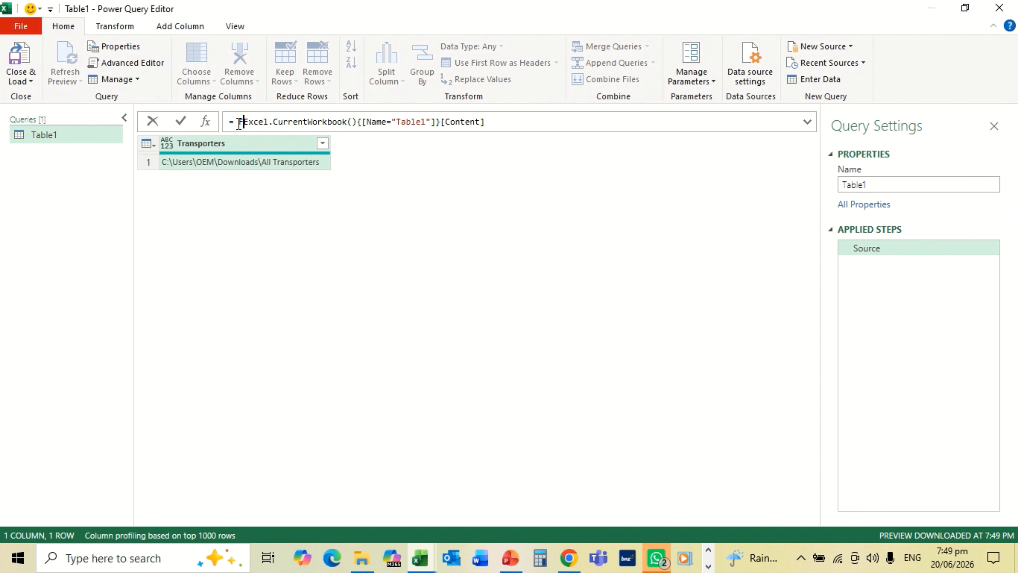
{"action": "type", "text": "der"}
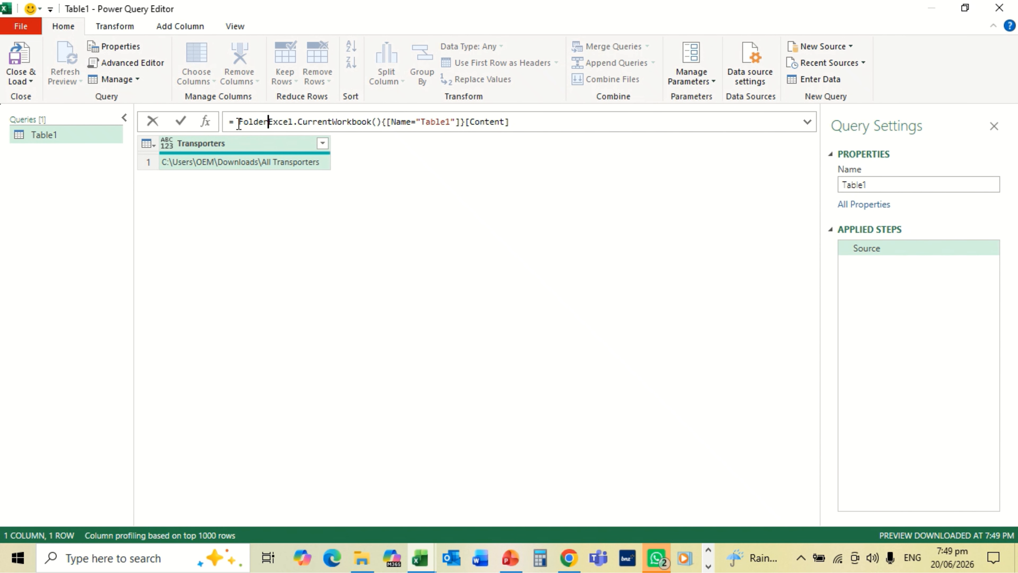
{"action": "type", "text": ".C"}
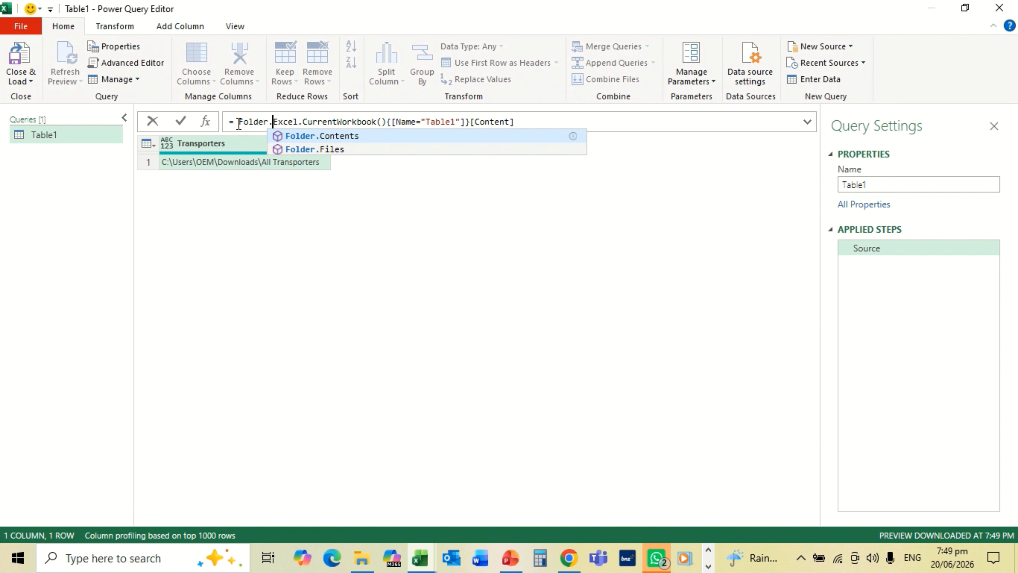
{"action": "type", "text": "onten"}
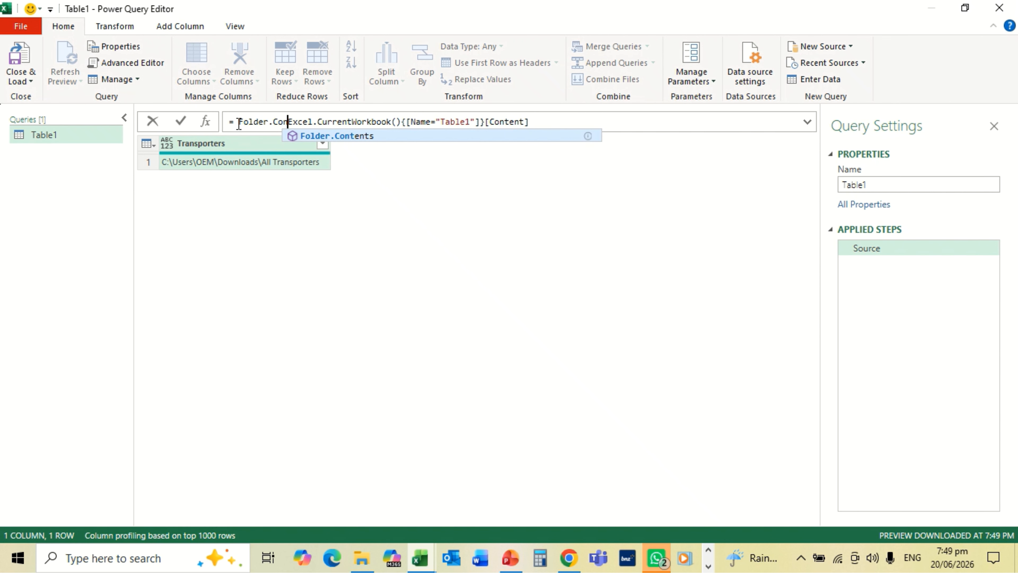
{"action": "type", "text": "t"}
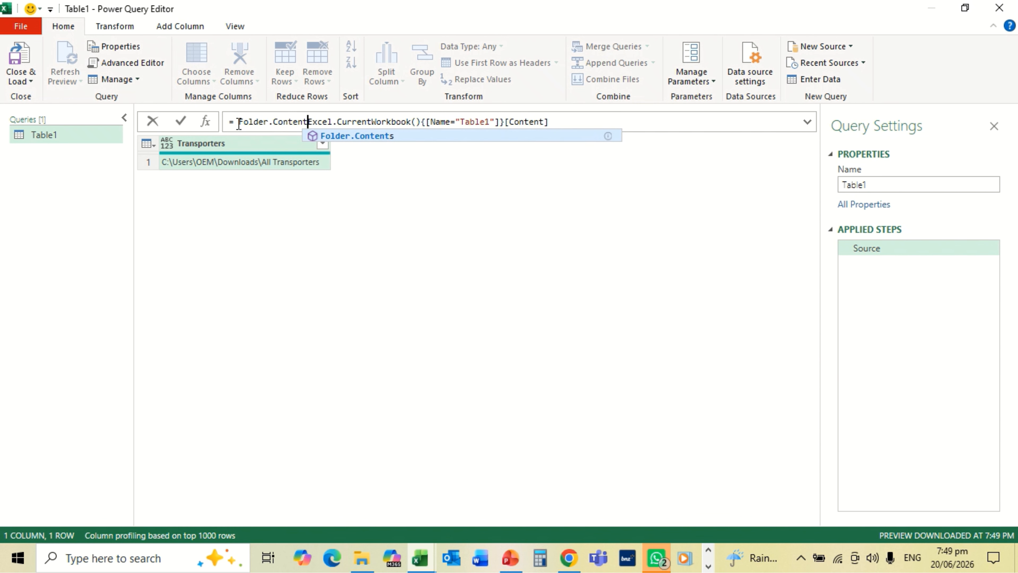
{"action": "type", "text": "s("}
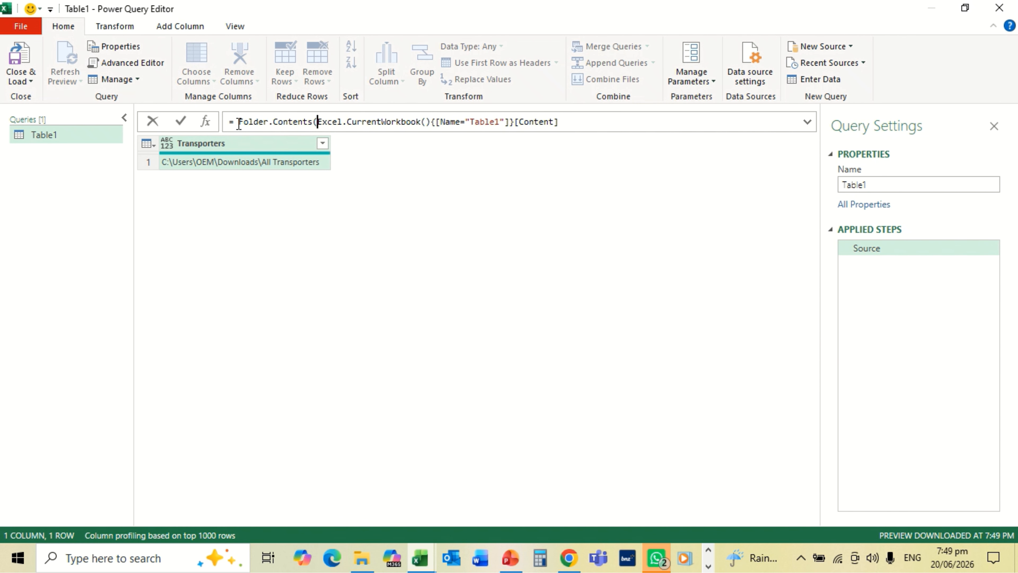
{"action": "left_click", "coordinate": [579, 119]}
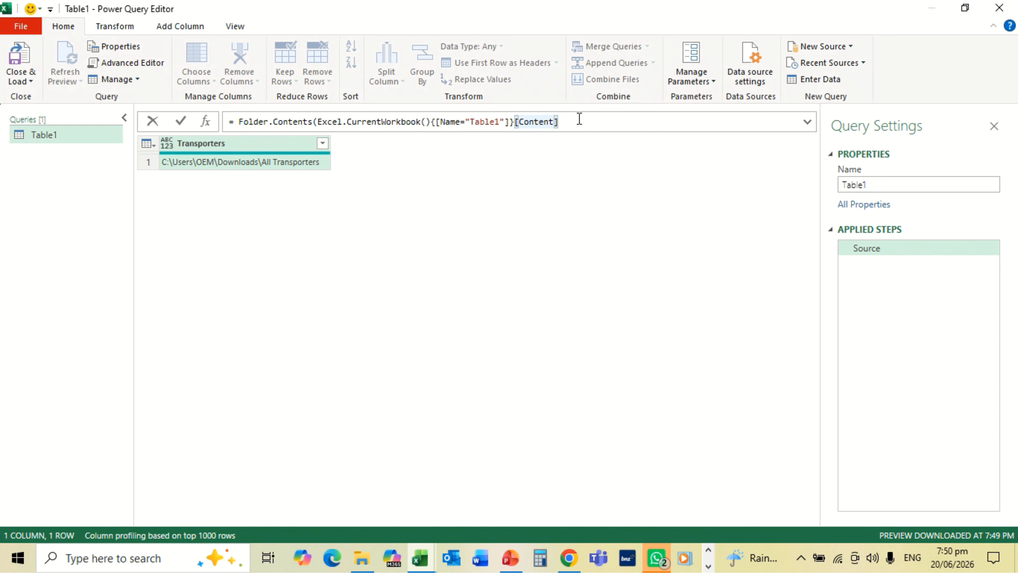
{"action": "type", "text": "{0}"}
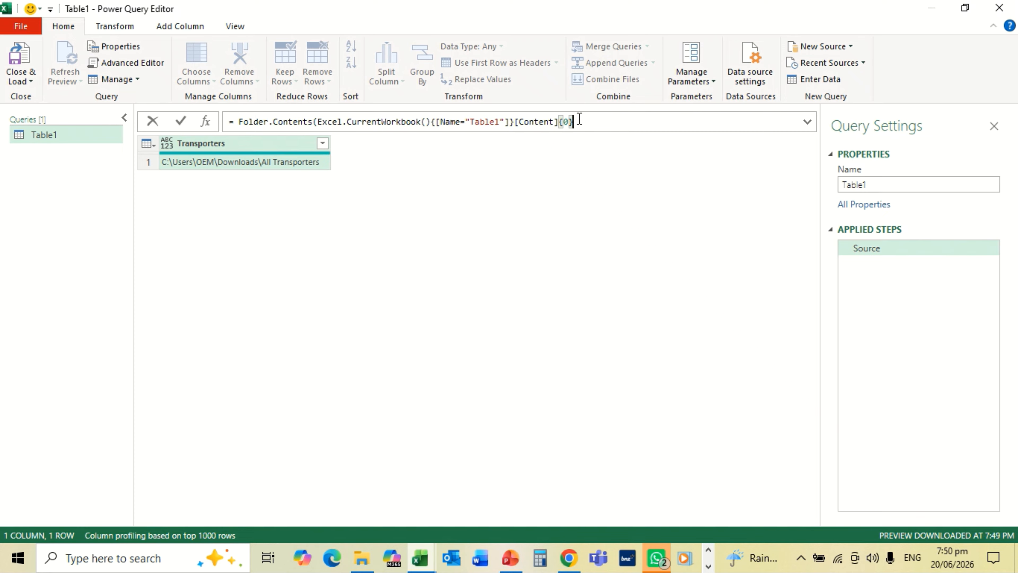
{"action": "type", "text": "[Transporters"}
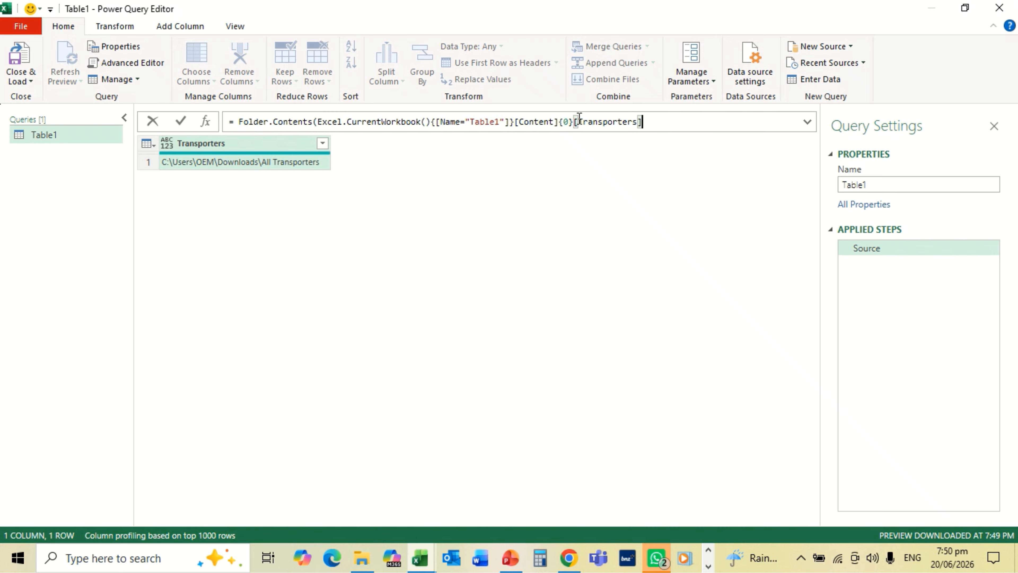
{"action": "type", "text": ")"}
{"action": "key", "text": "Return"}
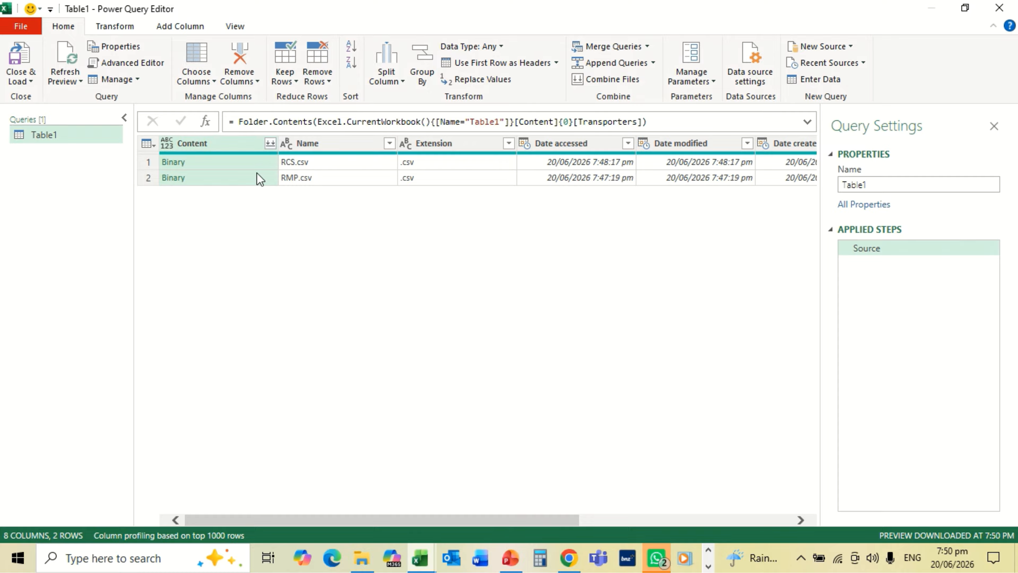
Open the binary content of RCS.csv in the query and rename the query as RCS.
{"action": "left_click", "coordinate": [174, 163]}
{"action": "left_click", "coordinate": [174, 162]}
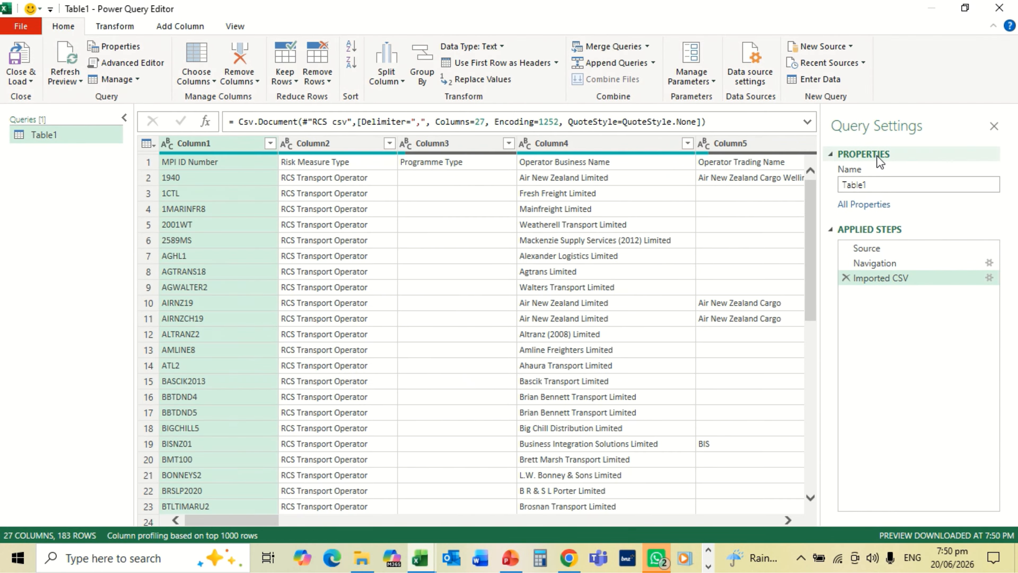
{"action": "left_click", "coordinate": [876, 184]}
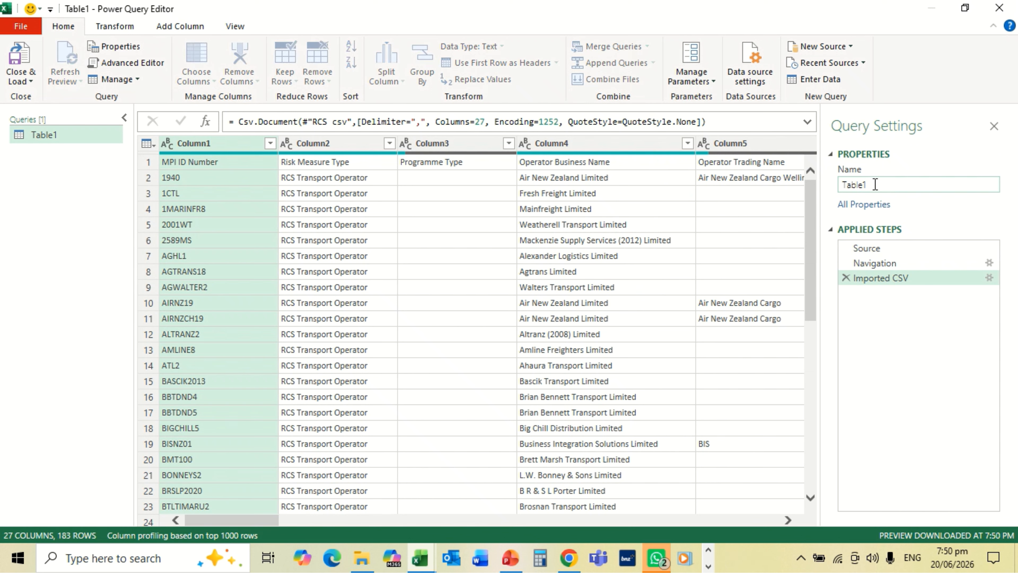
{"action": "key", "text": "BackSpace"}
{"action": "key", "text": "BackSpace"}
{"action": "key", "text": "BackSpace"}
{"action": "key", "text": "BackSpace"}
{"action": "key", "text": "BackSpace"}
{"action": "type", "text": "RCS"}
{"action": "key", "text": "Return"}
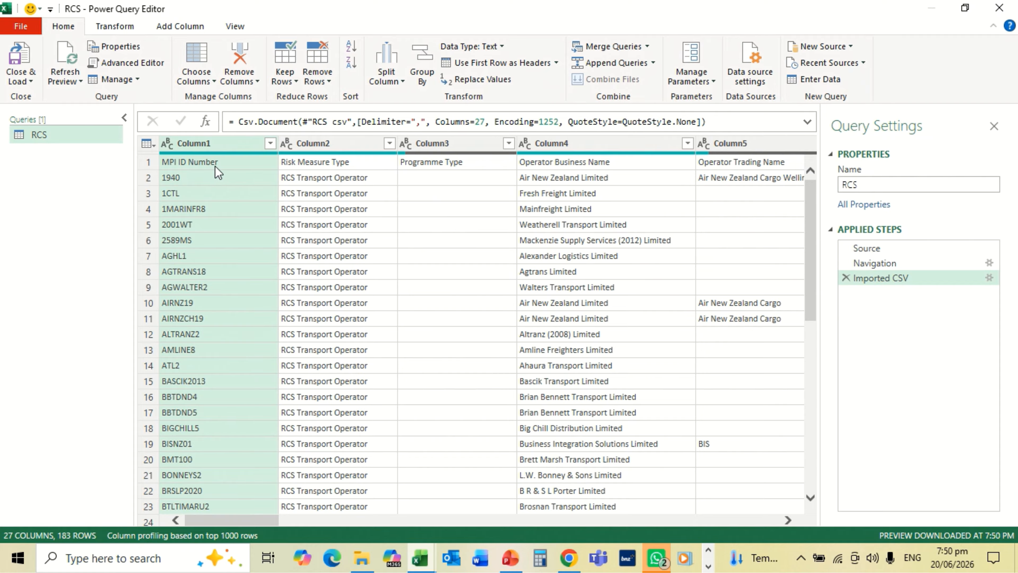
Use the first row of RCS as headers and load the query as a connection only, added to the Data Model.
{"action": "left_click", "coordinate": [487, 61]}
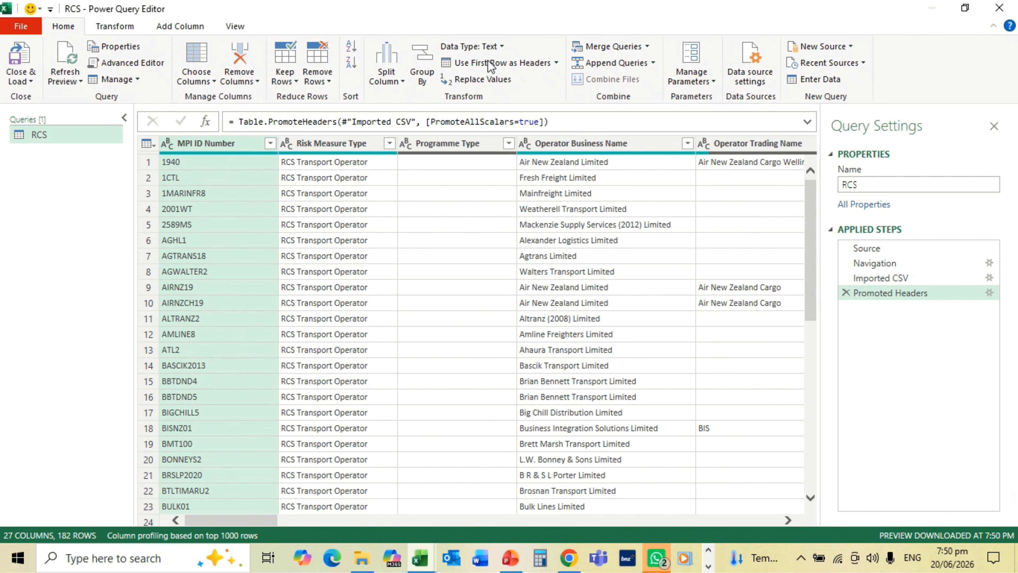
{"action": "left_click", "coordinate": [28, 80]}
{"action": "left_click", "coordinate": [45, 117]}
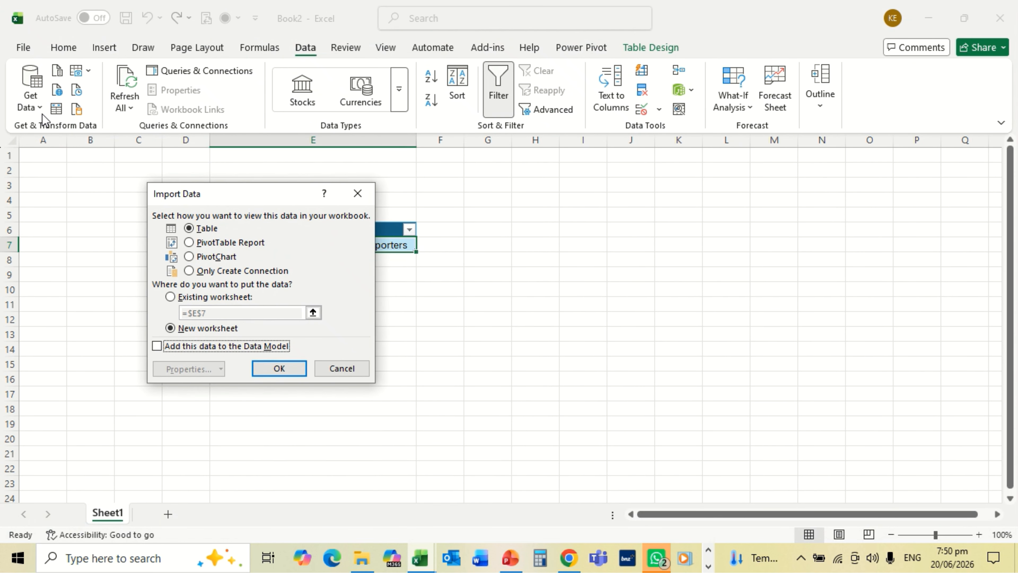
{"action": "left_click", "coordinate": [190, 271]}
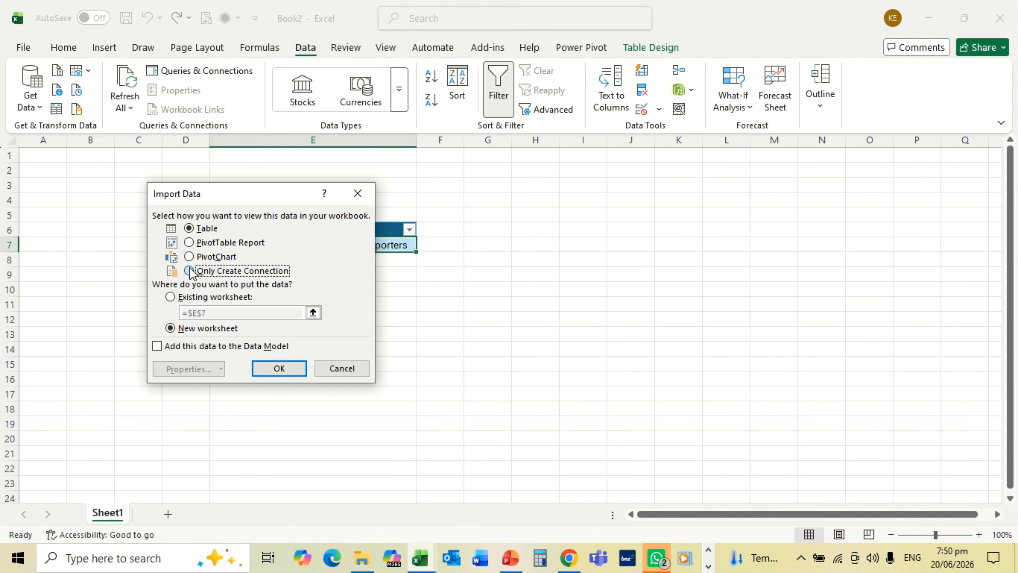
{"action": "left_click", "coordinate": [157, 346]}
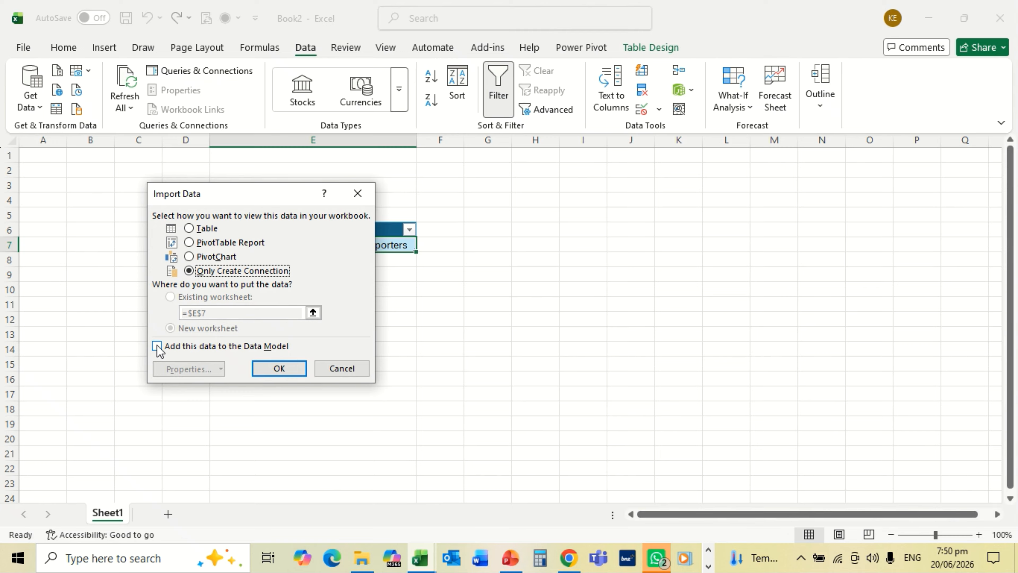
{"action": "left_click", "coordinate": [262, 370]}
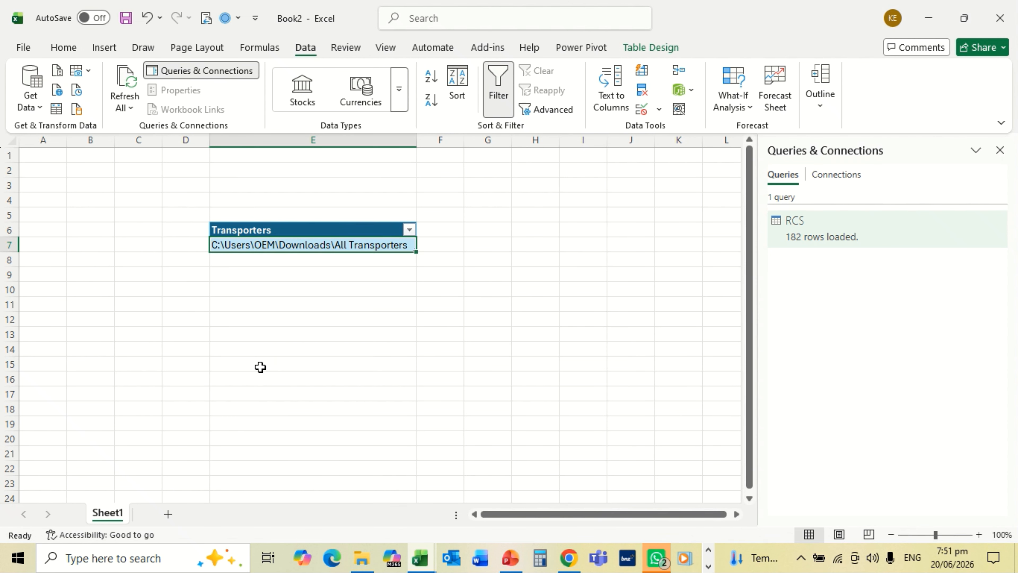
Duplicate the RCS query and delete the copy's applied steps from Navigation until the end.
{"action": "left_click", "coordinate": [868, 237]}
{"action": "right_click", "coordinate": [868, 237]}
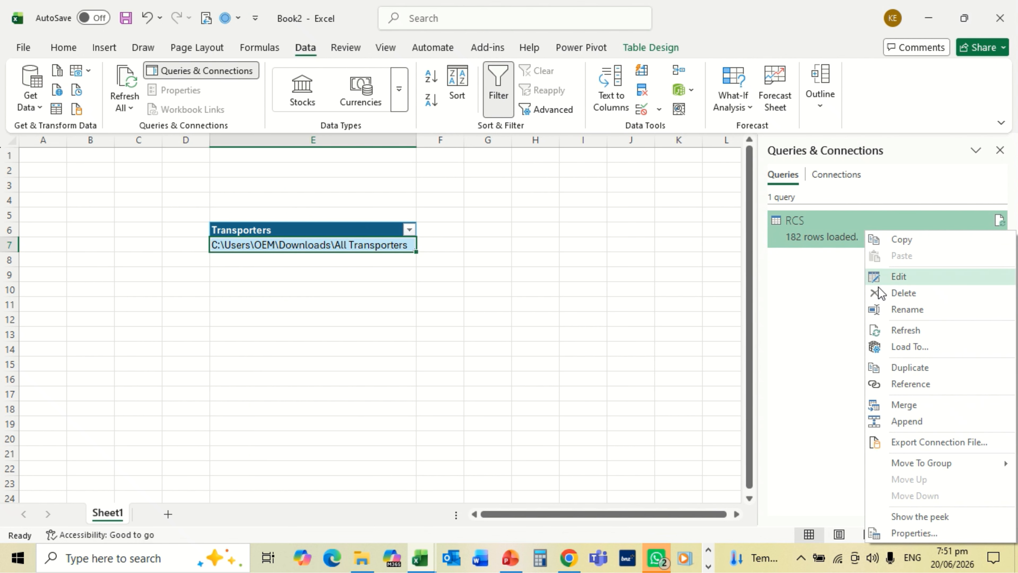
{"action": "left_click", "coordinate": [907, 367]}
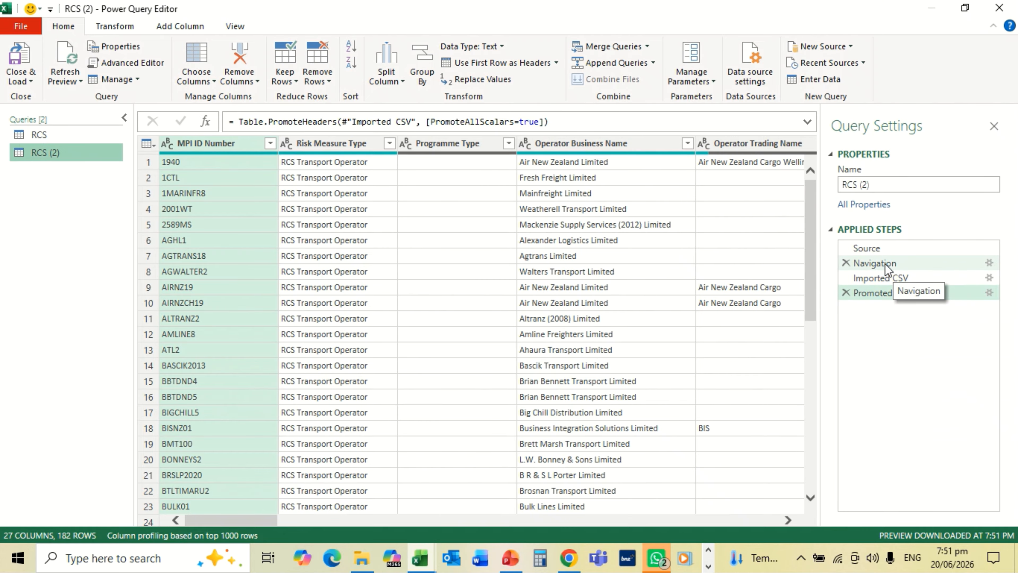
{"action": "right_click", "coordinate": [886, 264]}
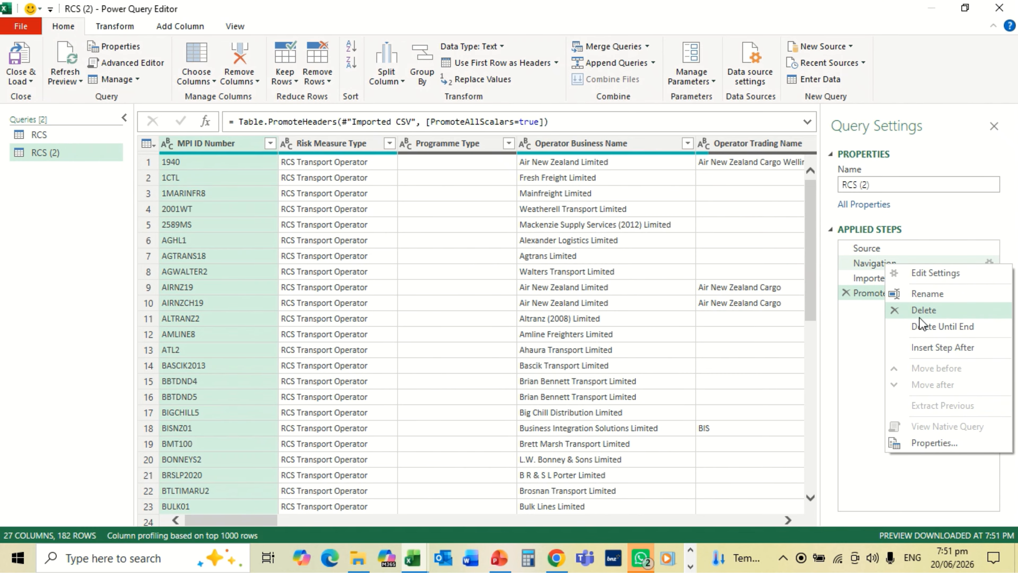
{"action": "left_click", "coordinate": [924, 327]}
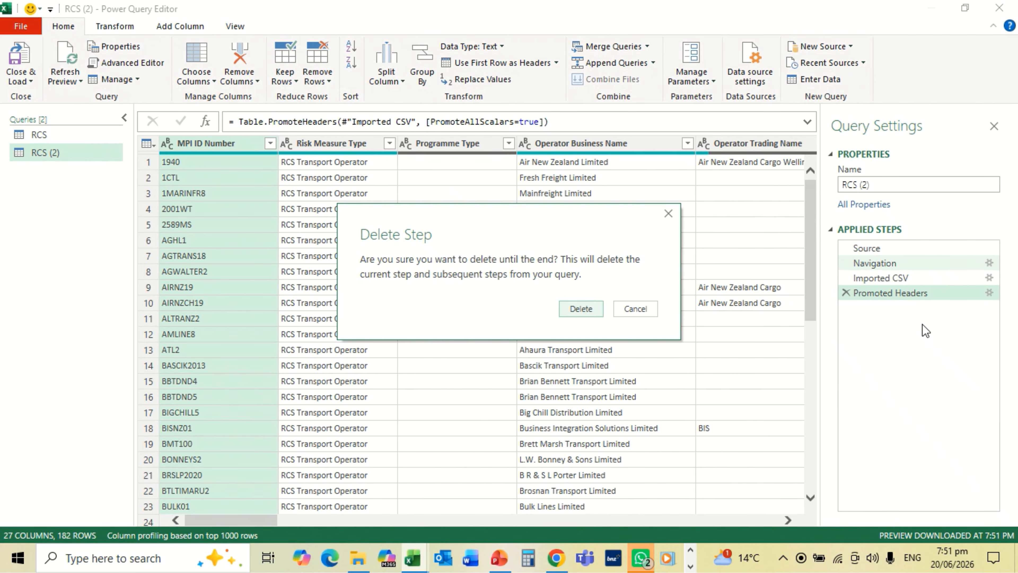
{"action": "left_click", "coordinate": [592, 310]}
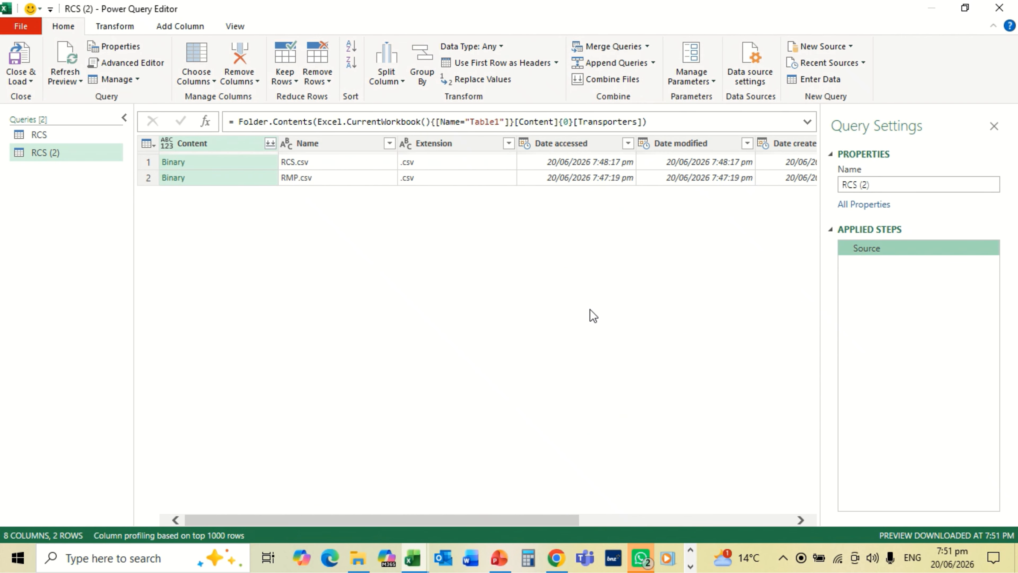
Open the binary content of RMP.csv in the duplicated query and rename the query as RMP.
{"action": "left_click", "coordinate": [176, 180]}
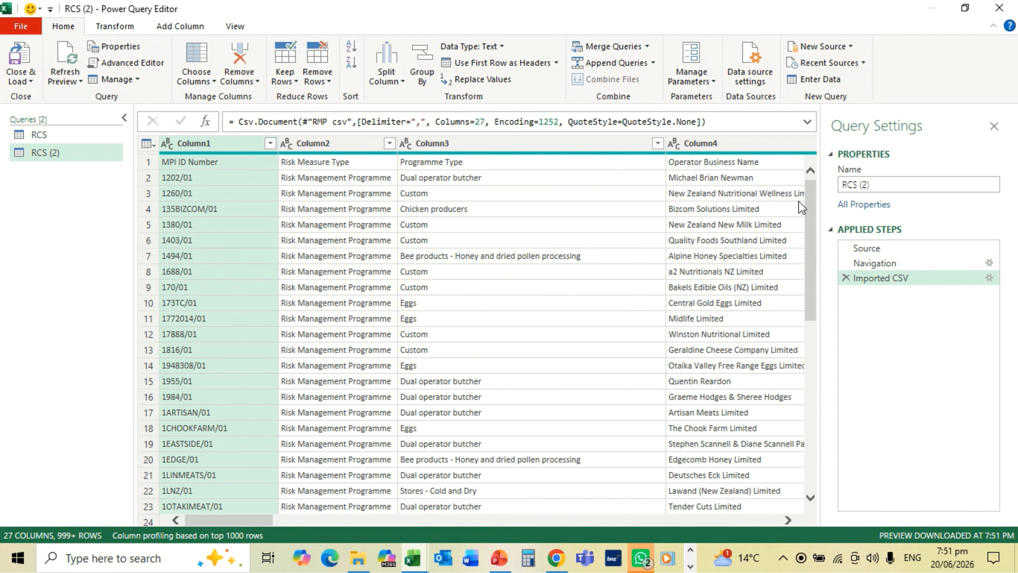
{"action": "left_click", "coordinate": [878, 181]}
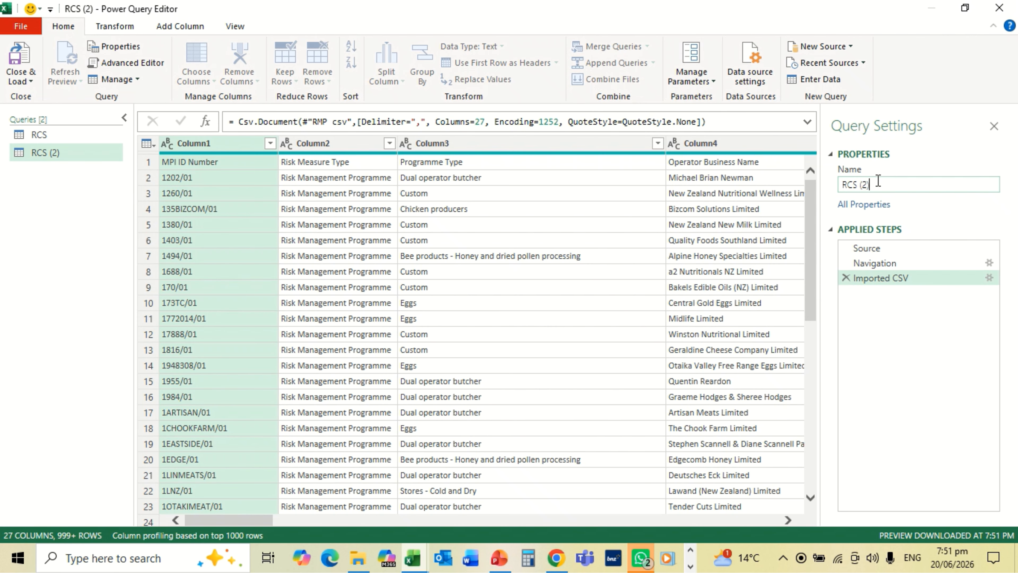
{"action": "key", "text": "BackSpace"}
{"action": "key", "text": "BackSpace"}
{"action": "key", "text": "BackSpace"}
{"action": "key", "text": "BackSpace"}
{"action": "key", "text": "BackSpace"}
{"action": "key", "text": "BackSpace"}
{"action": "key", "text": "BackSpace"}
{"action": "type", "text": "RMP"}
{"action": "key", "text": "Return"}
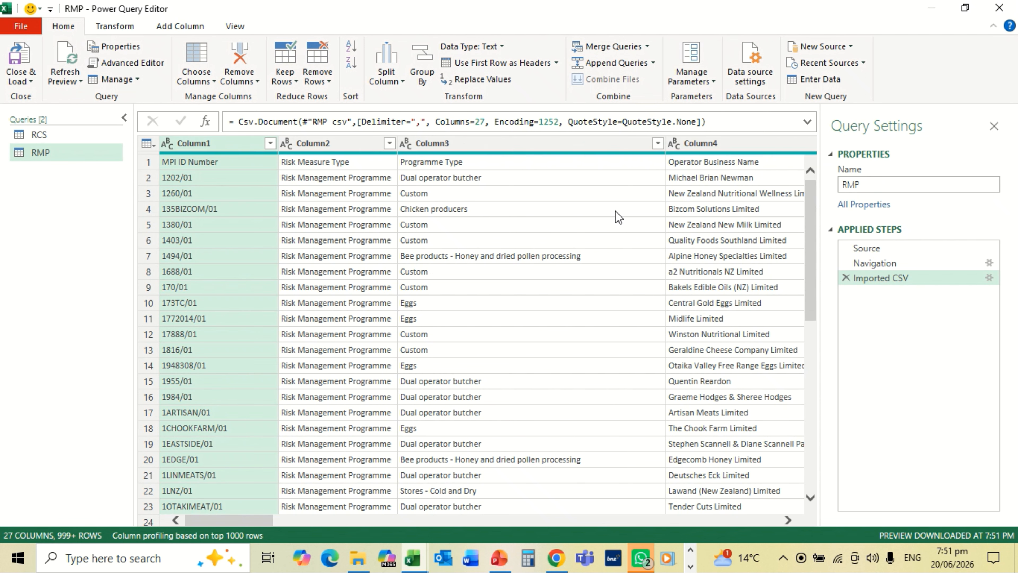
Use the first row of RMP as headers and load the query as a connection only, added to the Data Model.
{"action": "left_click", "coordinate": [482, 62]}
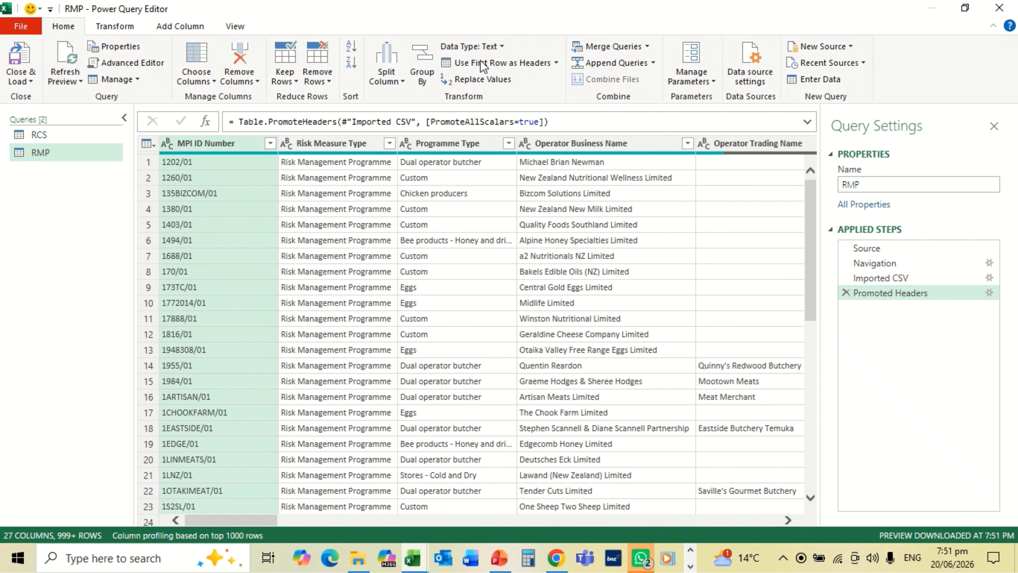
{"action": "left_click", "coordinate": [20, 80]}
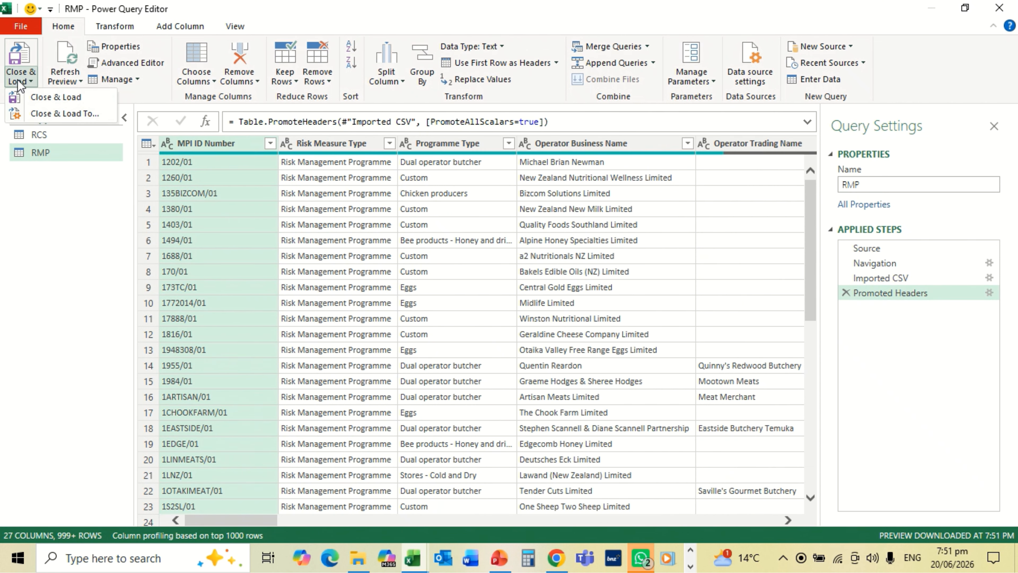
{"action": "left_click", "coordinate": [41, 115]}
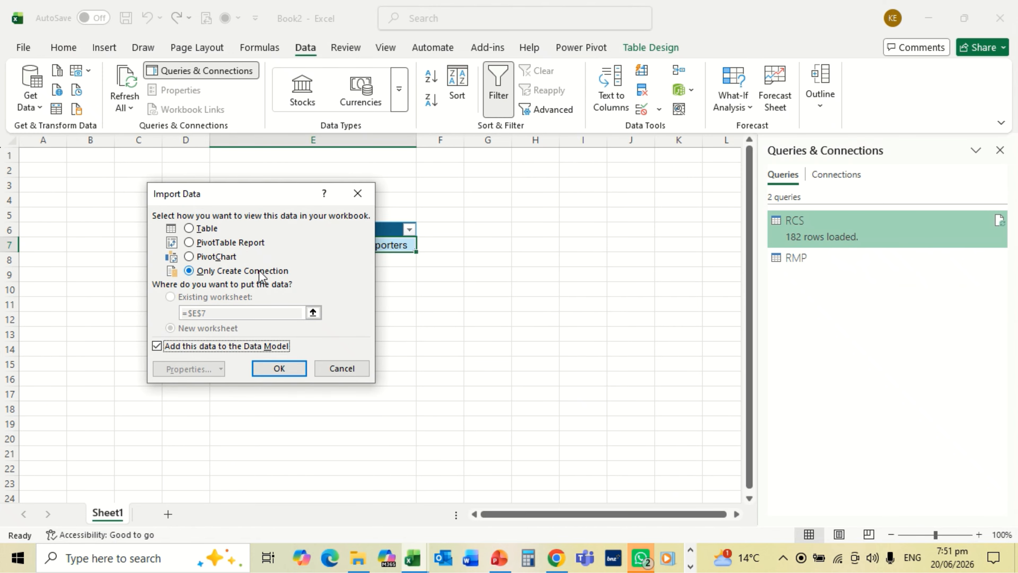
{"action": "left_click", "coordinate": [265, 368]}
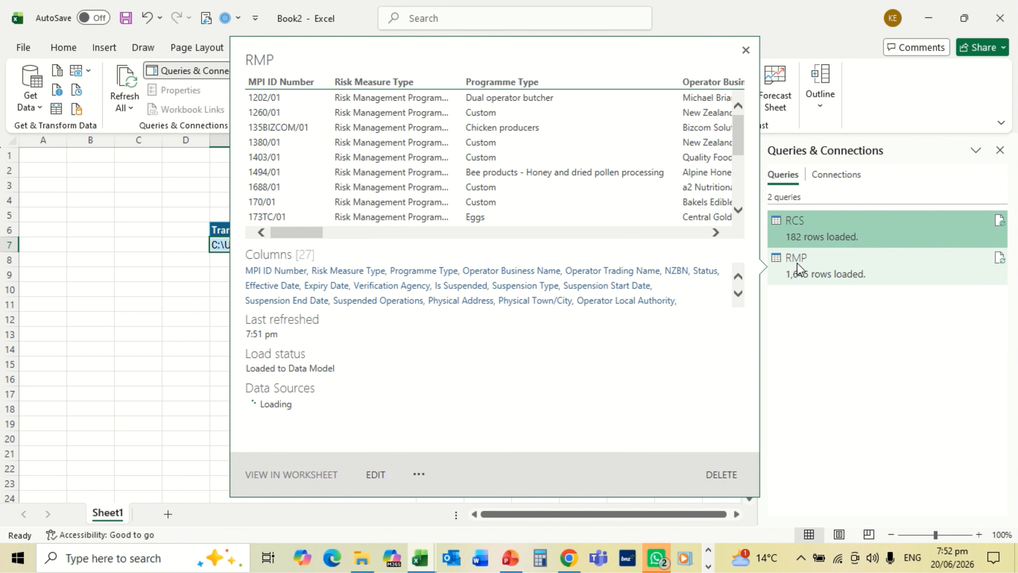
Reopen the RCS query for editing and append RCS and RMP as a new query, with RCS as the first table.
{"action": "mouse_move", "coordinate": [803, 232]}
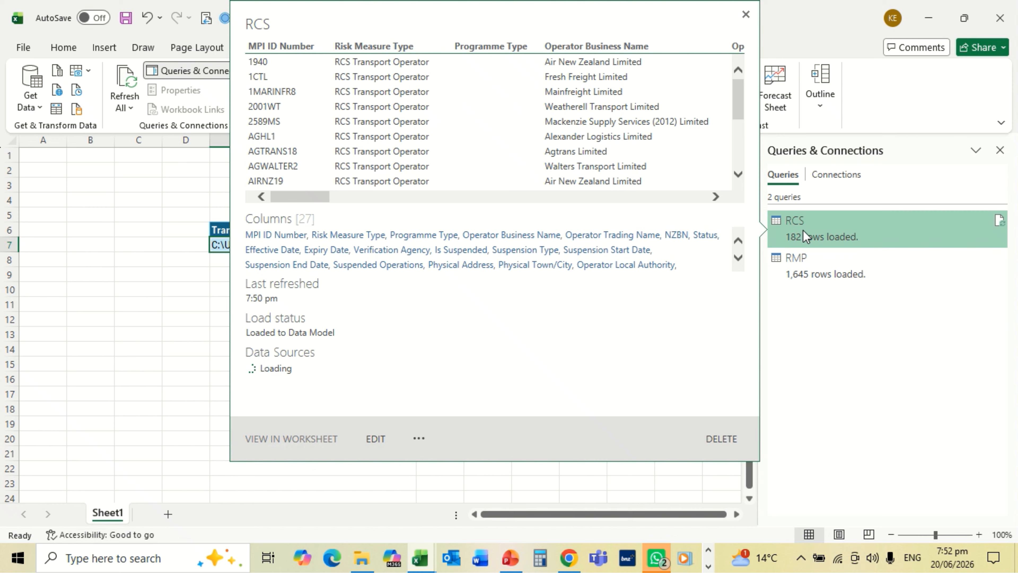
{"action": "double_click", "coordinate": [803, 231]}
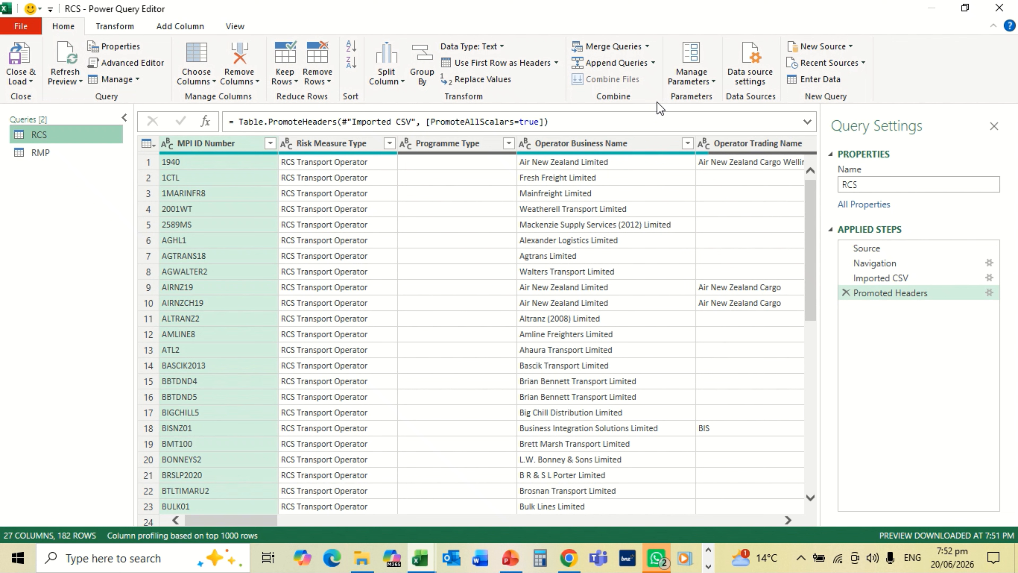
{"action": "left_click", "coordinate": [653, 63]}
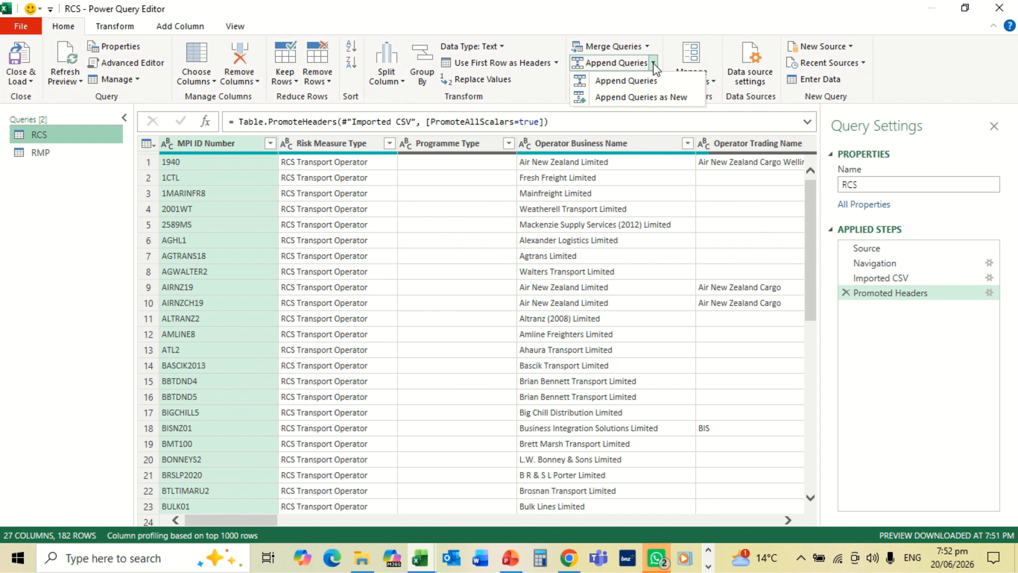
{"action": "left_click", "coordinate": [650, 98]}
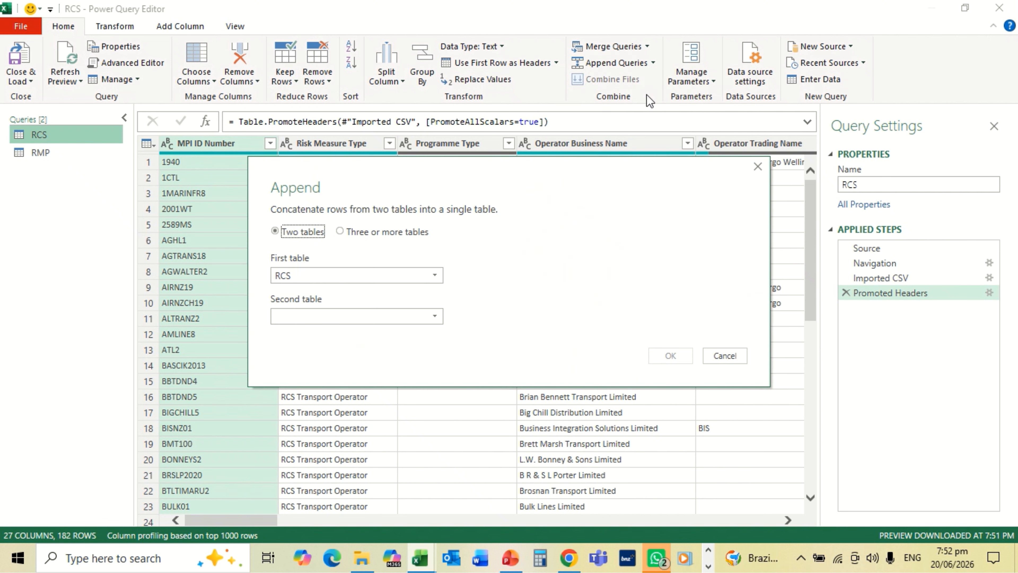
{"action": "left_click", "coordinate": [436, 319]}
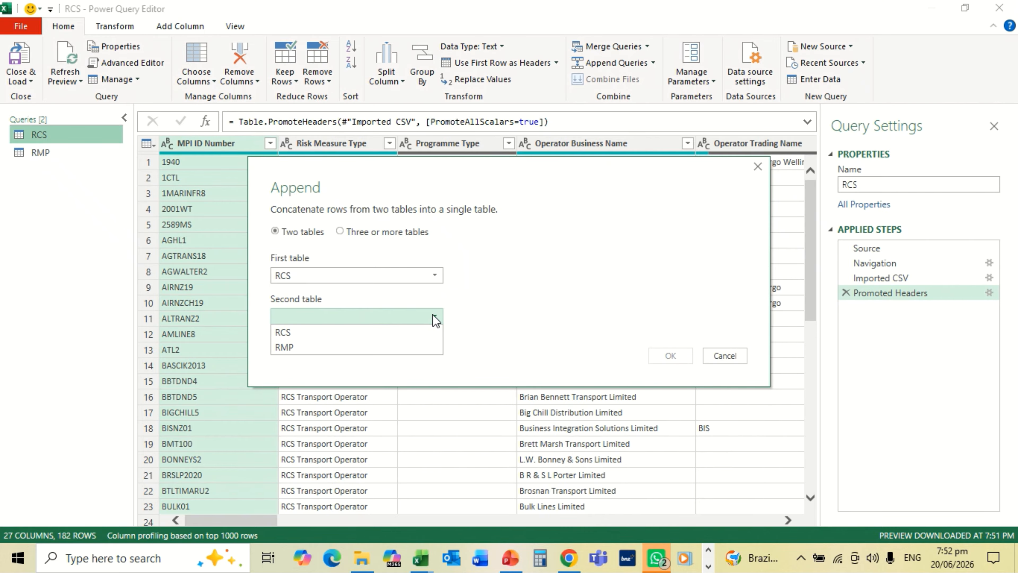
{"action": "left_click", "coordinate": [385, 347]}
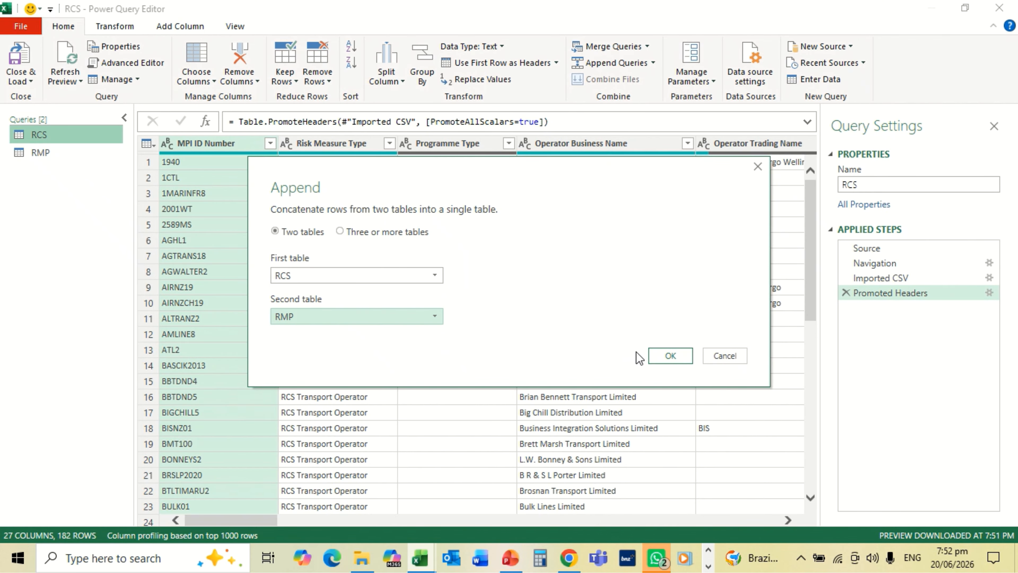
{"action": "left_click", "coordinate": [669, 357]}
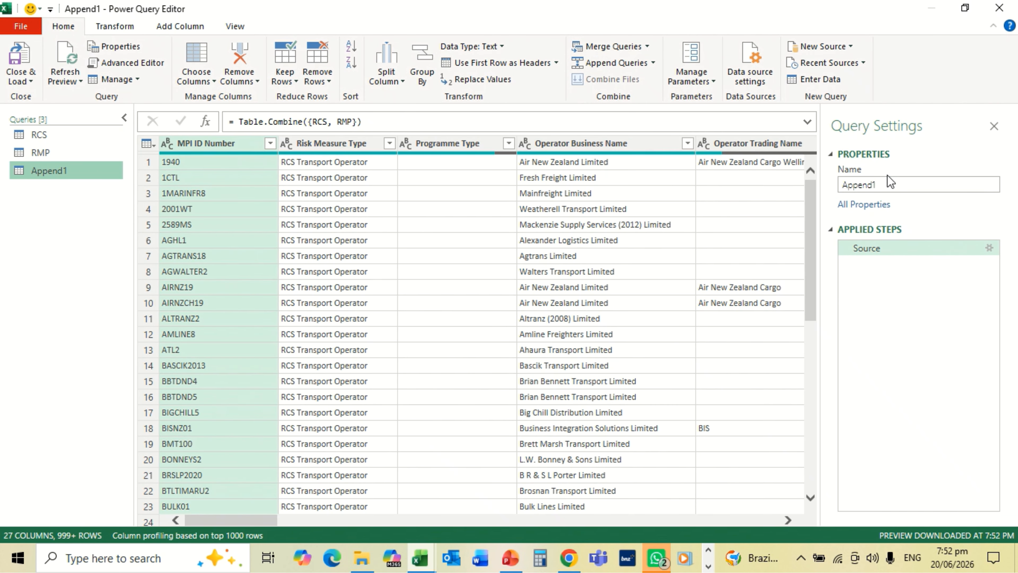
Rename the appended query as RMP_RCS.
{"action": "left_click", "coordinate": [889, 184]}
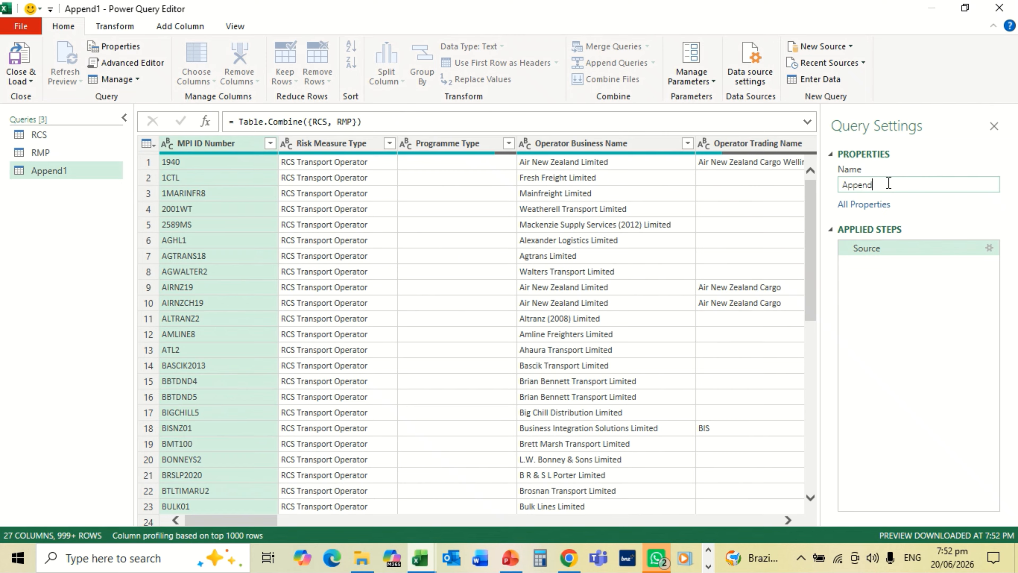
{"action": "key", "text": "BackSpace"}
{"action": "key", "text": "BackSpace"}
{"action": "key", "text": "BackSpace"}
{"action": "key", "text": "BackSpace"}
{"action": "key", "text": "BackSpace"}
{"action": "key", "text": "BackSpace"}
{"action": "type", "text": "RMP_RCS"}
{"action": "key", "text": "Return"}
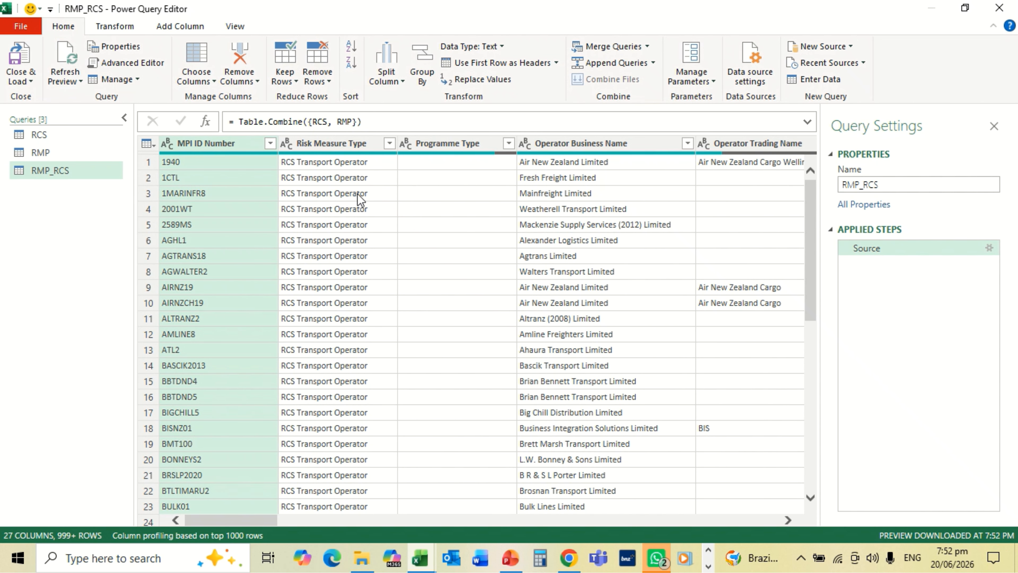
Load the full list of Risk Measure Type filter values and apply the filter with all values kept.
{"action": "left_click", "coordinate": [389, 143]}
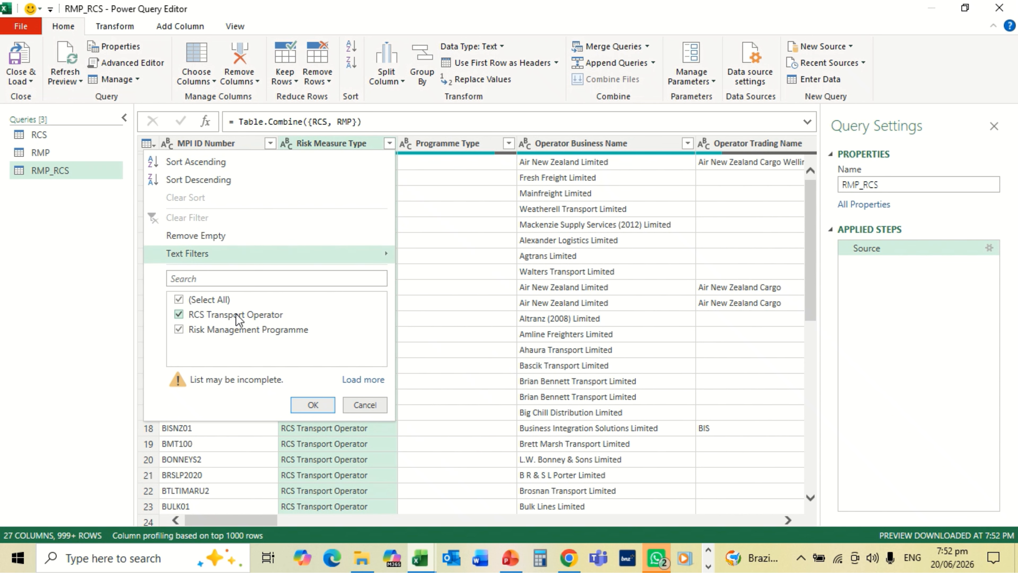
{"action": "left_click", "coordinate": [348, 379]}
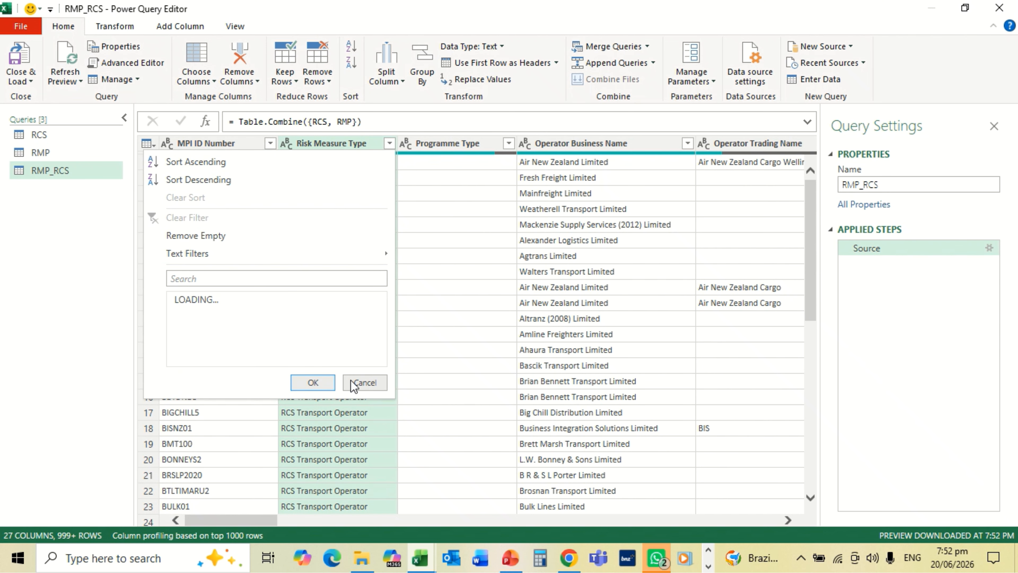
{"action": "left_click", "coordinate": [314, 382]}
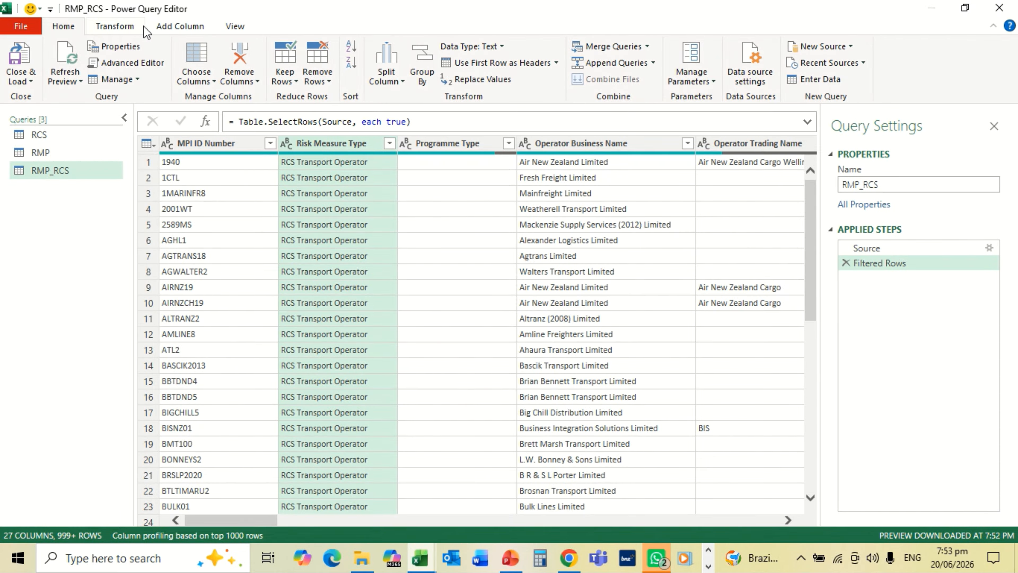
Start a conditional column in RMP_RCS and name it Transport.
{"action": "left_click", "coordinate": [163, 27]}
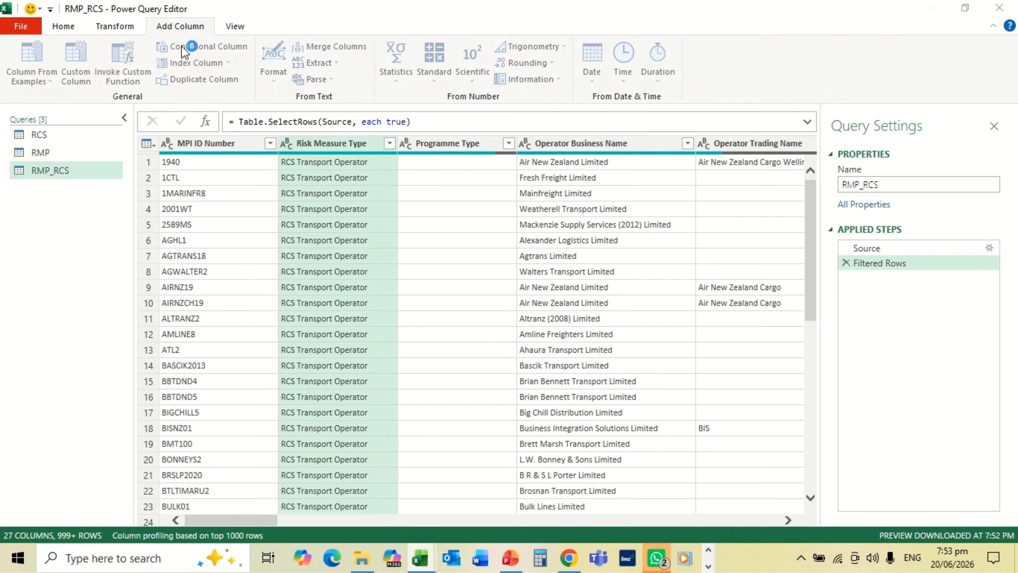
{"action": "left_click", "coordinate": [183, 52]}
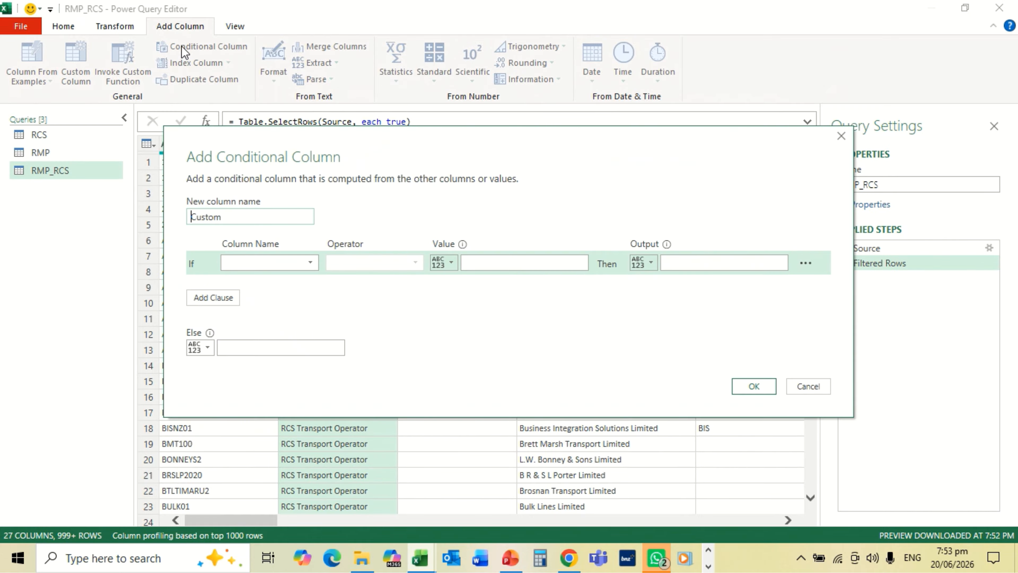
{"action": "left_click", "coordinate": [224, 216]}
{"action": "key", "text": "BackSpace"}
{"action": "key", "text": "BackSpace"}
{"action": "key", "text": "BackSpace"}
{"action": "key", "text": "BackSpace"}
{"action": "key", "text": "BackSpace"}
{"action": "key", "text": "BackSpace"}
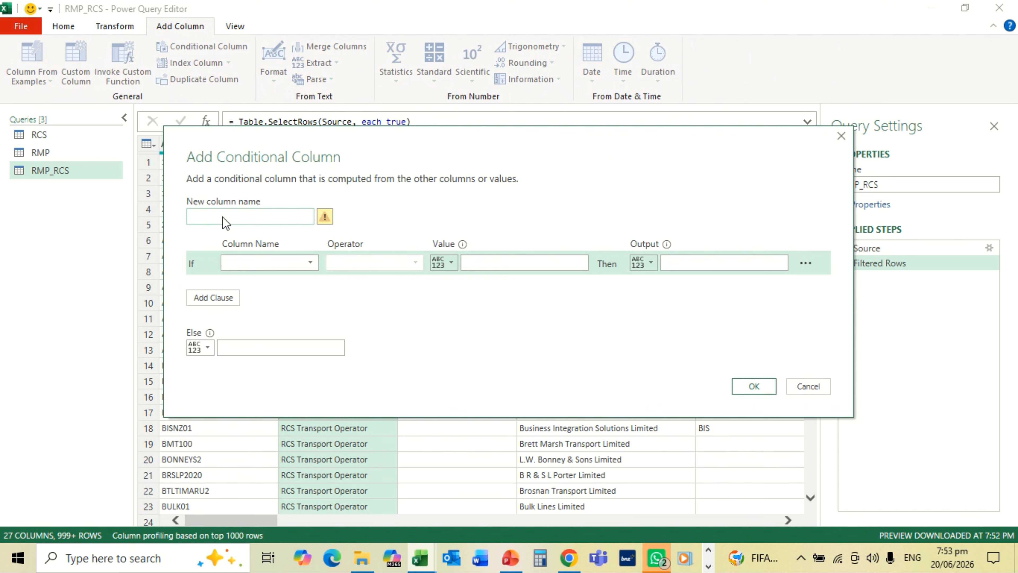
{"action": "type", "text": "Transport"}
Make the Transport column output "Transport" if Secondary Process contains "Transport", and add it to the query.
{"action": "left_click", "coordinate": [309, 262]}
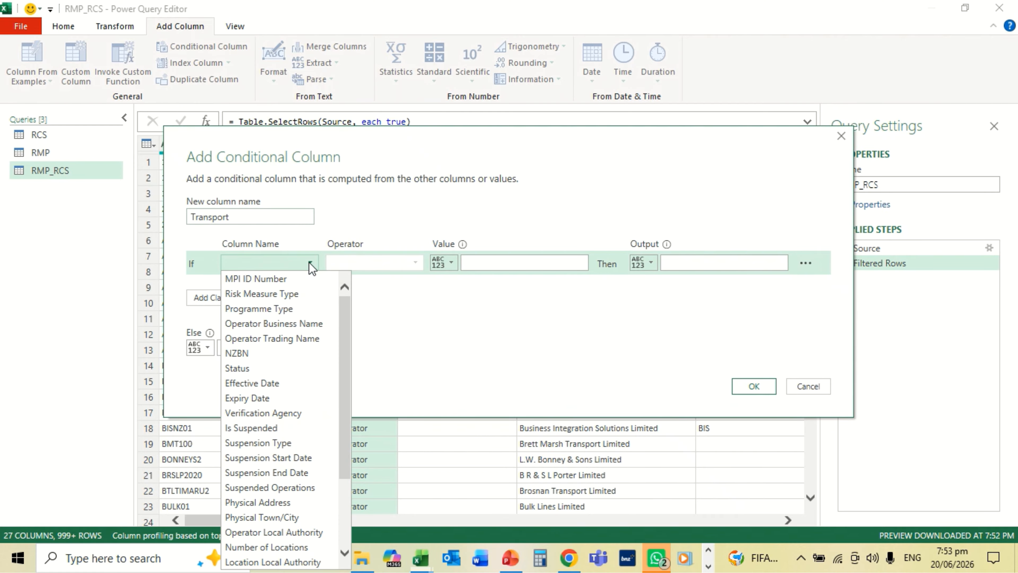
{"action": "left_click_drag", "start_coordinate": [343, 319], "coordinate": [333, 414]}
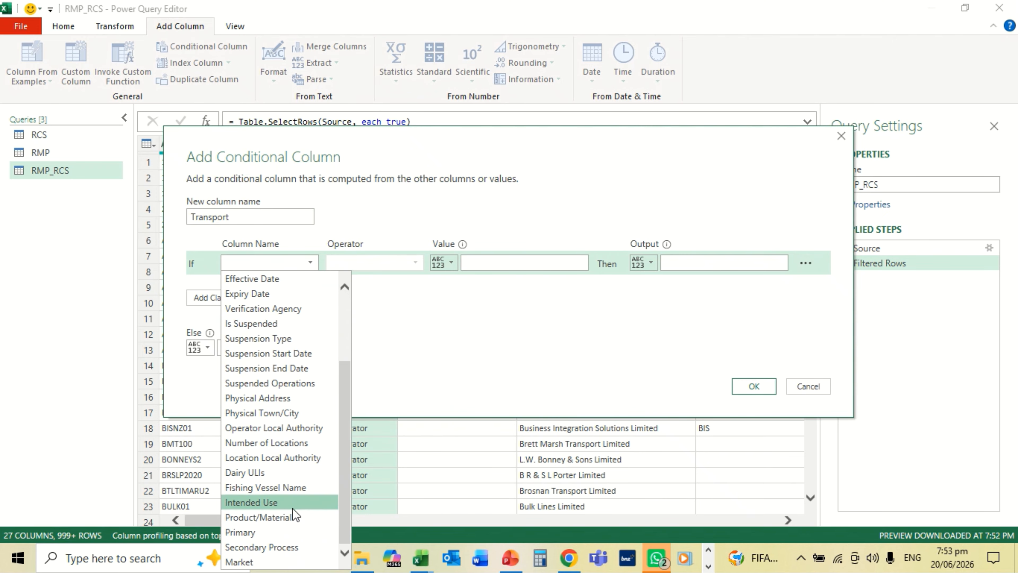
{"action": "left_click", "coordinate": [283, 548]}
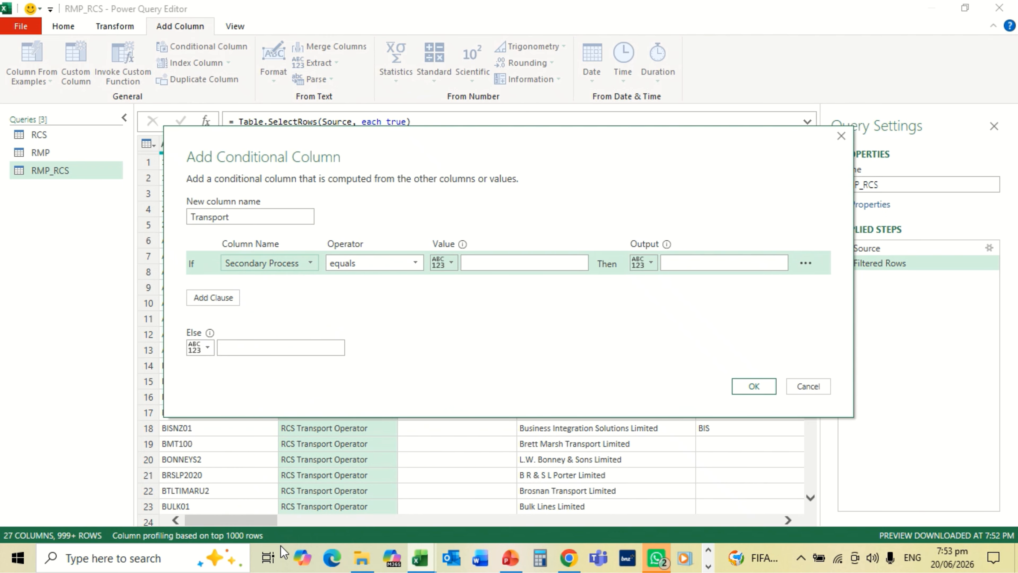
{"action": "left_click", "coordinate": [415, 263]}
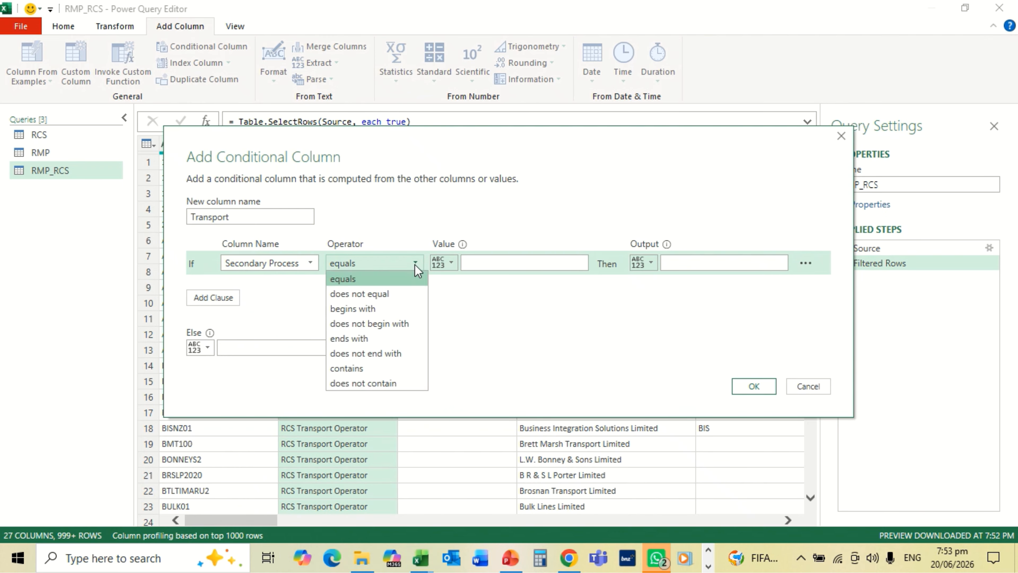
{"action": "left_click", "coordinate": [389, 368]}
{"action": "left_click", "coordinate": [490, 266]}
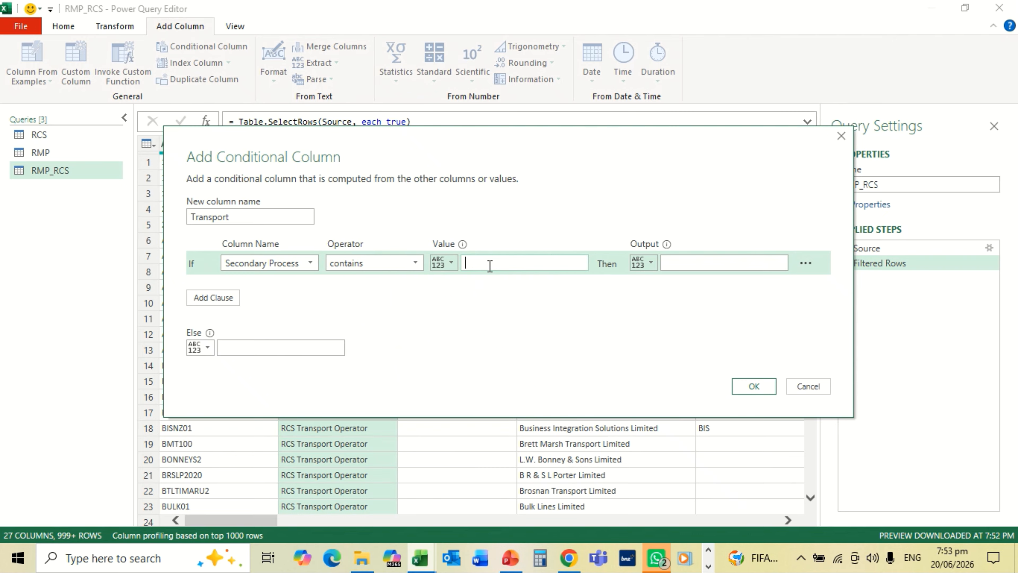
{"action": "type", "text": "Transport"}
{"action": "left_click", "coordinate": [690, 261]}
{"action": "type", "text": "Transport"}
{"action": "left_click", "coordinate": [762, 388]}
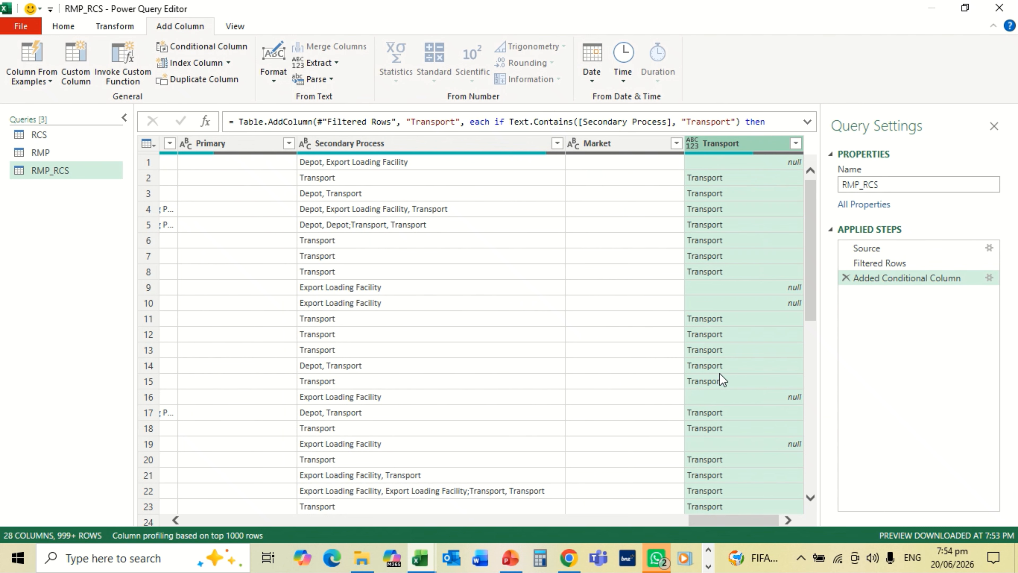
Start another conditional column in RMP_RCS and name it Depot.
{"action": "left_click", "coordinate": [211, 48]}
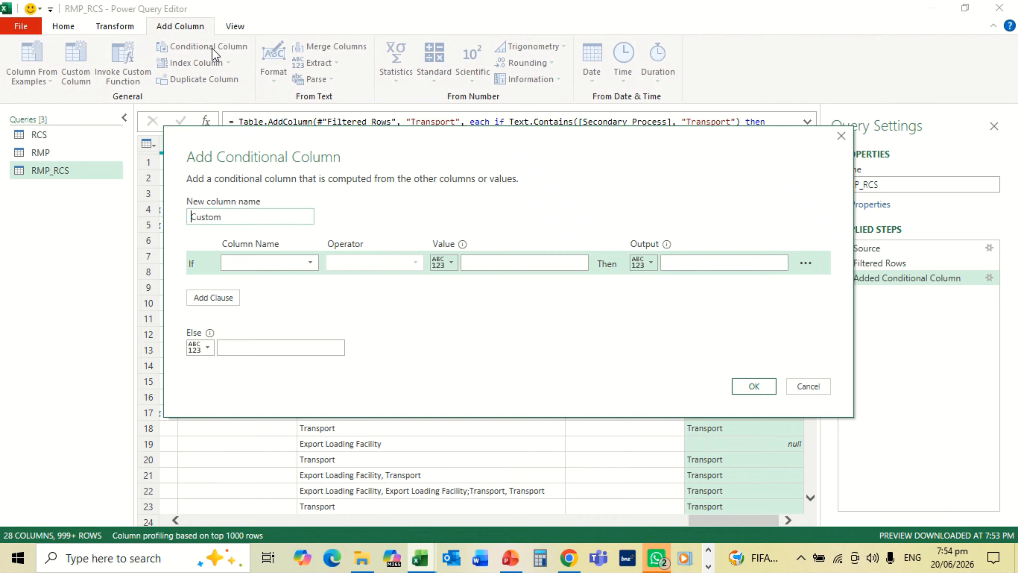
{"action": "left_click", "coordinate": [226, 218]}
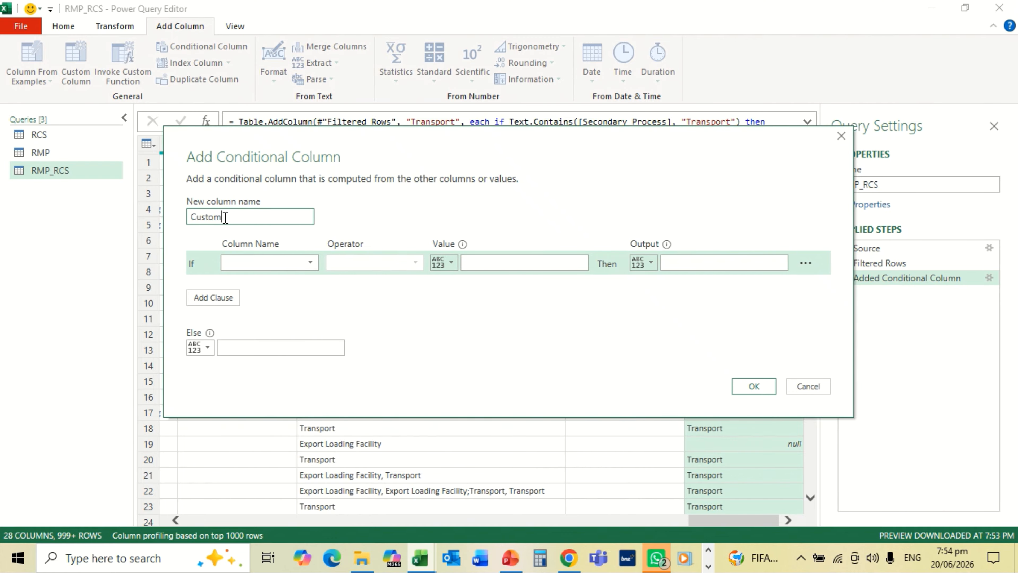
{"action": "key", "text": "BackSpace"}
{"action": "key", "text": "BackSpace"}
{"action": "key", "text": "BackSpace"}
{"action": "key", "text": "BackSpace"}
{"action": "key", "text": "BackSpace"}
{"action": "key", "text": "BackSpace"}
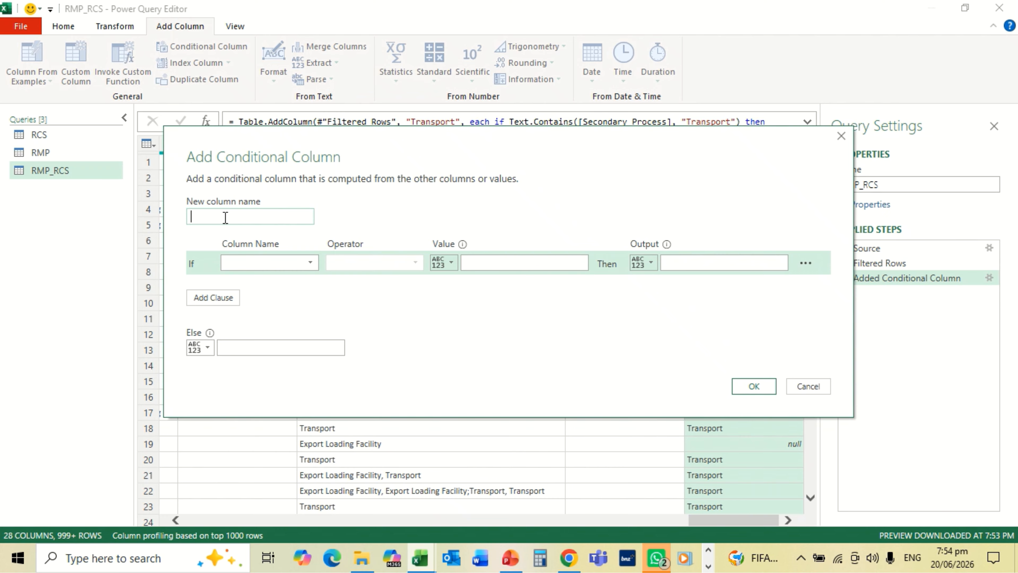
{"action": "type", "text": "Depot"}
Make the Depot column output "Depot" if Secondary Process contains "Depot", and add it to the query.
{"action": "left_click", "coordinate": [311, 263]}
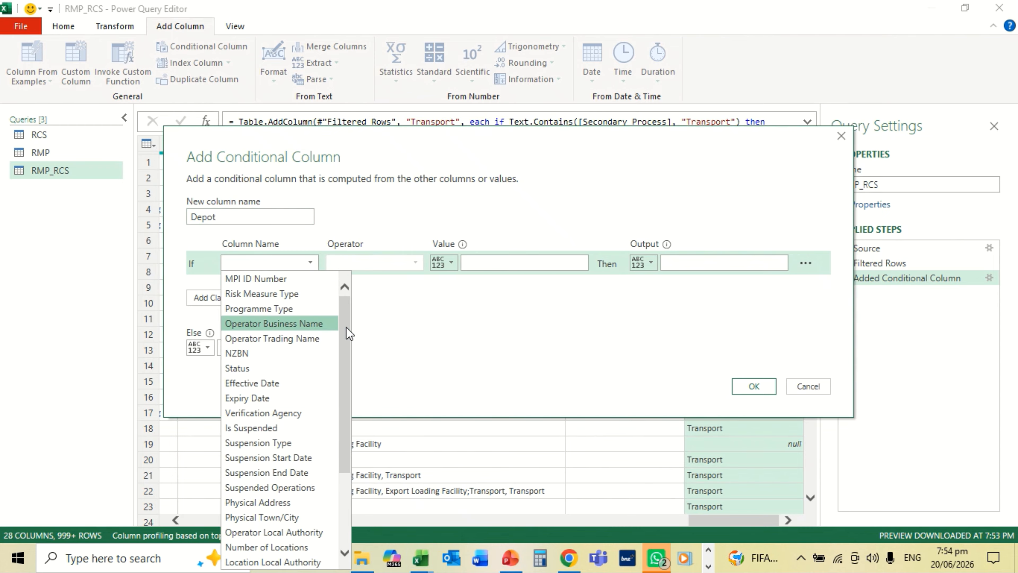
{"action": "scroll", "coordinate": [332, 439], "scroll_direction": "down", "scroll_amount": 3}
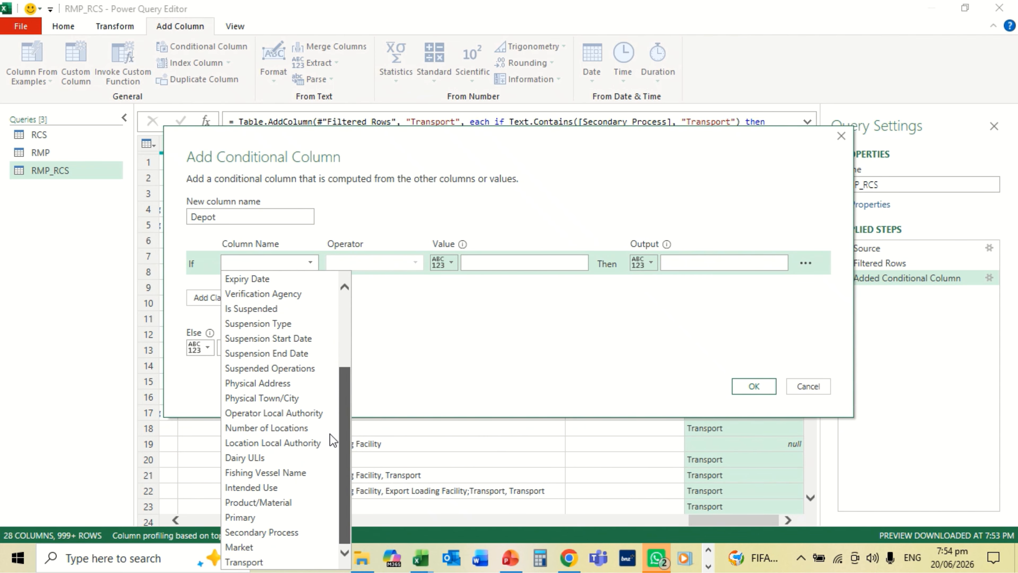
{"action": "left_click", "coordinate": [267, 533]}
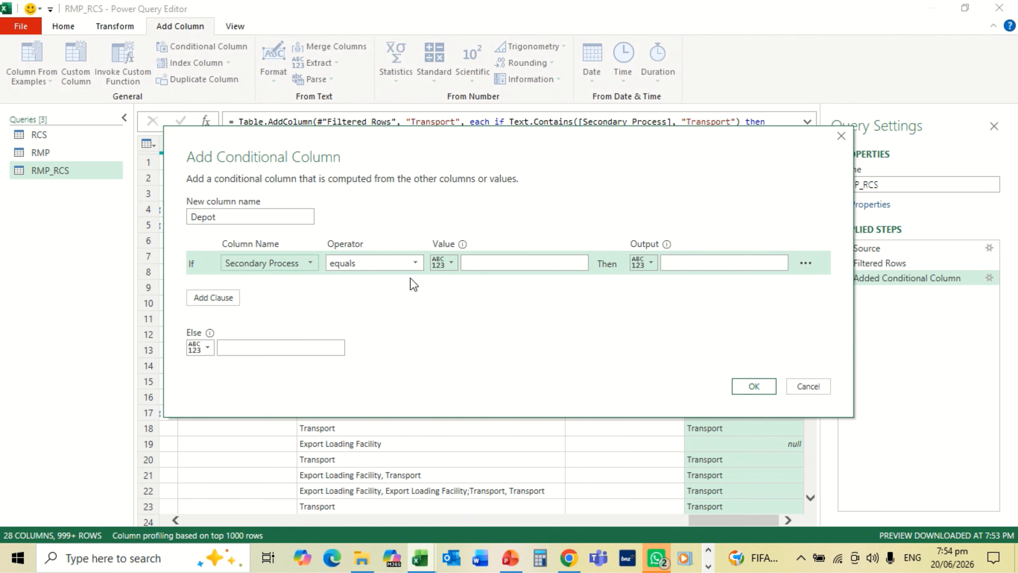
{"action": "left_click", "coordinate": [415, 263]}
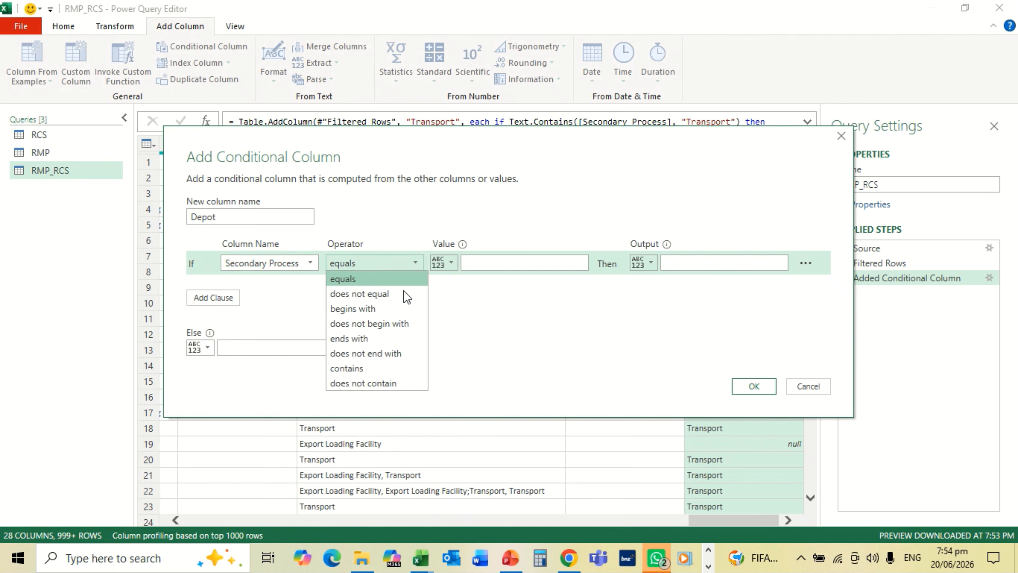
{"action": "left_click", "coordinate": [384, 368]}
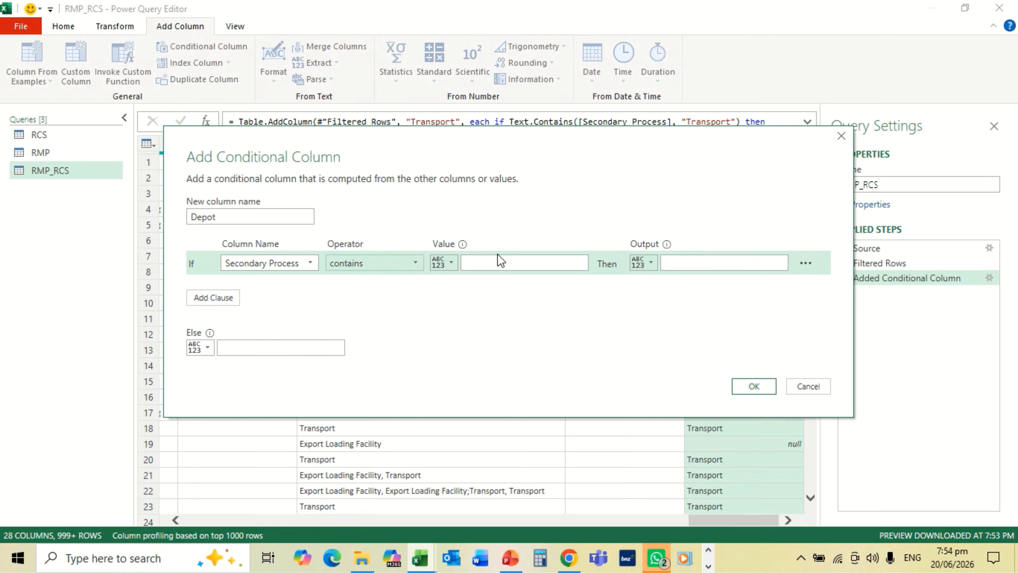
{"action": "left_click", "coordinate": [502, 264]}
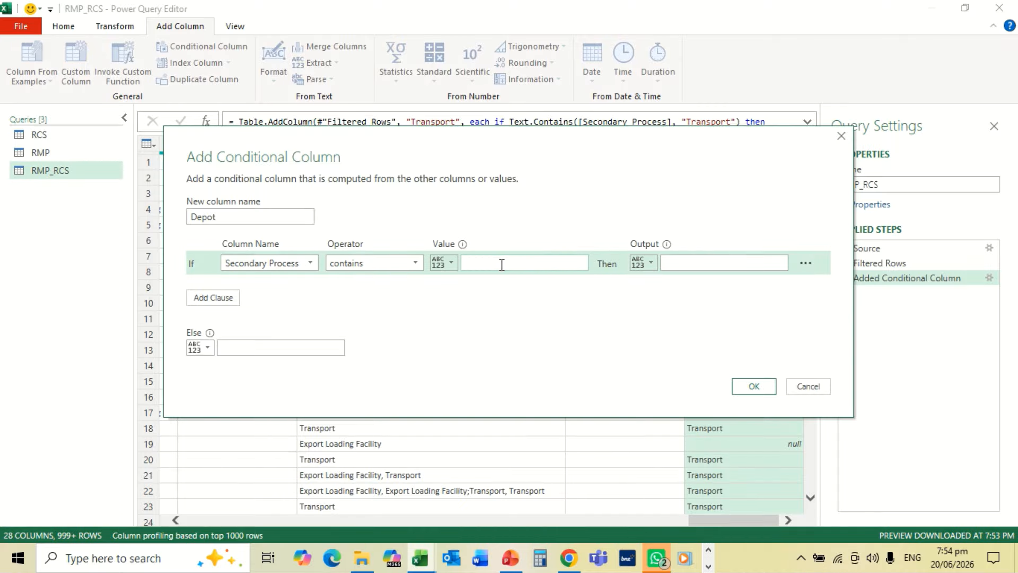
{"action": "type", "text": "Depot"}
{"action": "left_click", "coordinate": [673, 263]}
{"action": "type", "text": "Depot"}
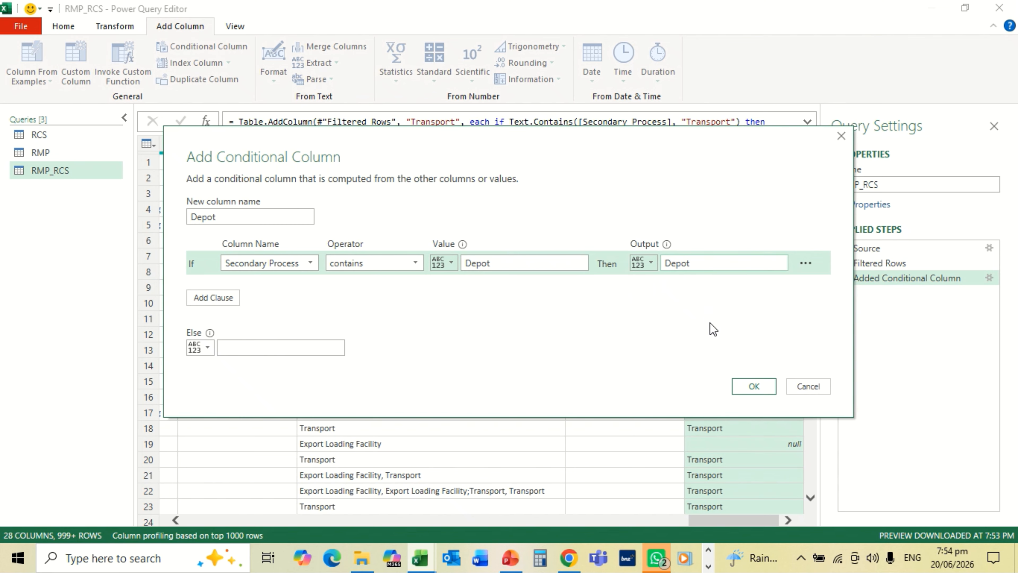
{"action": "left_click", "coordinate": [741, 388]}
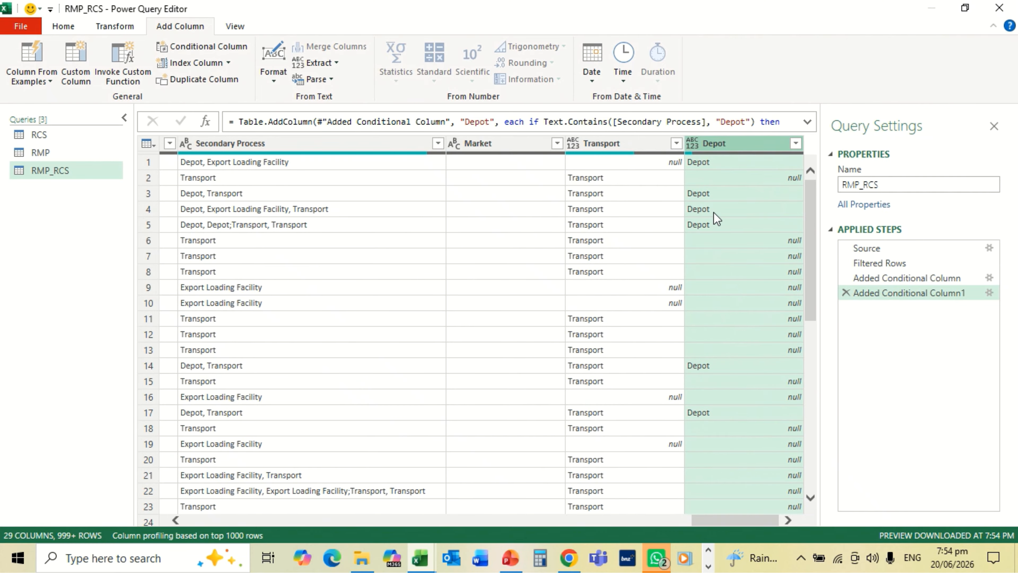
Start another conditional column in RMP_RCS with the condition that Secondary Process contains "Export Loading Facility".
{"action": "left_click", "coordinate": [193, 45]}
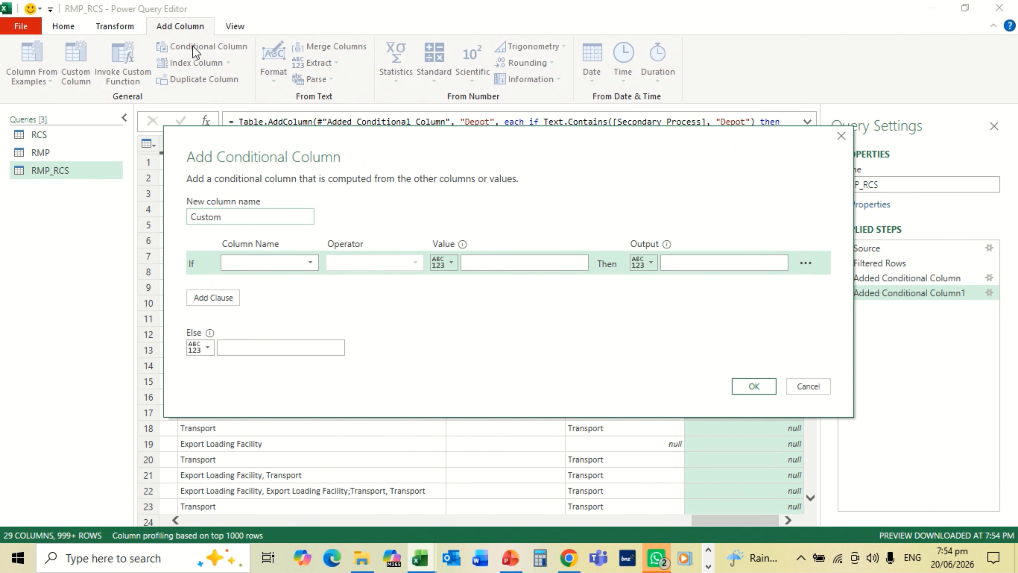
{"action": "left_click", "coordinate": [309, 263]}
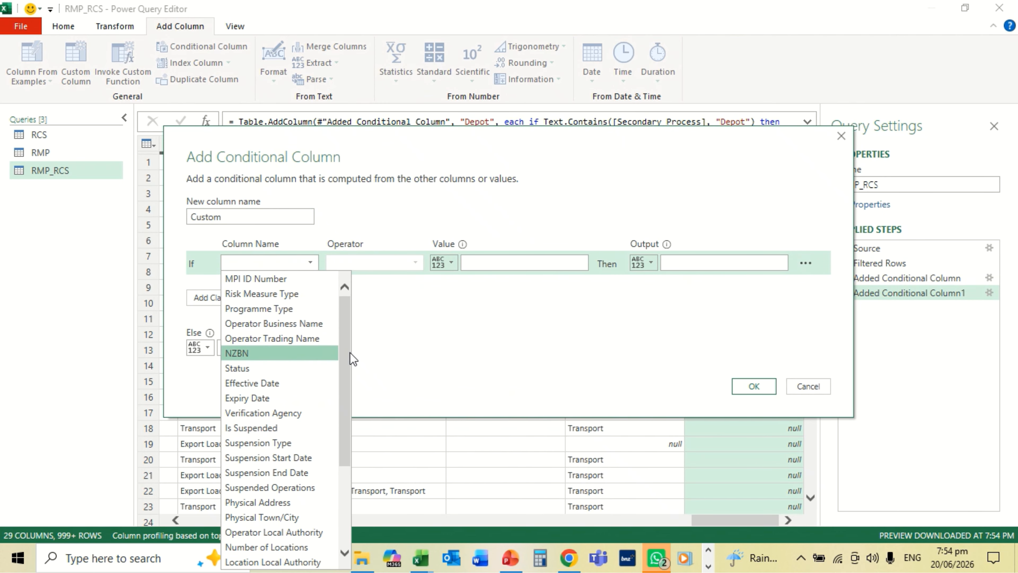
{"action": "scroll", "coordinate": [345, 381], "scroll_direction": "down", "scroll_amount": 3}
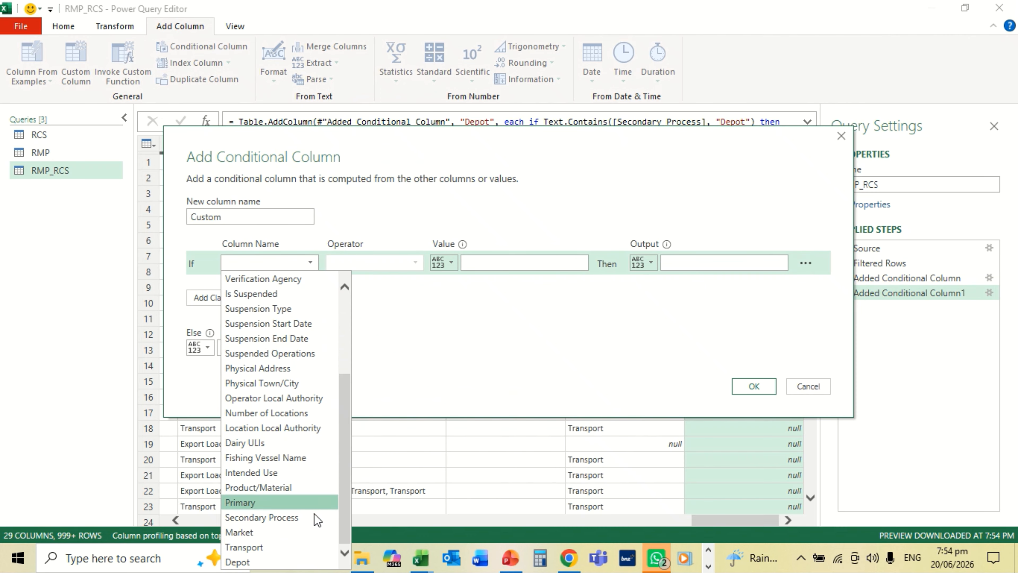
{"action": "left_click", "coordinate": [286, 521]}
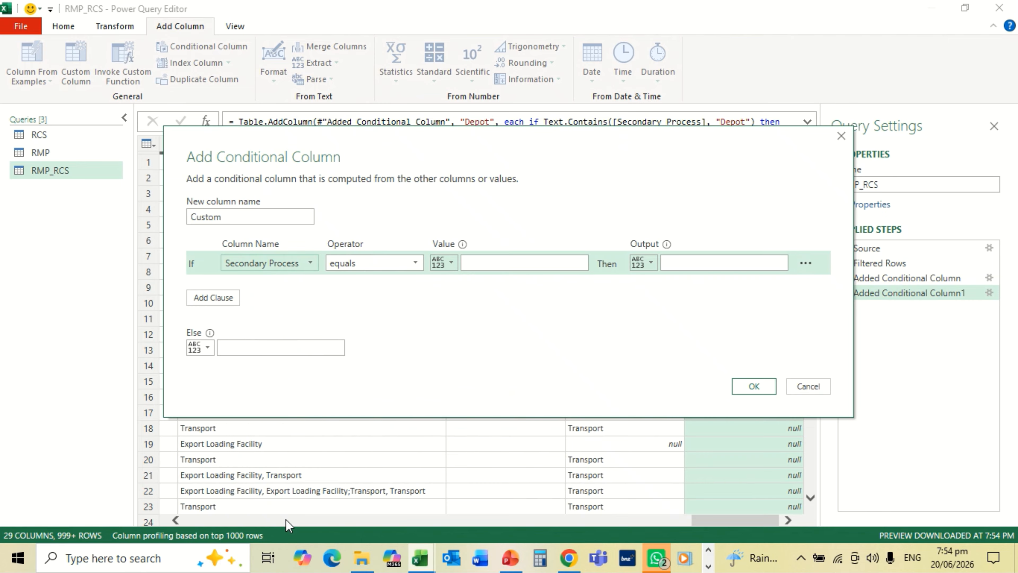
{"action": "left_click", "coordinate": [413, 260]}
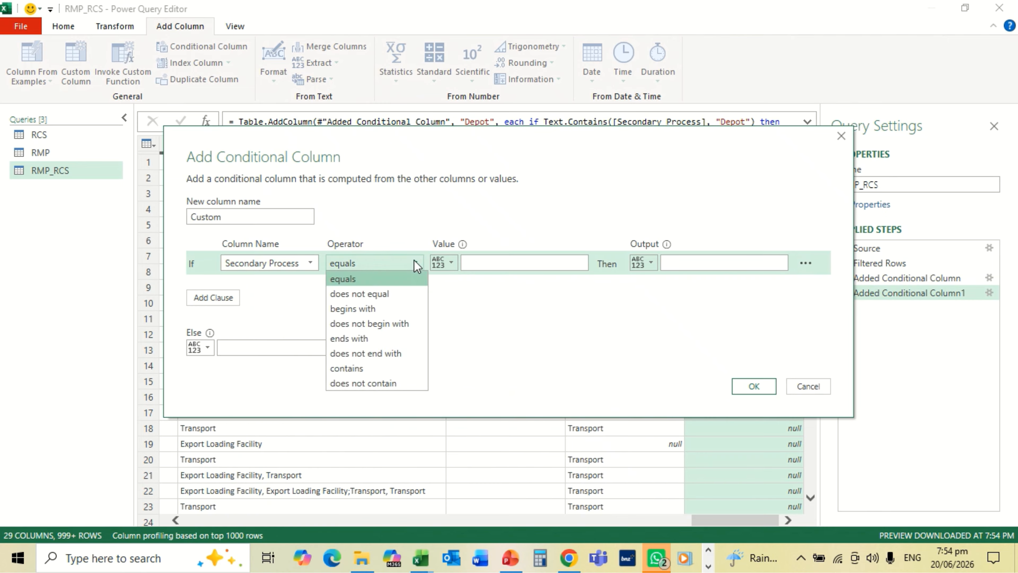
{"action": "left_click", "coordinate": [394, 372]}
{"action": "left_click", "coordinate": [478, 263]}
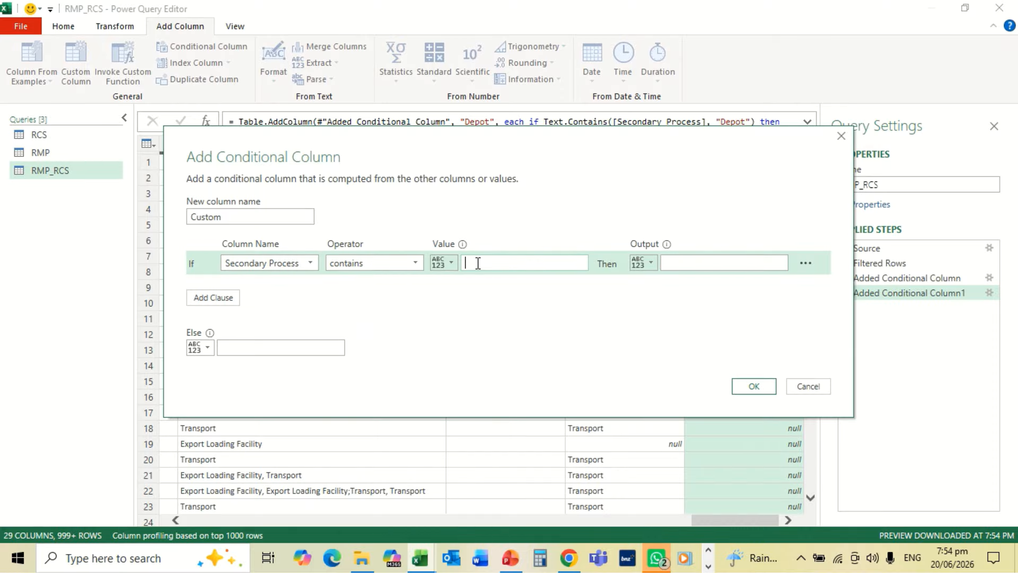
{"action": "type", "text": "Export Loading Facility"}
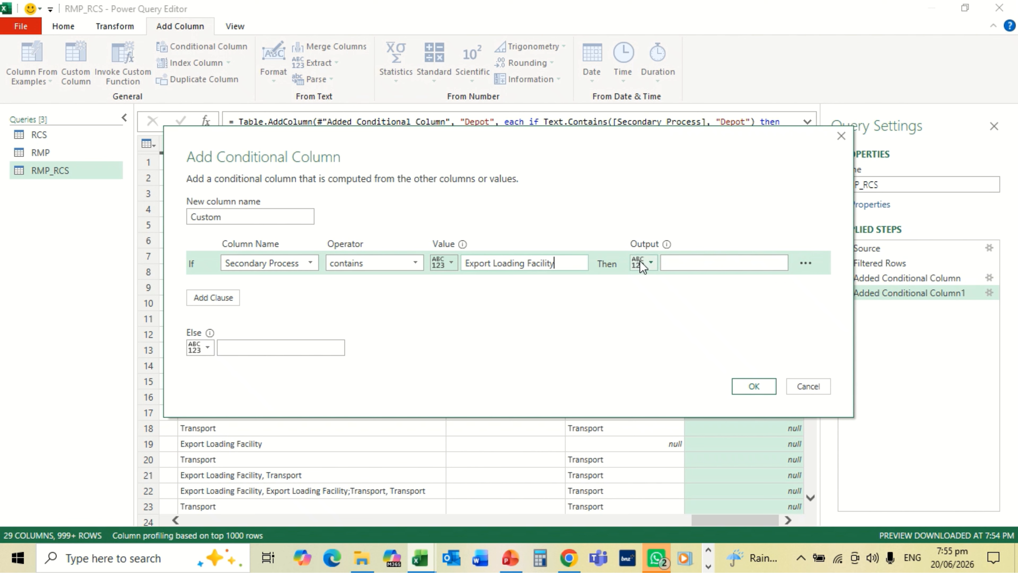
Set the condition's output to "Export Loading Facility" and add the column to the query under its default name.
{"action": "left_click", "coordinate": [669, 263]}
{"action": "type", "text": "Expp"}
{"action": "type", "text": "rt "}
{"action": "type", "text": "Lo"}
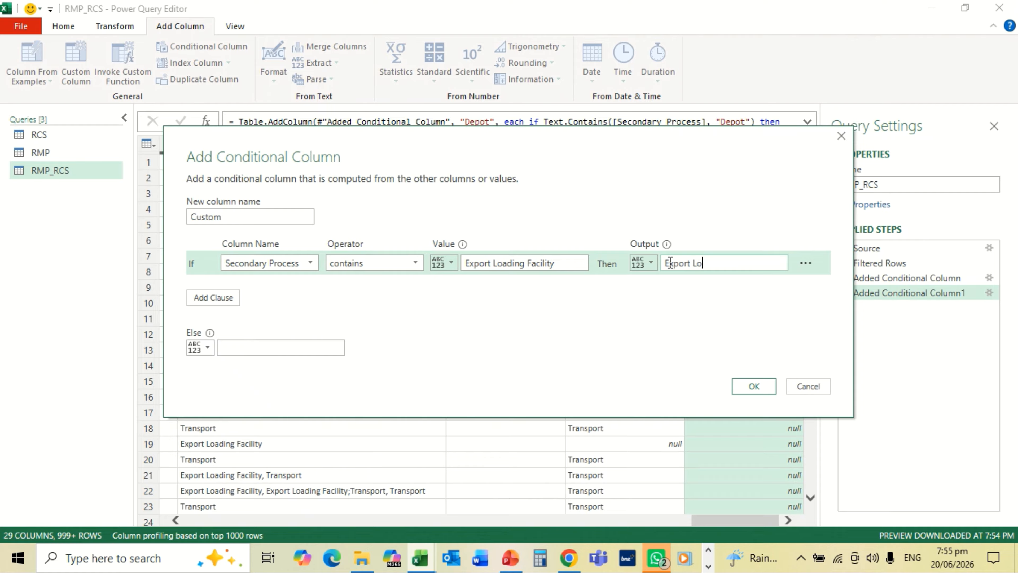
{"action": "type", "text": "ading Facility"}
{"action": "left_click", "coordinate": [753, 388]}
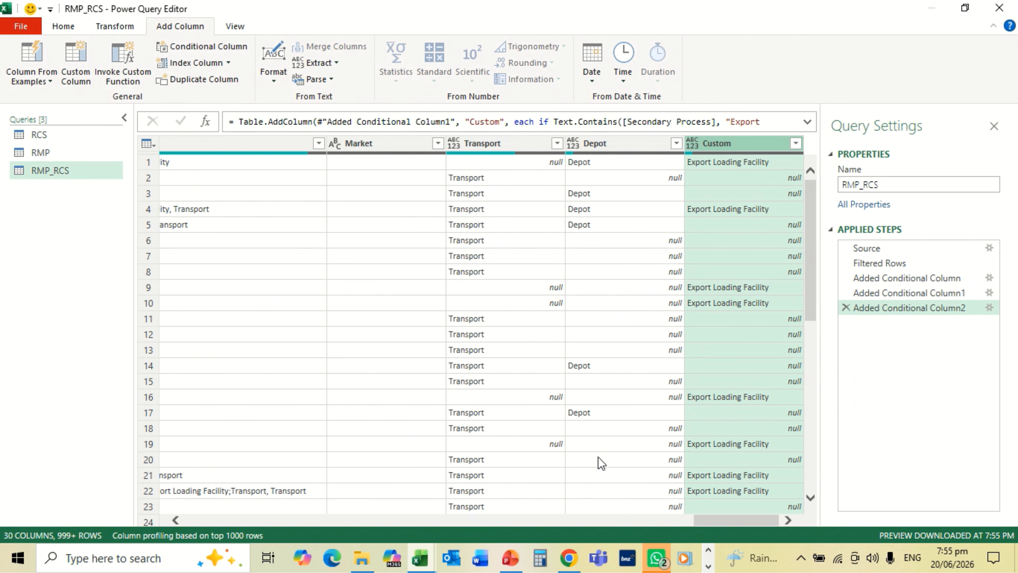
Search the Secondary Process filter values for "veh" and keep only "Transport, Vehicle Docking Facility".
{"action": "left_click", "coordinate": [177, 521]}
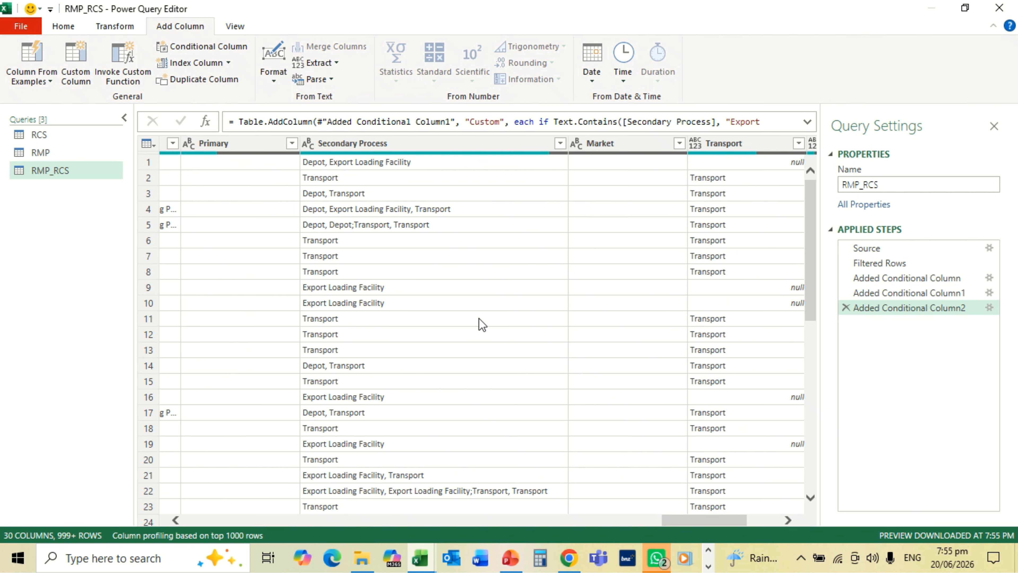
{"action": "left_click", "coordinate": [560, 143]}
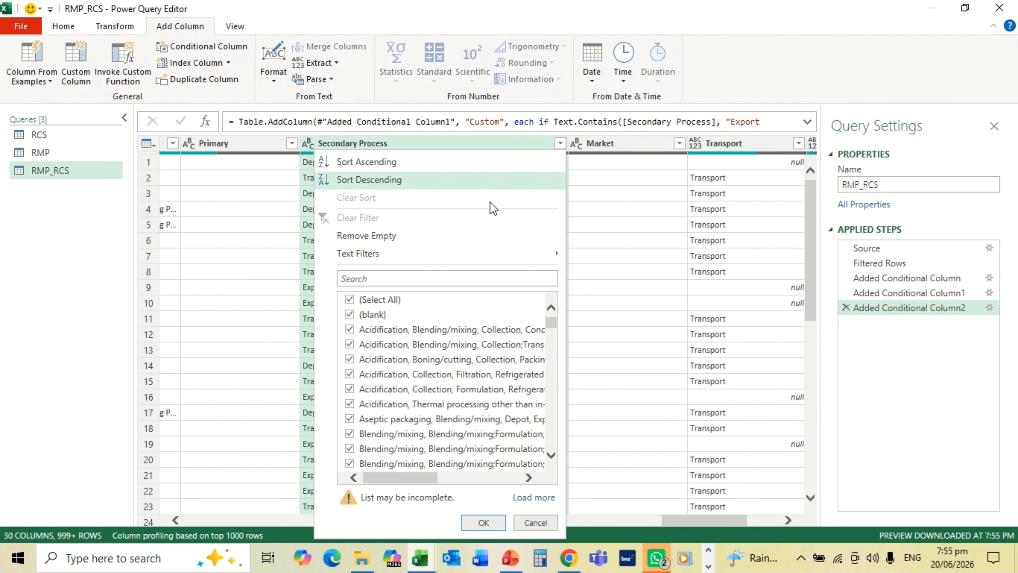
{"action": "left_click", "coordinate": [428, 277]}
{"action": "type", "text": "veh"}
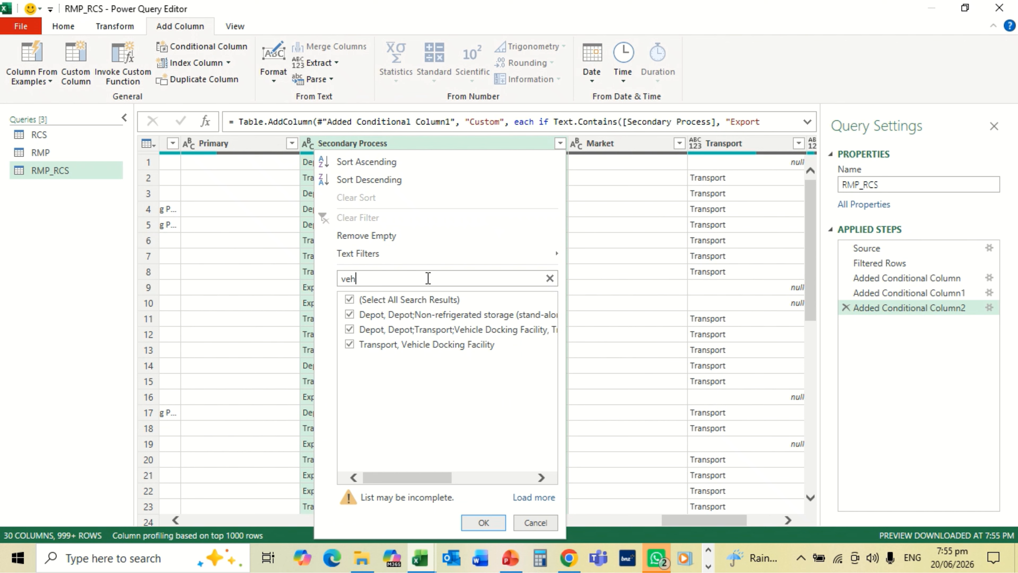
{"action": "left_click", "coordinate": [350, 300]}
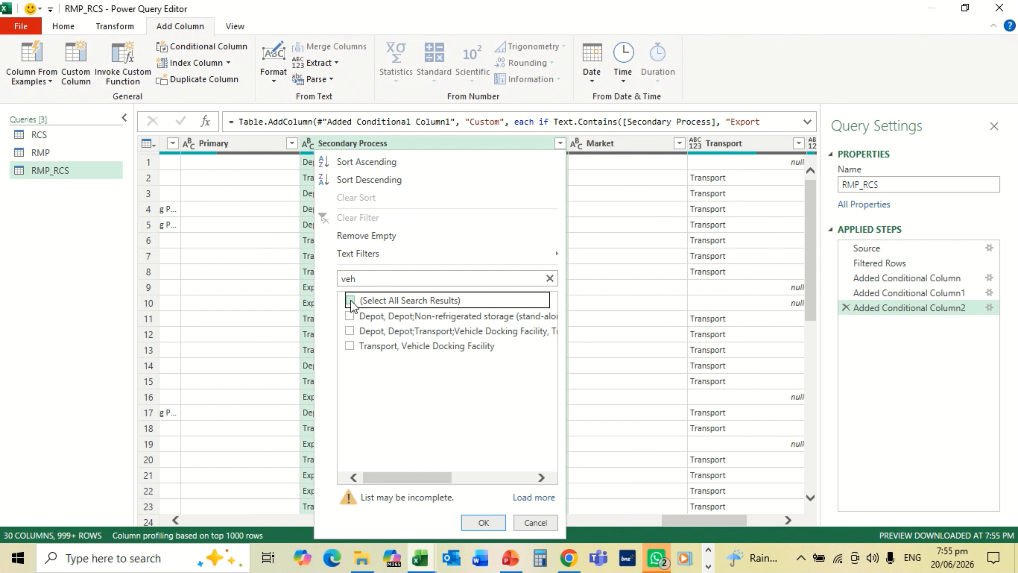
{"action": "left_click", "coordinate": [350, 346]}
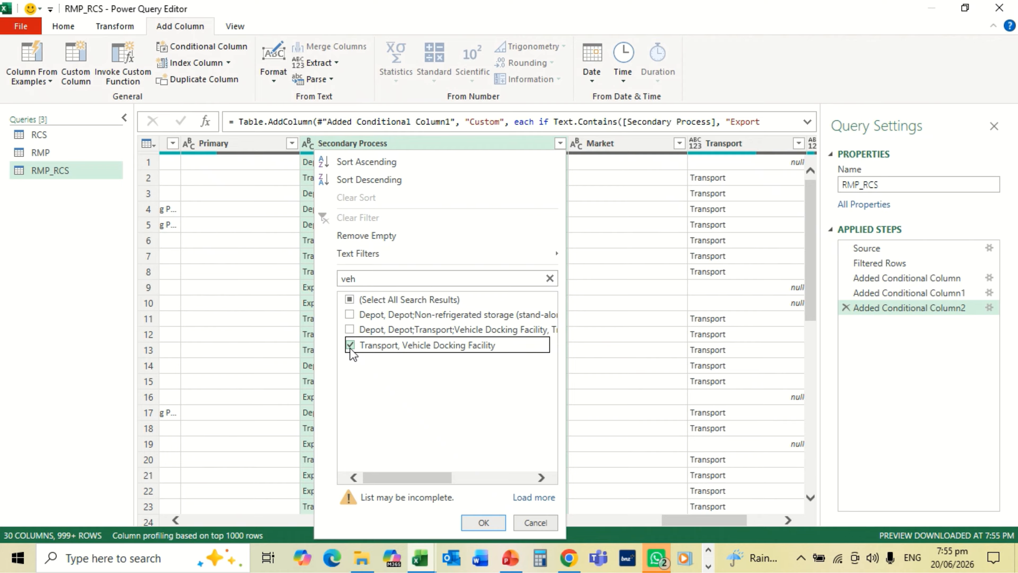
{"action": "left_click", "coordinate": [484, 523]}
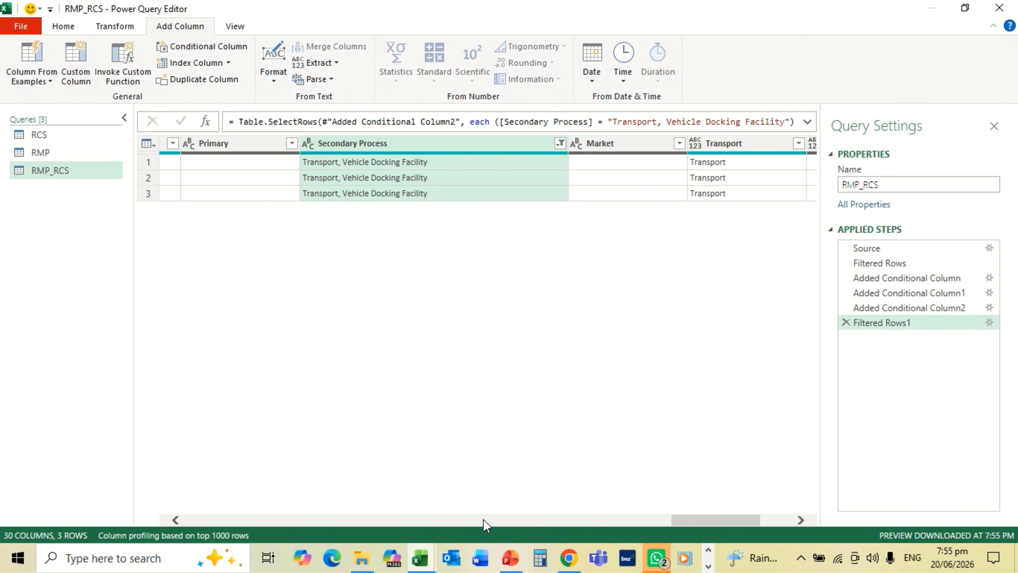
Copy the text "Vehicle Docking Facility" from a filtered Secondary Process cell and delete the Filtered Rows1 step.
{"action": "left_click", "coordinate": [386, 195]}
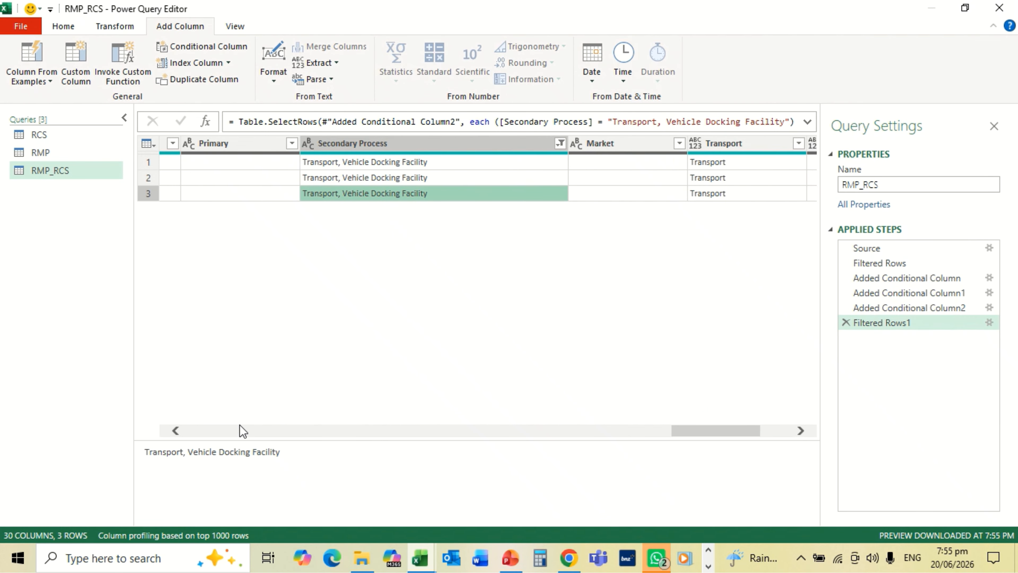
{"action": "left_click_drag", "start_coordinate": [190, 452], "coordinate": [275, 465]}
{"action": "key", "text": "ctrl+c"}
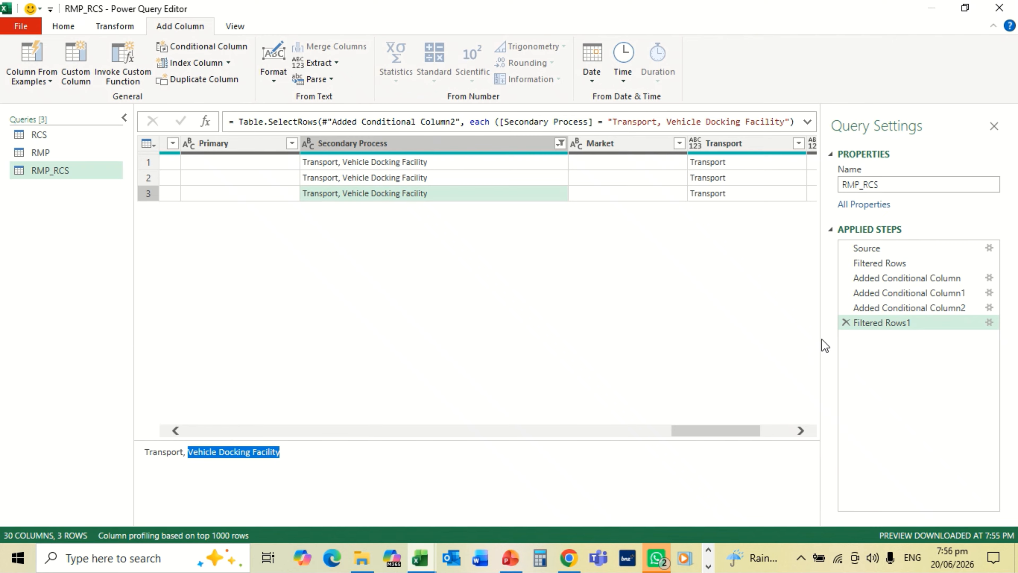
{"action": "left_click", "coordinate": [847, 322]}
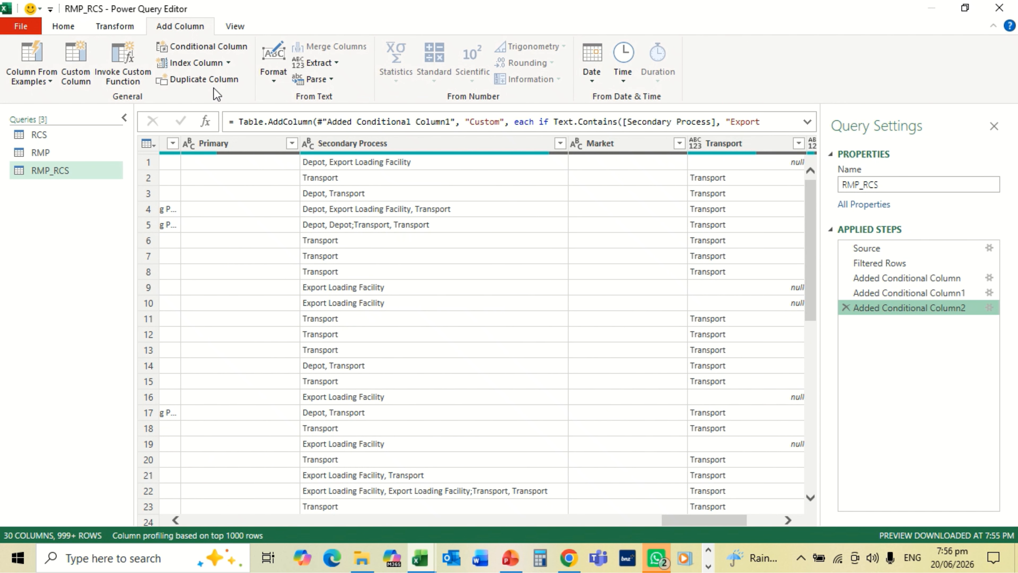
Start another conditional column in RMP_RCS and name it Vehicle Docking Facility using the copied text.
{"action": "left_click", "coordinate": [202, 45]}
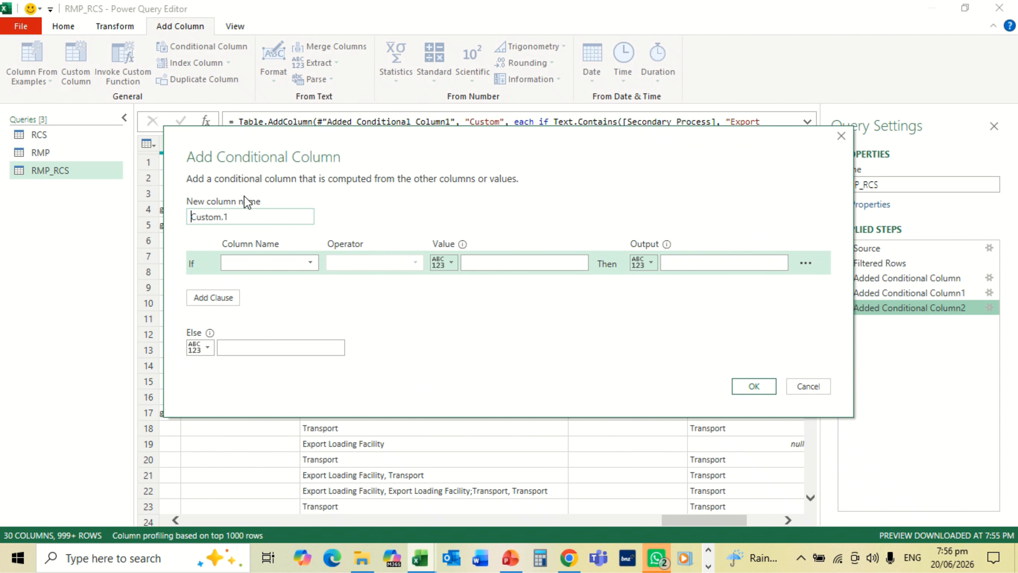
{"action": "left_click", "coordinate": [251, 219]}
{"action": "key", "text": "BackSpace"}
{"action": "key", "text": "BackSpace"}
{"action": "key", "text": "BackSpace"}
{"action": "key", "text": "BackSpace"}
{"action": "key", "text": "BackSpace"}
{"action": "key", "text": "BackSpace"}
{"action": "key", "text": "BackSpace"}
{"action": "key", "text": "BackSpace"}
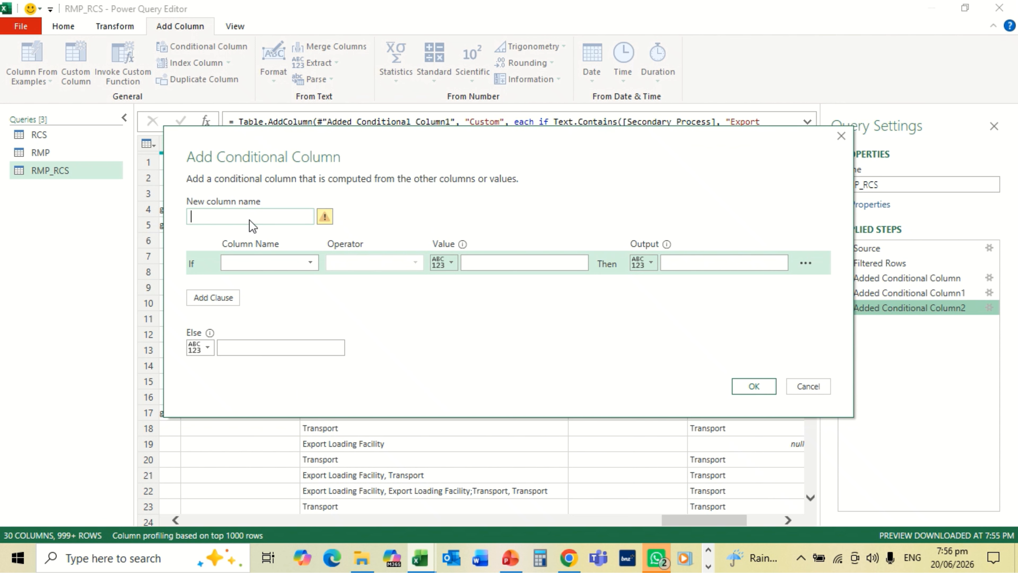
{"action": "key", "text": "ctrl+v"}
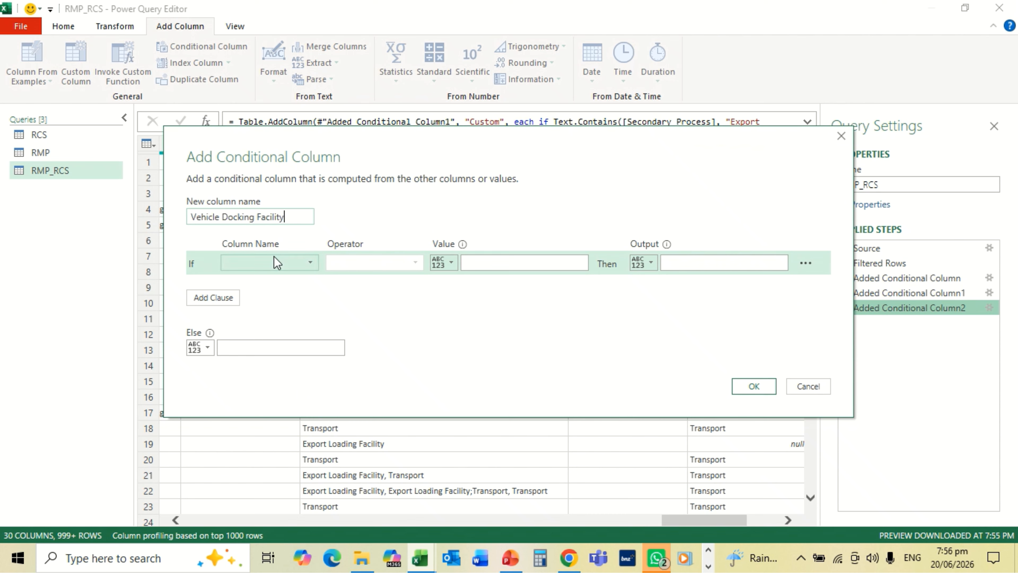
Set the condition to test whether the Secondary Process column contains a value.
{"action": "left_click", "coordinate": [310, 263]}
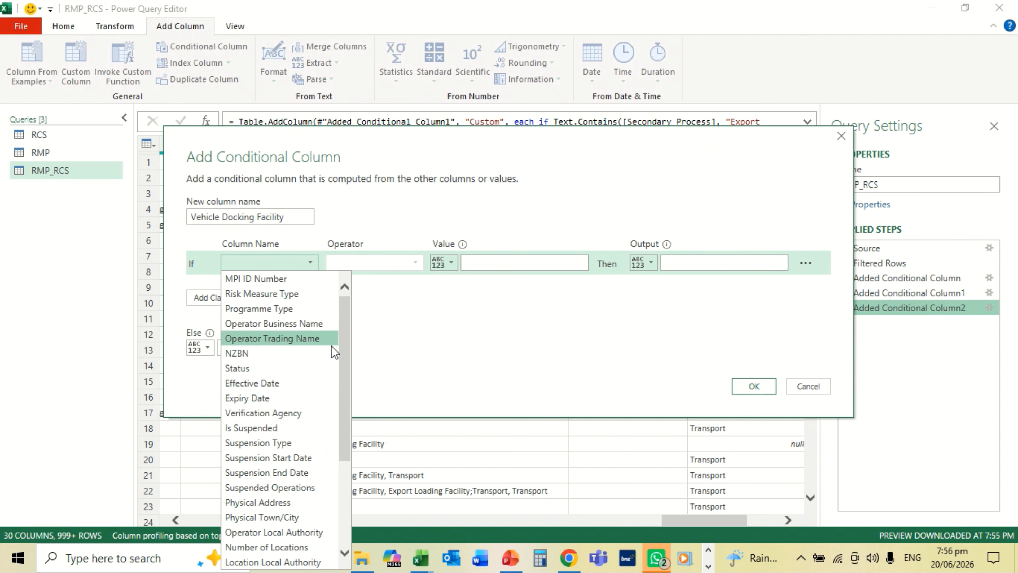
{"action": "left_click_drag", "start_coordinate": [344, 351], "coordinate": [337, 471]}
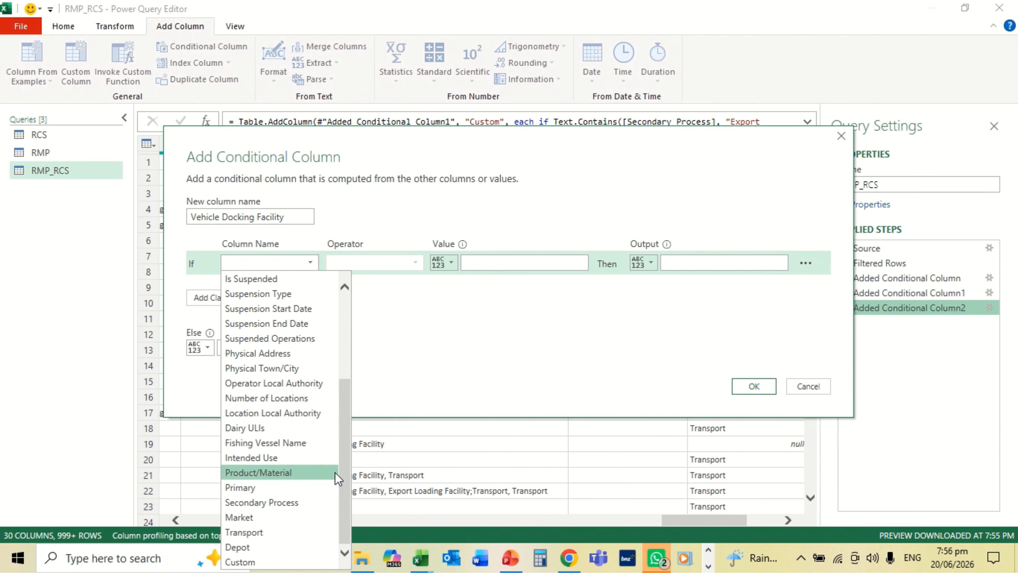
{"action": "left_click", "coordinate": [288, 504]}
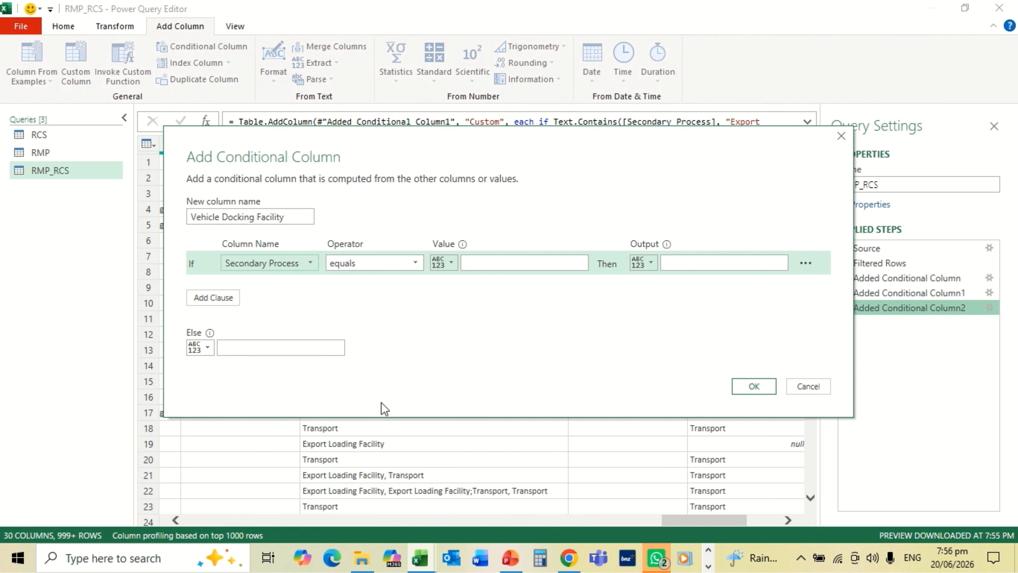
{"action": "left_click", "coordinate": [415, 263]}
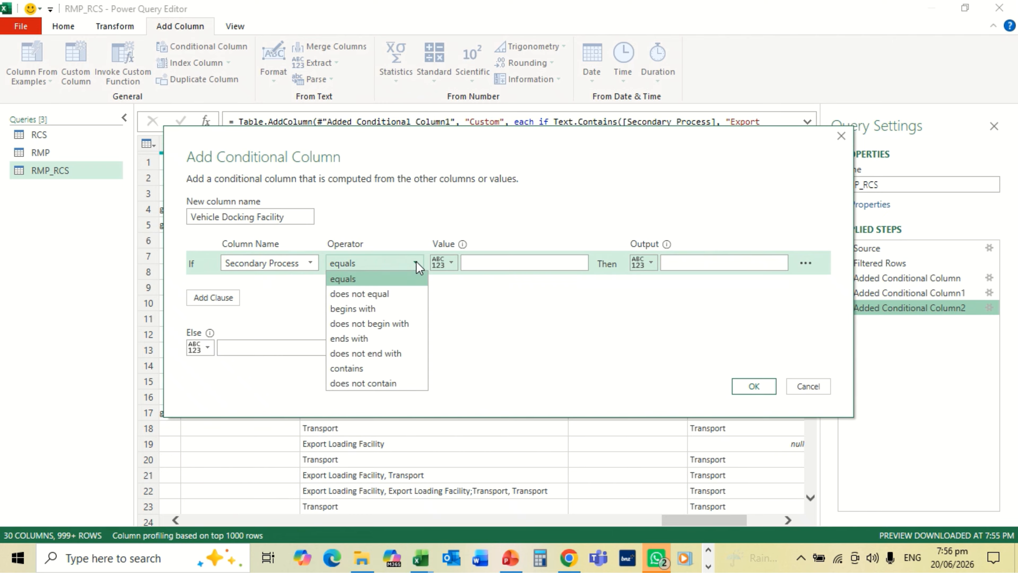
{"action": "left_click", "coordinate": [385, 371]}
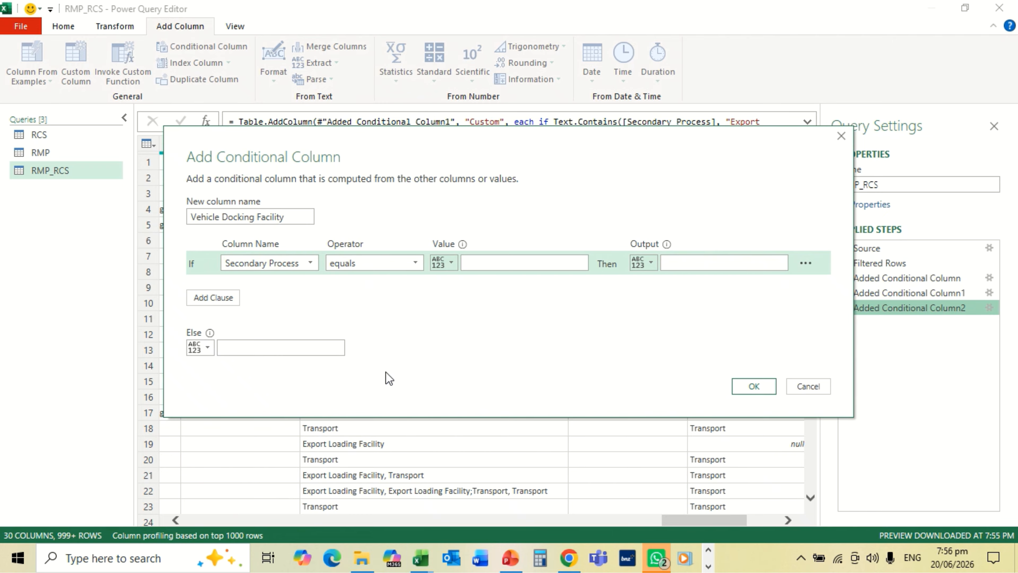
Enter "Vehicle Docking Facility" as both the condition's value and its output, and add the column to the query.
{"action": "left_click", "coordinate": [492, 263]}
{"action": "key", "text": "ctrl+v"}
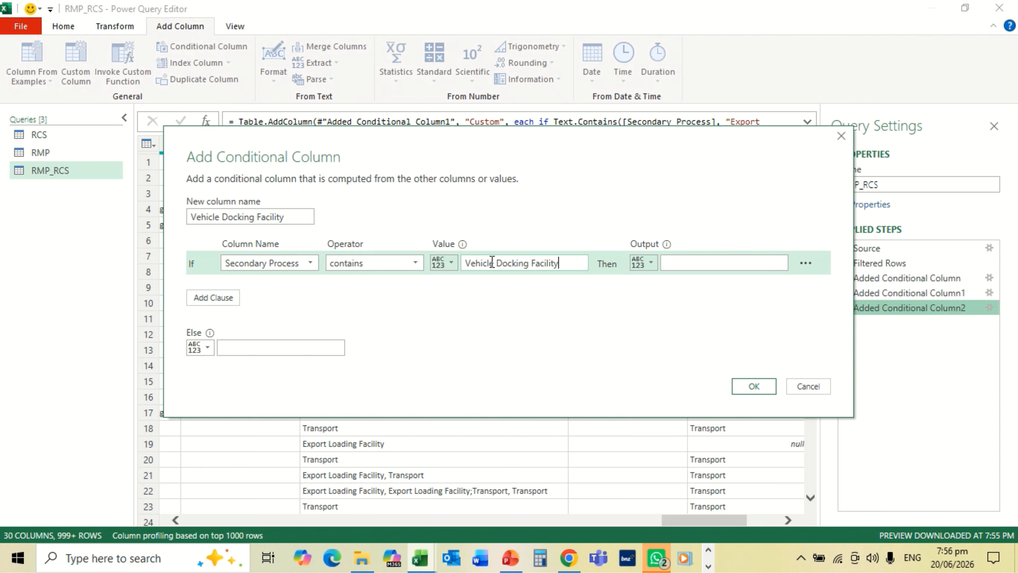
{"action": "left_click", "coordinate": [669, 263]}
{"action": "key", "text": "ctrl+v"}
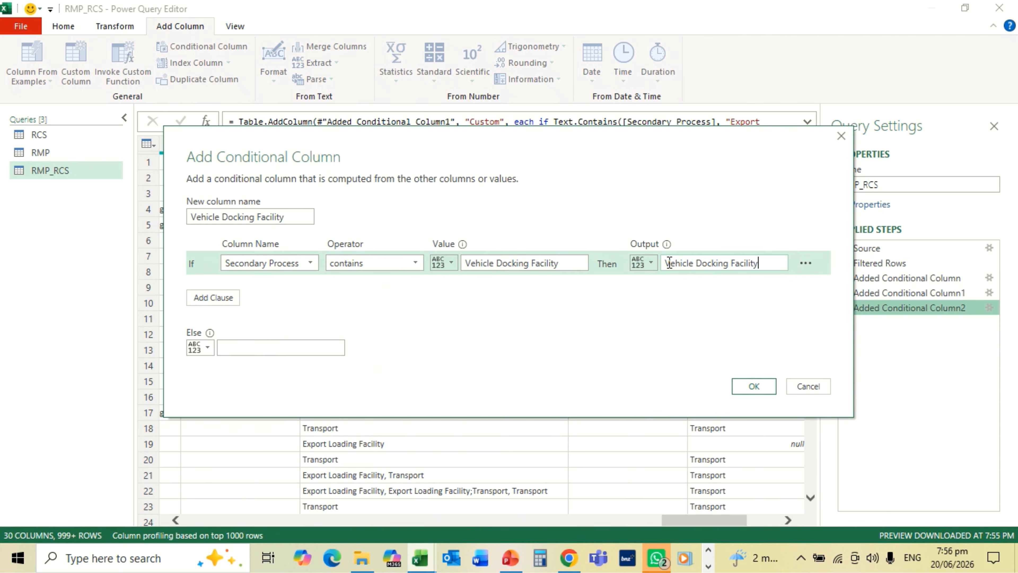
{"action": "left_click", "coordinate": [742, 387]}
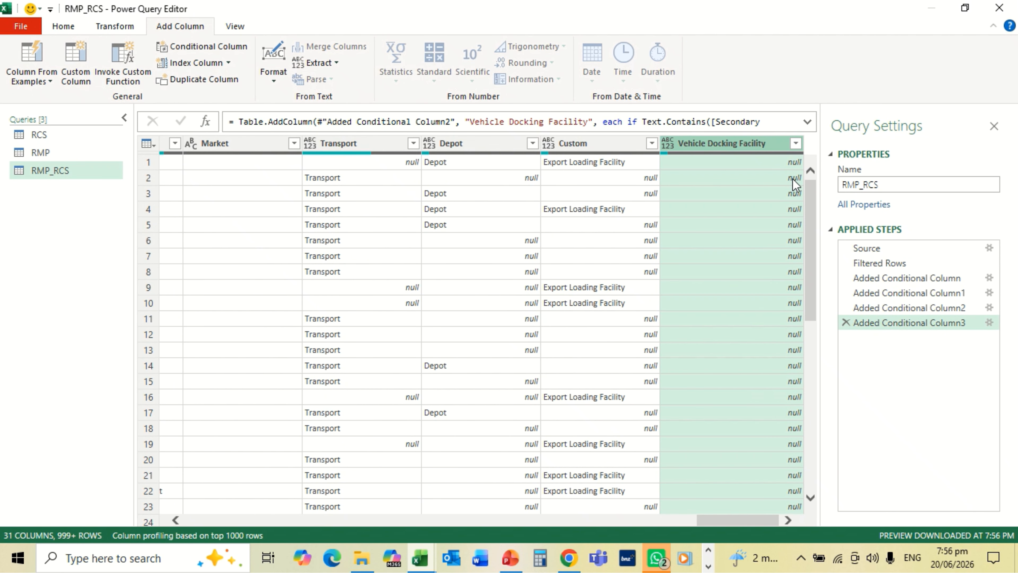
Check the filter values of the Vehicle Docking Facility column and accept the filter with every value selected.
{"action": "left_click", "coordinate": [796, 144]}
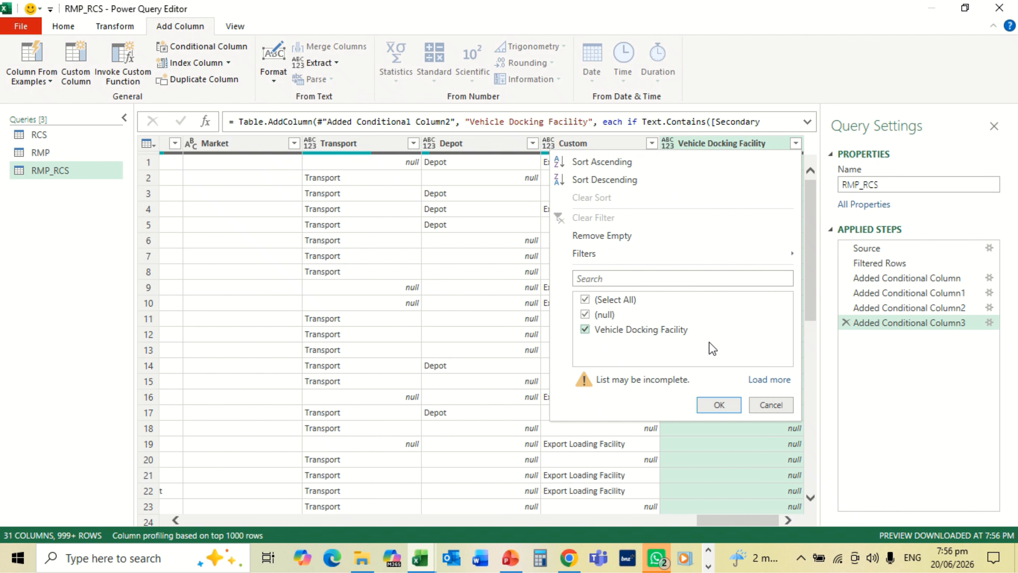
{"action": "left_click", "coordinate": [719, 405]}
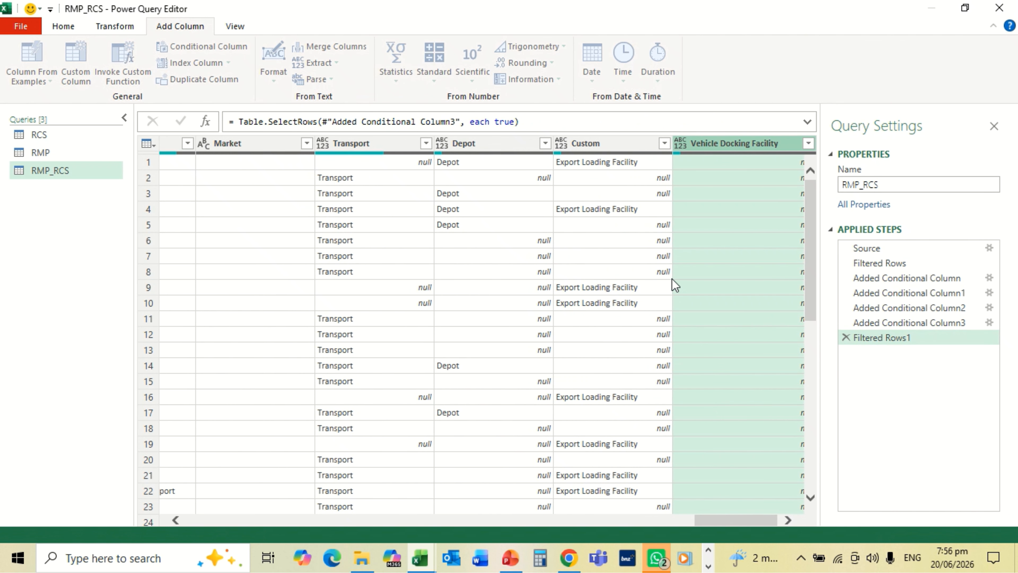
{"action": "double_click", "coordinate": [615, 144]}
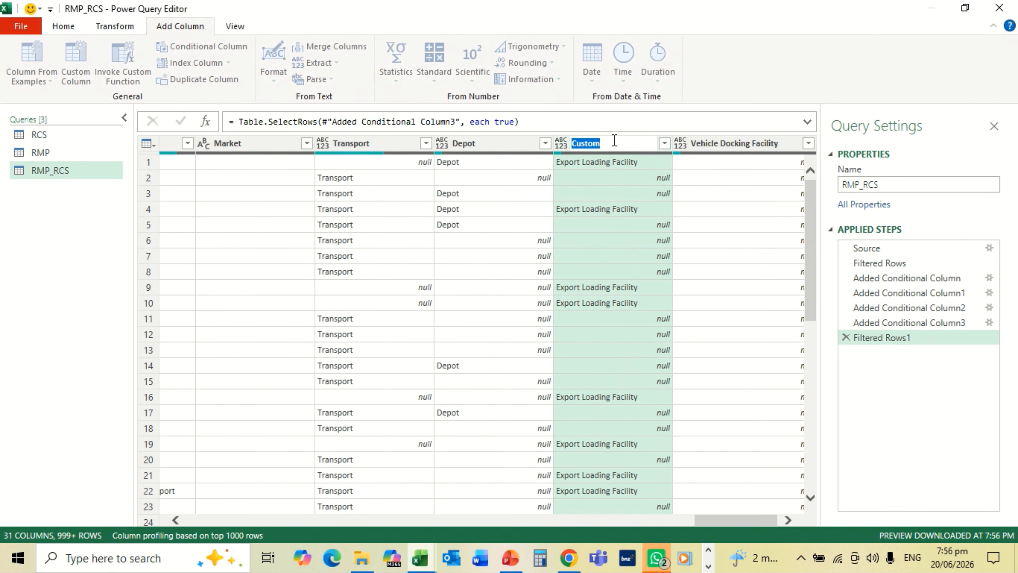
{"action": "type", "text": "Export Loading Facil"}
{"action": "key", "text": "BackSpace"}
{"action": "key", "text": "BackSpace"}
{"action": "key", "text": "BackSpace"}
{"action": "key", "text": "BackSpace"}
{"action": "key", "text": "BackSpace"}
{"action": "key", "text": "BackSpace"}
{"action": "key", "text": "BackSpace"}
{"action": "key", "text": "BackSpace"}
{"action": "key", "text": "BackSpace"}
{"action": "key", "text": "BackSpace"}
{"action": "key", "text": "BackSpace"}
{"action": "key", "text": "BackSpace"}
{"action": "key", "text": "BackSpace"}
{"action": "key", "text": "BackSpace"}
{"action": "key", "text": "BackSpace"}
{"action": "key", "text": "BackSpace"}
{"action": "key", "text": "BackSpace"}
{"action": "key", "text": "BackSpace"}
{"action": "key", "text": "BackSpace"}
{"action": "key", "text": "BackSpace"}
Edit the settings of the Added Conditional Column2 step to rename its column Export Loading Facility.
{"action": "left_click", "coordinate": [990, 307]}
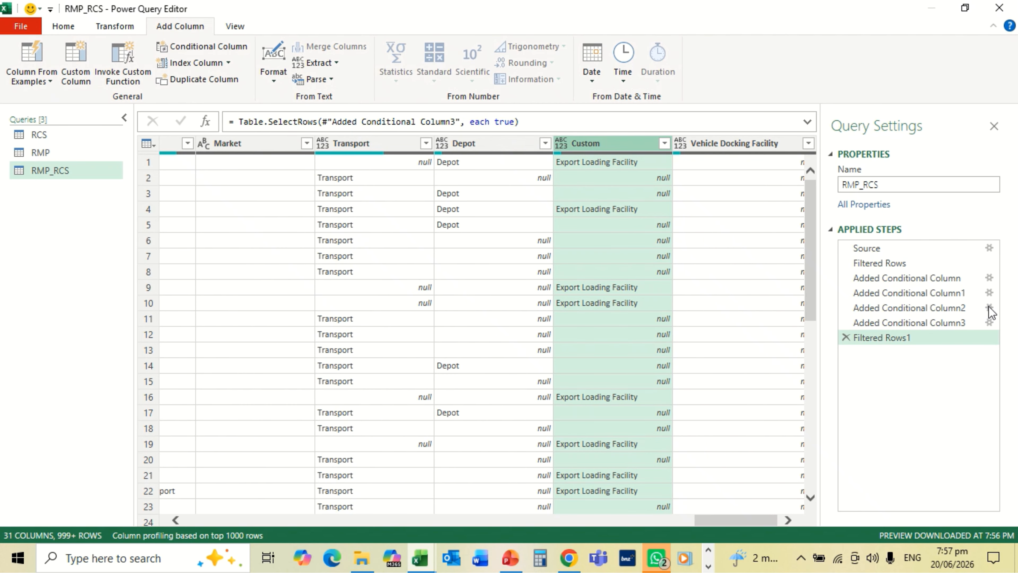
{"action": "left_click", "coordinate": [989, 306]}
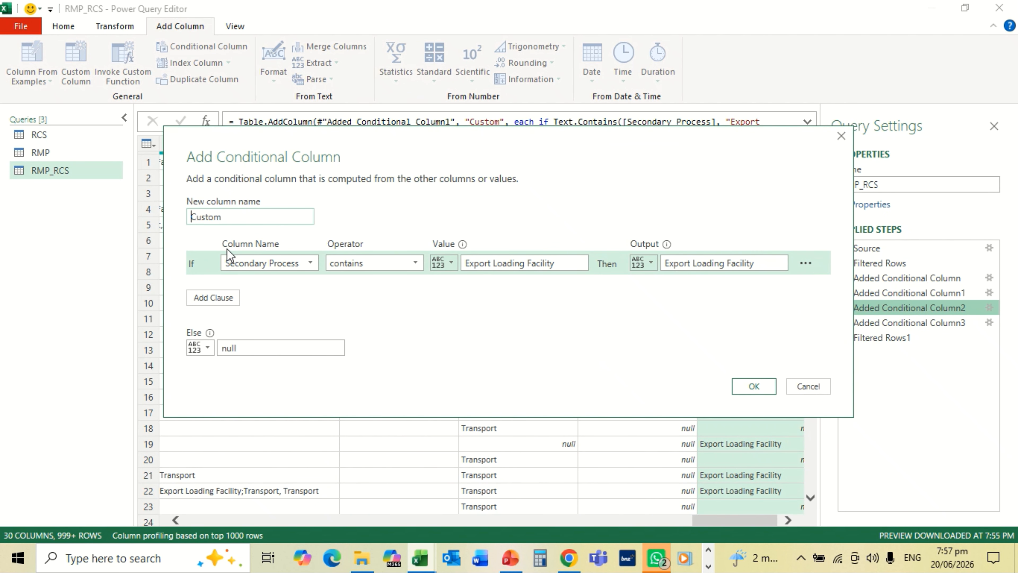
{"action": "key", "text": "BackSpace"}
{"action": "key", "text": "BackSpace"}
{"action": "key", "text": "BackSpace"}
{"action": "key", "text": "BackSpace"}
{"action": "key", "text": "BackSpace"}
{"action": "key", "text": "BackSpace"}
{"action": "type", "text": "E"}
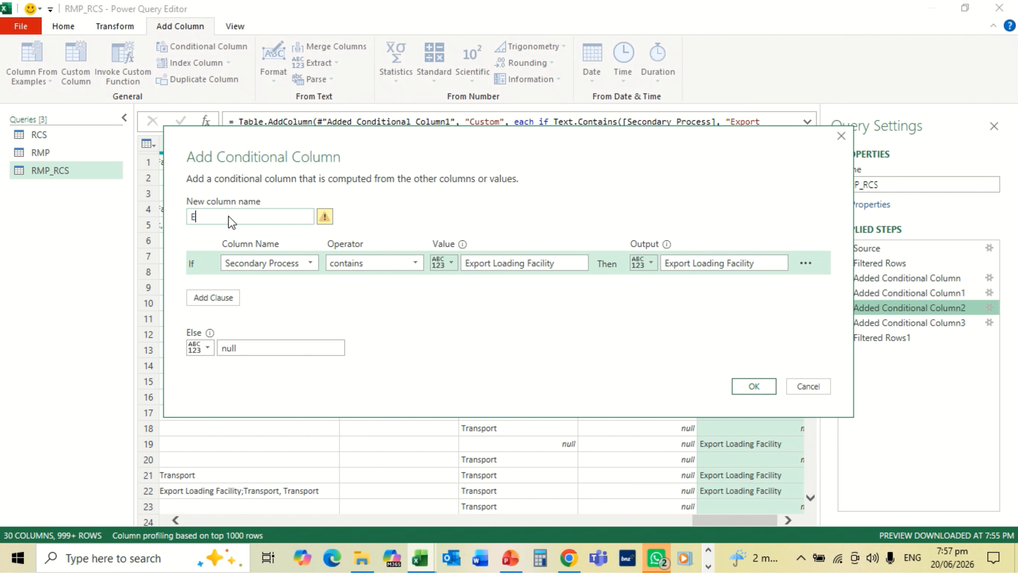
{"action": "type", "text": "xport "}
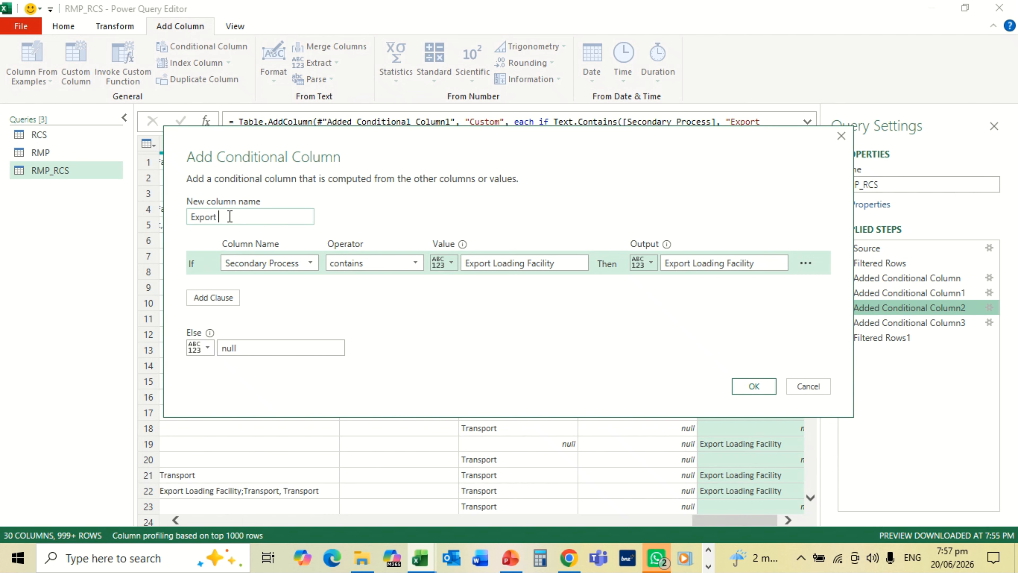
{"action": "type", "text": "Loading Facility"}
{"action": "left_click", "coordinate": [743, 388]}
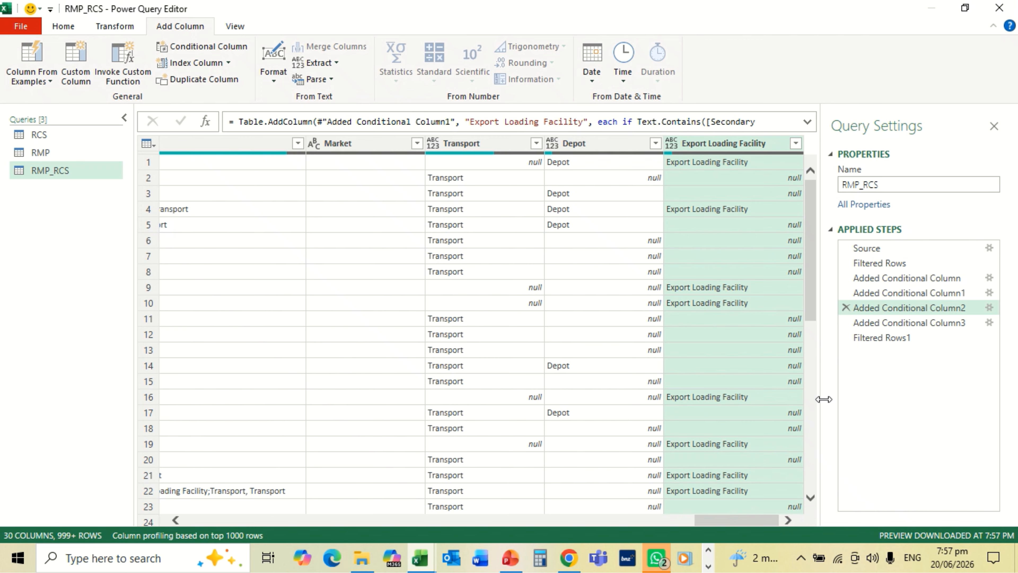
Review the condition settings of the Transport, Depot, Export Loading Facility and Vehicle Docking Facility columns one by one.
{"action": "left_click", "coordinate": [910, 324]}
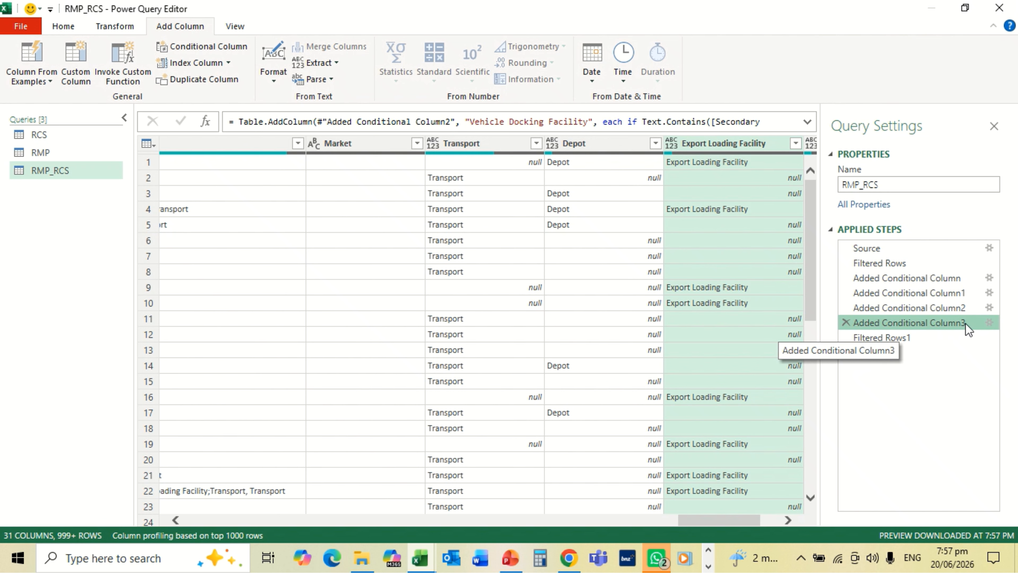
{"action": "left_click", "coordinate": [989, 278]}
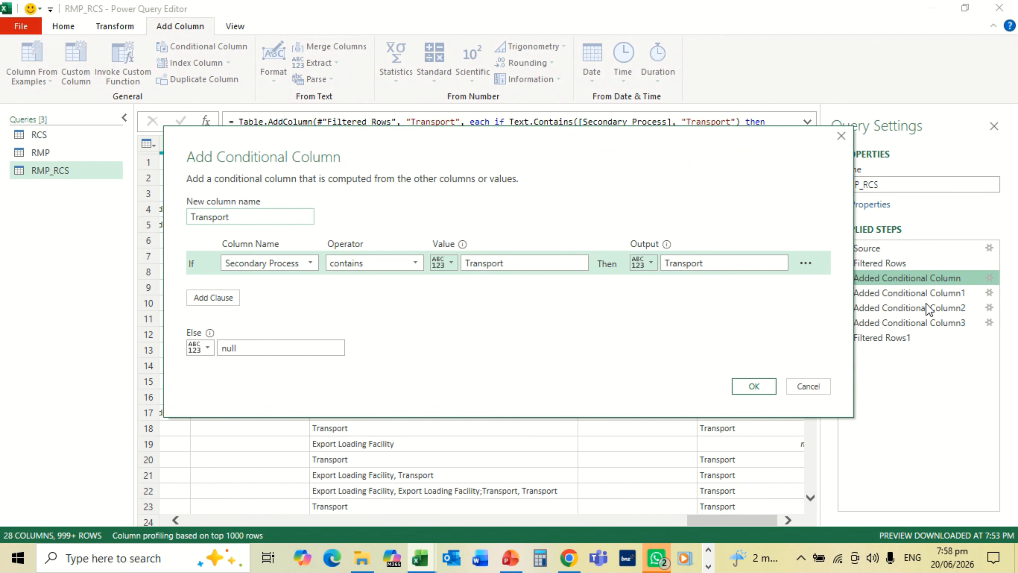
{"action": "left_click", "coordinate": [761, 392]}
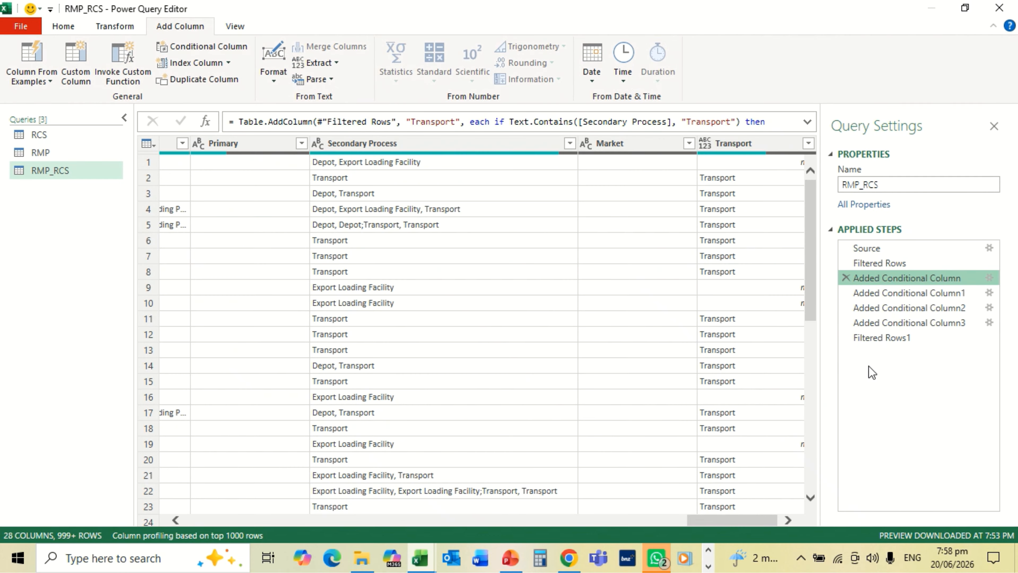
{"action": "left_click", "coordinate": [988, 293]}
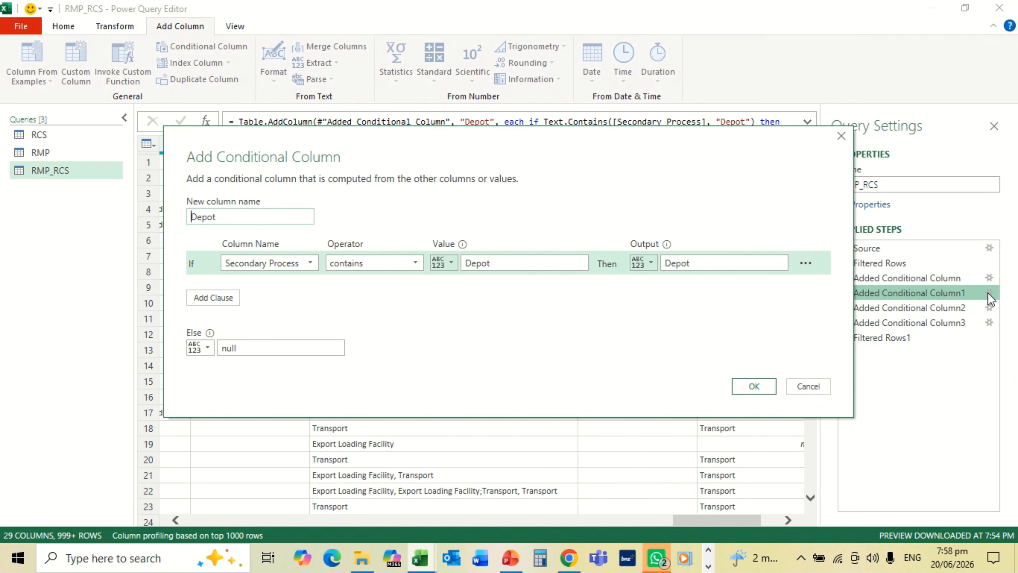
{"action": "left_click", "coordinate": [759, 385]}
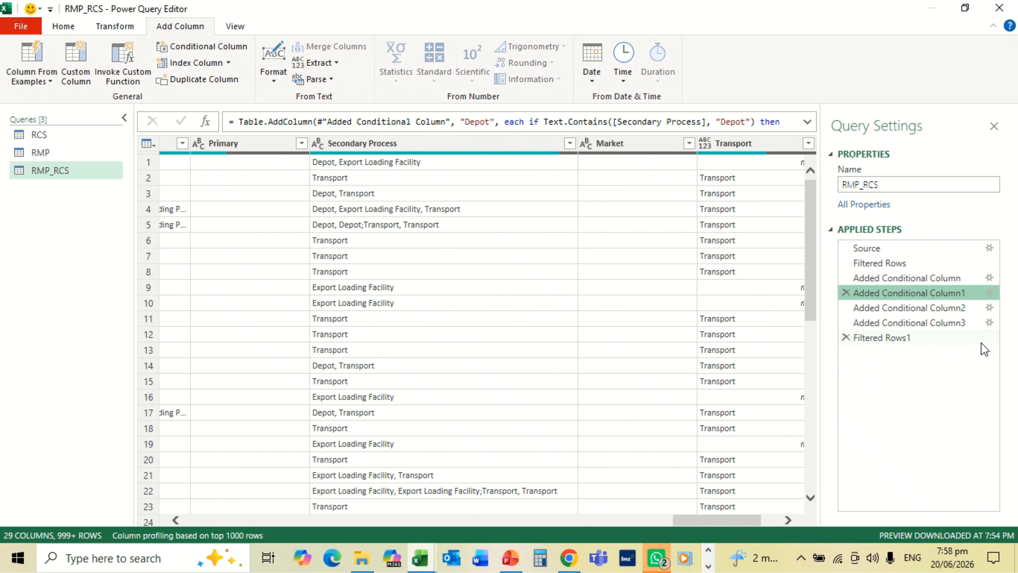
{"action": "left_click", "coordinate": [990, 308]}
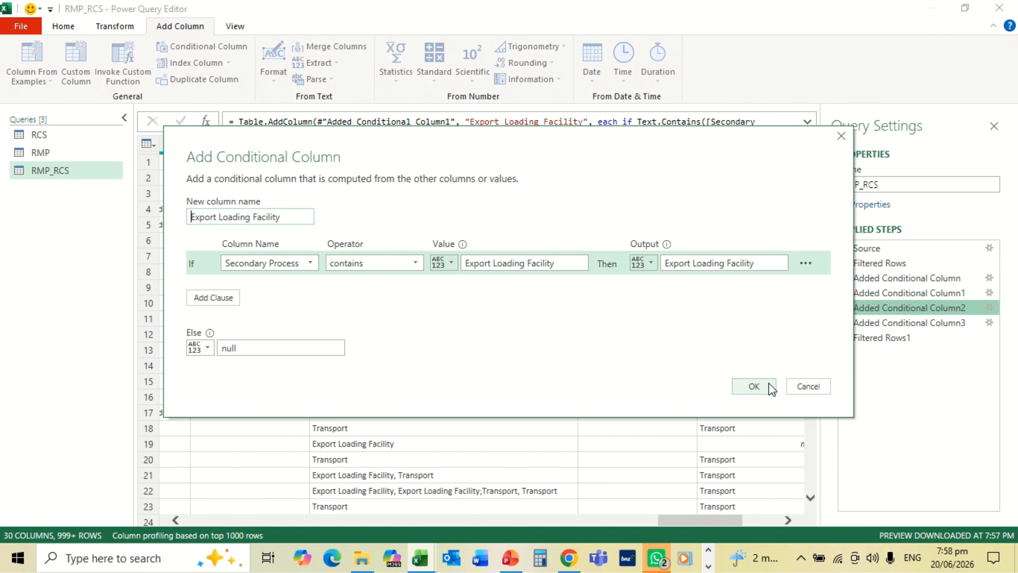
{"action": "left_click", "coordinate": [760, 386]}
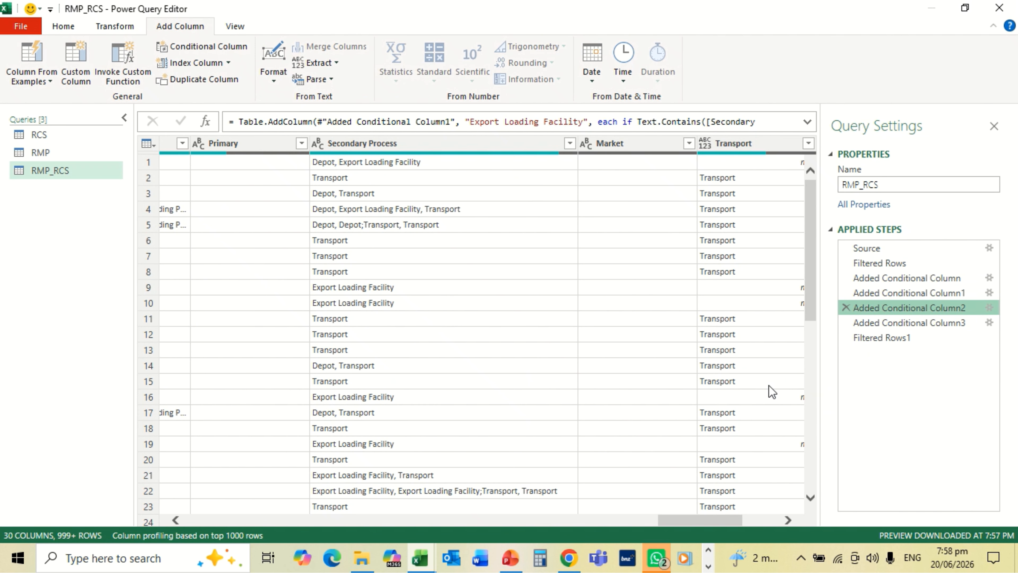
{"action": "left_click", "coordinate": [786, 517]}
{"action": "left_click", "coordinate": [787, 516]}
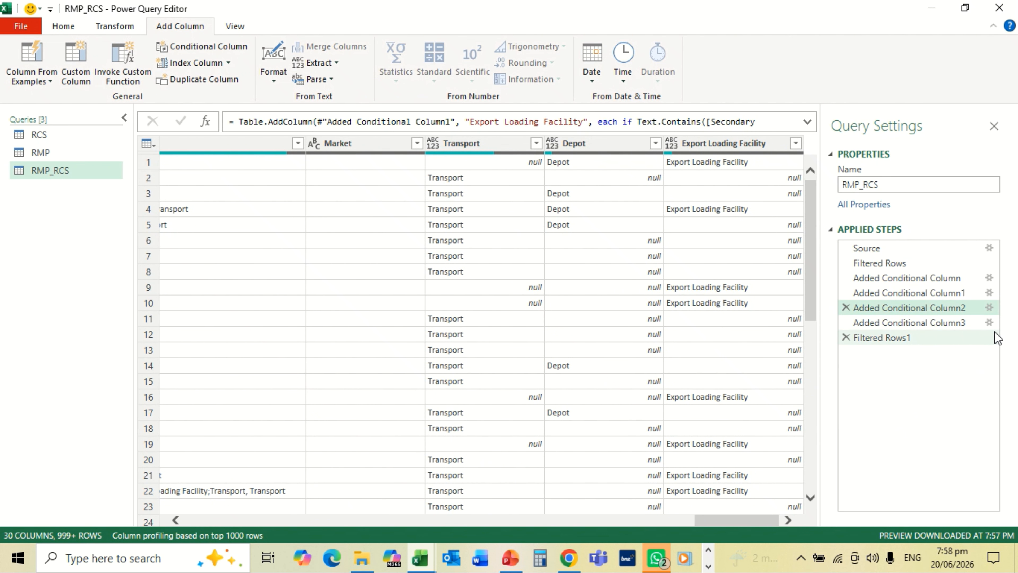
{"action": "left_click", "coordinate": [990, 322]}
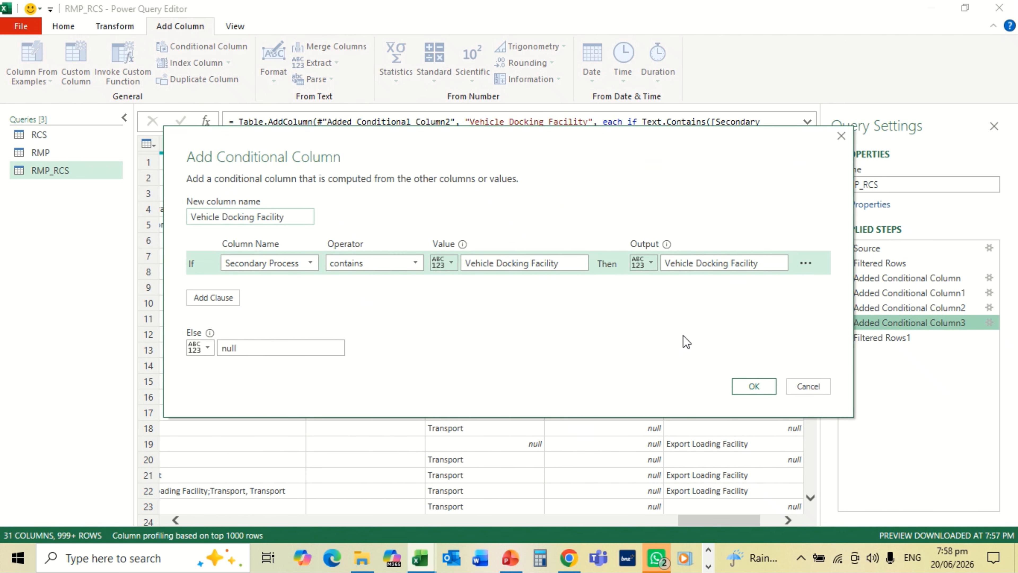
{"action": "left_click", "coordinate": [742, 387]}
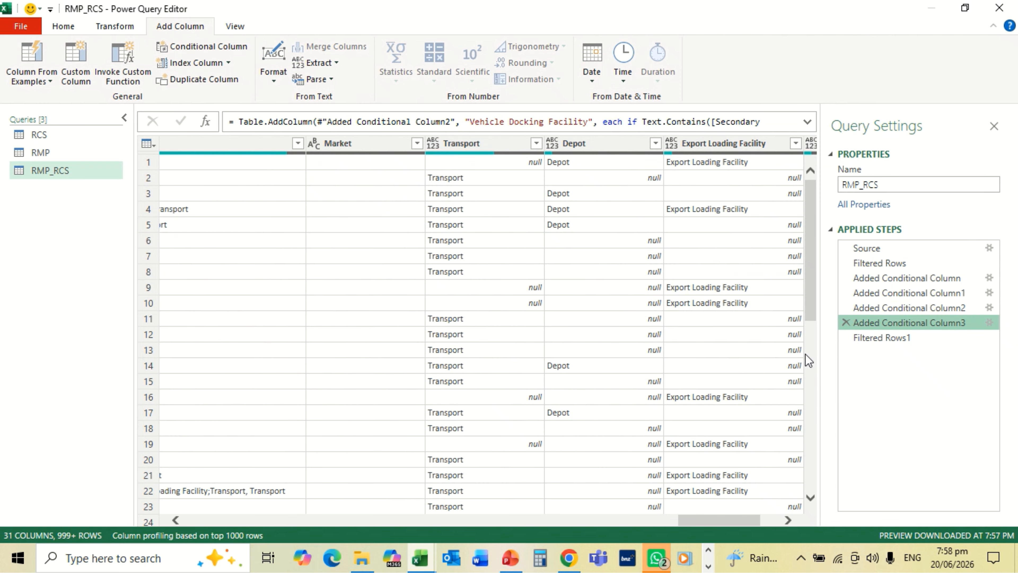
Delete the Filtered Rows1 step from the RMP_RCS query and look over its columns.
{"action": "left_click", "coordinate": [847, 337]}
{"action": "left_click", "coordinate": [788, 521]}
{"action": "left_click", "coordinate": [788, 520]}
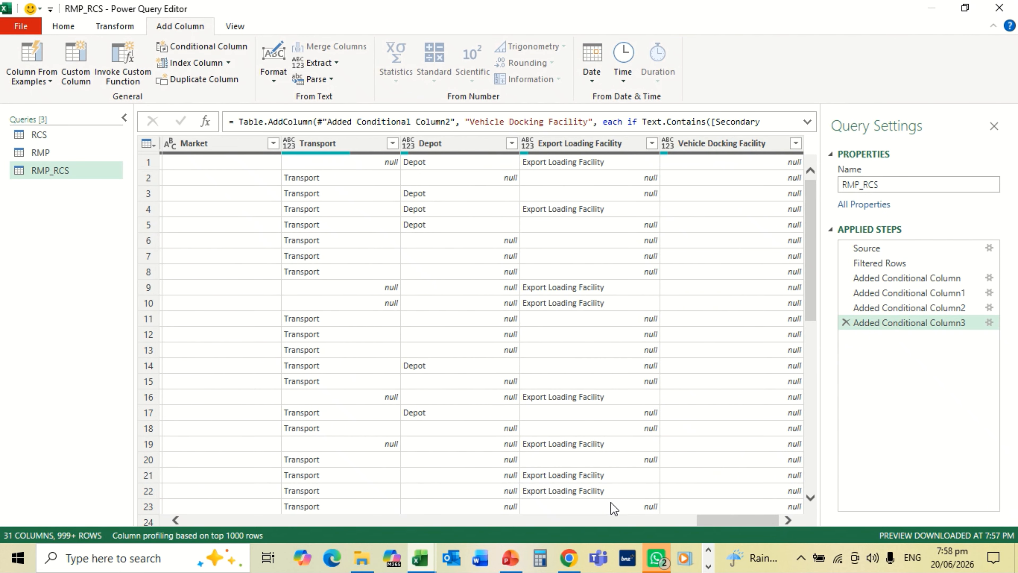
{"action": "left_click_drag", "start_coordinate": [176, 521], "coordinate": [176, 520]}
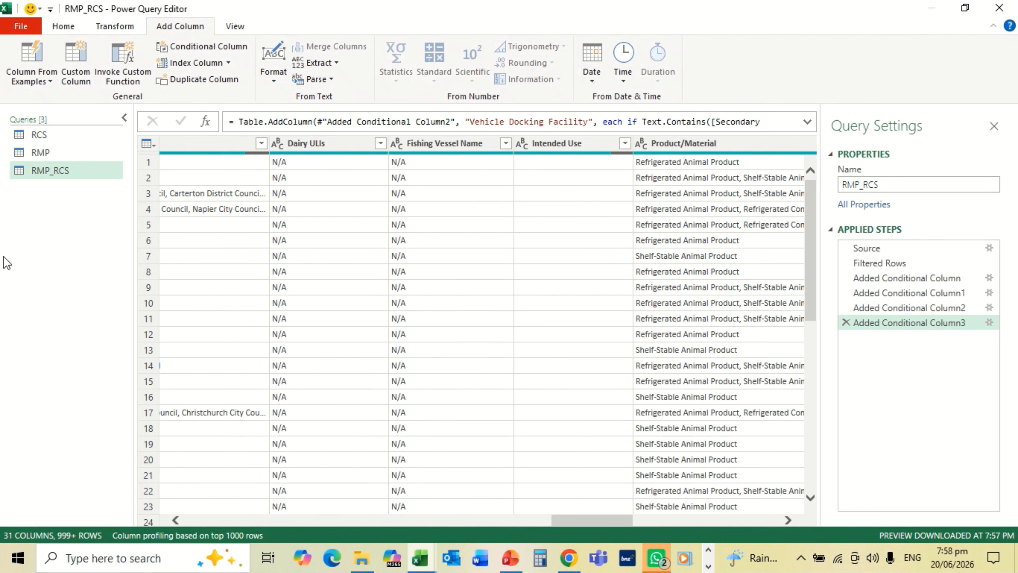
Close the query editor and load RMP_RCS as a connection only, adding its data to the Data Model.
{"action": "left_click", "coordinate": [62, 32]}
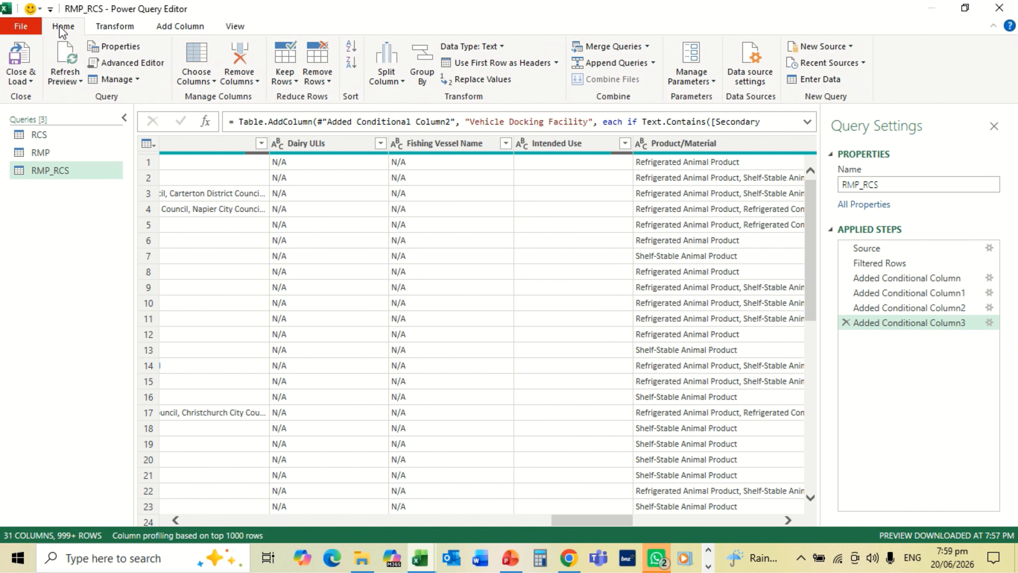
{"action": "left_click", "coordinate": [32, 81]}
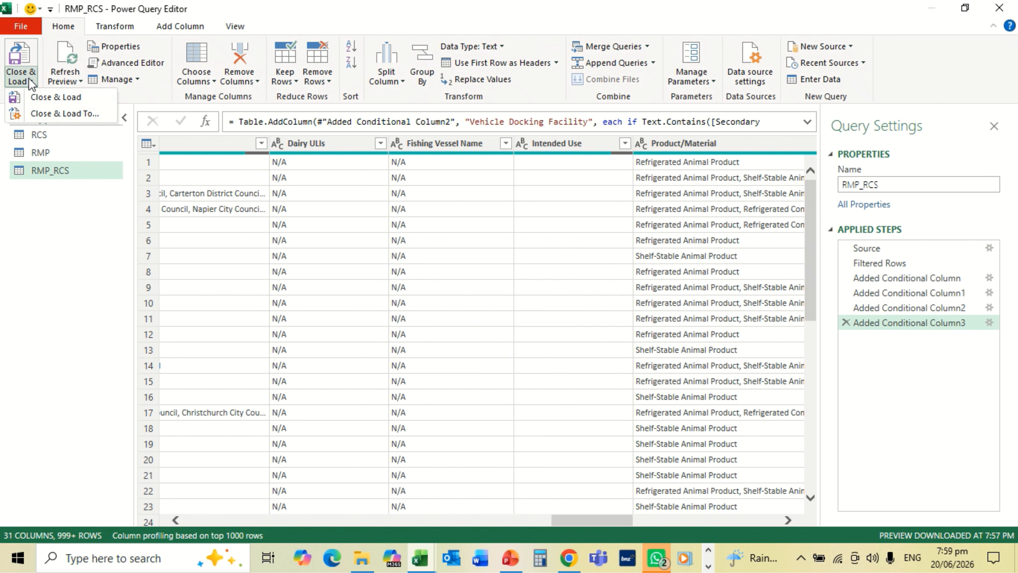
{"action": "left_click", "coordinate": [40, 115]}
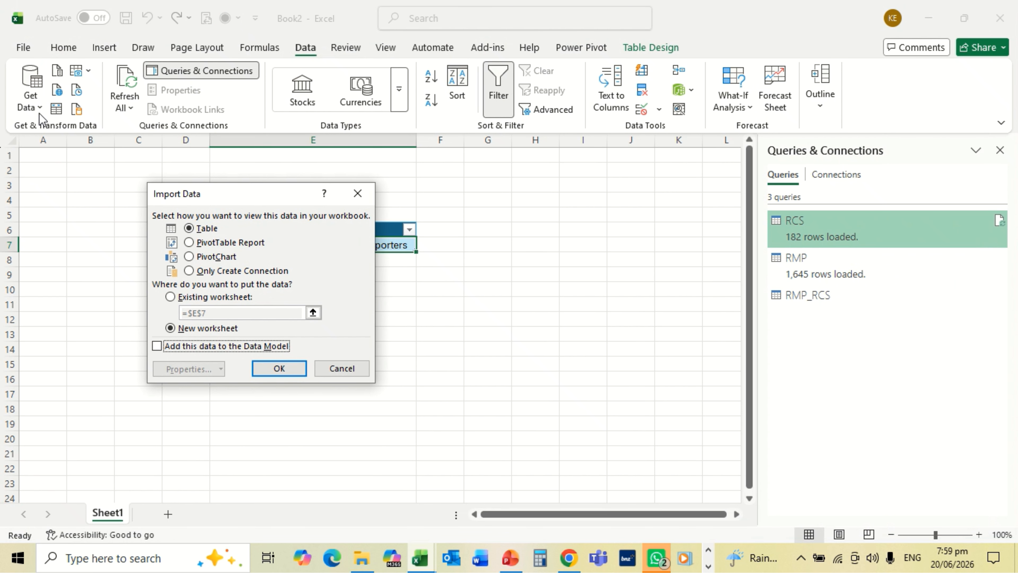
{"action": "left_click", "coordinate": [188, 271]}
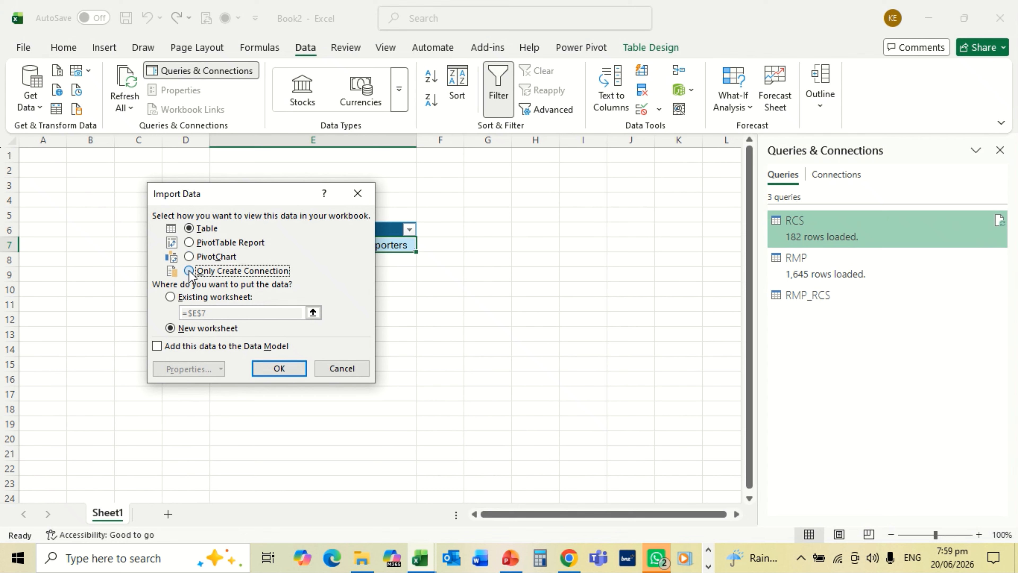
{"action": "left_click", "coordinate": [156, 346]}
{"action": "left_click", "coordinate": [266, 374]}
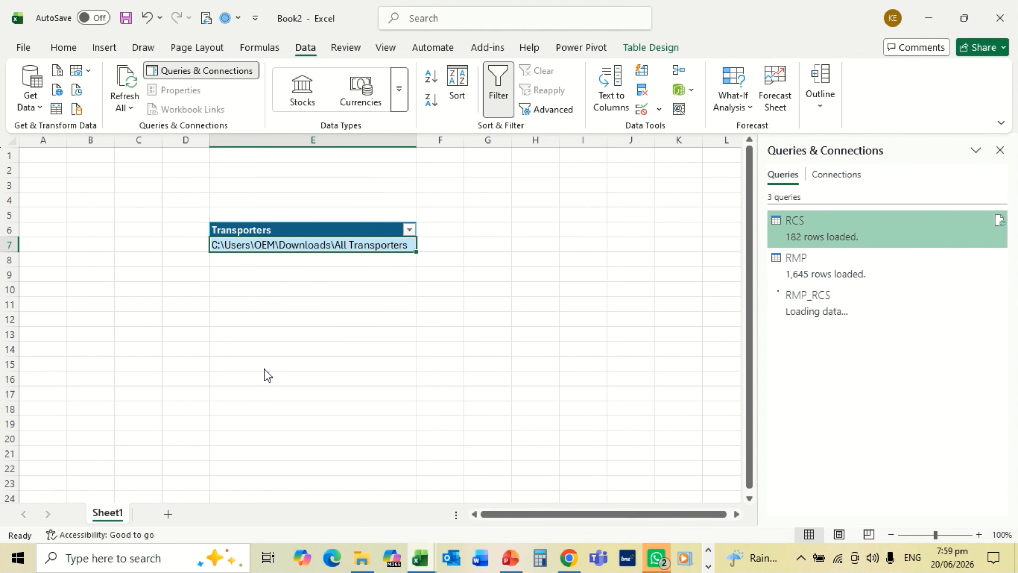
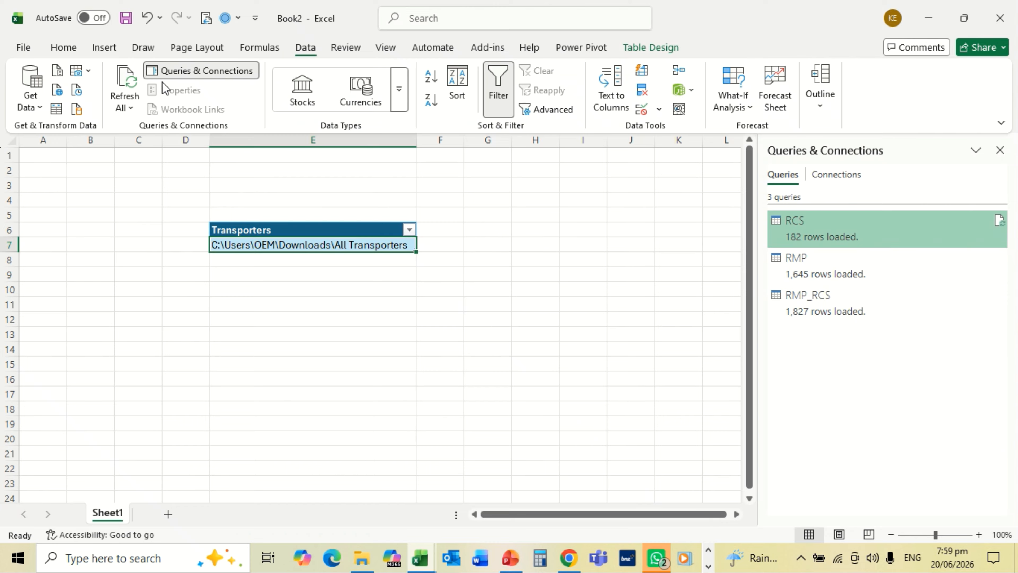
Insert a PivotTable based on the Data Model, placing it on a new worksheet.
{"action": "left_click", "coordinate": [105, 48]}
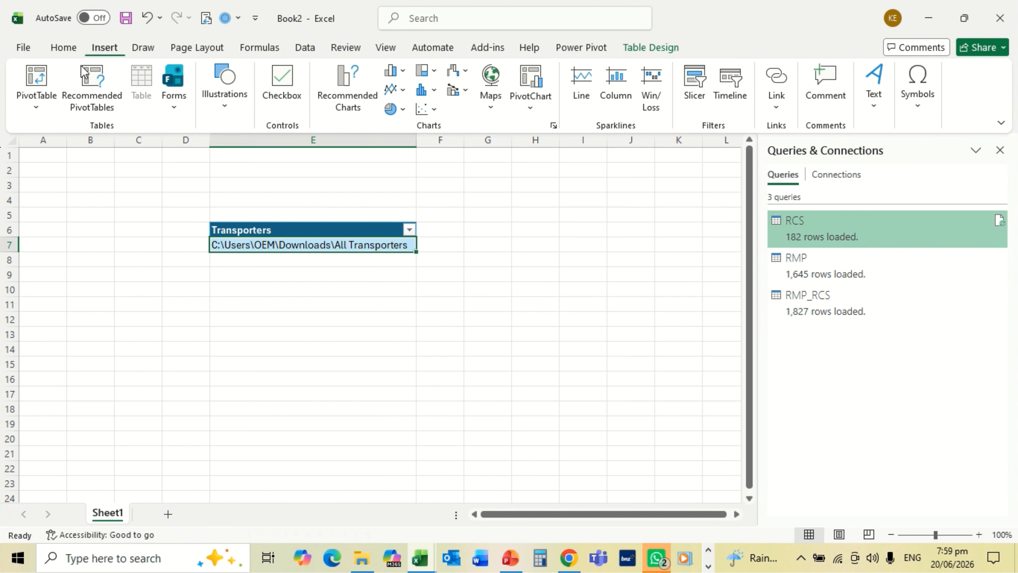
{"action": "left_click", "coordinate": [38, 99]}
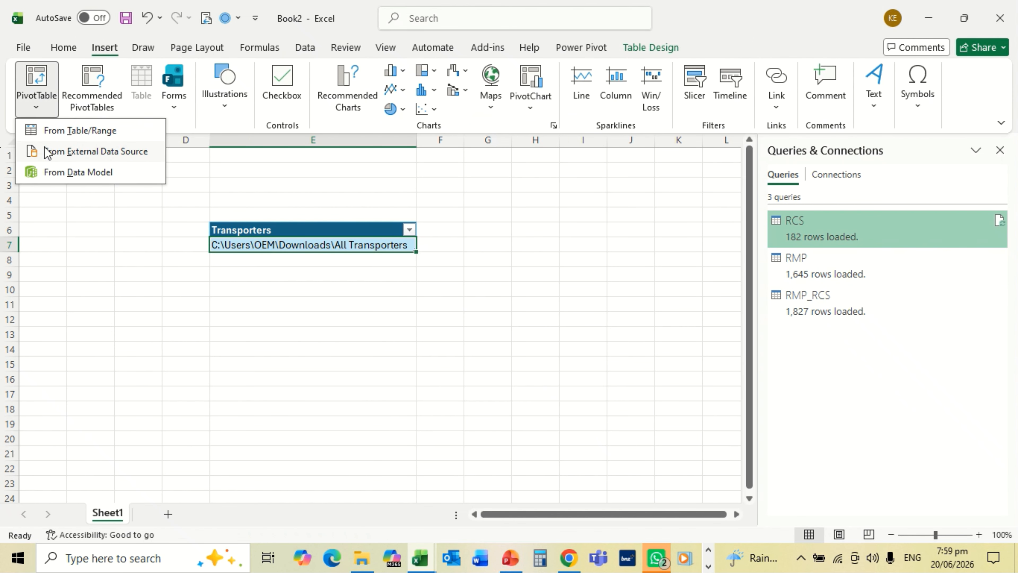
{"action": "left_click", "coordinate": [56, 172]}
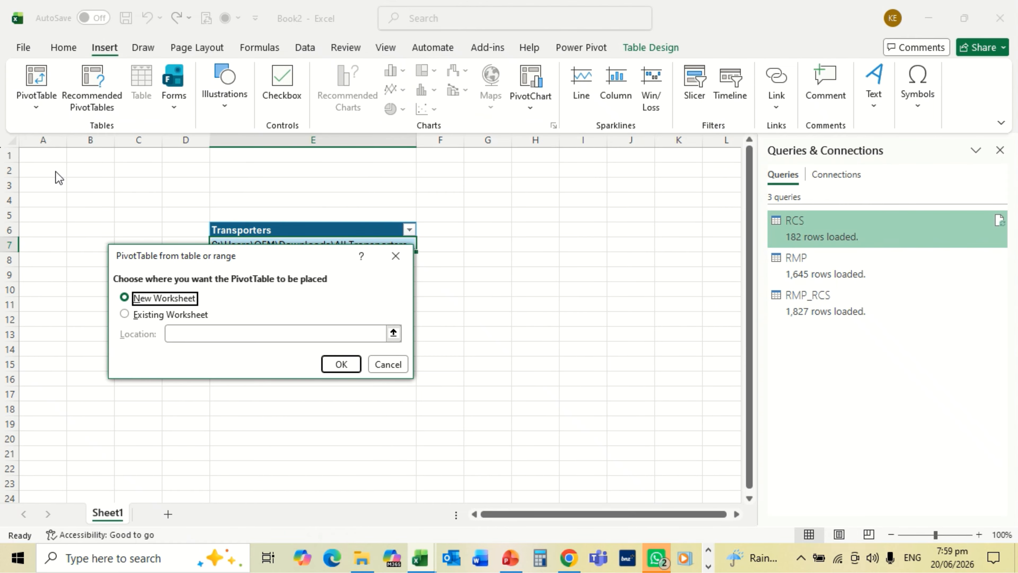
{"action": "left_click", "coordinate": [330, 365]}
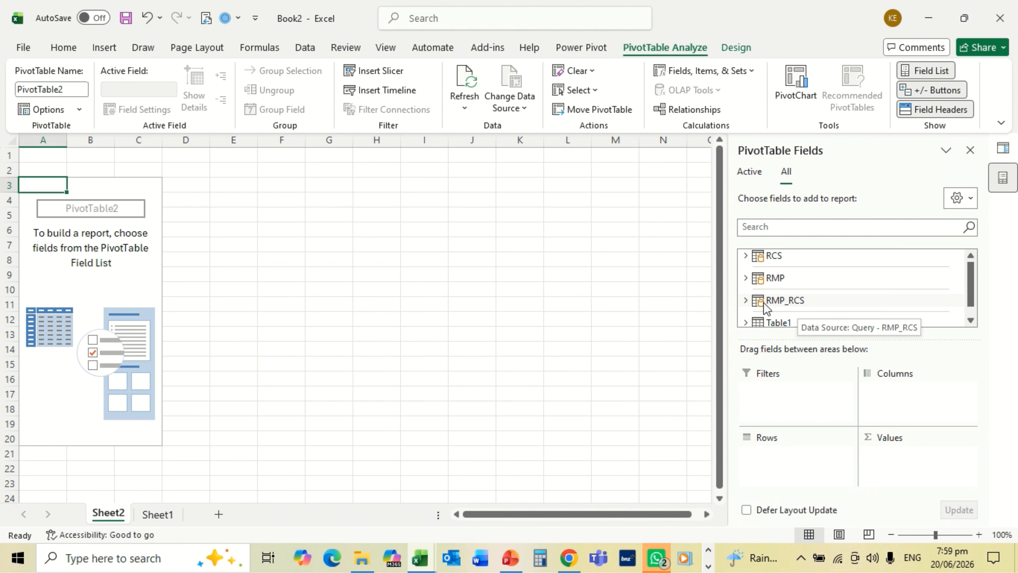
Add MPI ID Number, Risk Measure Type, Programme Type and Operator Business Name from RMP_RCS to the PivotTable rows.
{"action": "left_click", "coordinate": [748, 301]}
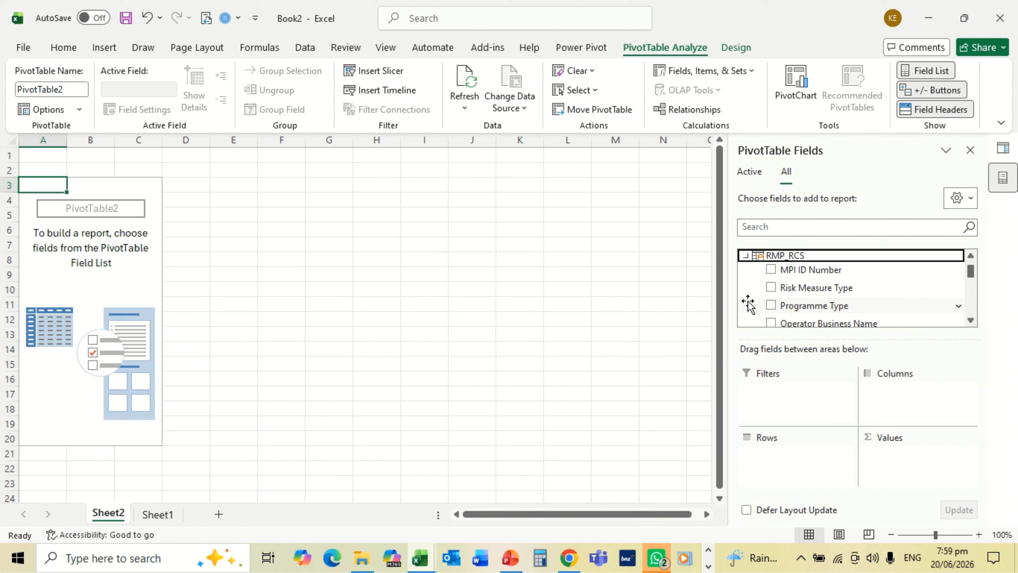
{"action": "left_click", "coordinate": [771, 268]}
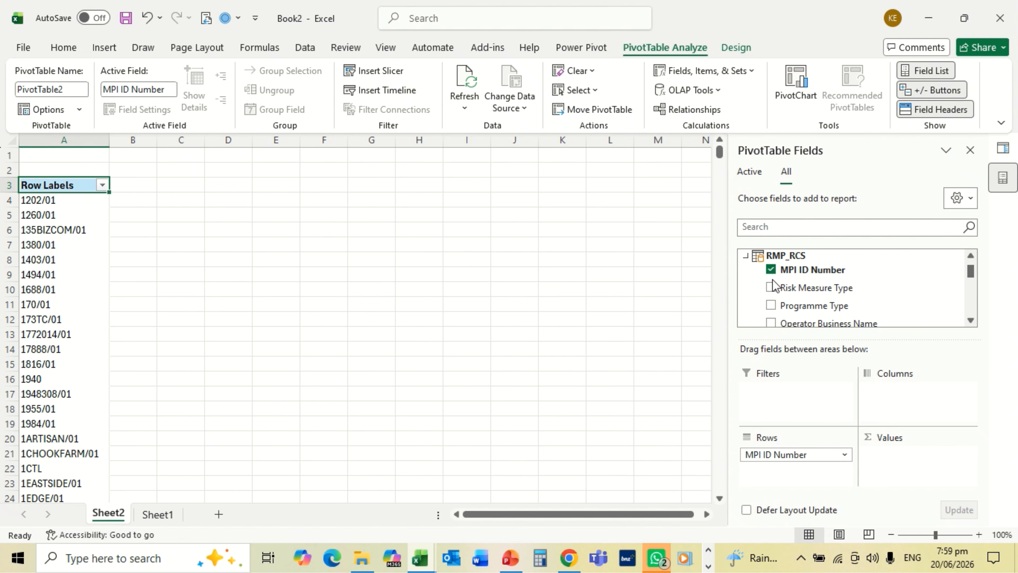
{"action": "left_click", "coordinate": [771, 287]}
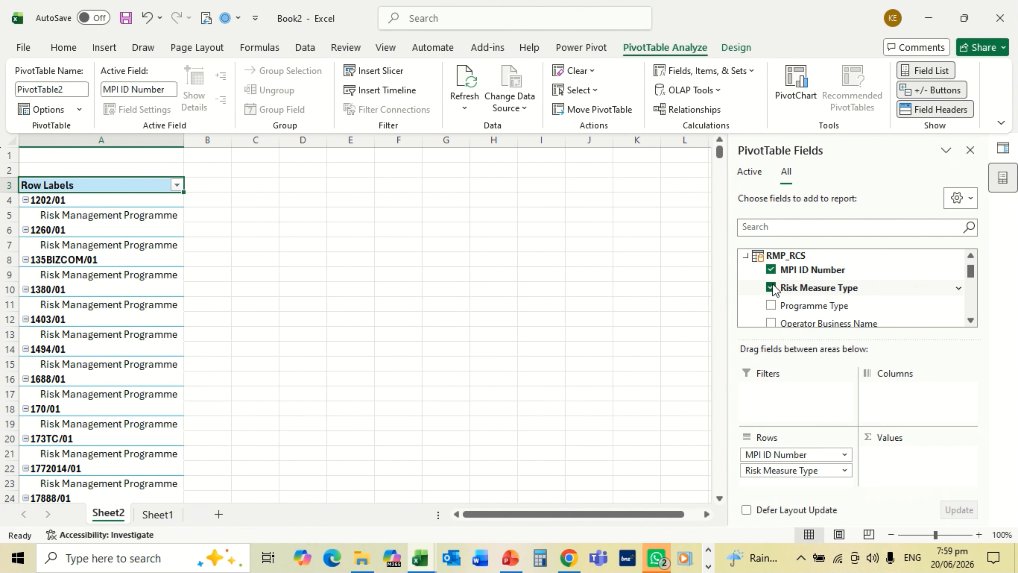
{"action": "left_click", "coordinate": [770, 306]}
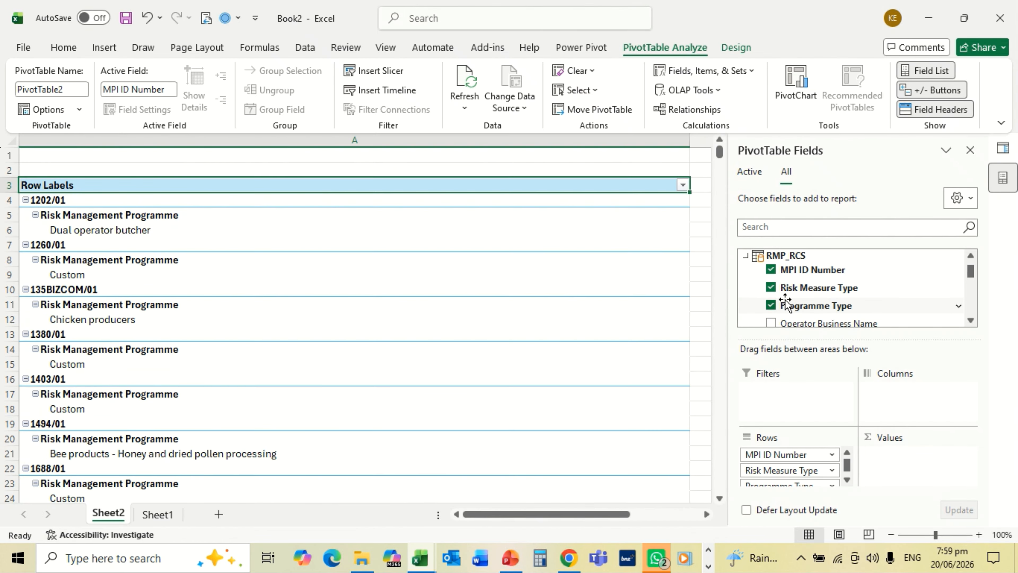
{"action": "left_click", "coordinate": [971, 320]}
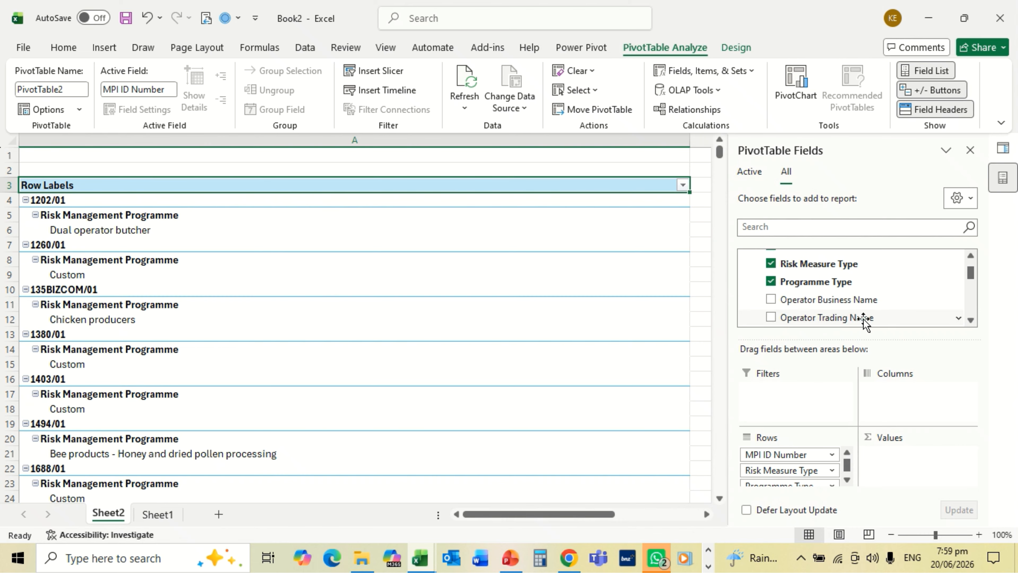
{"action": "left_click", "coordinate": [771, 301]}
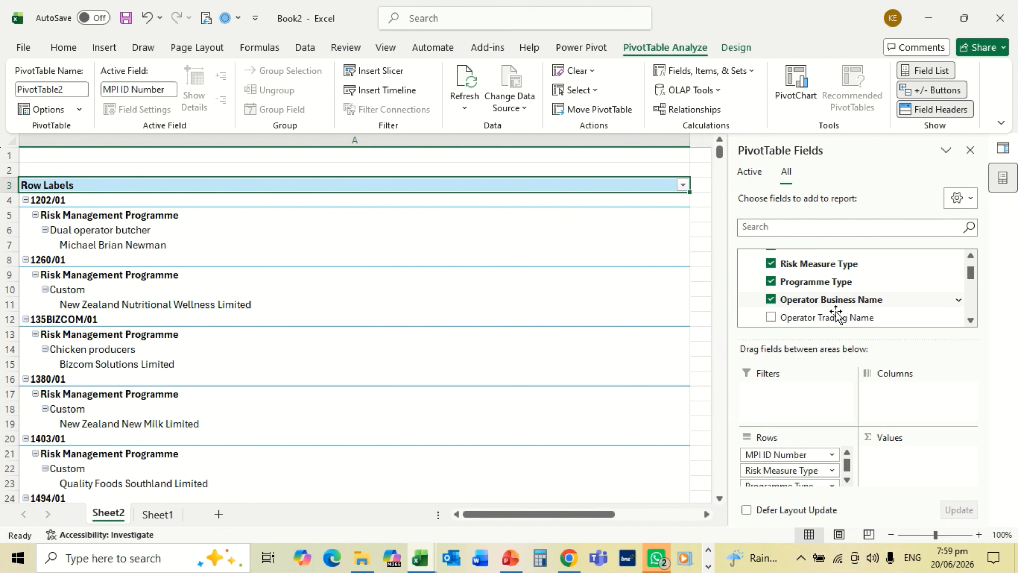
Add the Verification Agency field from RMP_RCS to the PivotTable rows.
{"action": "left_click", "coordinate": [972, 320]}
{"action": "left_click", "coordinate": [972, 321]}
{"action": "left_click", "coordinate": [972, 320]}
{"action": "left_click", "coordinate": [971, 320]}
{"action": "left_click", "coordinate": [972, 320]}
{"action": "left_click", "coordinate": [971, 320]}
{"action": "left_click", "coordinate": [972, 320]}
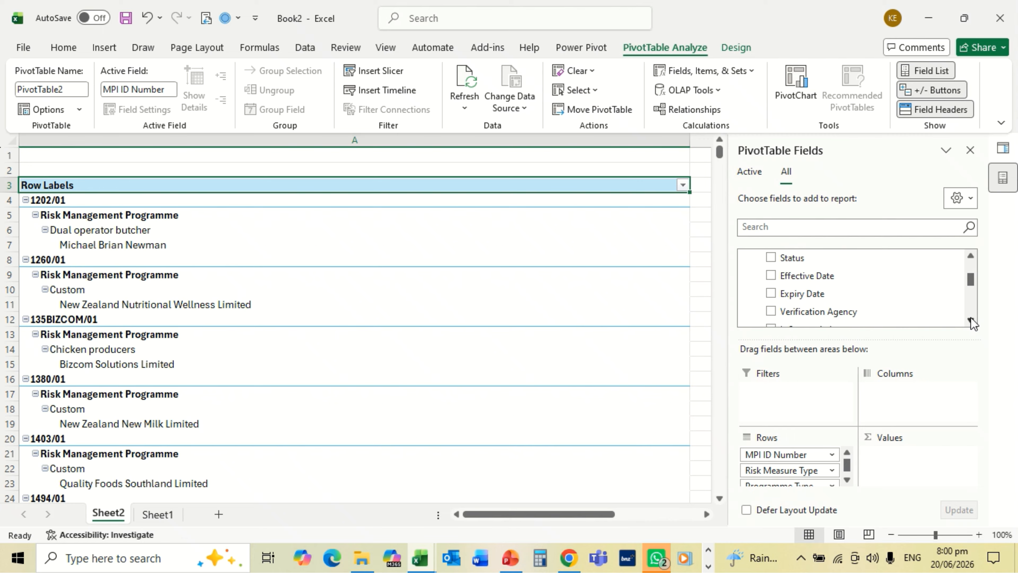
{"action": "left_click", "coordinate": [971, 320]}
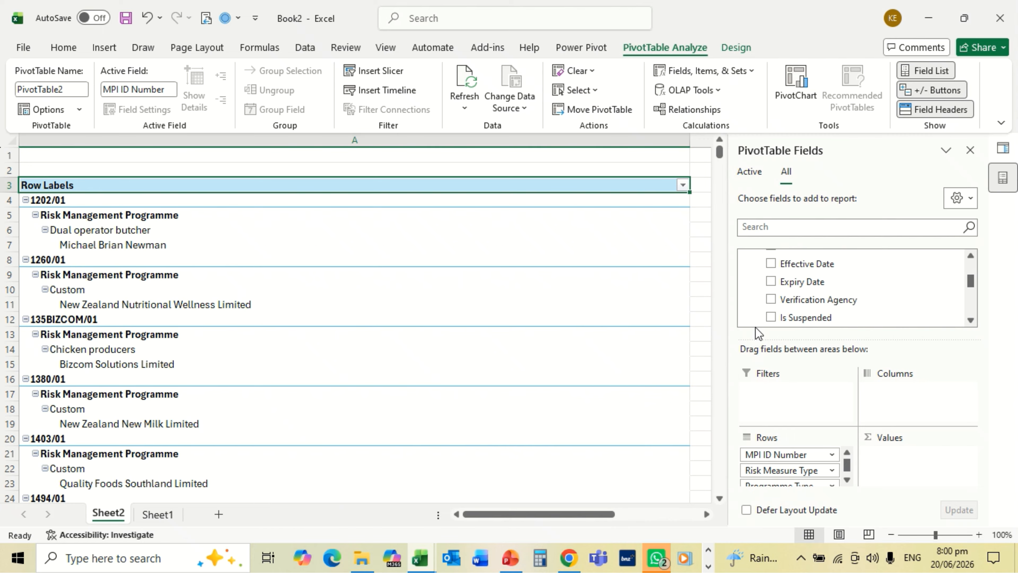
{"action": "left_click", "coordinate": [771, 300]}
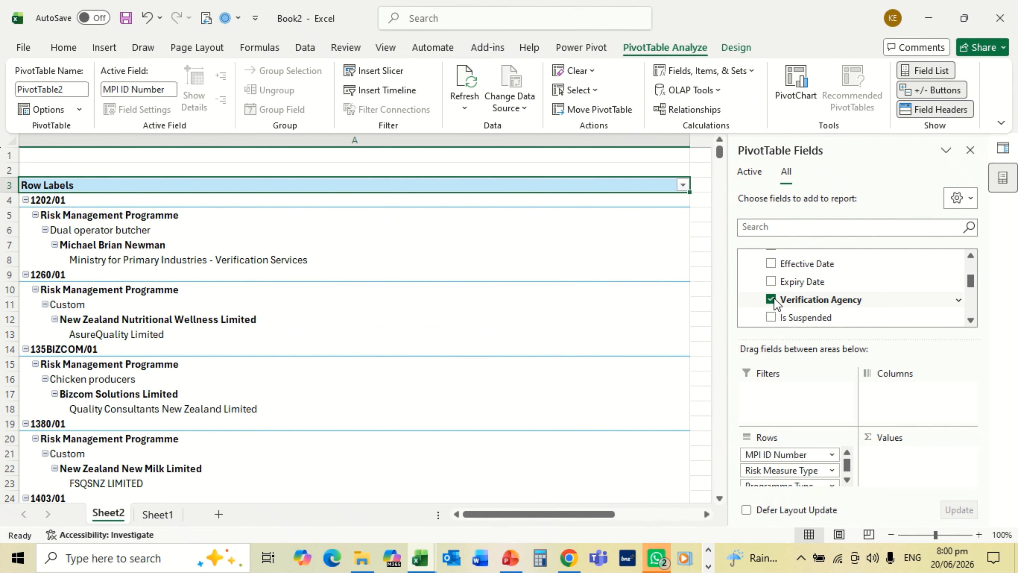
Add the Physical Address and Physical Town/City fields from RMP_RCS to the PivotTable rows.
{"action": "left_click", "coordinate": [970, 320]}
{"action": "left_click", "coordinate": [971, 320]}
{"action": "left_click", "coordinate": [971, 320]}
{"action": "left_click", "coordinate": [971, 320]}
{"action": "left_click", "coordinate": [971, 320]}
{"action": "left_click", "coordinate": [971, 320]}
{"action": "left_click", "coordinate": [971, 320]}
{"action": "left_click", "coordinate": [970, 320]}
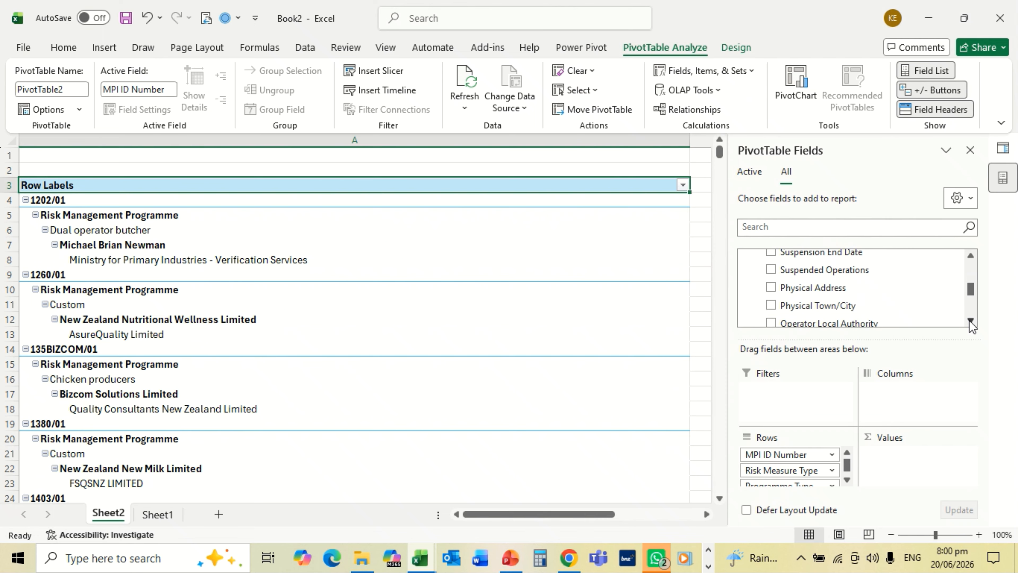
{"action": "left_click", "coordinate": [771, 287]}
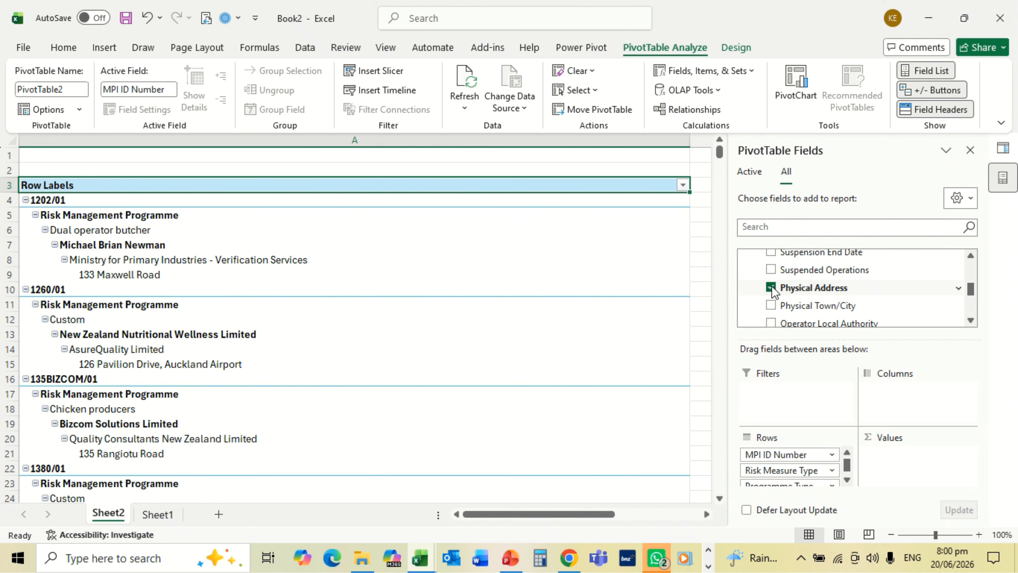
{"action": "left_click", "coordinate": [771, 306]}
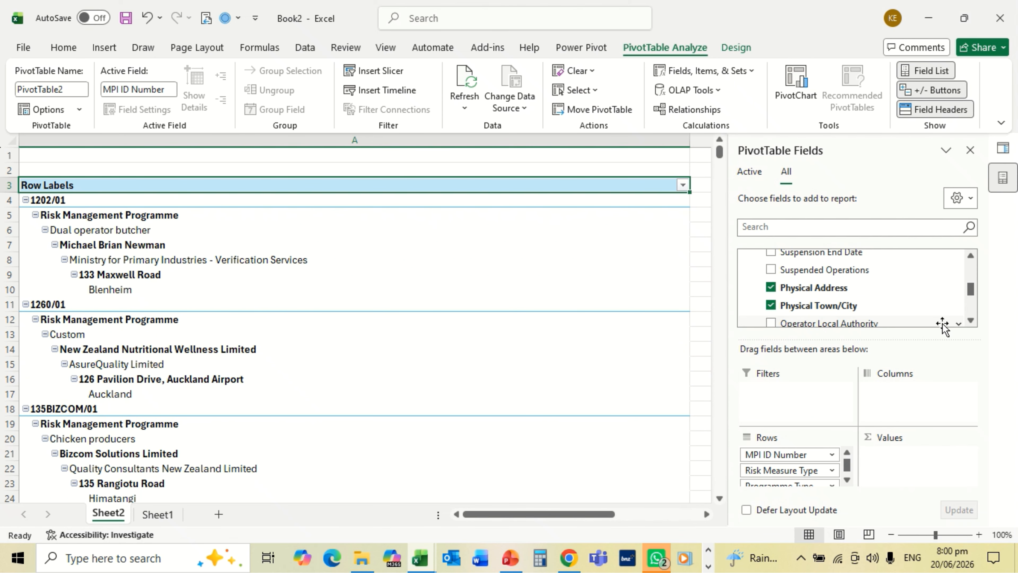
Add the Transport, Depot, Export Loading Facility and Vehicle Docking Facility fields from RMP_RCS to the PivotTable rows.
{"action": "left_click", "coordinate": [974, 322]}
{"action": "left_click", "coordinate": [975, 322]}
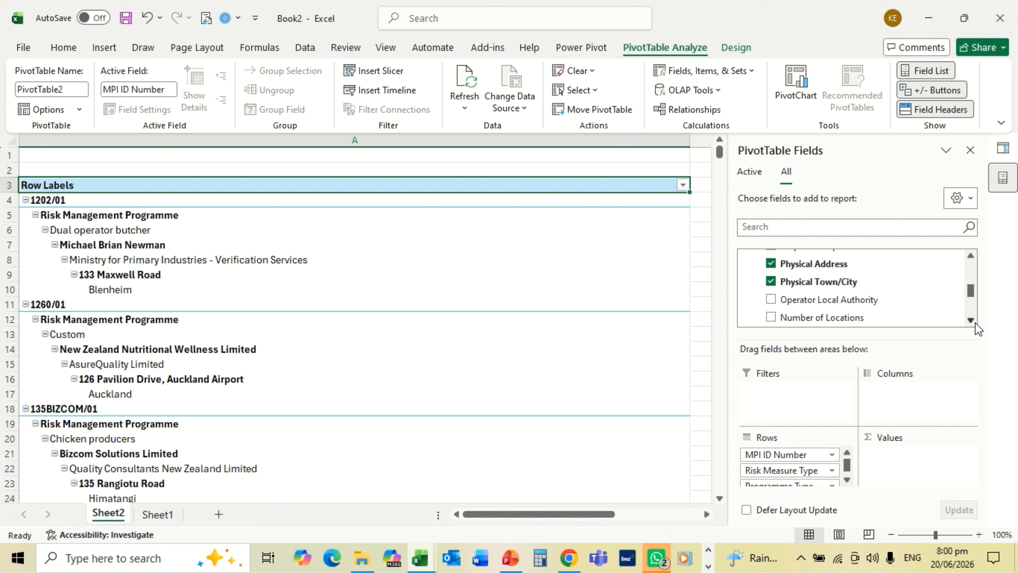
{"action": "left_click", "coordinate": [975, 322]}
{"action": "left_click", "coordinate": [976, 323]}
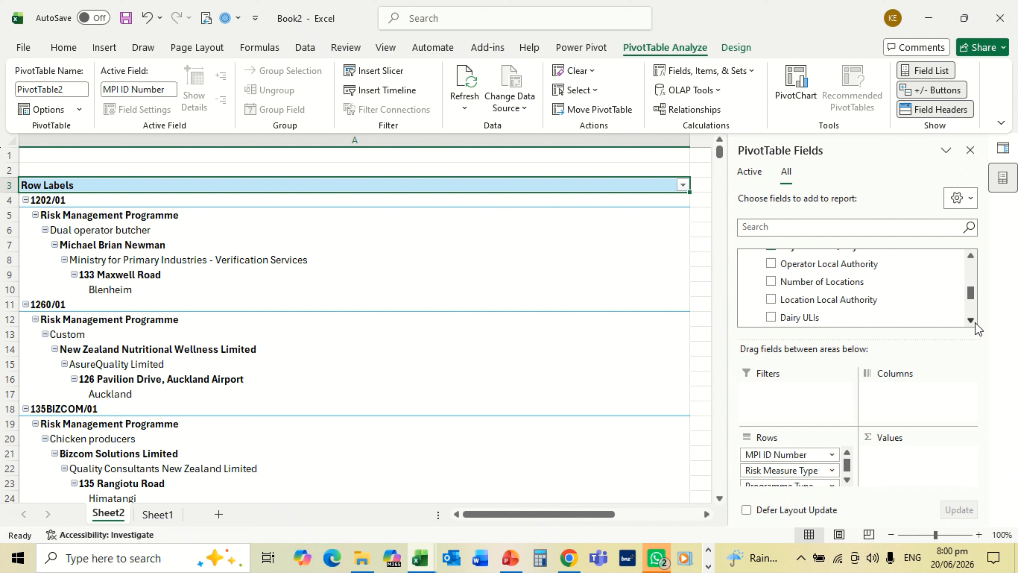
{"action": "left_click", "coordinate": [975, 322]}
{"action": "left_click", "coordinate": [976, 323]}
{"action": "left_click", "coordinate": [975, 322]}
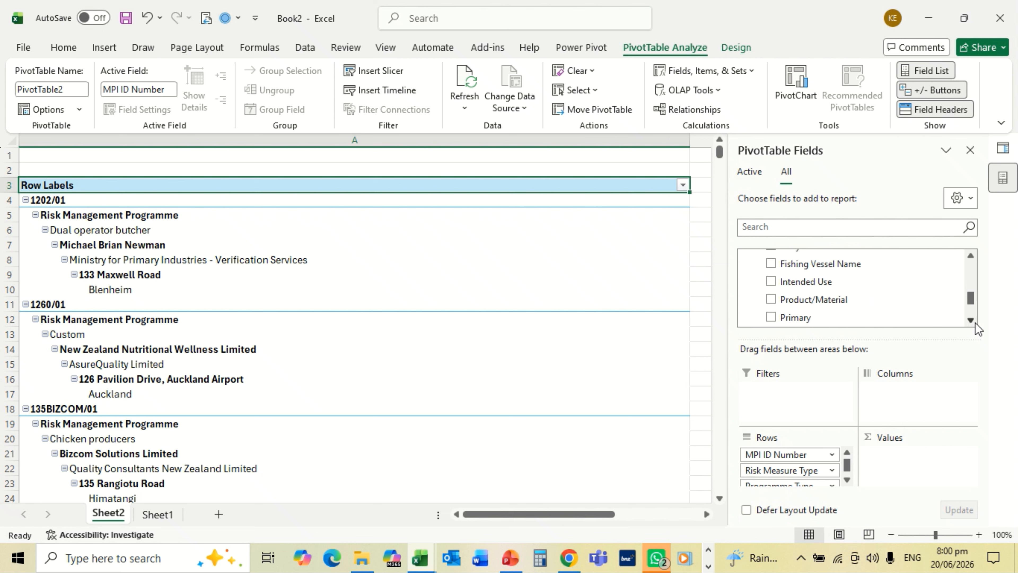
{"action": "left_click", "coordinate": [975, 322]}
{"action": "left_click", "coordinate": [975, 323]}
{"action": "left_click", "coordinate": [975, 323]}
{"action": "left_click", "coordinate": [976, 322]}
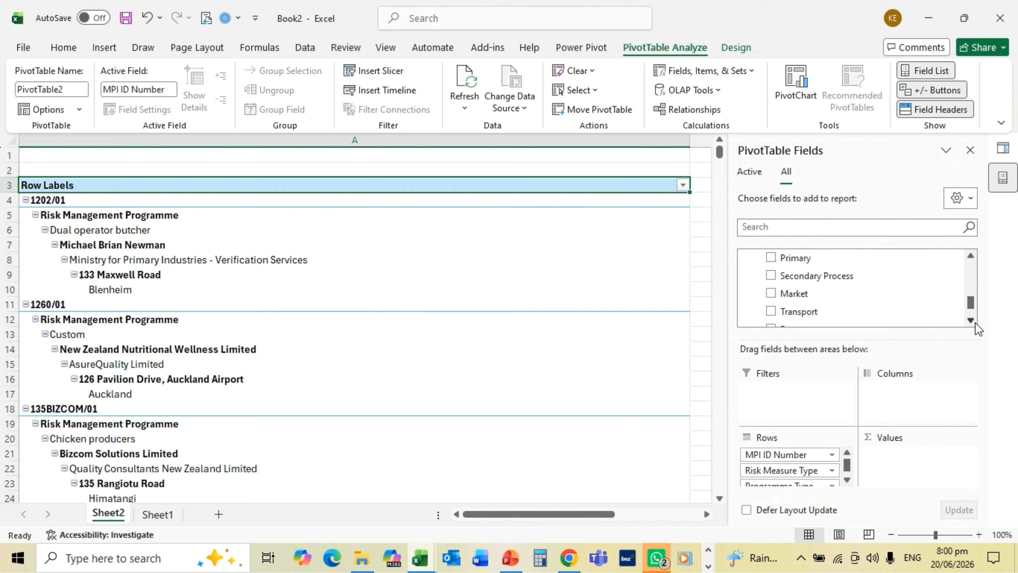
{"action": "left_click", "coordinate": [975, 323]}
{"action": "left_click", "coordinate": [975, 323]}
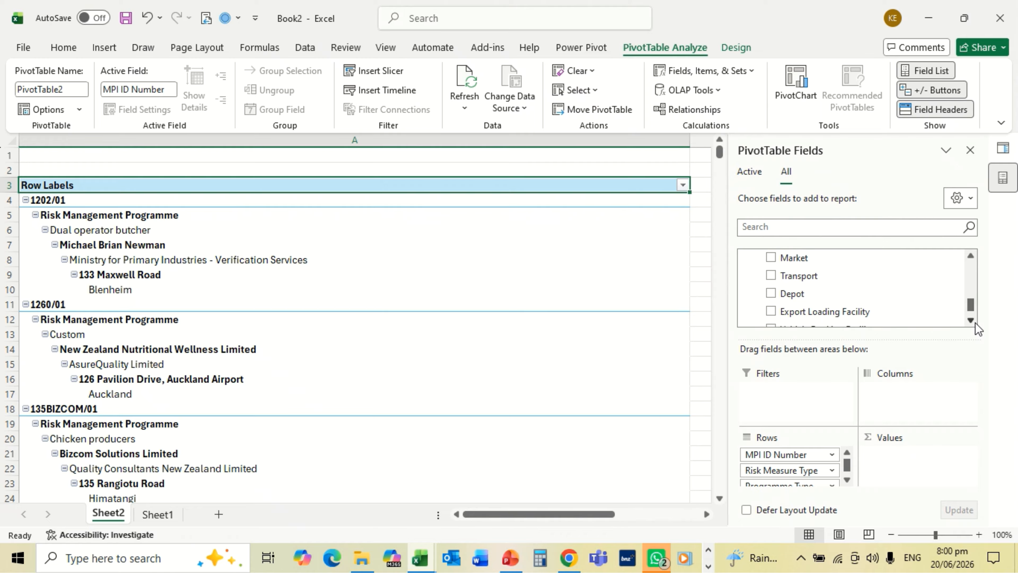
{"action": "left_click", "coordinate": [771, 276]}
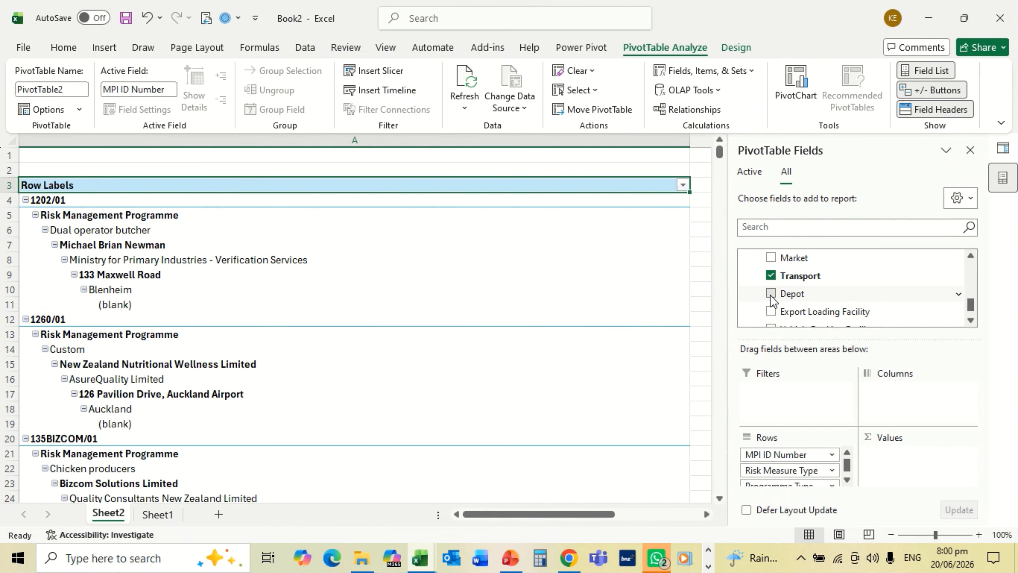
{"action": "left_click", "coordinate": [770, 294]}
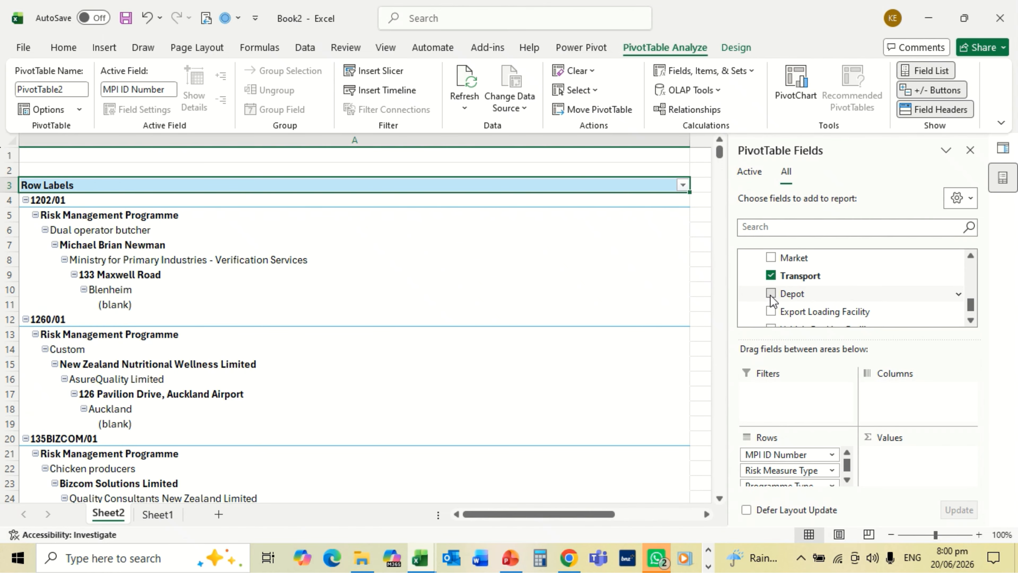
{"action": "left_click", "coordinate": [771, 311]}
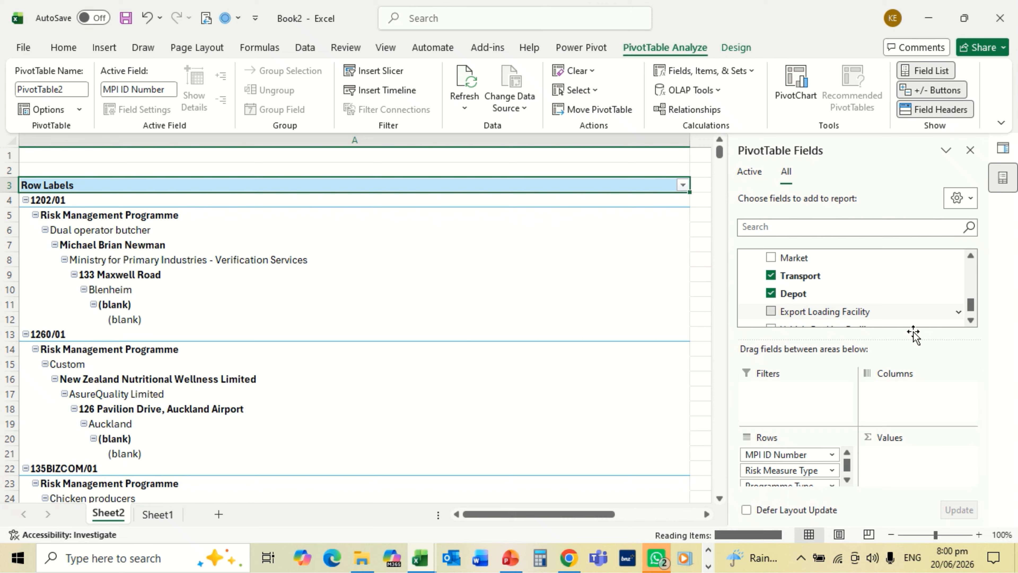
{"action": "left_click", "coordinate": [970, 321]}
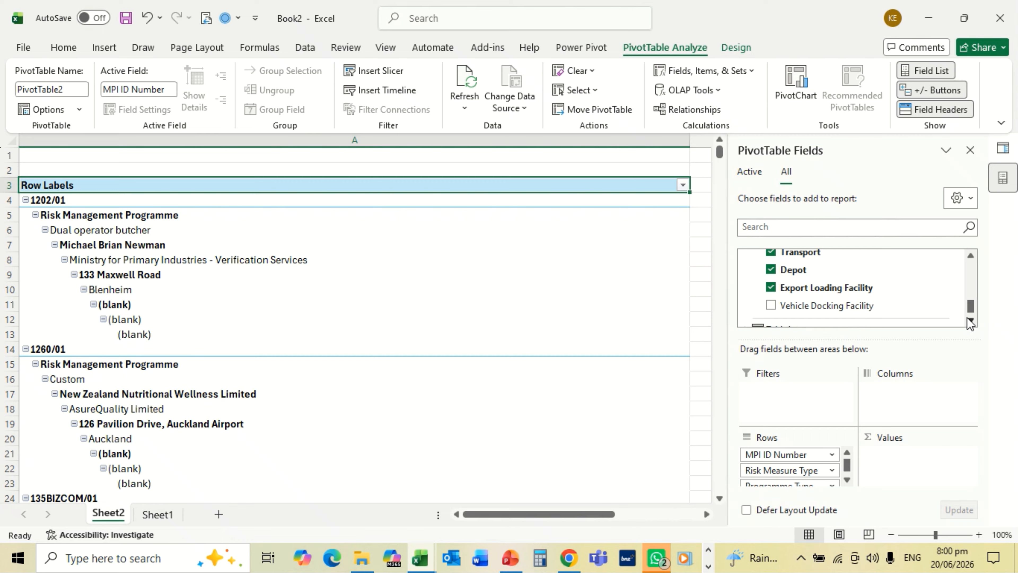
{"action": "left_click", "coordinate": [771, 306]}
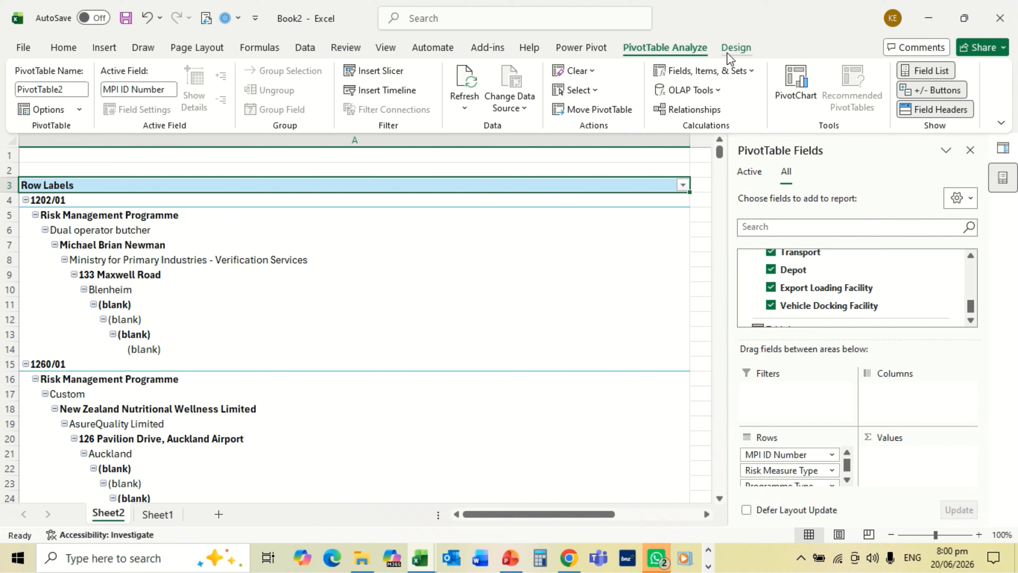
Turn off the PivotTable's row header styling and show the report in tabular form.
{"action": "left_click", "coordinate": [735, 48]}
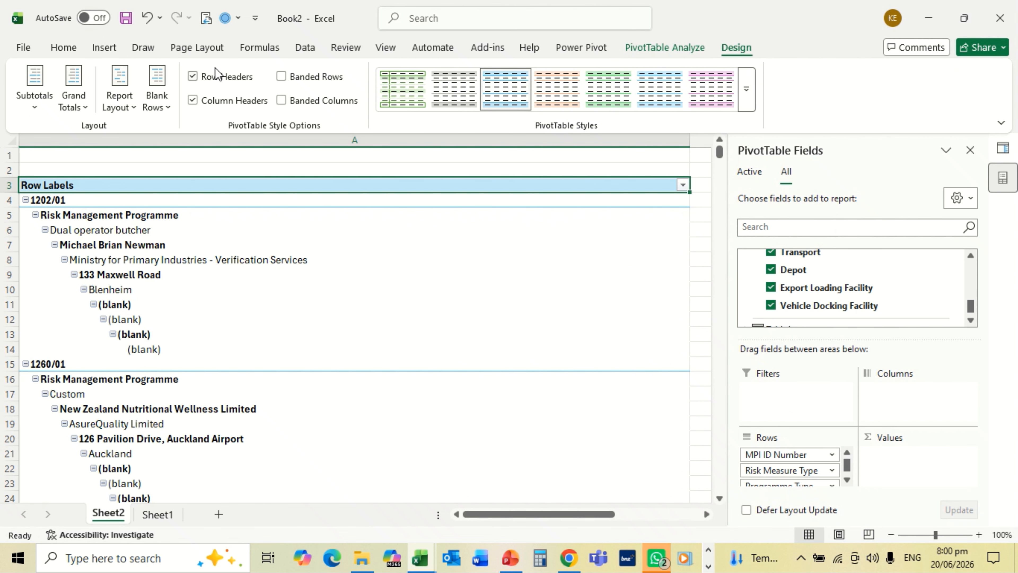
{"action": "left_click", "coordinate": [192, 77]}
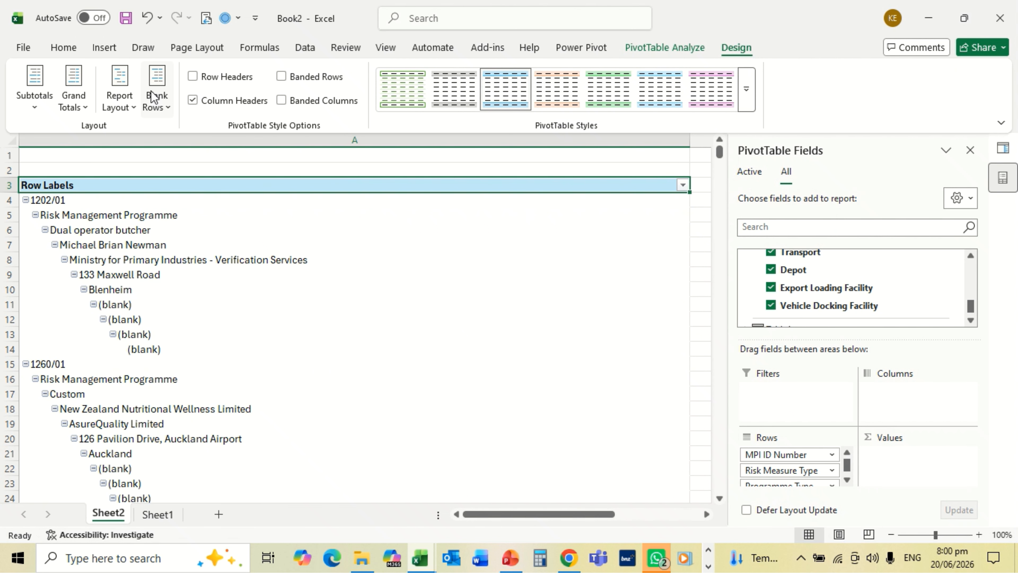
{"action": "left_click", "coordinate": [122, 106]}
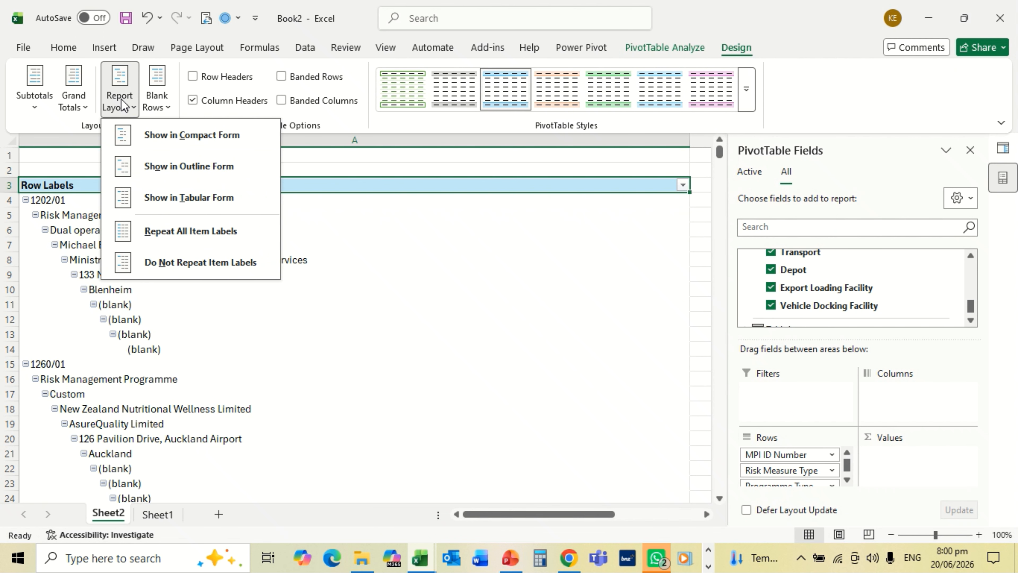
{"action": "left_click", "coordinate": [167, 198]}
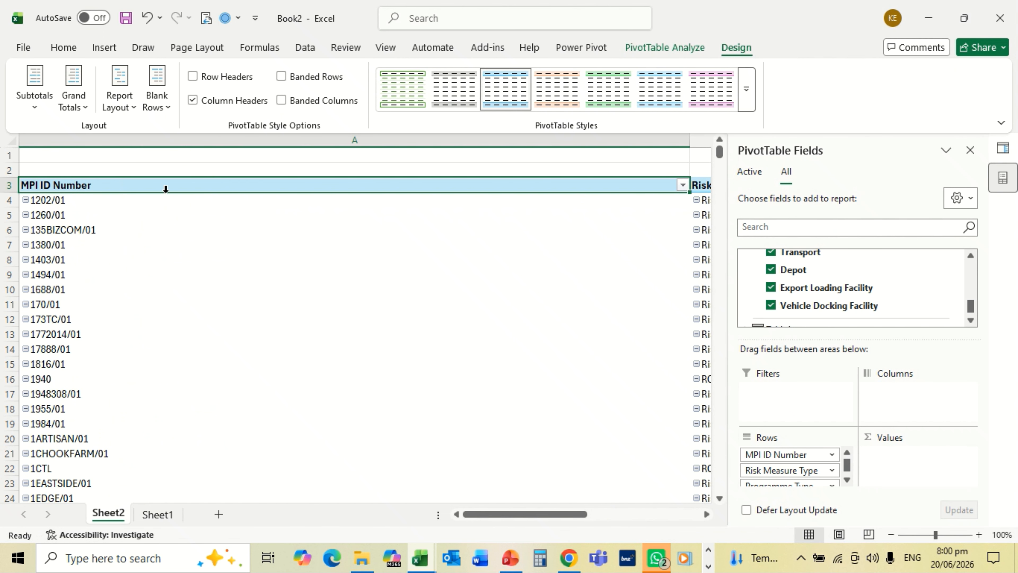
Close the PivotTable field list and the queries pane, and hide the PivotTable's +/- expand buttons.
{"action": "left_click", "coordinate": [970, 151]}
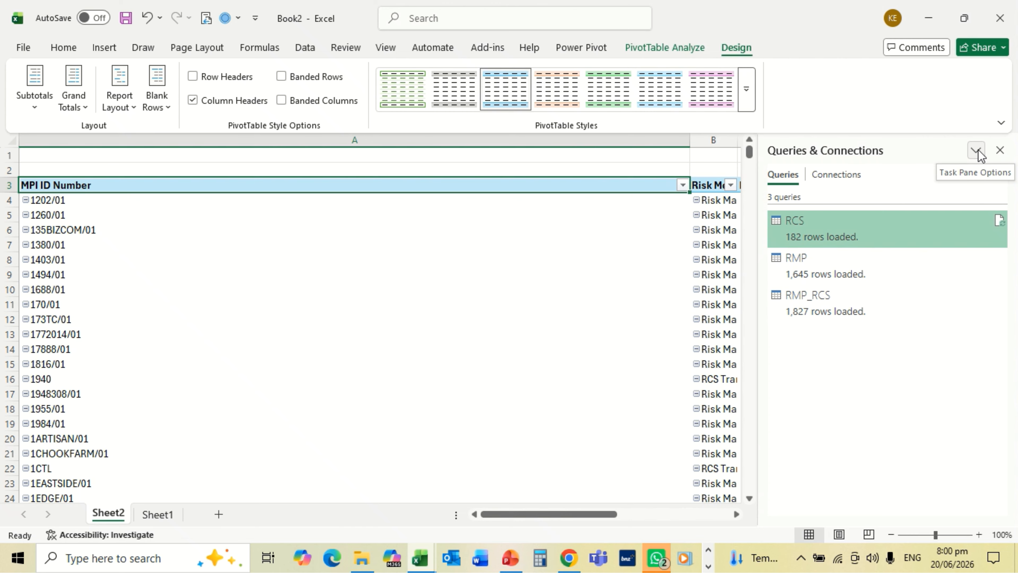
{"action": "left_click", "coordinate": [999, 151]}
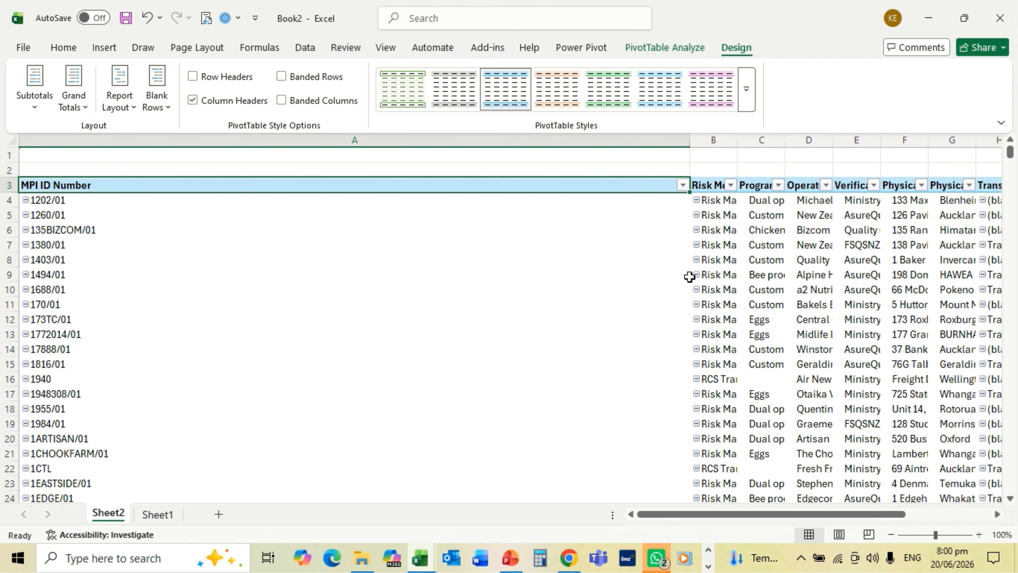
{"action": "left_click", "coordinate": [715, 268]}
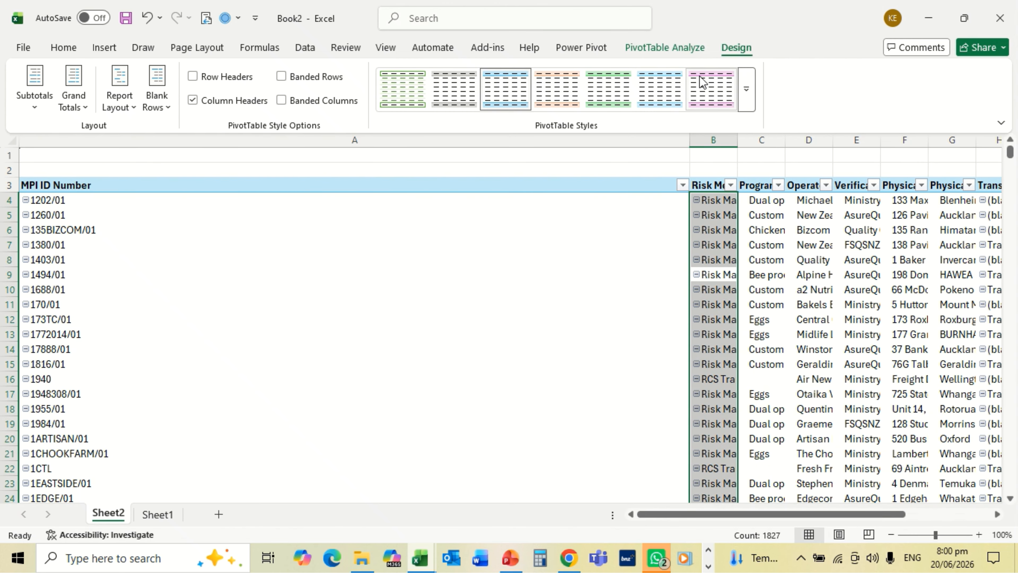
{"action": "left_click", "coordinate": [687, 48]}
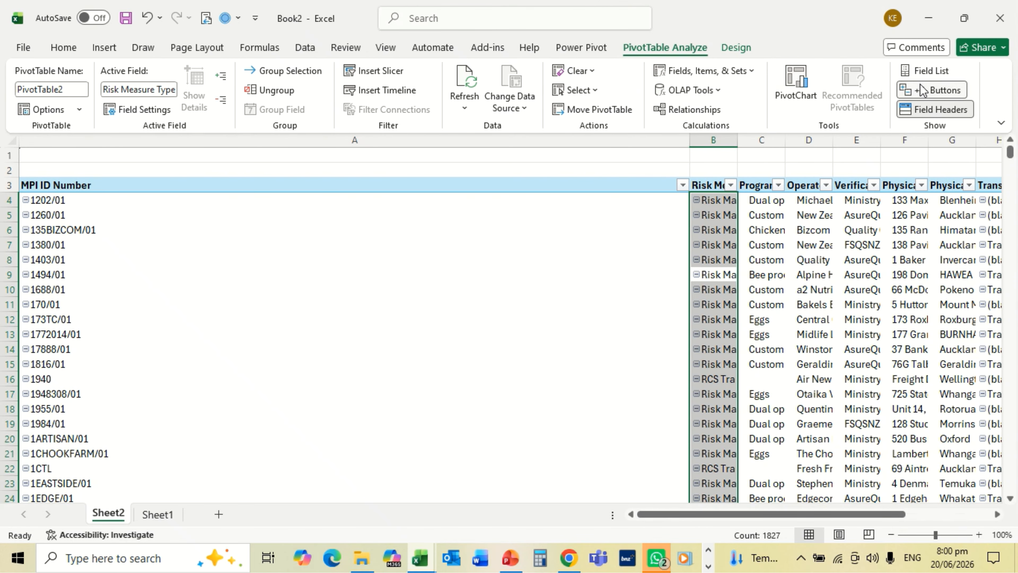
{"action": "left_click", "coordinate": [932, 91]}
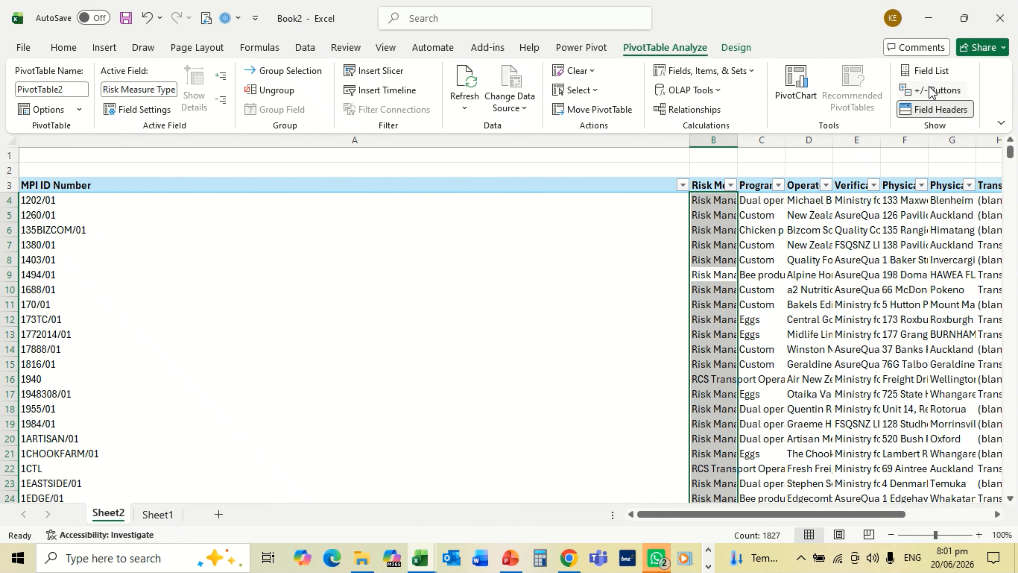
{"action": "right_click", "coordinate": [123, 141]}
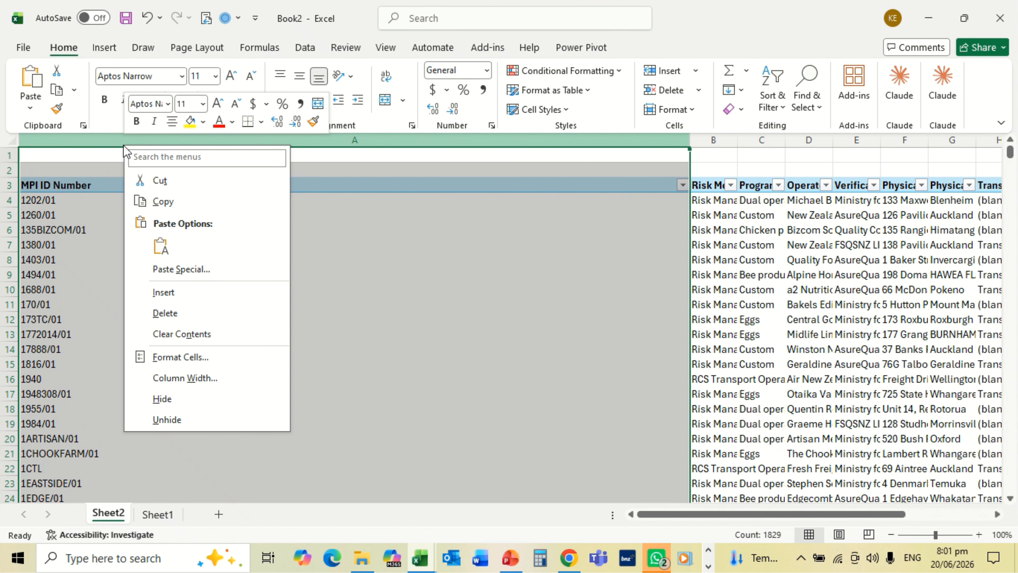
{"action": "key", "text": "Escape"}
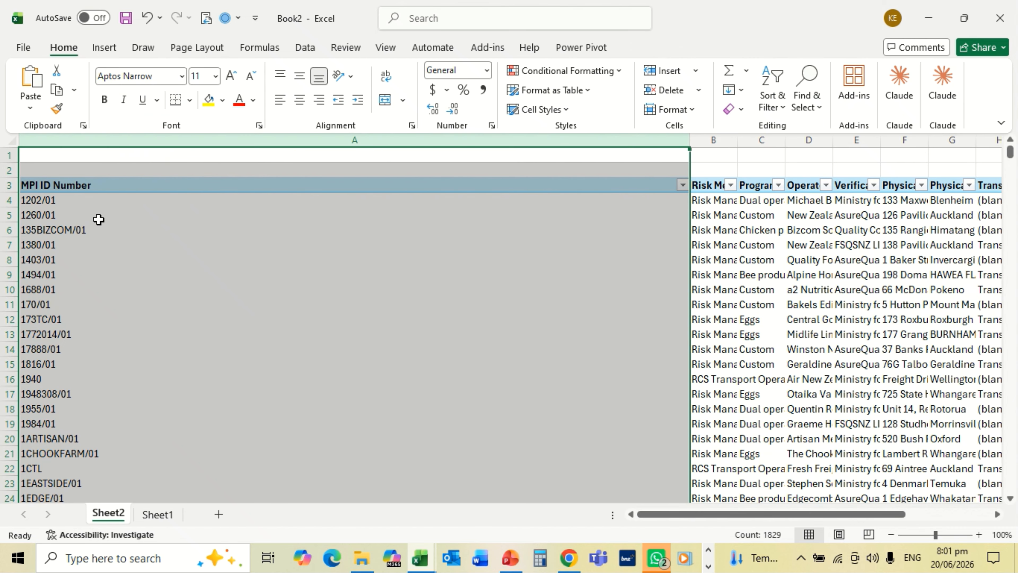
{"action": "left_click", "coordinate": [91, 203]}
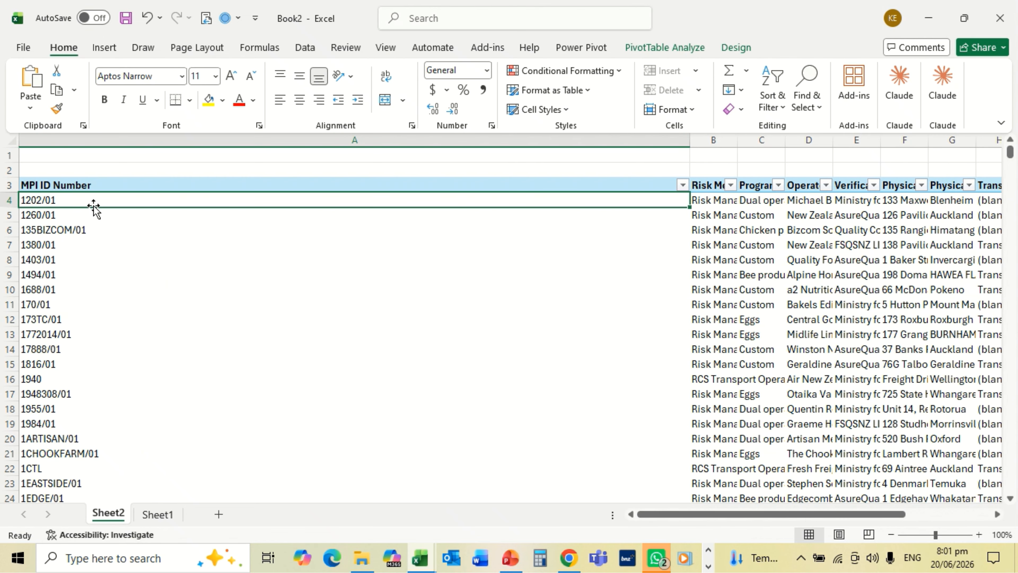
Insert a blank column A before the PivotTable and autofit the widths of all columns on the sheet.
{"action": "right_click", "coordinate": [90, 138]}
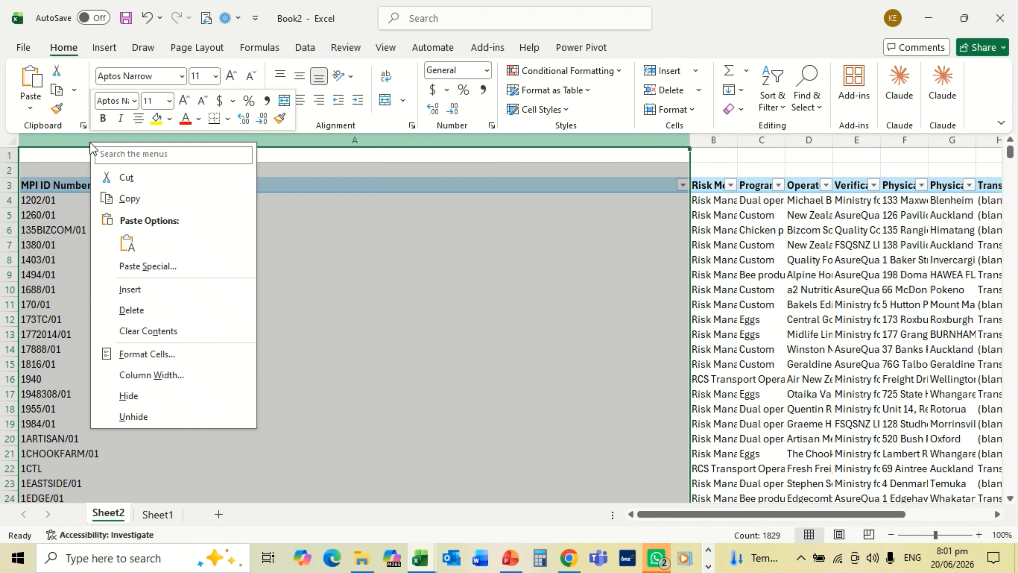
{"action": "left_click", "coordinate": [130, 290]}
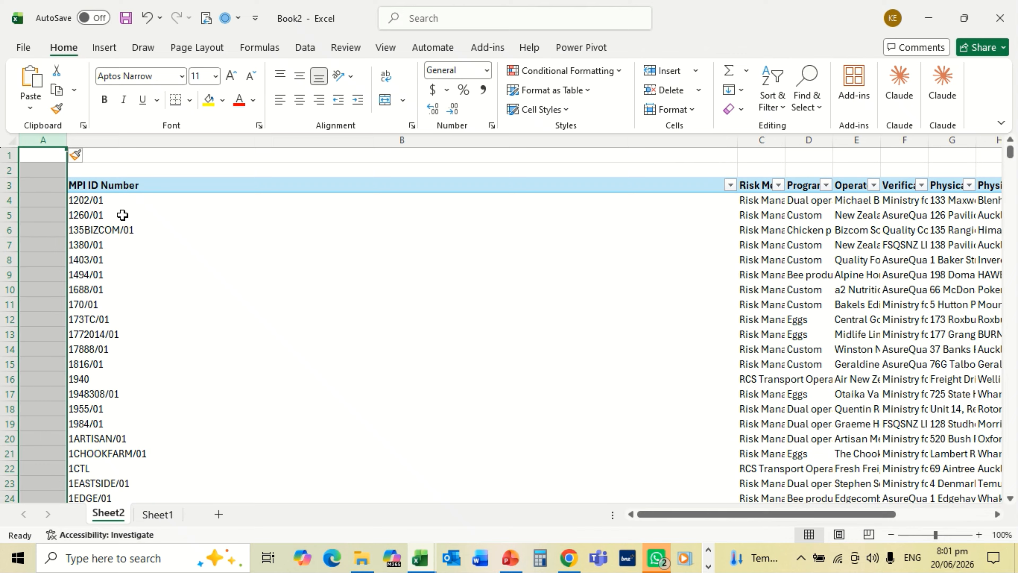
{"action": "left_click", "coordinate": [8, 140]}
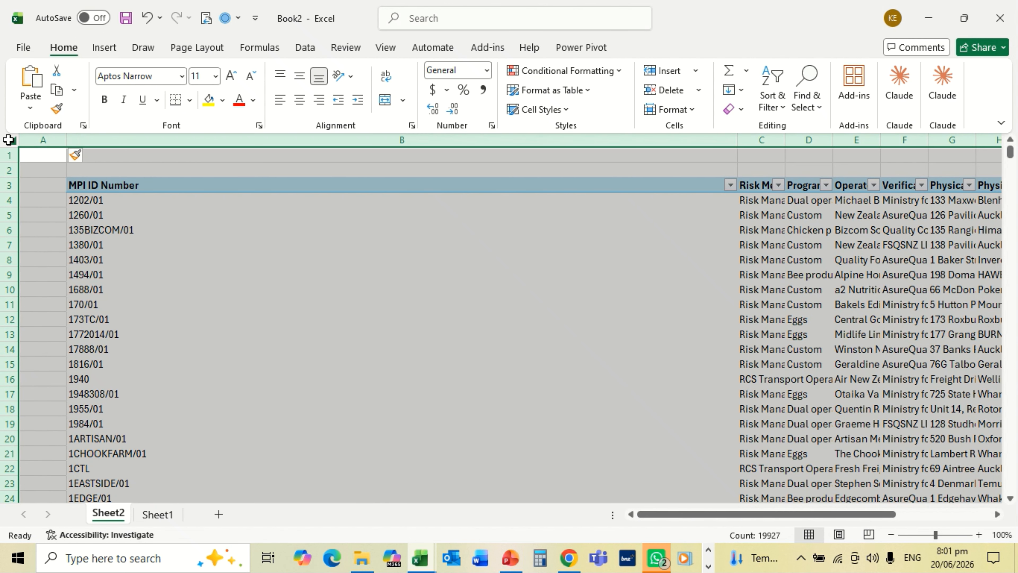
{"action": "left_click_drag", "start_coordinate": [66, 140], "coordinate": [66, 140]}
{"action": "double_click", "coordinate": [66, 140]}
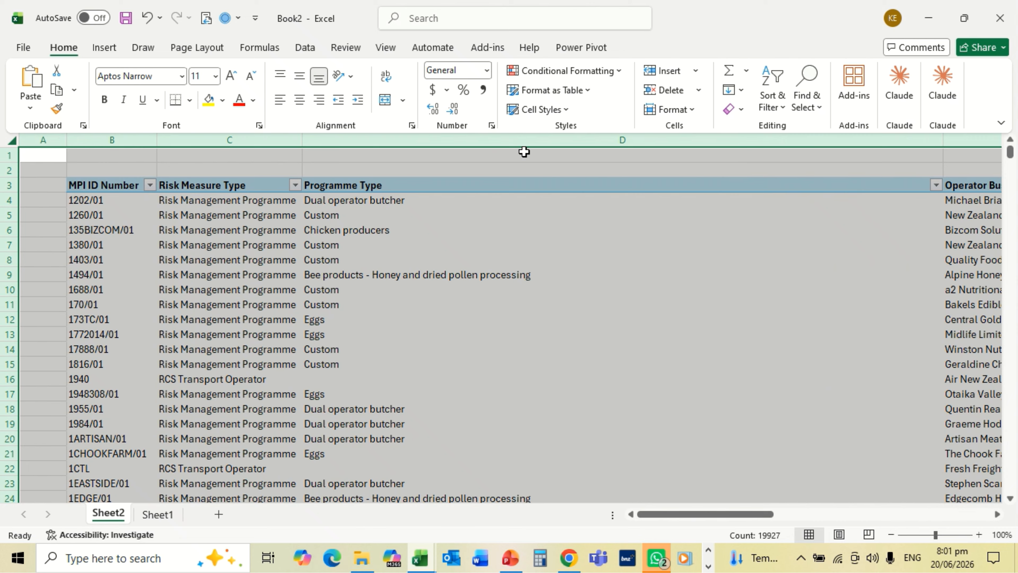
Set the width of the Programme Type column to 30.
{"action": "left_click", "coordinate": [521, 141]}
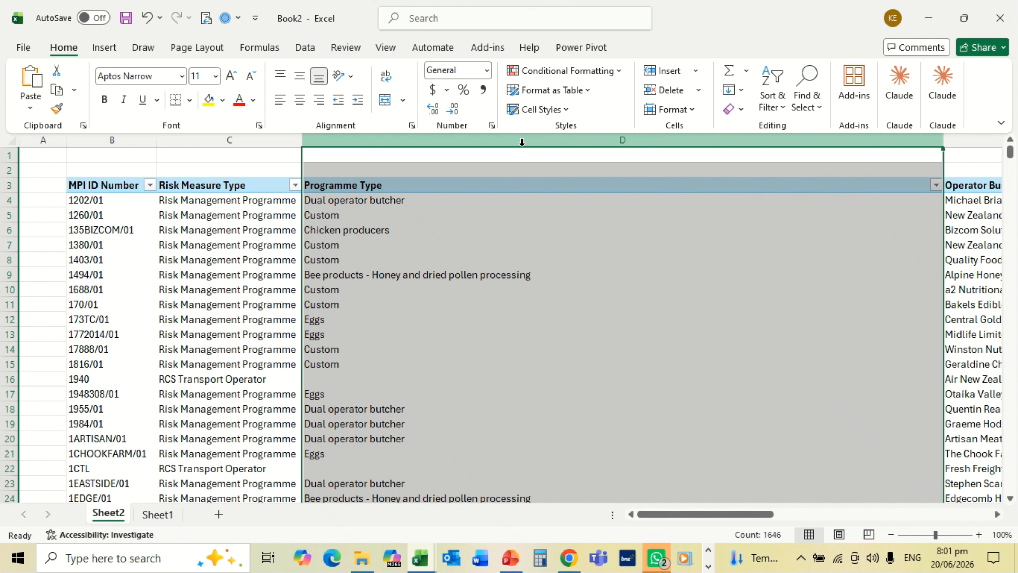
{"action": "right_click", "coordinate": [520, 141]}
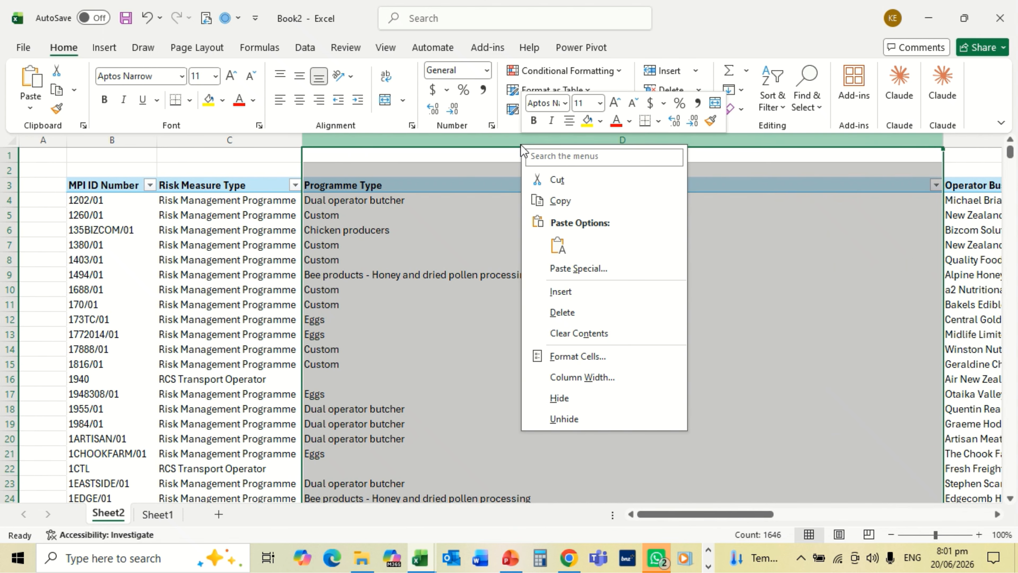
{"action": "left_click", "coordinate": [582, 377]}
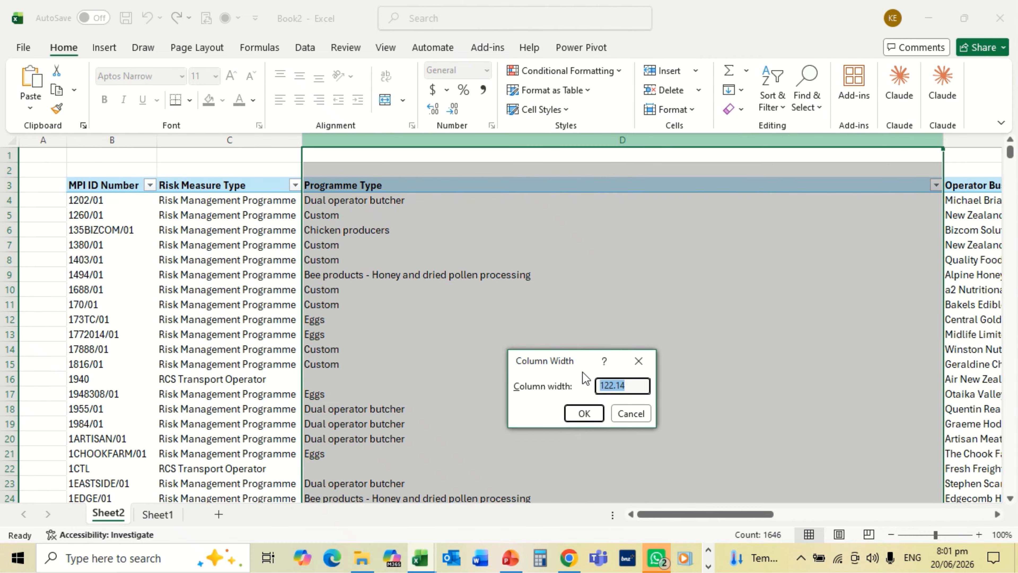
{"action": "type", "text": "30"}
{"action": "key", "text": "Return"}
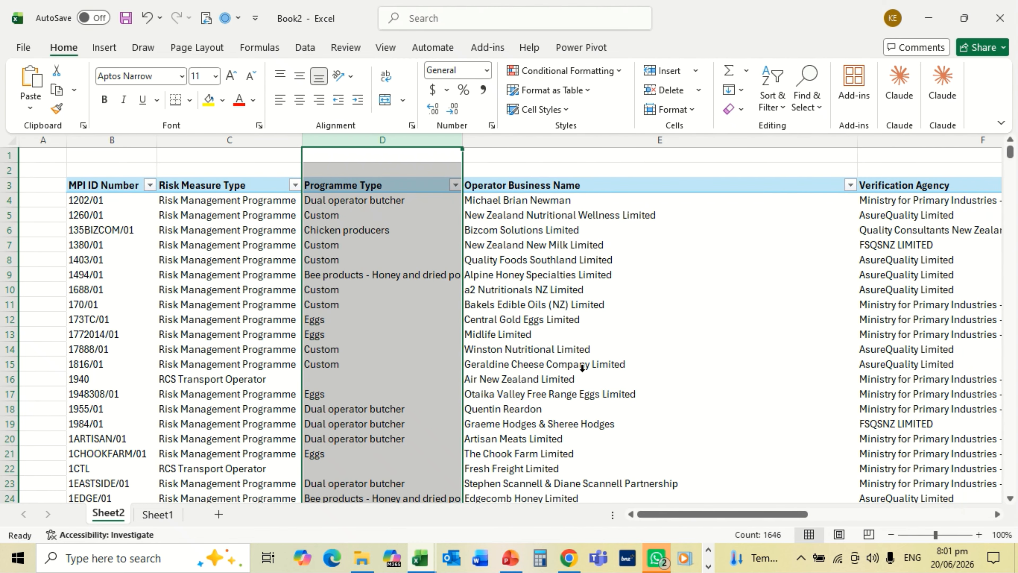
Turn on text wrapping for the Programme Type column.
{"action": "right_click", "coordinate": [372, 139]}
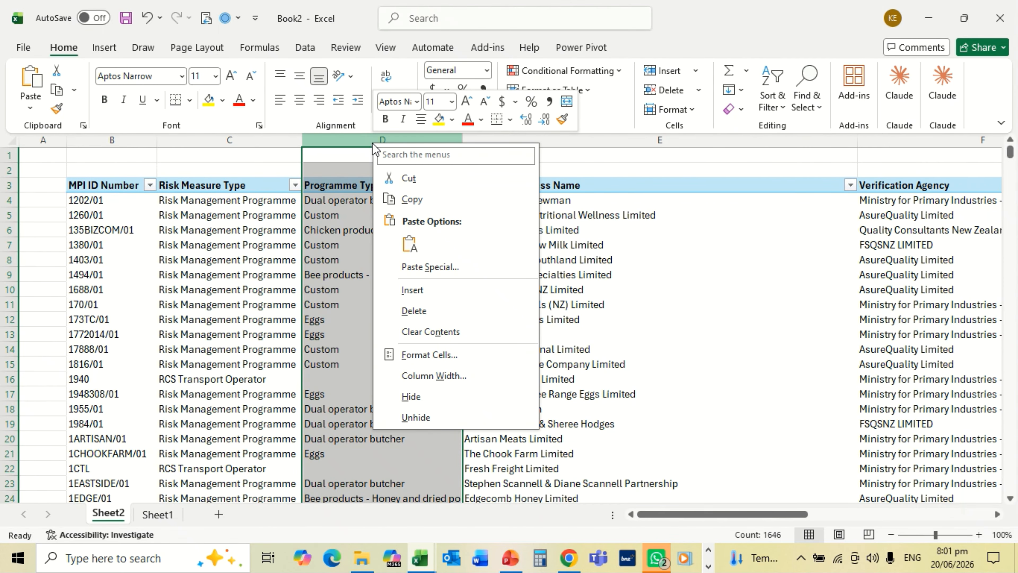
{"action": "left_click", "coordinate": [420, 355]}
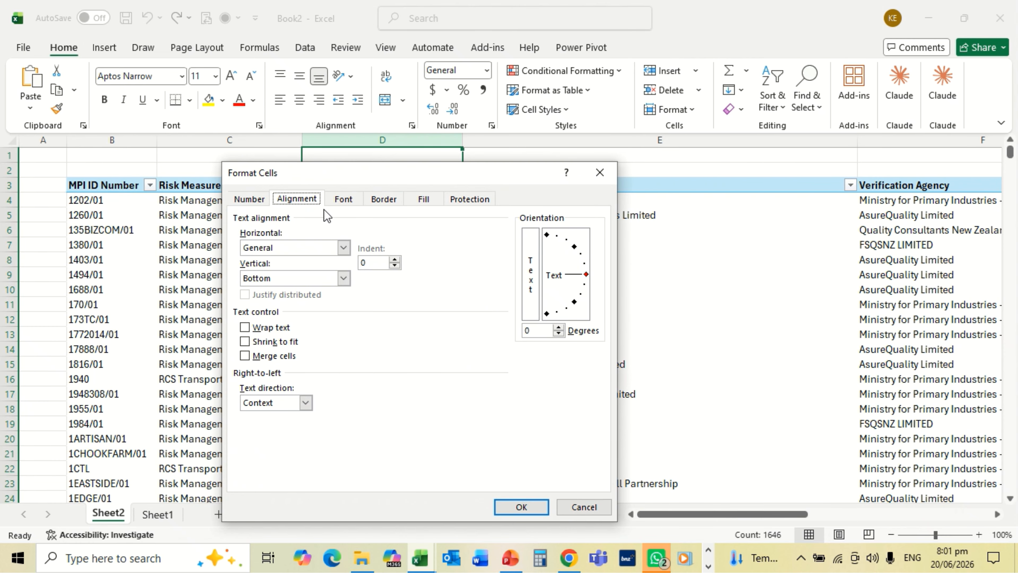
{"action": "left_click", "coordinate": [245, 327]}
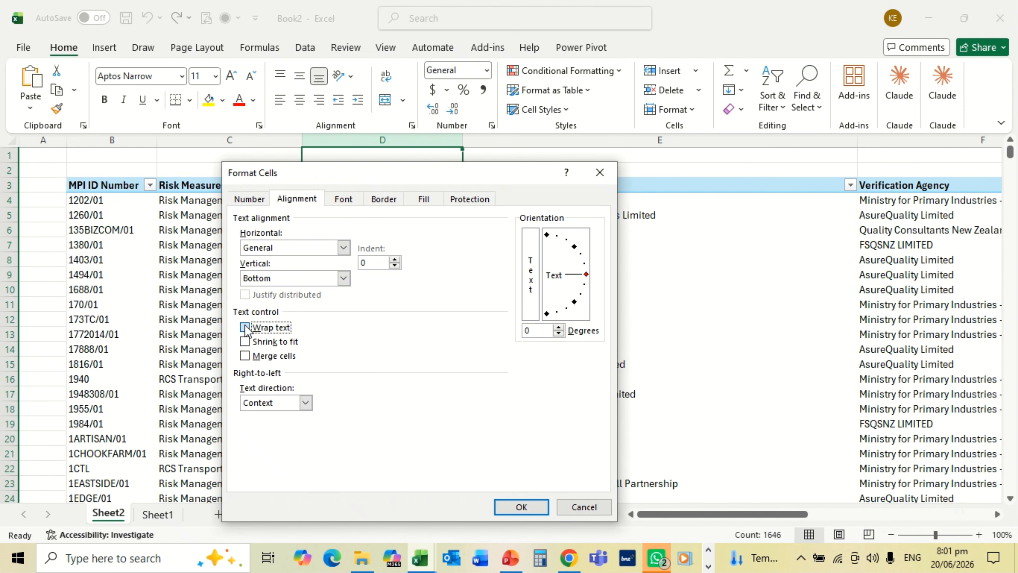
{"action": "left_click", "coordinate": [519, 506]}
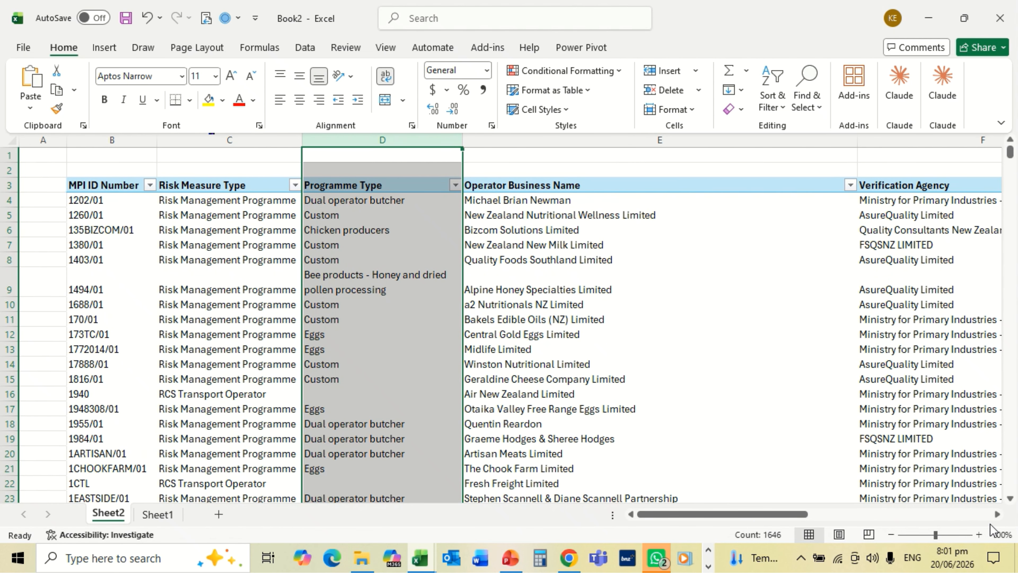
Blank out the "(blank)" item labels in the PivotTable's Transport and Depot columns.
{"action": "left_click", "coordinate": [996, 515]}
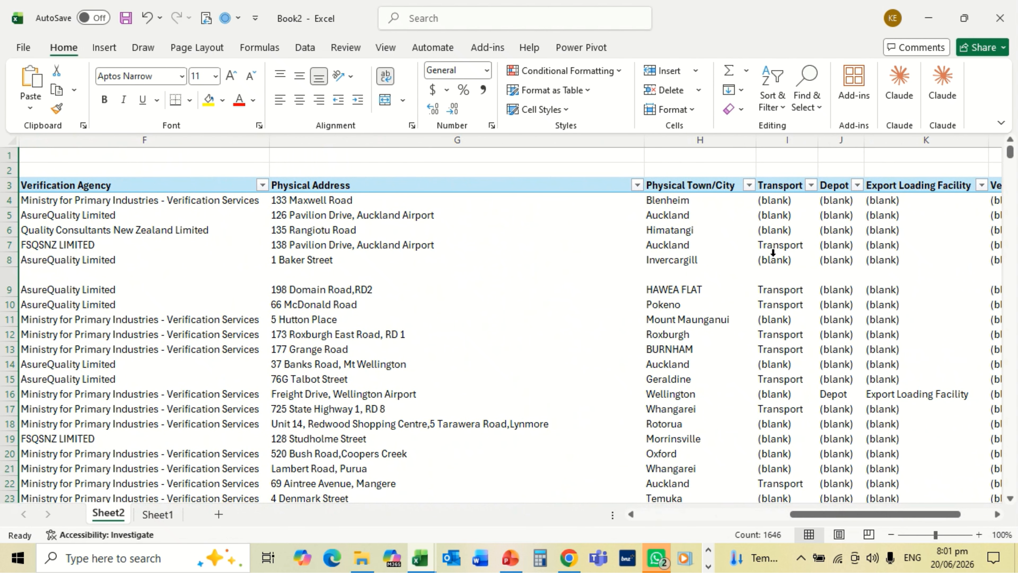
{"action": "left_click", "coordinate": [774, 232]}
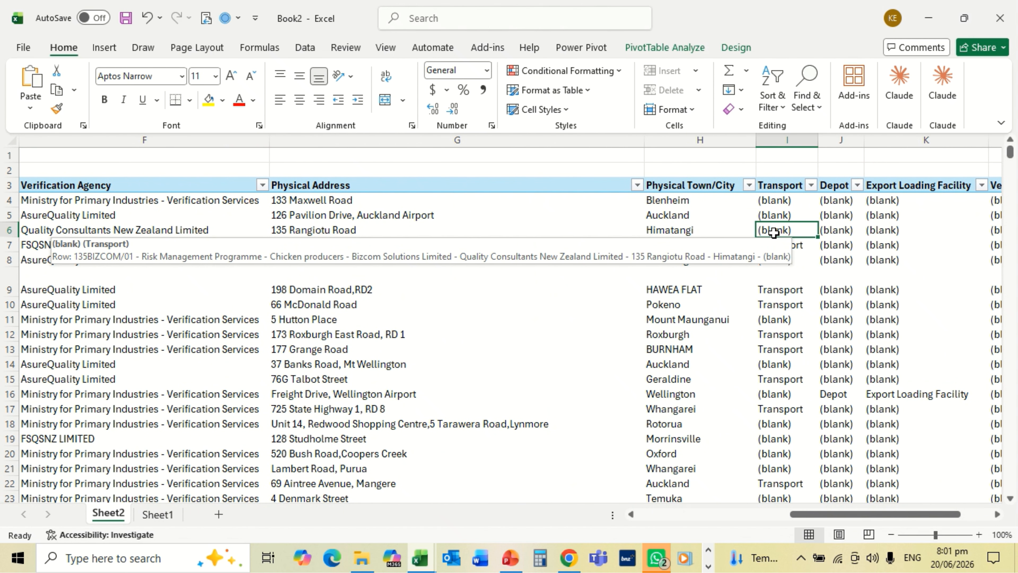
{"action": "key", "text": "BackSpace"}
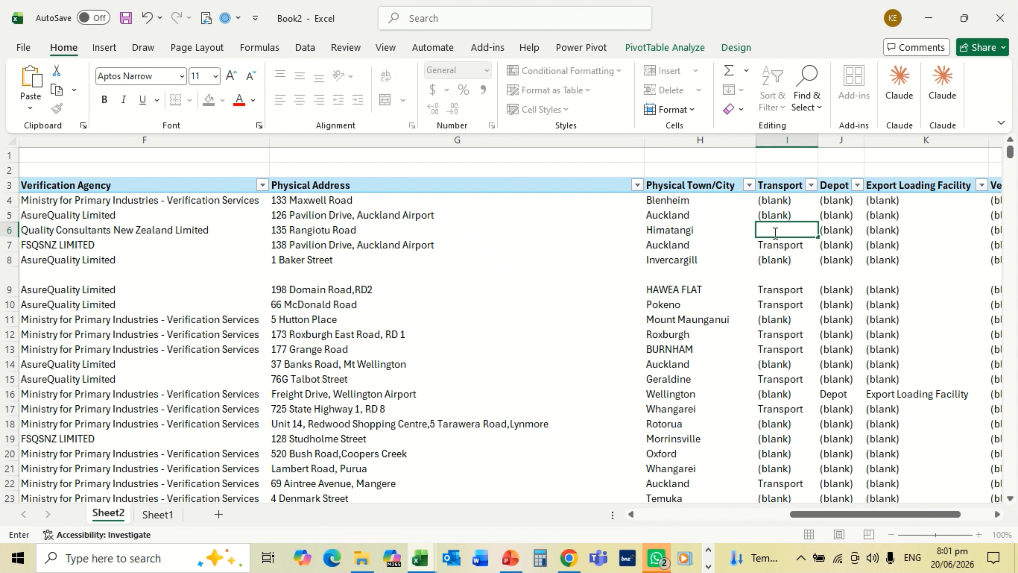
{"action": "key", "text": "Return"}
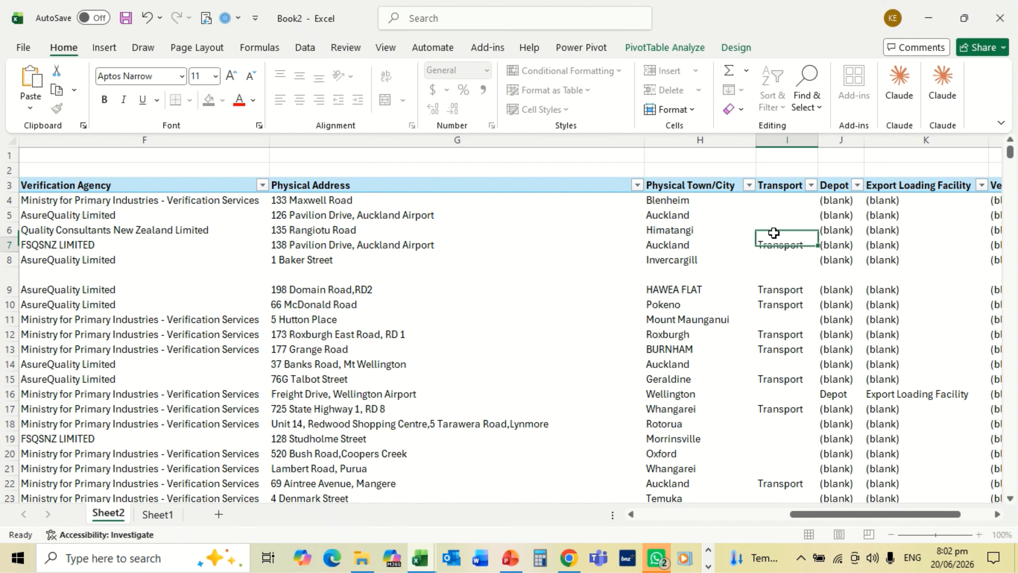
{"action": "left_click", "coordinate": [834, 217]}
{"action": "key", "text": "BackSpace"}
{"action": "key", "text": "Return"}
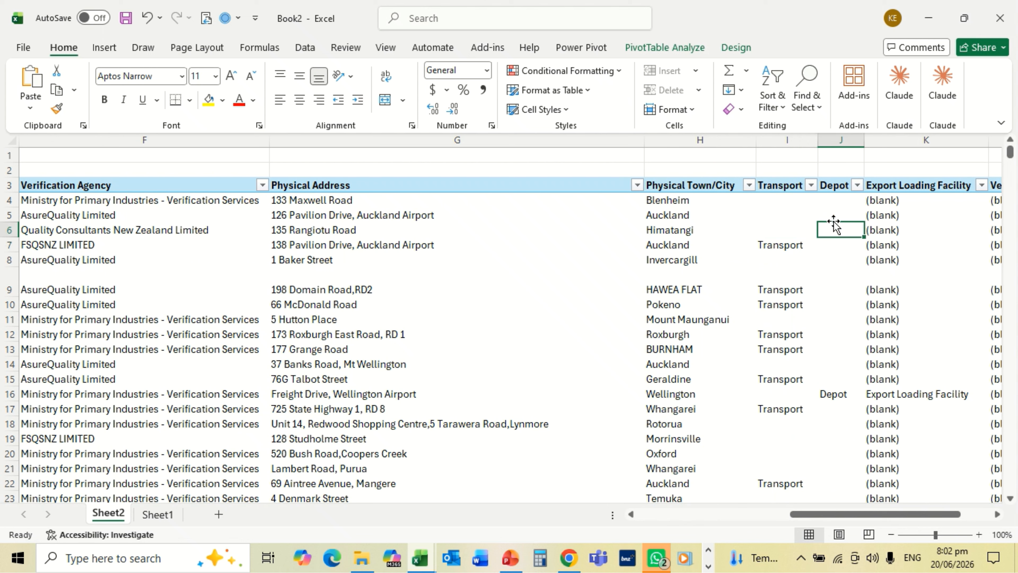
Blank out the "(blank)" item labels in the Export Loading Facility and Vehicle Docking Facility columns.
{"action": "left_click", "coordinate": [879, 231]}
{"action": "key", "text": "BackSpace"}
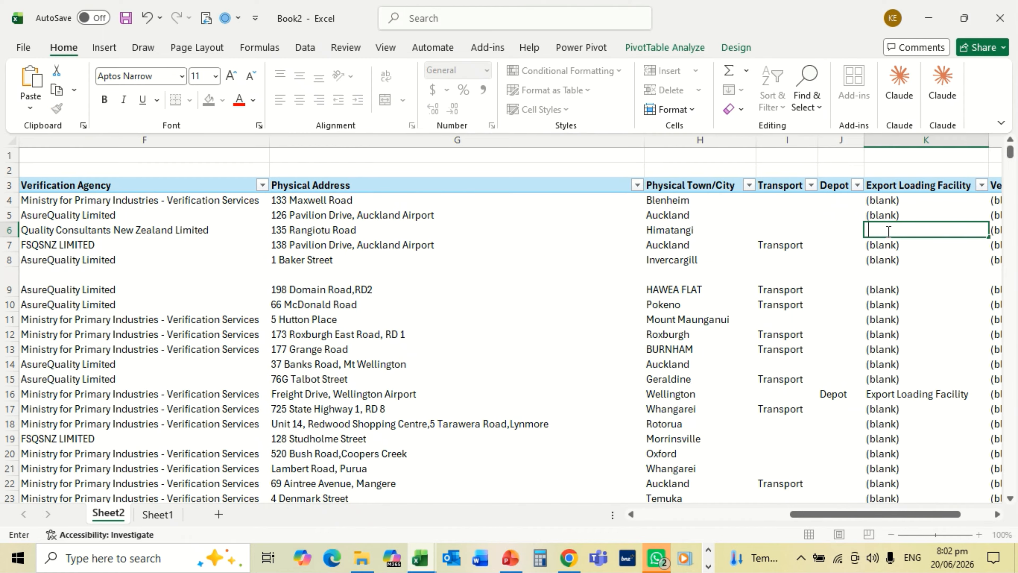
{"action": "key", "text": "Return"}
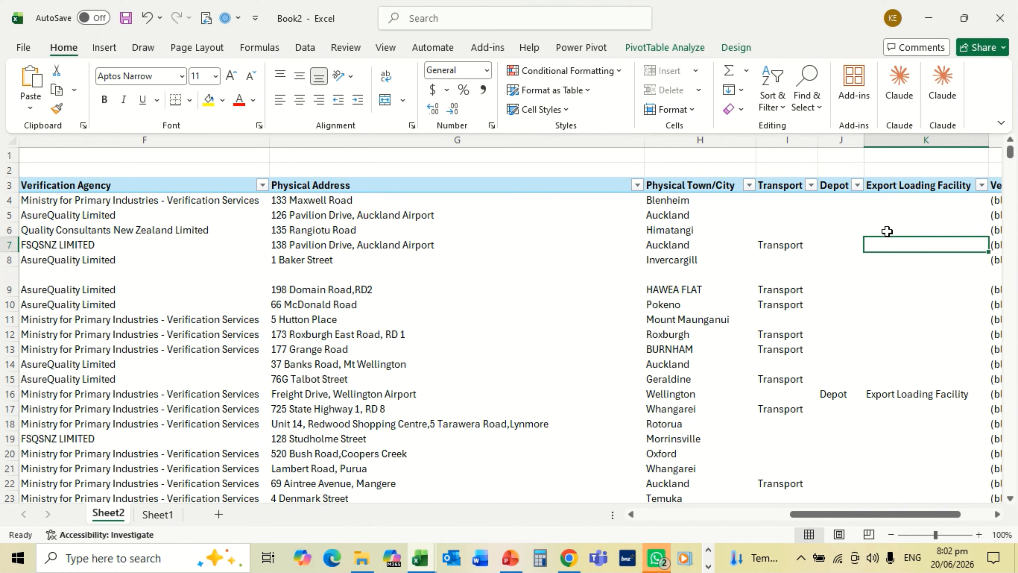
{"action": "left_click", "coordinate": [997, 514]}
{"action": "left_click", "coordinate": [997, 515]}
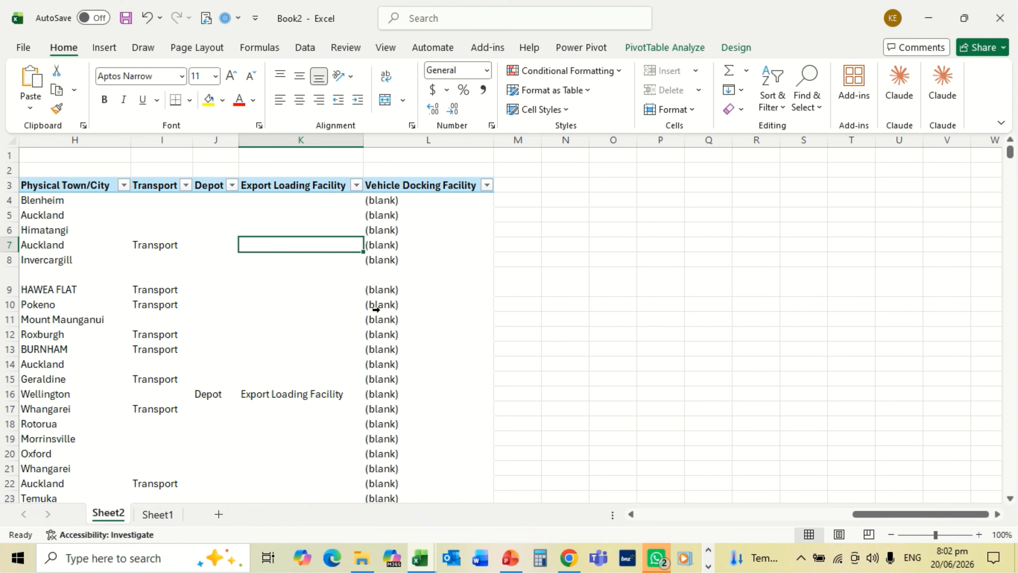
{"action": "left_click", "coordinate": [385, 321]}
{"action": "key", "text": "Return"}
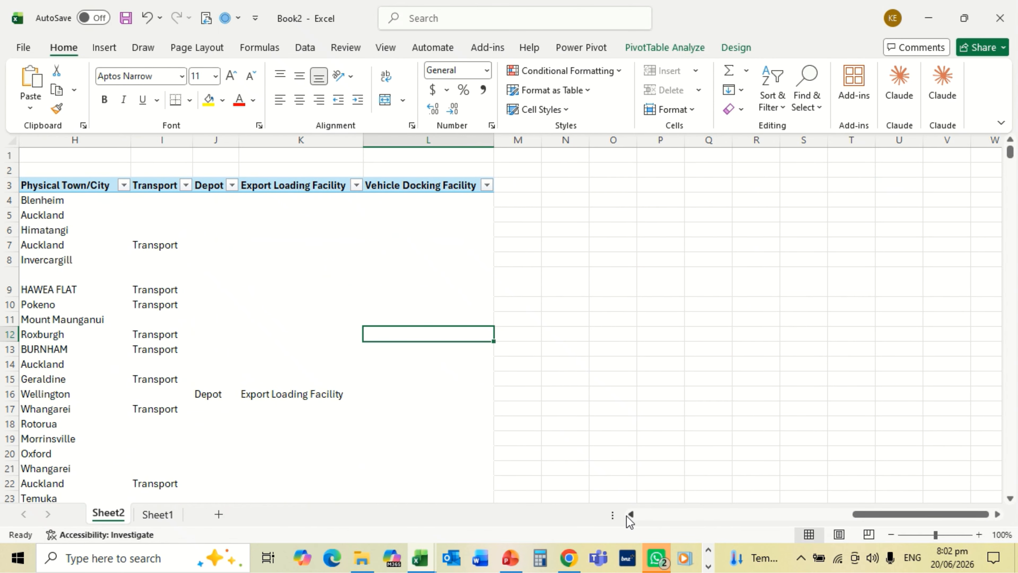
Turn off autofitting of column widths on update in the PivotTable's options.
{"action": "left_click_drag", "start_coordinate": [631, 515], "coordinate": [631, 516]}
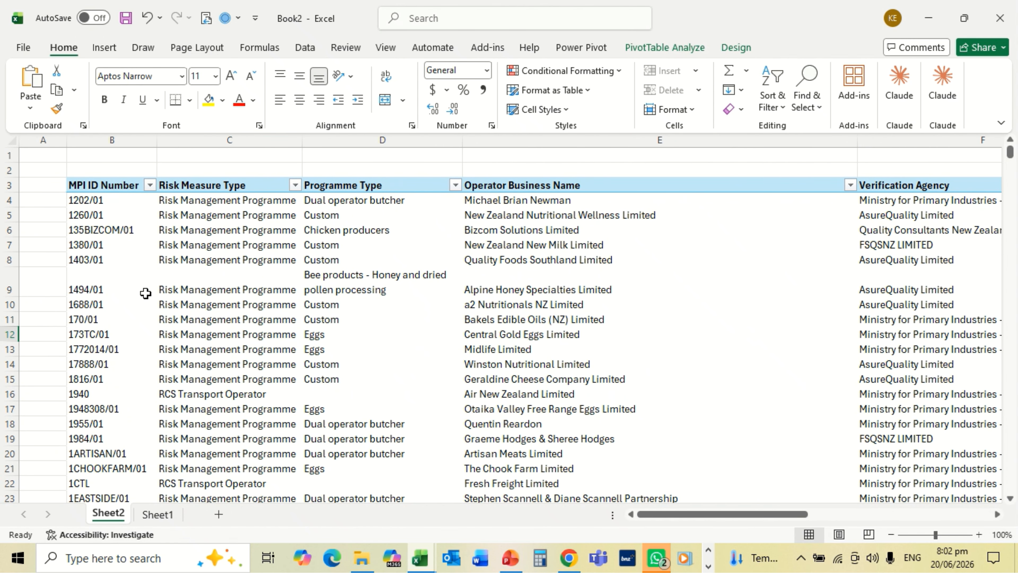
{"action": "right_click", "coordinate": [191, 312]}
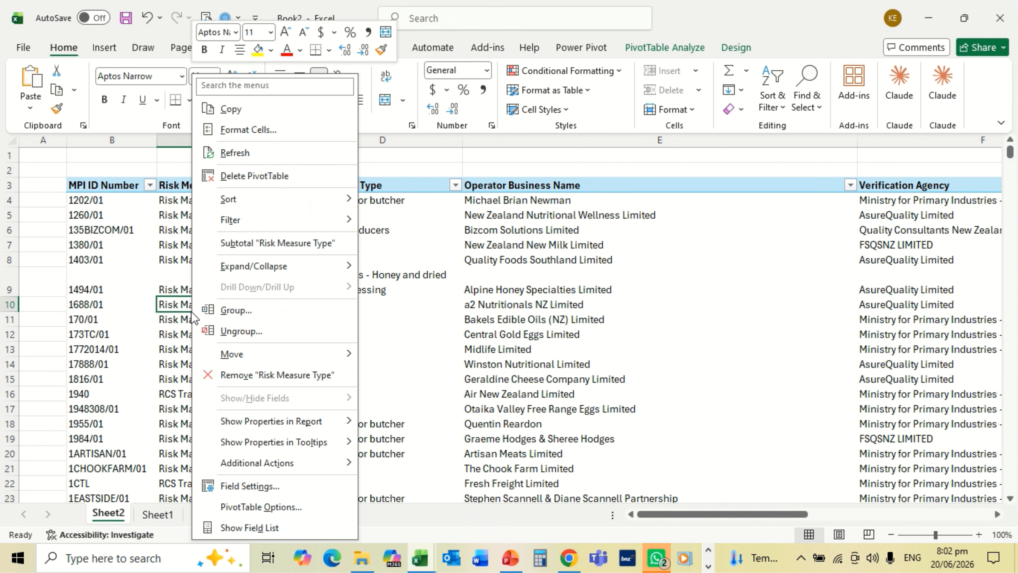
{"action": "left_click", "coordinate": [252, 506]}
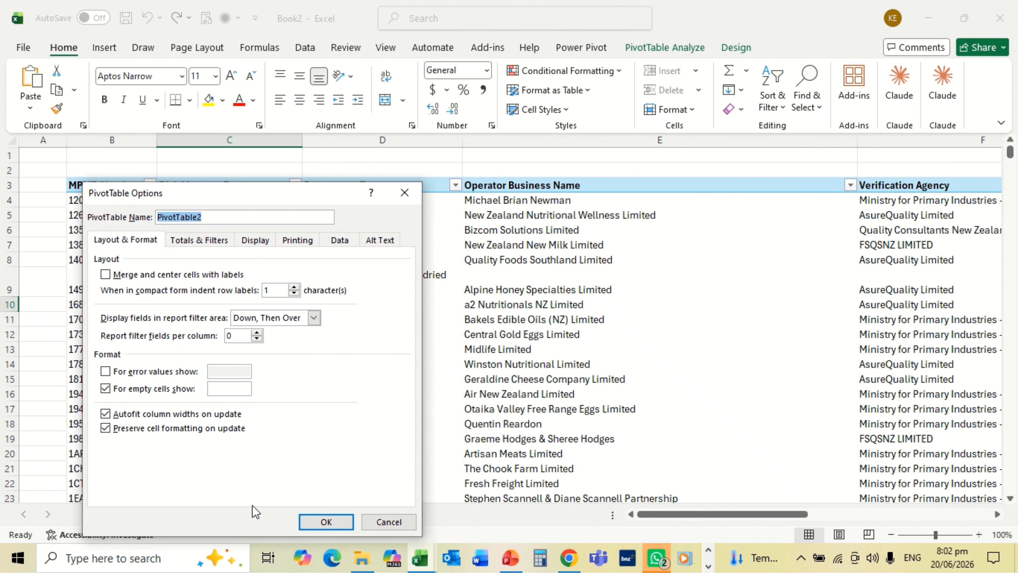
{"action": "left_click", "coordinate": [105, 413]}
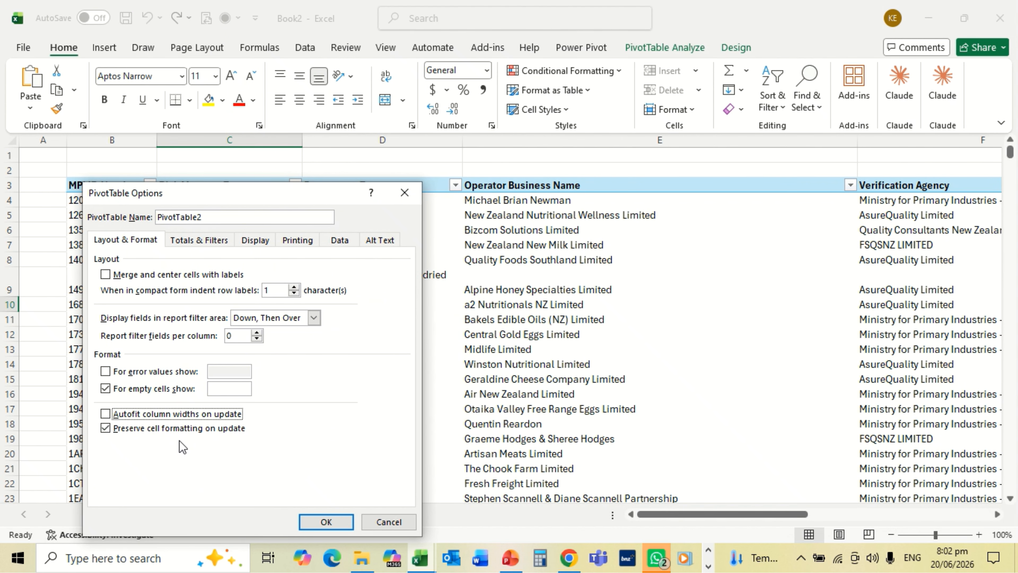
{"action": "left_click", "coordinate": [306, 523]}
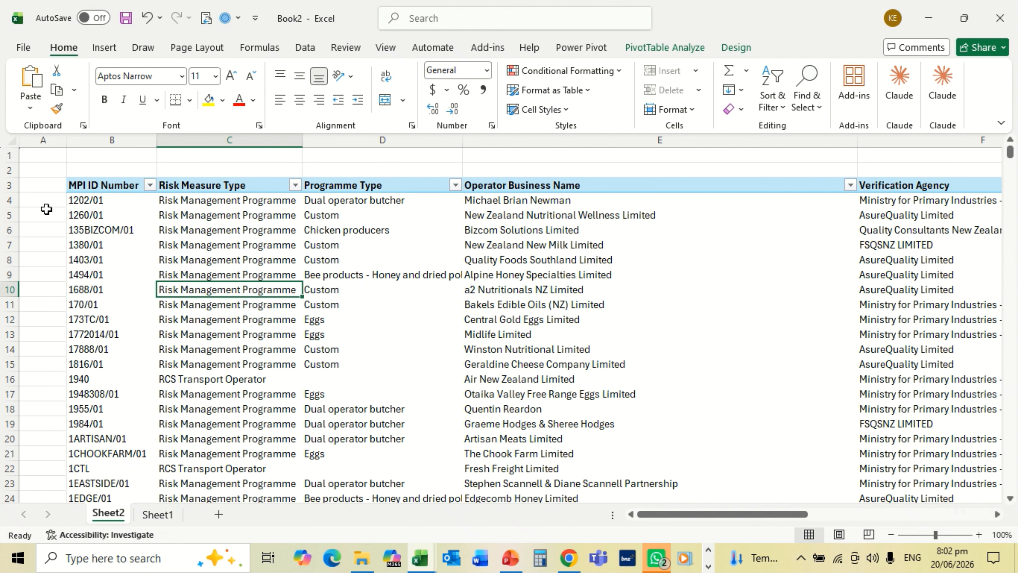
Insert eight blank rows above the PivotTable and select a single cell in its Risk Measure Type column.
{"action": "left_click", "coordinate": [7, 155]}
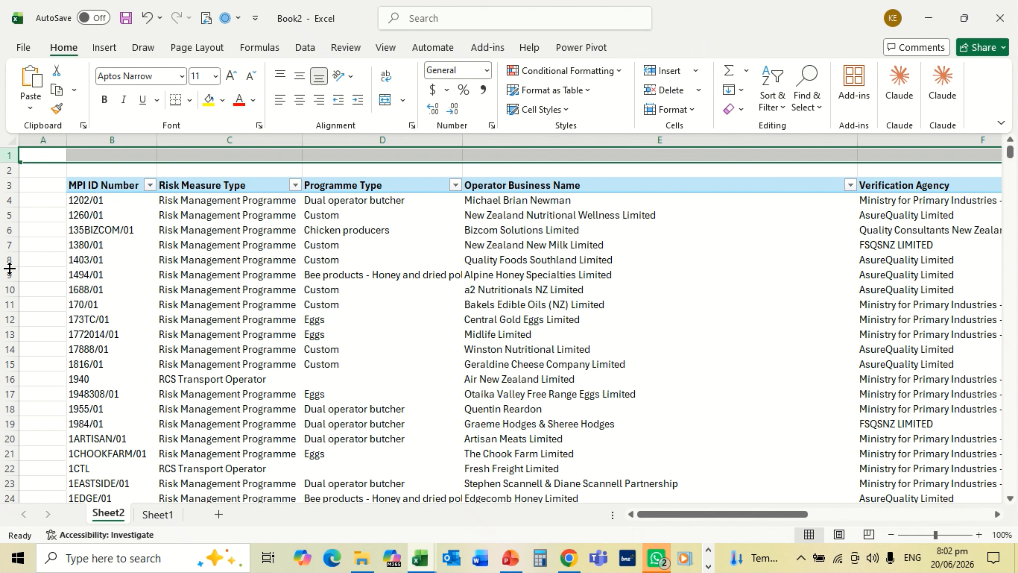
{"action": "left_click", "coordinate": [6, 259], "text": "shift"}
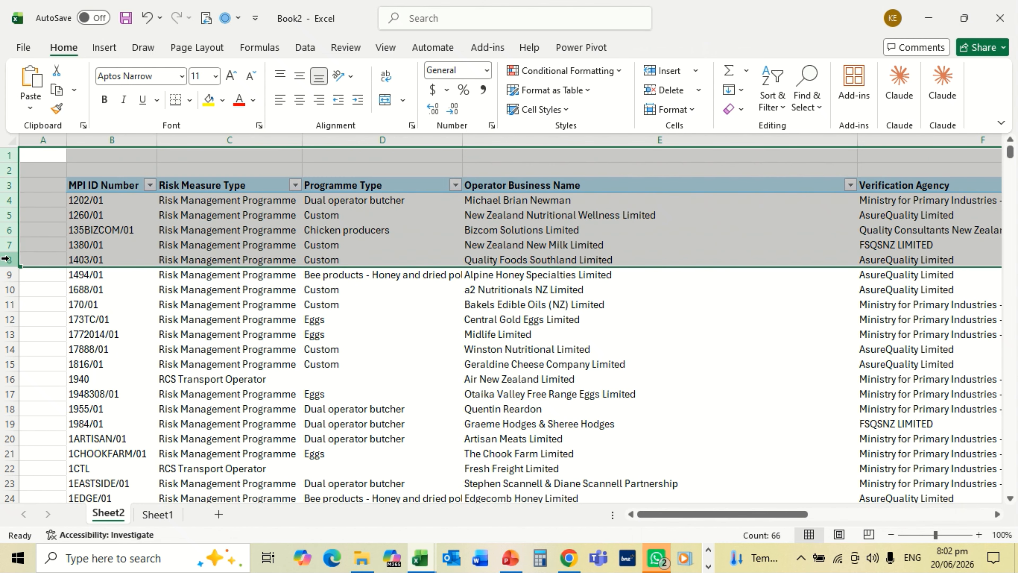
{"action": "right_click", "coordinate": [6, 259]}
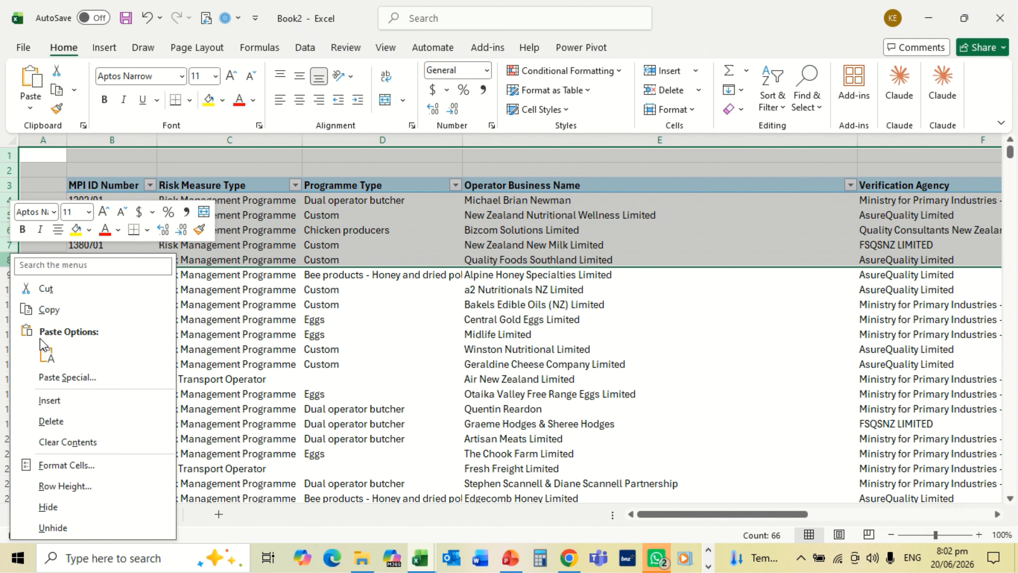
{"action": "left_click", "coordinate": [51, 399]}
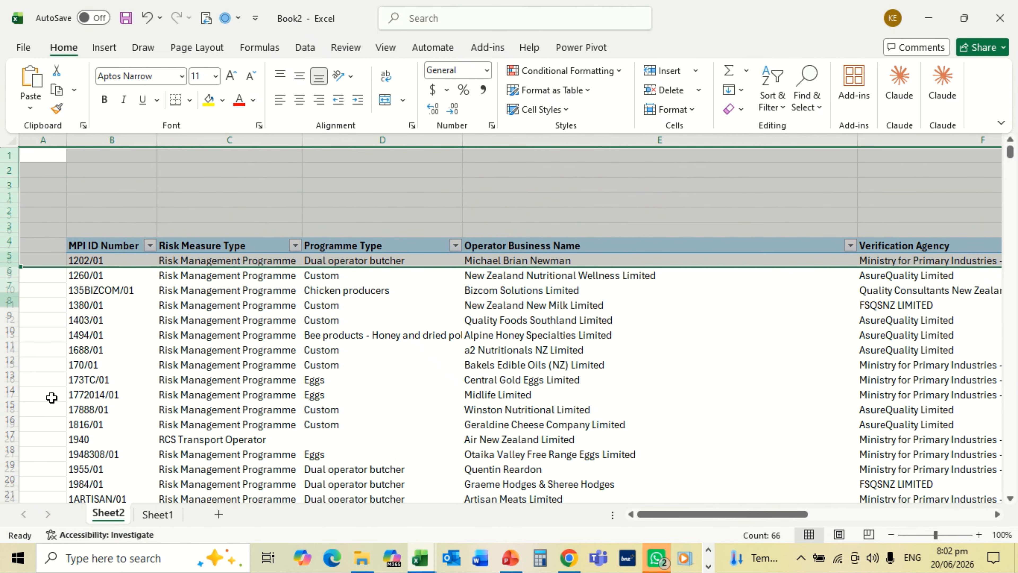
{"action": "left_click", "coordinate": [262, 327]}
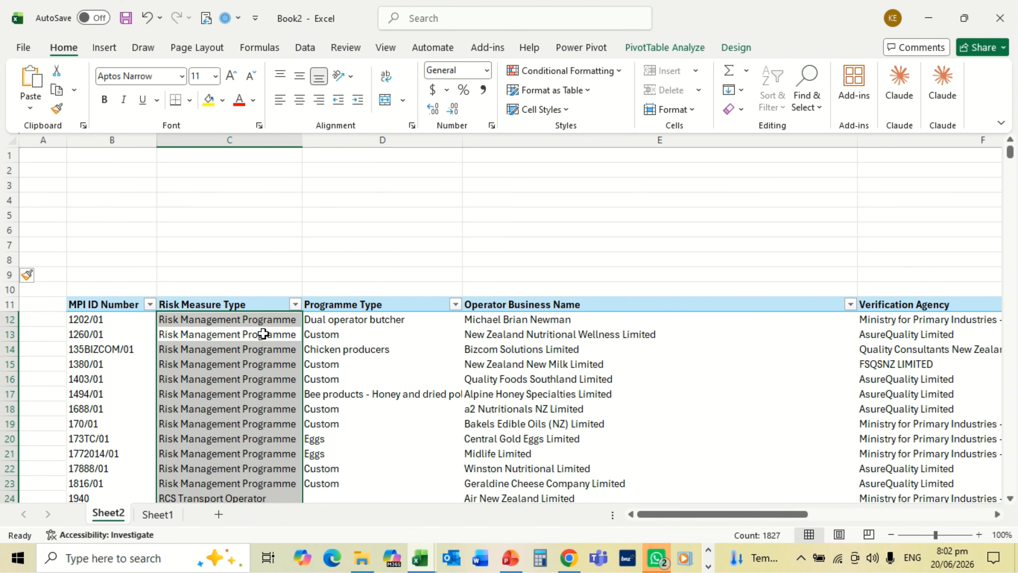
{"action": "left_click", "coordinate": [263, 336]}
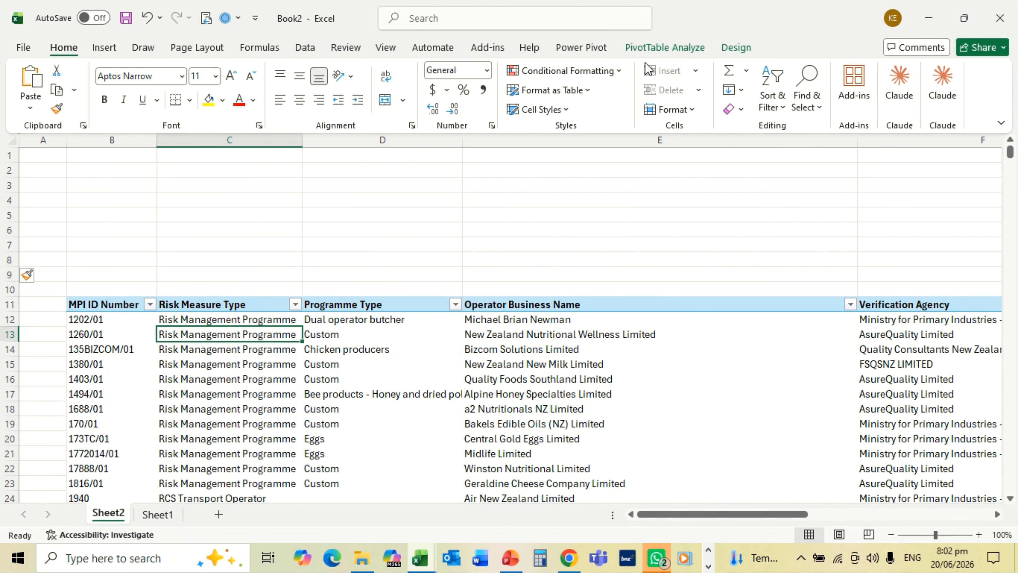
Start inserting slicers for the PivotTable, choosing the Depot and Export Loading Facility fields.
{"action": "left_click", "coordinate": [655, 49]}
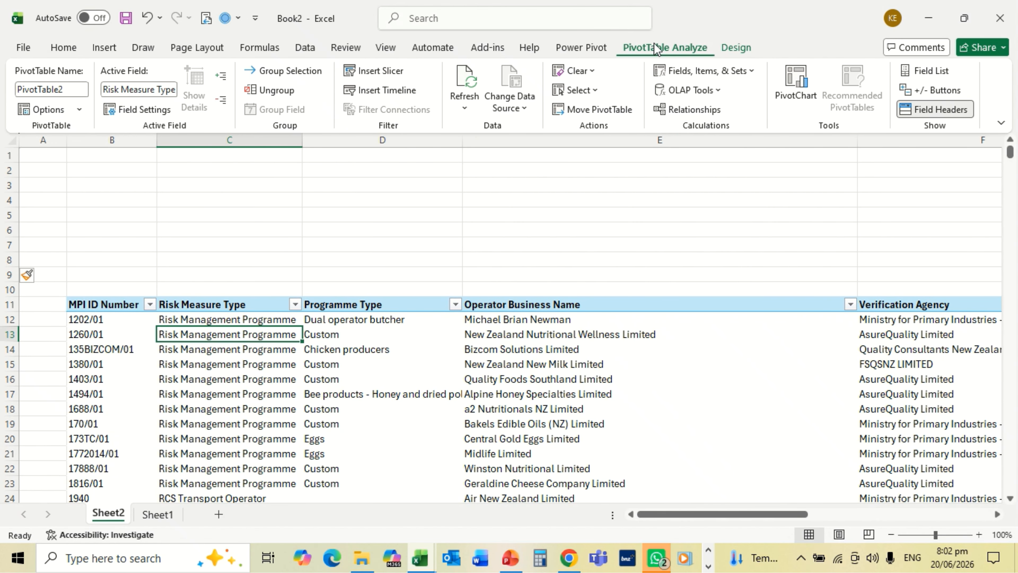
{"action": "left_click", "coordinate": [388, 73]}
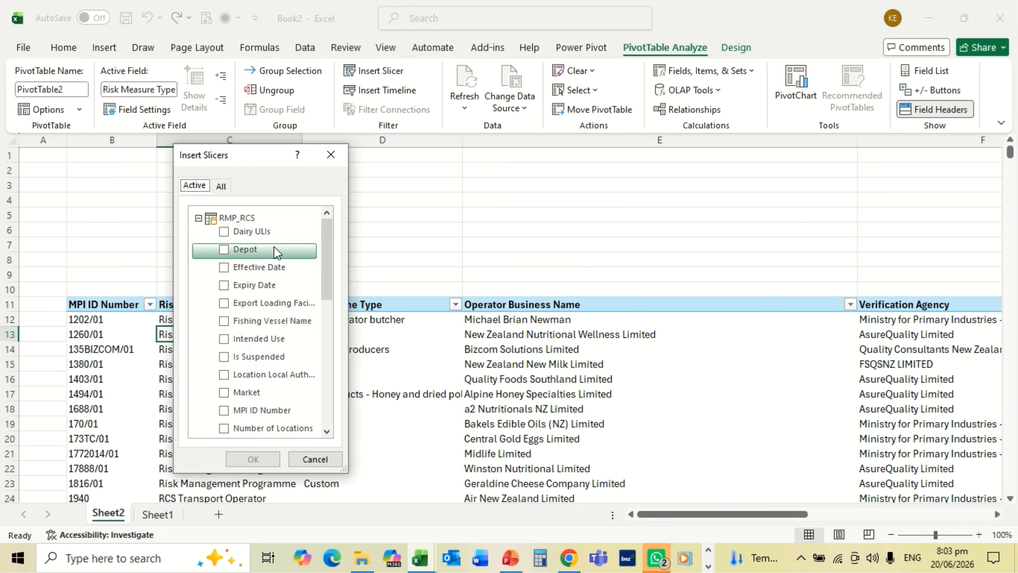
{"action": "left_click", "coordinate": [224, 251]}
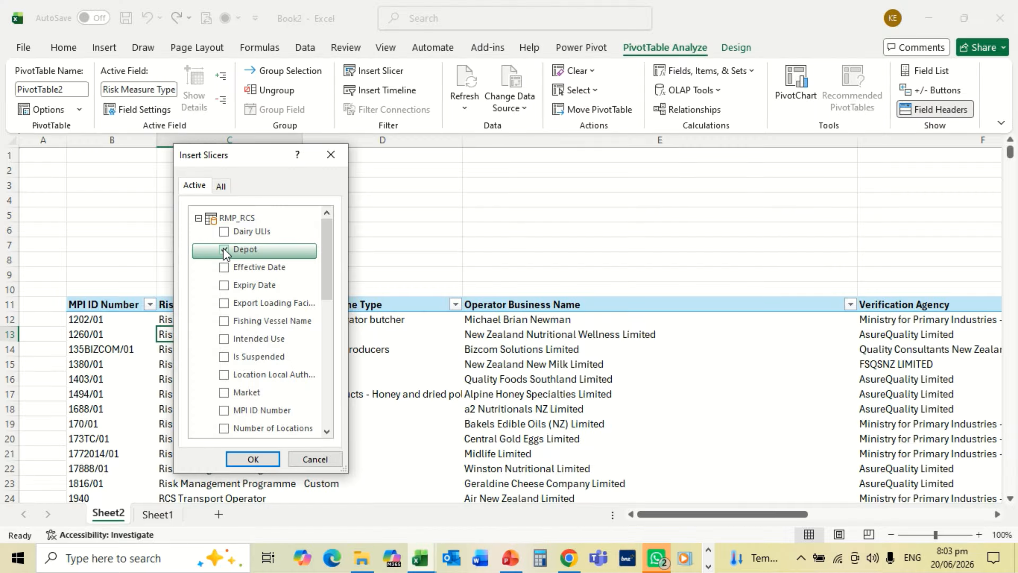
{"action": "left_click", "coordinate": [224, 304]}
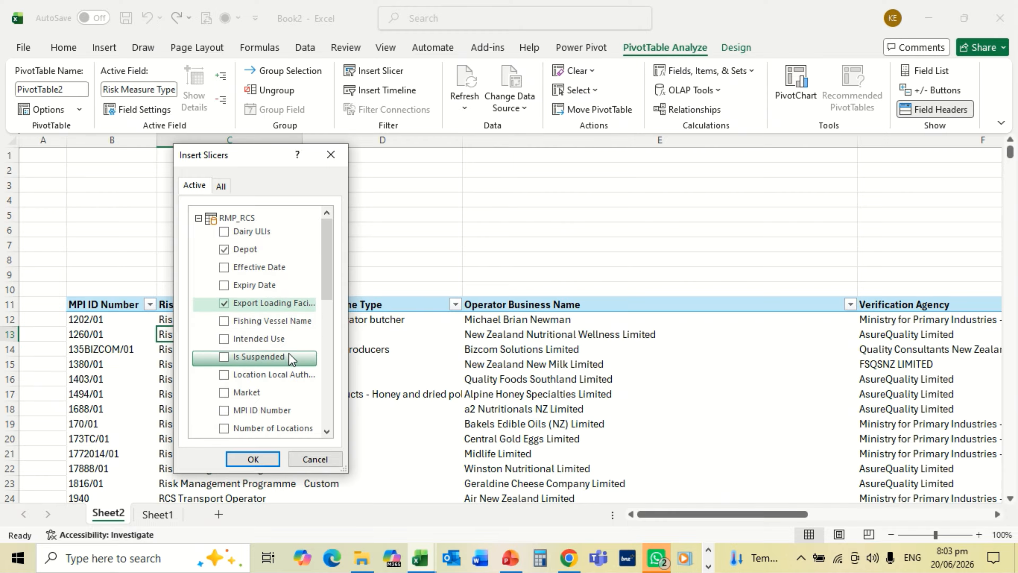
Add the Risk Measure Type field to the slicer selection.
{"action": "left_click", "coordinate": [326, 431]}
{"action": "left_click", "coordinate": [326, 431]}
{"action": "left_click", "coordinate": [325, 431]}
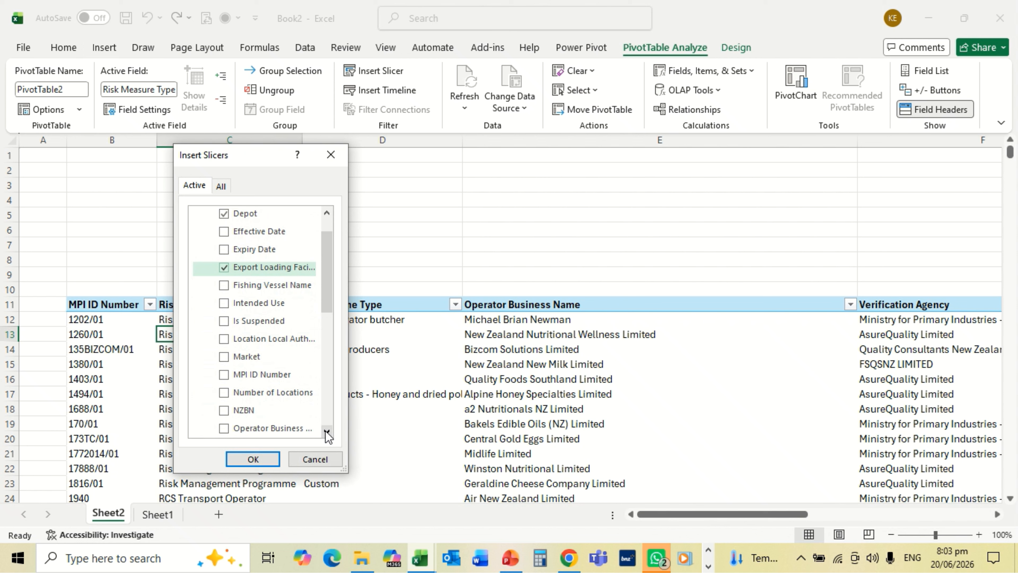
{"action": "left_click", "coordinate": [326, 431]}
{"action": "left_click", "coordinate": [326, 431]}
{"action": "left_click", "coordinate": [325, 431]}
{"action": "left_click", "coordinate": [326, 431]}
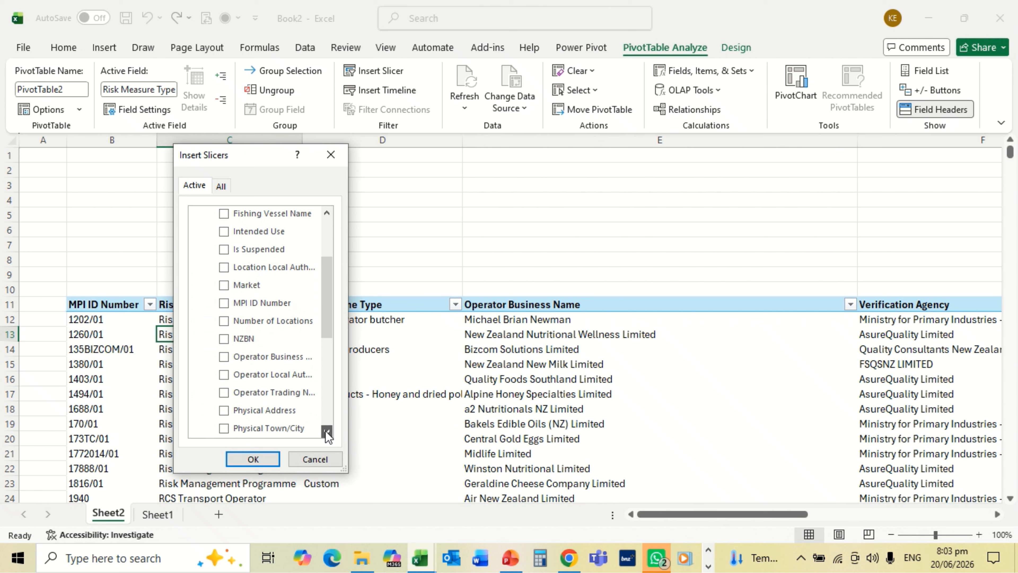
{"action": "left_click", "coordinate": [326, 431]}
{"action": "left_click", "coordinate": [325, 431]}
{"action": "left_click", "coordinate": [325, 431]}
{"action": "left_click", "coordinate": [326, 431]}
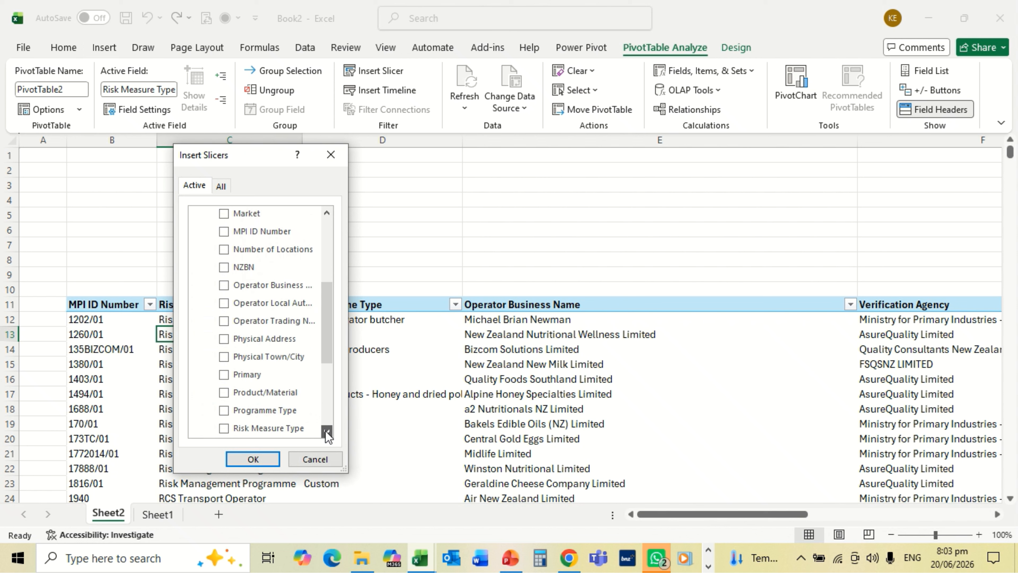
{"action": "left_click", "coordinate": [326, 430]}
{"action": "left_click", "coordinate": [325, 431]}
{"action": "left_click", "coordinate": [326, 431]}
{"action": "left_click", "coordinate": [326, 431]}
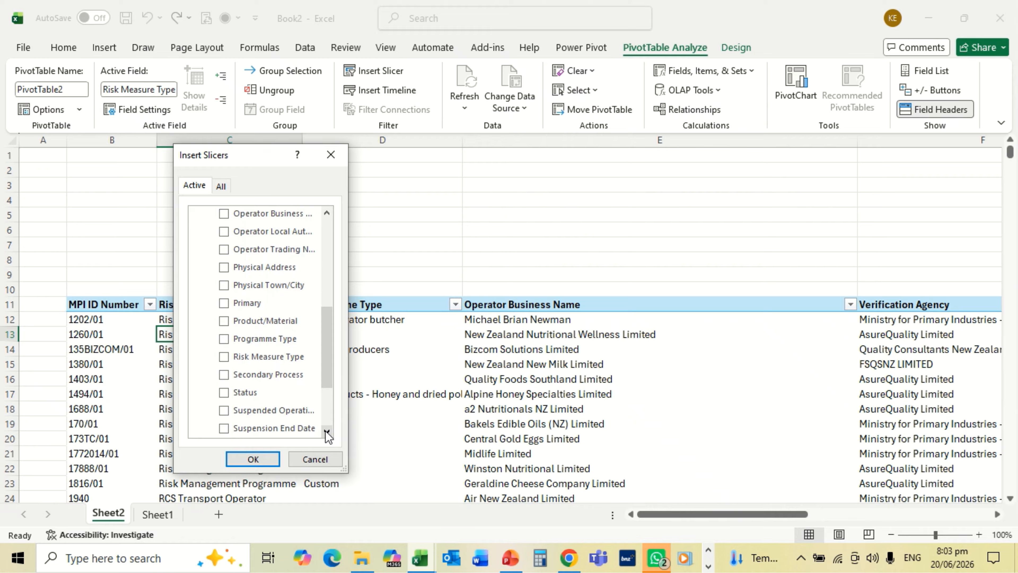
{"action": "left_click", "coordinate": [326, 431]}
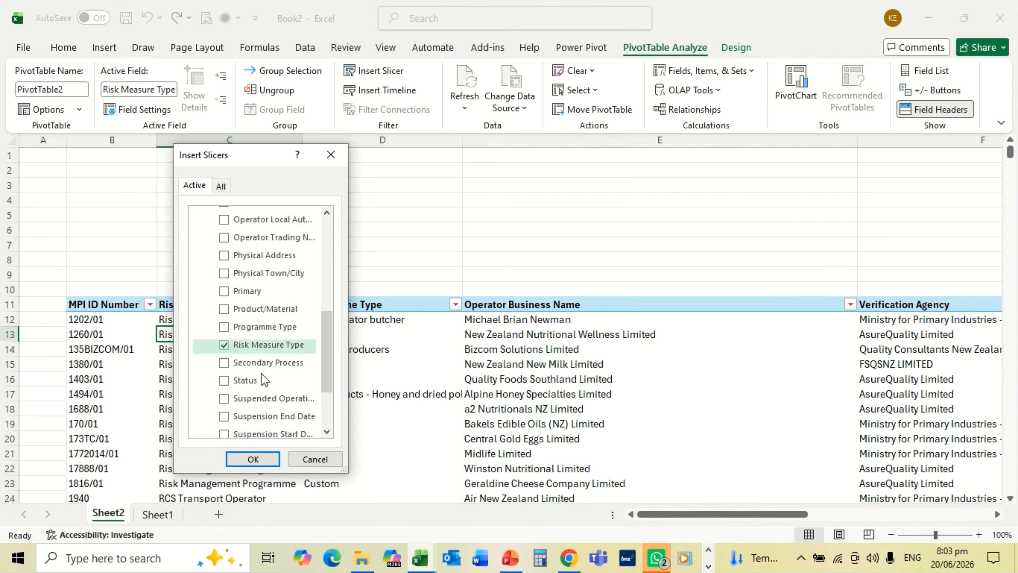
Add the Transport and Vehicle Docking Facility fields to the selection and insert the slicers.
{"action": "left_click", "coordinate": [327, 430]}
{"action": "left_click", "coordinate": [327, 430]}
{"action": "left_click", "coordinate": [326, 430]}
{"action": "left_click", "coordinate": [326, 430]}
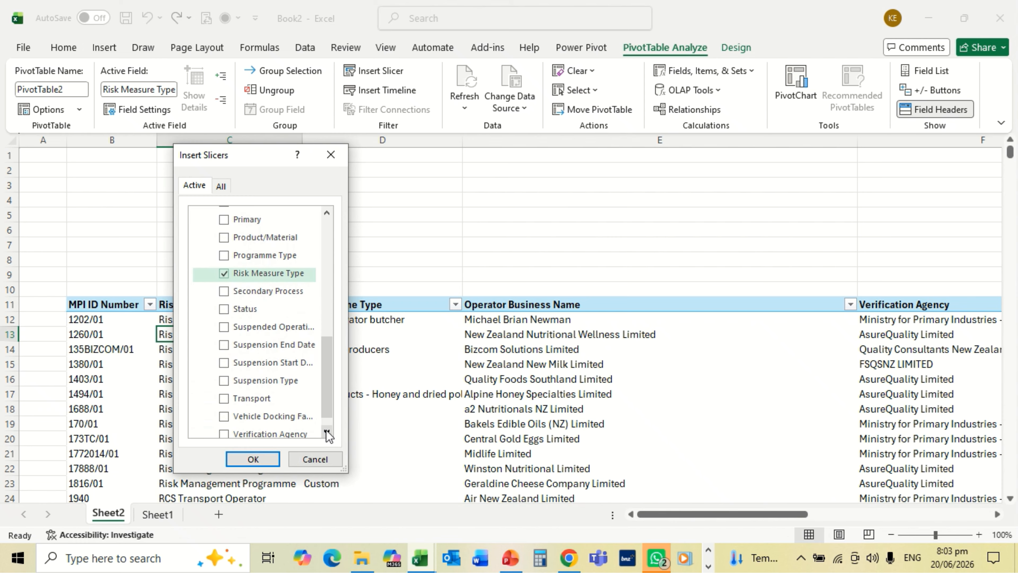
{"action": "left_click", "coordinate": [225, 399]}
{"action": "left_click", "coordinate": [224, 416]}
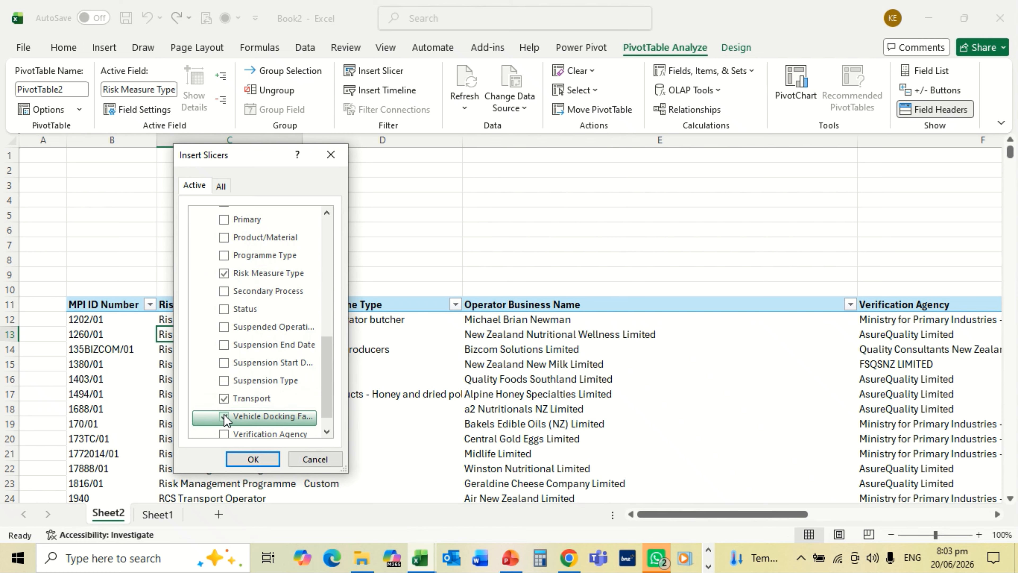
{"action": "left_click", "coordinate": [327, 432]}
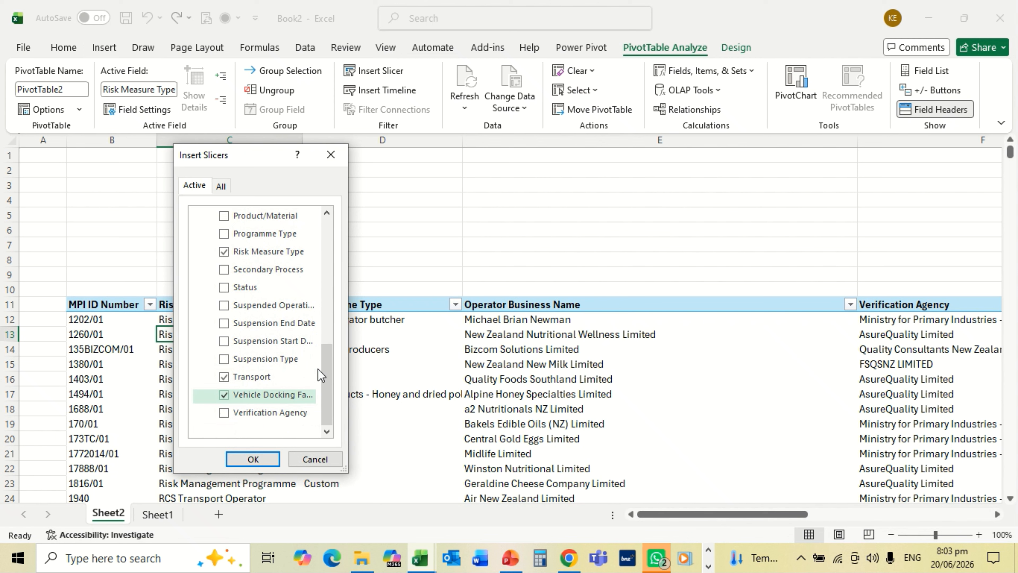
{"action": "left_click_drag", "start_coordinate": [325, 366], "coordinate": [327, 345]}
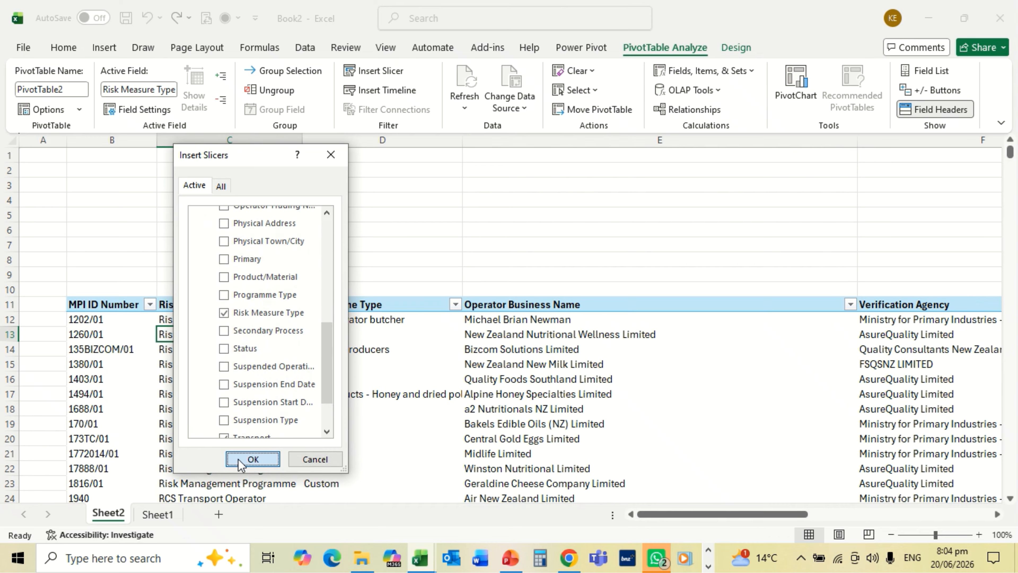
{"action": "left_click", "coordinate": [252, 459]}
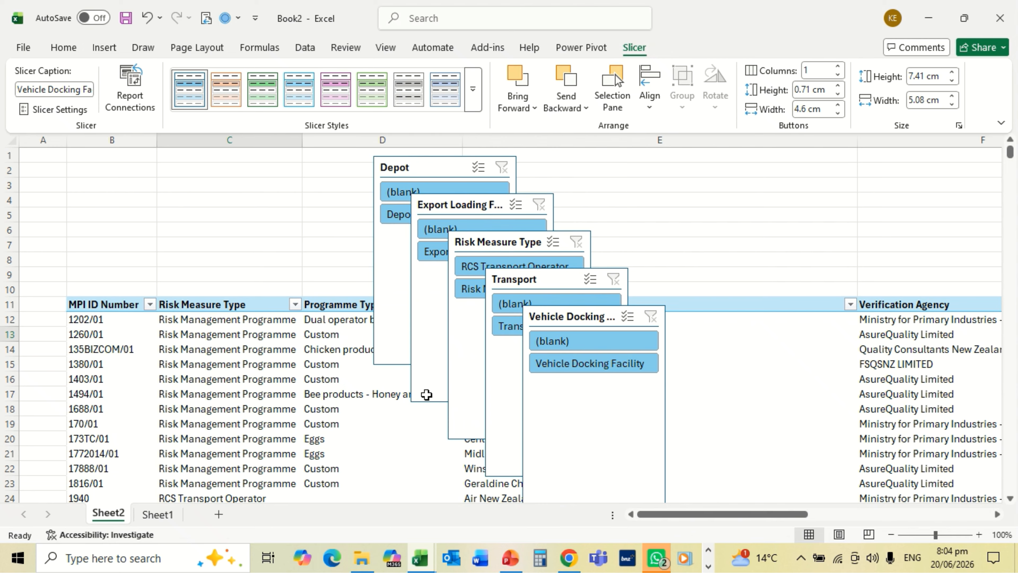
Arrange the slicers in a row above the PivotTable: Risk Measure Type, Transport, Depot, Export Loading Facility, Vehicle Docking Facility.
{"action": "left_click_drag", "start_coordinate": [481, 246], "coordinate": [340, 257]}
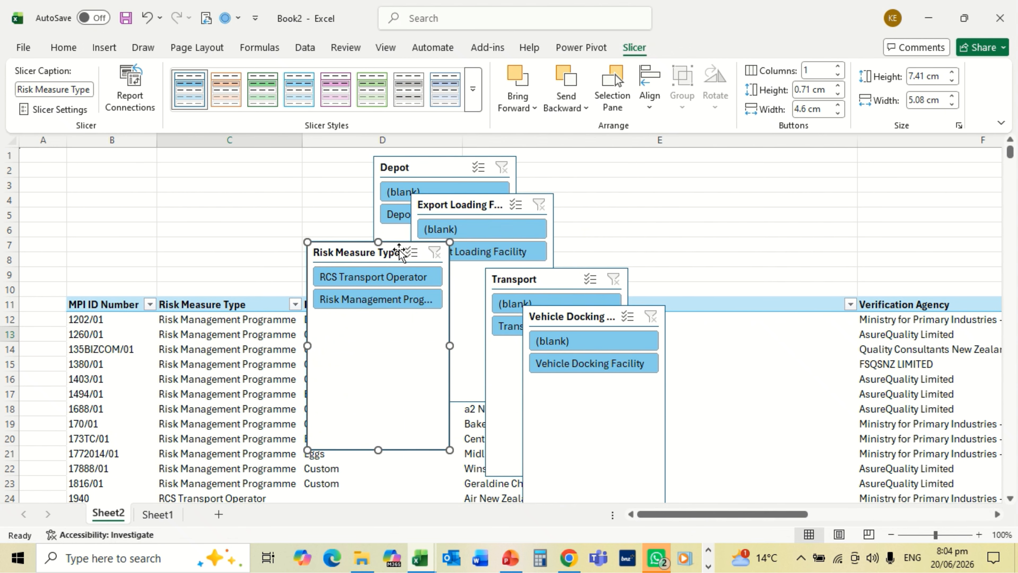
{"action": "left_click_drag", "start_coordinate": [358, 252], "coordinate": [220, 224]}
{"action": "left_click_drag", "start_coordinate": [219, 224], "coordinate": [125, 174]}
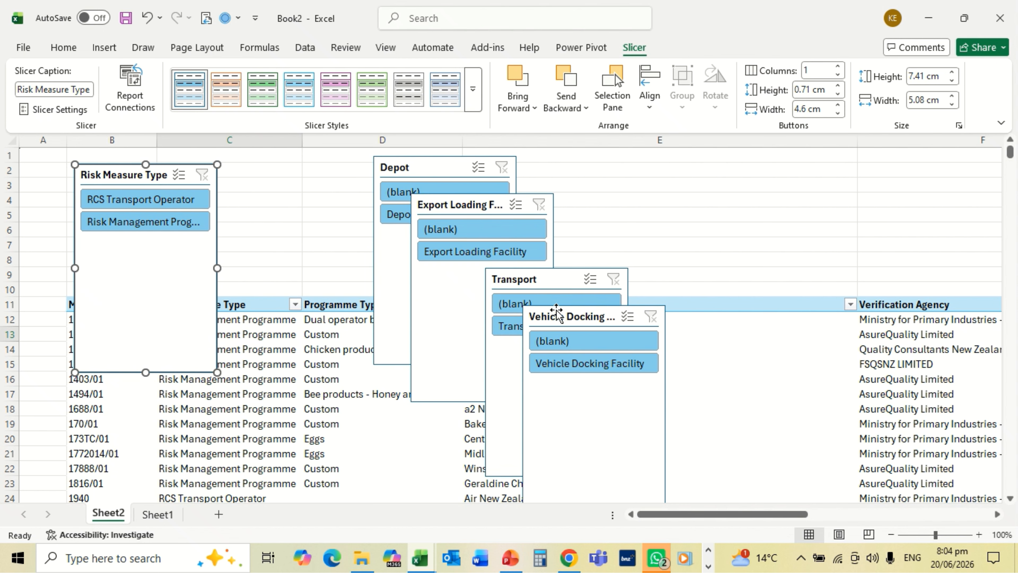
{"action": "left_click", "coordinate": [535, 280]}
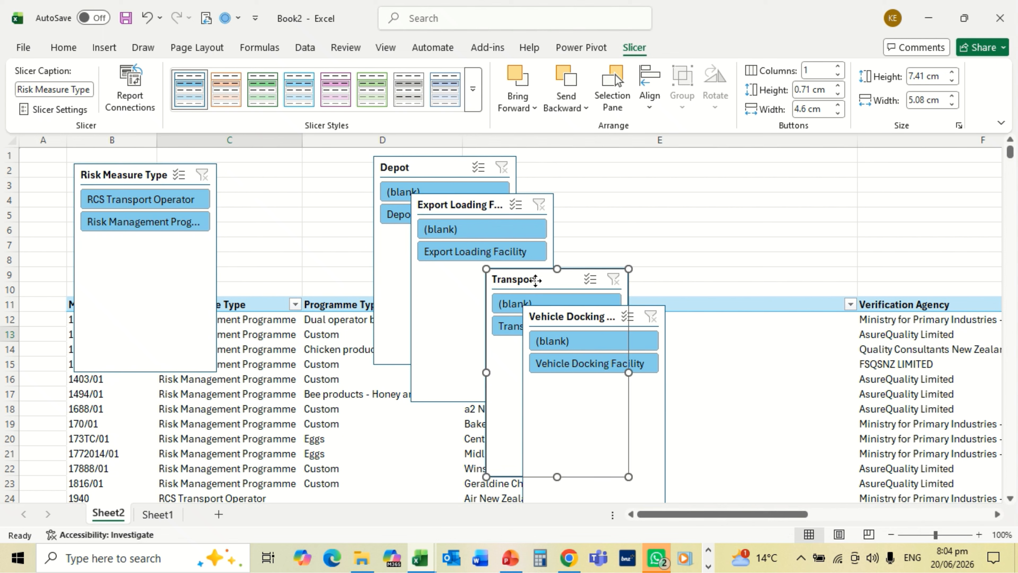
{"action": "left_click_drag", "start_coordinate": [535, 280], "coordinate": [282, 169]}
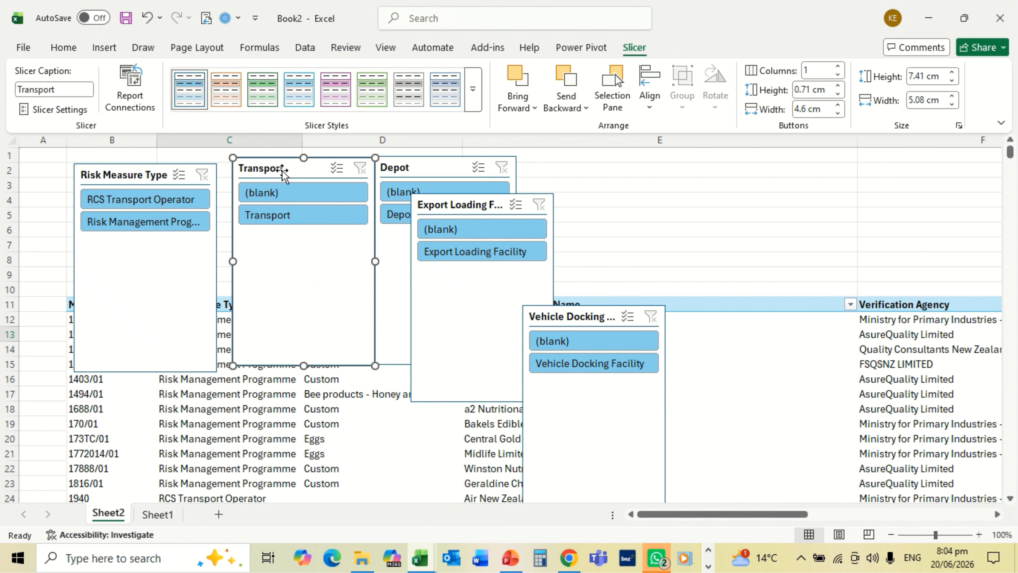
{"action": "left_click_drag", "start_coordinate": [449, 202], "coordinate": [573, 165]}
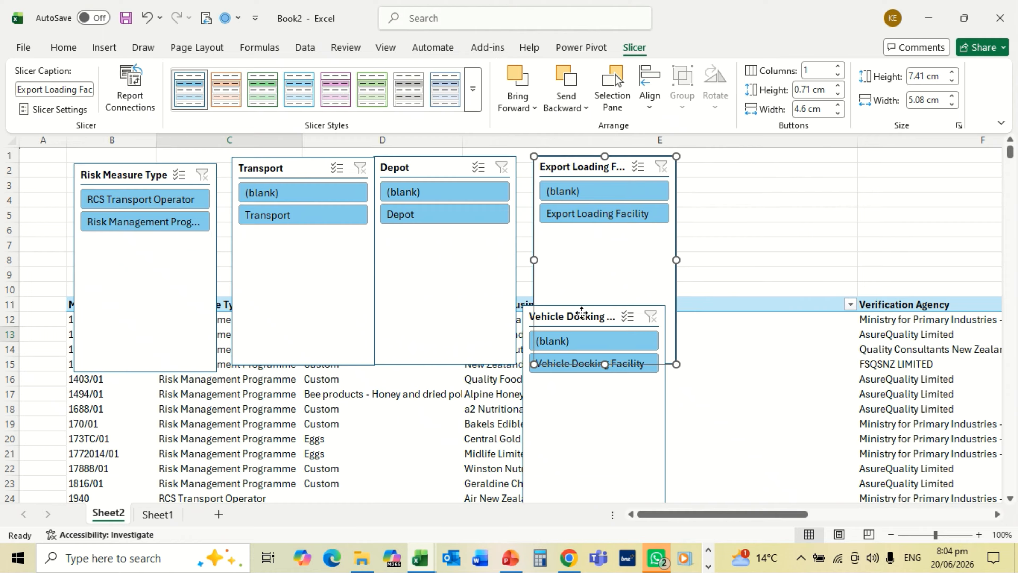
{"action": "left_click_drag", "start_coordinate": [582, 312], "coordinate": [758, 173]}
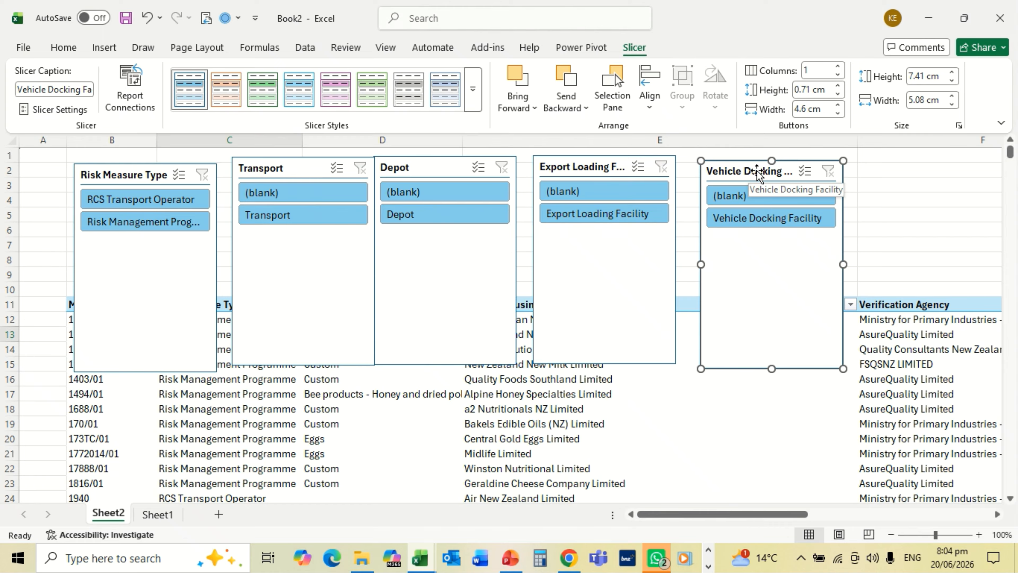
Set the height of all five slicers to 2.7 cm, then deselect them.
{"action": "key", "text": "ctrl+a"}
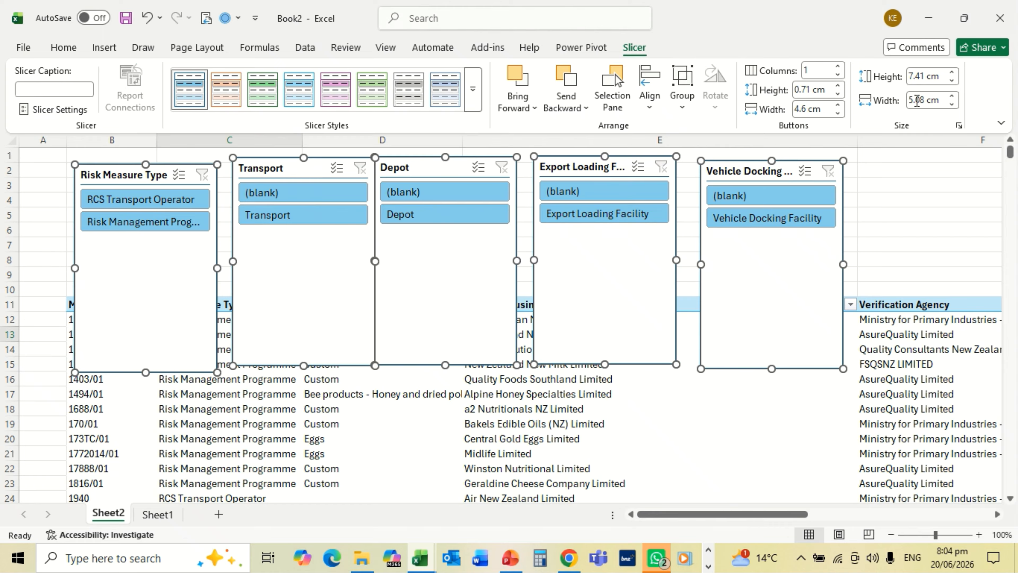
{"action": "left_click", "coordinate": [955, 82]}
{"action": "left_click_drag", "start_coordinate": [955, 83], "coordinate": [956, 84]}
{"action": "left_click", "coordinate": [955, 84]}
{"action": "left_click", "coordinate": [956, 84]}
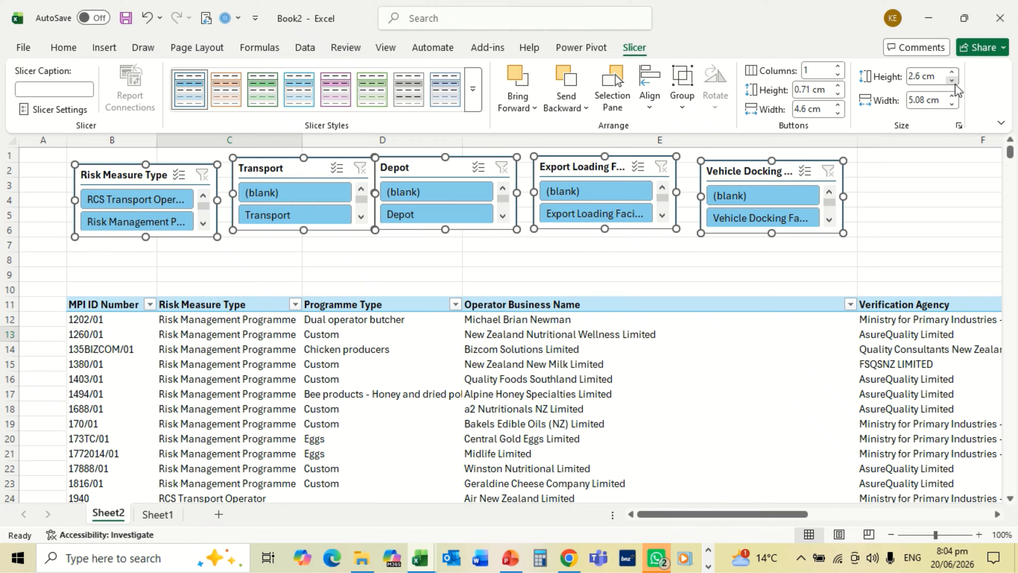
{"action": "left_click", "coordinate": [951, 72]}
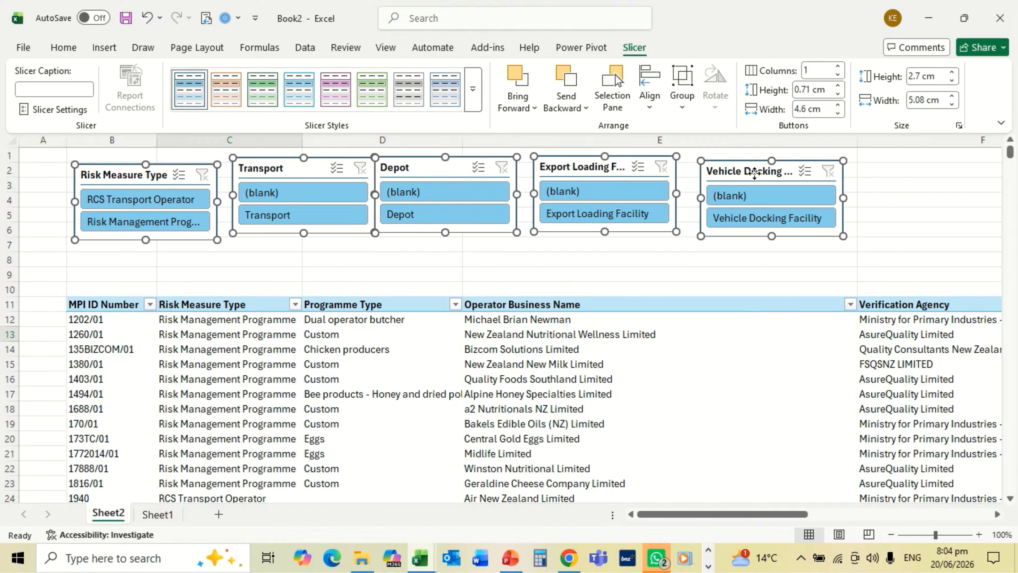
{"action": "left_click", "coordinate": [739, 277]}
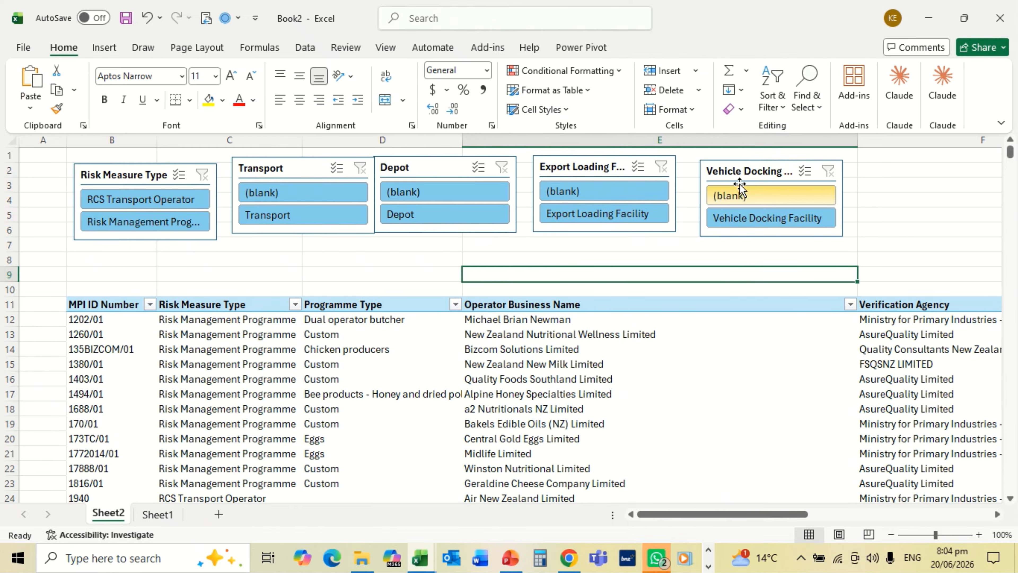
Widen the Vehicle Docking Facility slicer to 5.8 cm so its full caption fits.
{"action": "left_click", "coordinate": [740, 173]}
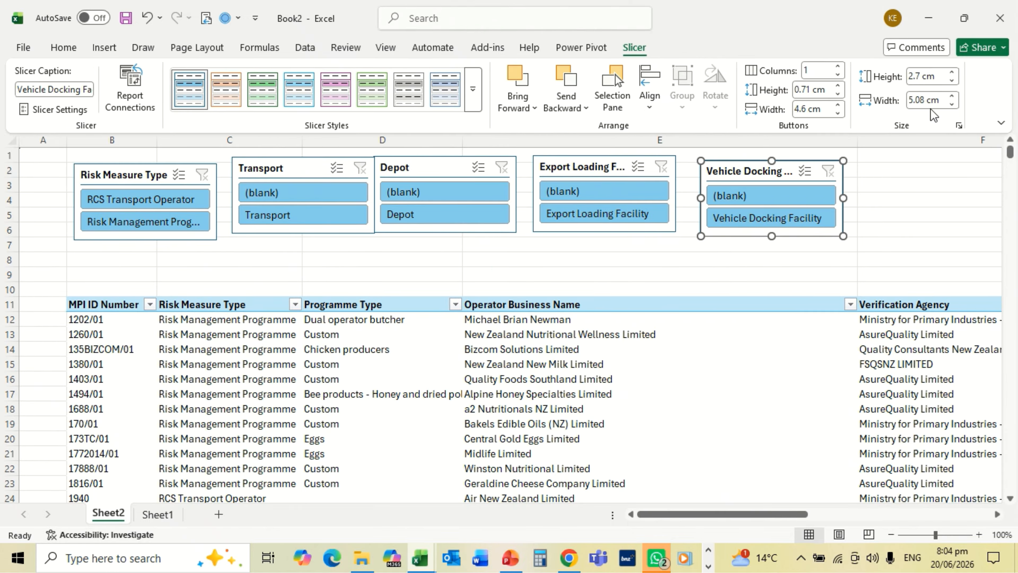
{"action": "left_click", "coordinate": [953, 97]}
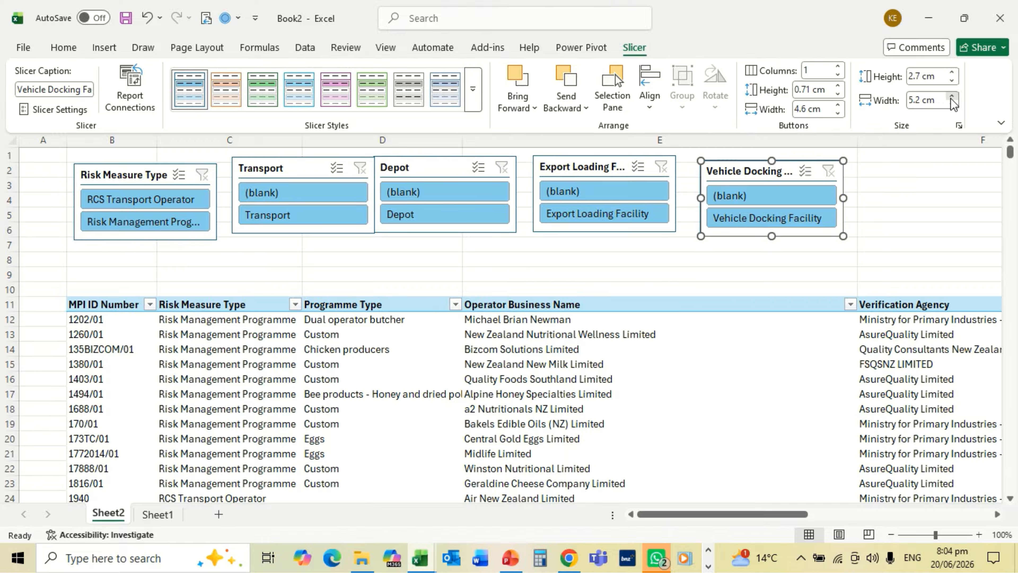
{"action": "left_click", "coordinate": [953, 96]}
{"action": "left_click", "coordinate": [954, 96]}
{"action": "left_click", "coordinate": [953, 97]}
{"action": "left_click", "coordinate": [953, 97]}
{"action": "left_click", "coordinate": [953, 97]}
{"action": "left_click", "coordinate": [952, 96]}
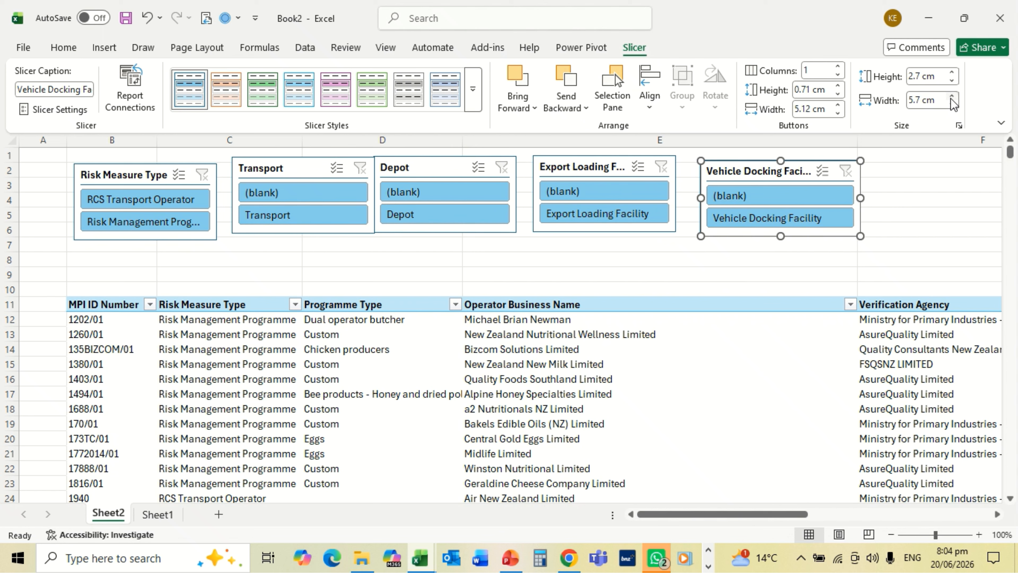
{"action": "left_click", "coordinate": [952, 97]}
{"action": "left_click", "coordinate": [953, 104]}
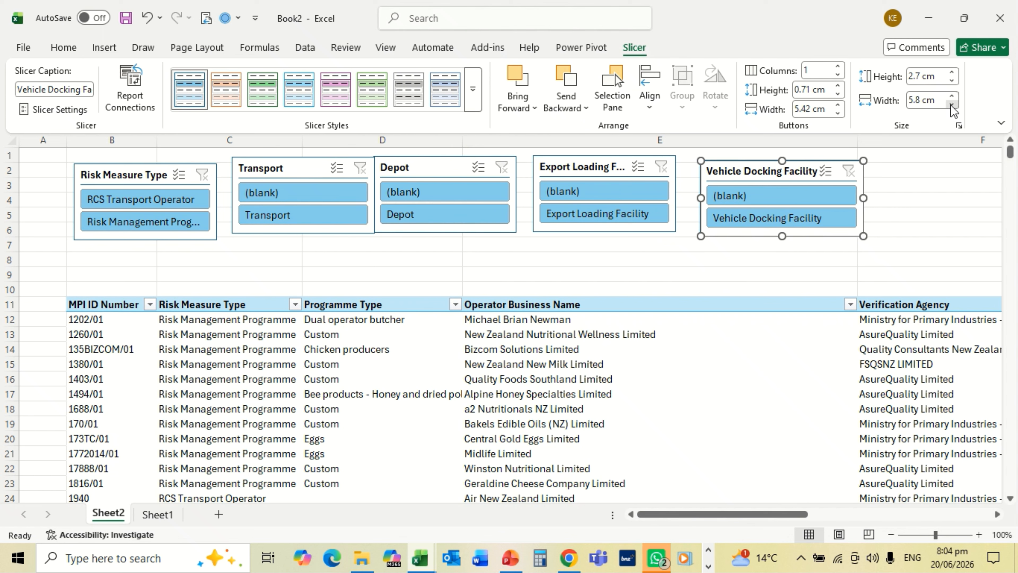
{"action": "left_click", "coordinate": [952, 104]}
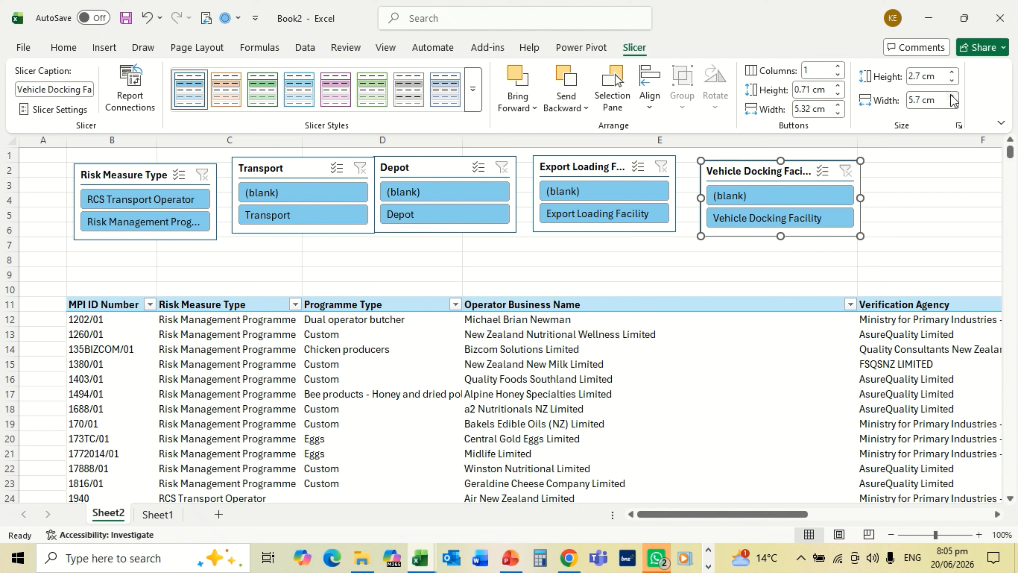
{"action": "left_click", "coordinate": [952, 96]}
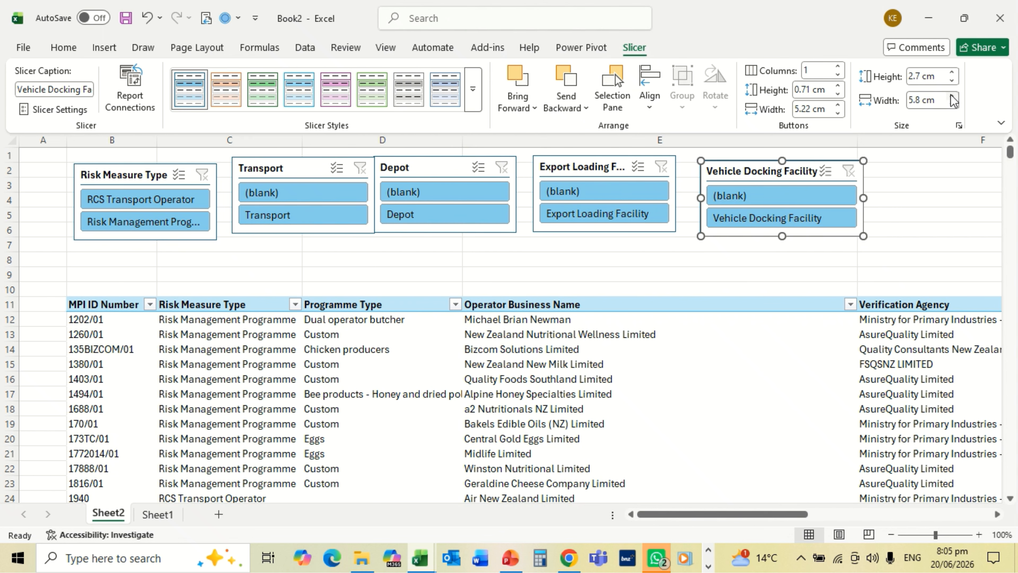
Widen the Export Loading Facility slicer to 5.6 cm so its full caption fits.
{"action": "left_click", "coordinate": [616, 166]}
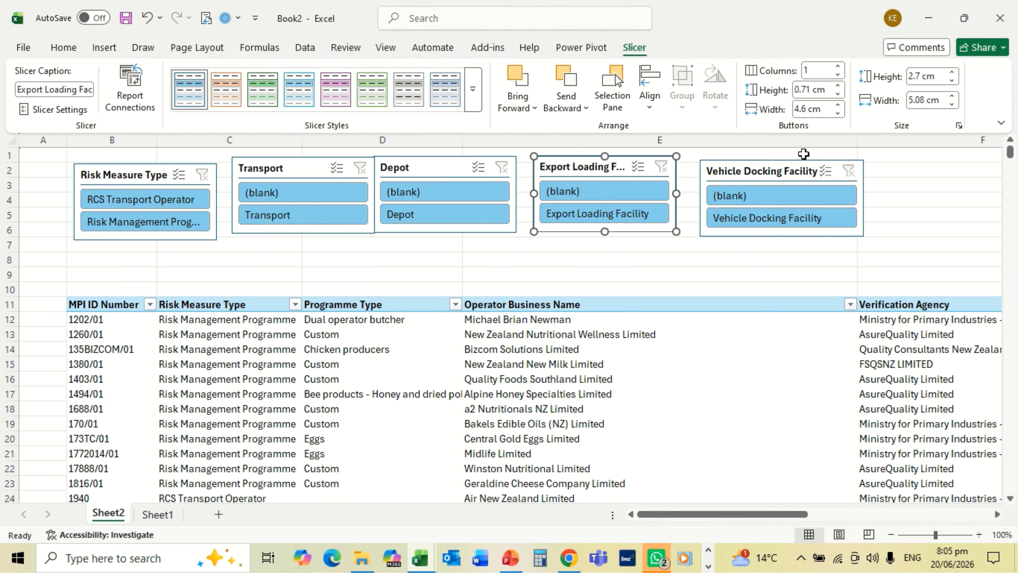
{"action": "left_click", "coordinate": [953, 97]}
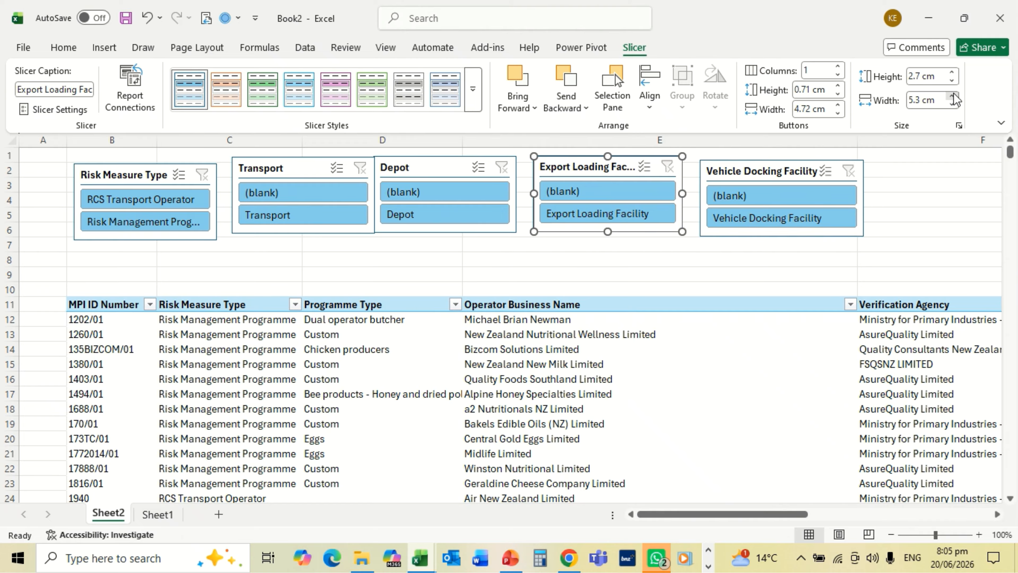
{"action": "left_click", "coordinate": [954, 97]}
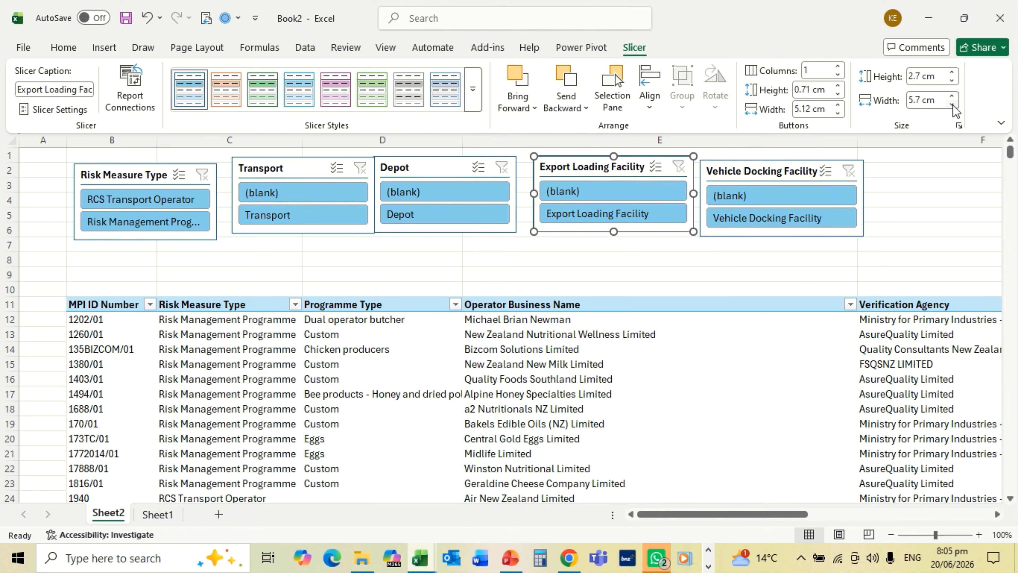
{"action": "left_click", "coordinate": [953, 104]}
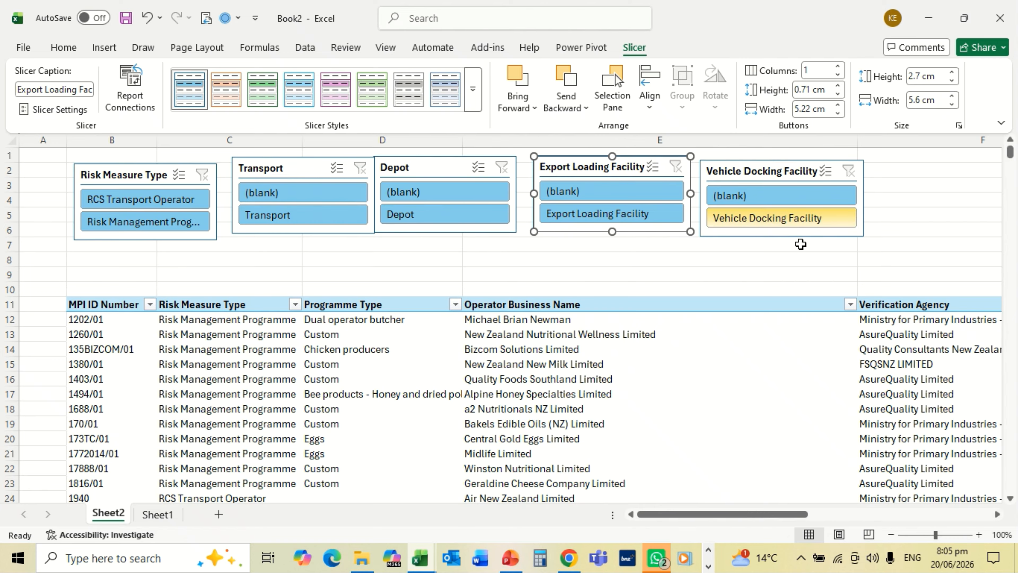
Narrow the Depot slicer to a width of 2.9 cm.
{"action": "left_click", "coordinate": [444, 165]}
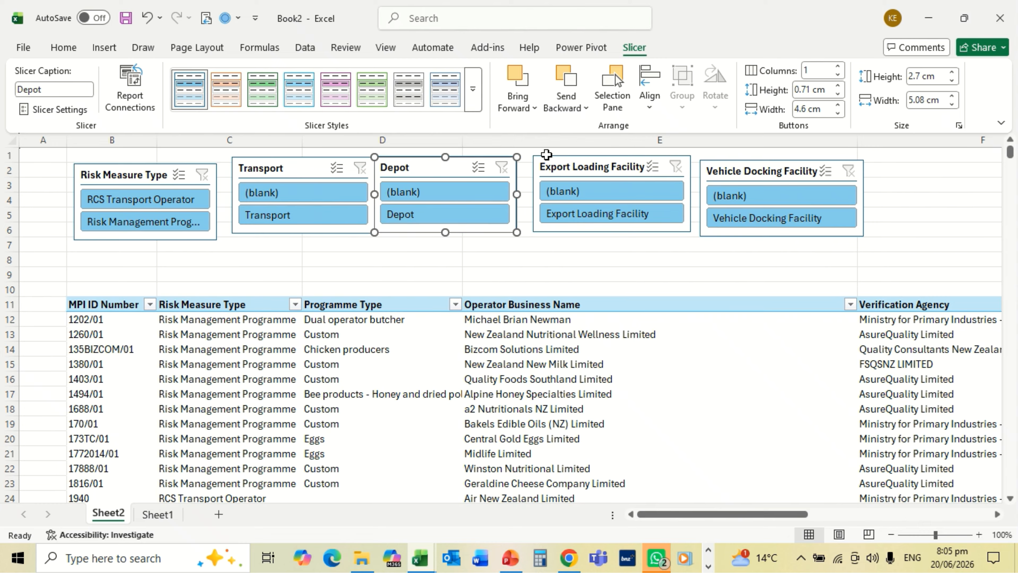
{"action": "left_click", "coordinate": [952, 105]}
{"action": "left_click", "coordinate": [952, 105]}
{"action": "left_click", "coordinate": [952, 105]}
{"action": "left_click", "coordinate": [952, 105]}
{"action": "left_click", "coordinate": [953, 105]}
{"action": "left_click", "coordinate": [953, 105]}
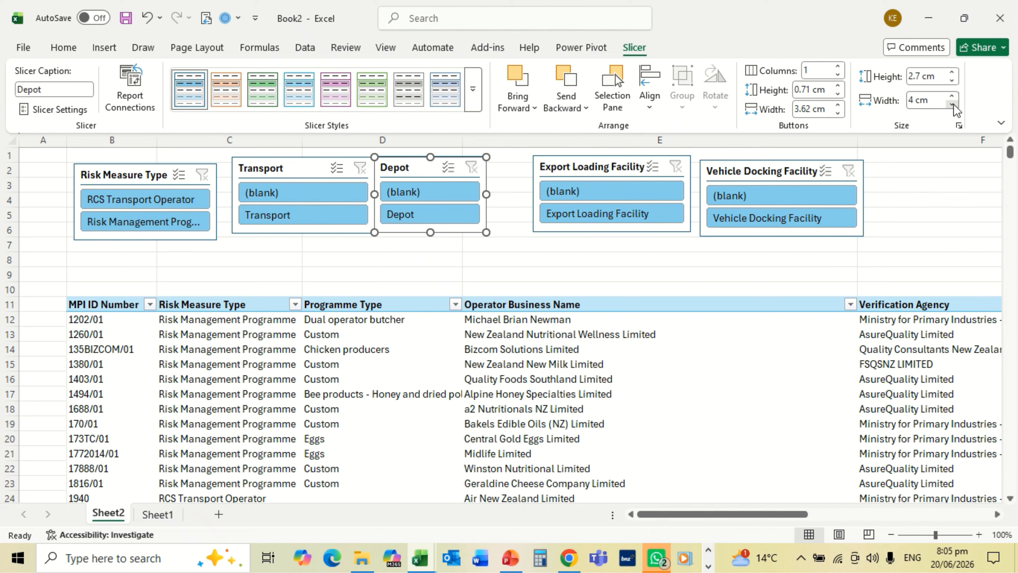
{"action": "left_click", "coordinate": [953, 105]}
{"action": "left_click", "coordinate": [953, 105]}
{"action": "left_click", "coordinate": [953, 105]}
{"action": "left_click", "coordinate": [953, 105]}
{"action": "left_click", "coordinate": [952, 105]}
{"action": "left_click", "coordinate": [953, 105]}
{"action": "left_click", "coordinate": [952, 105]}
{"action": "left_click", "coordinate": [953, 105]}
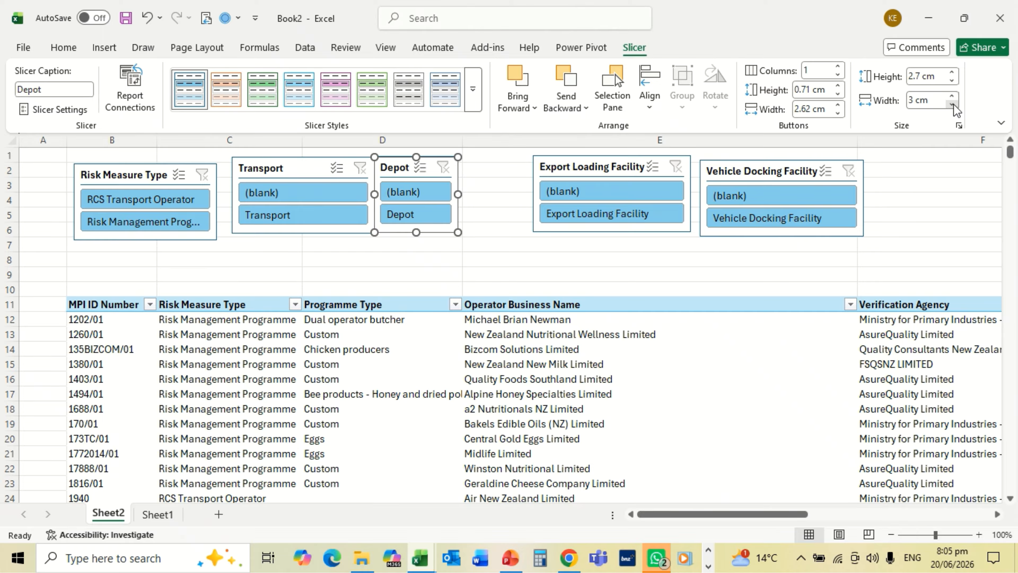
{"action": "left_click", "coordinate": [952, 105]}
{"action": "left_click", "coordinate": [952, 105]}
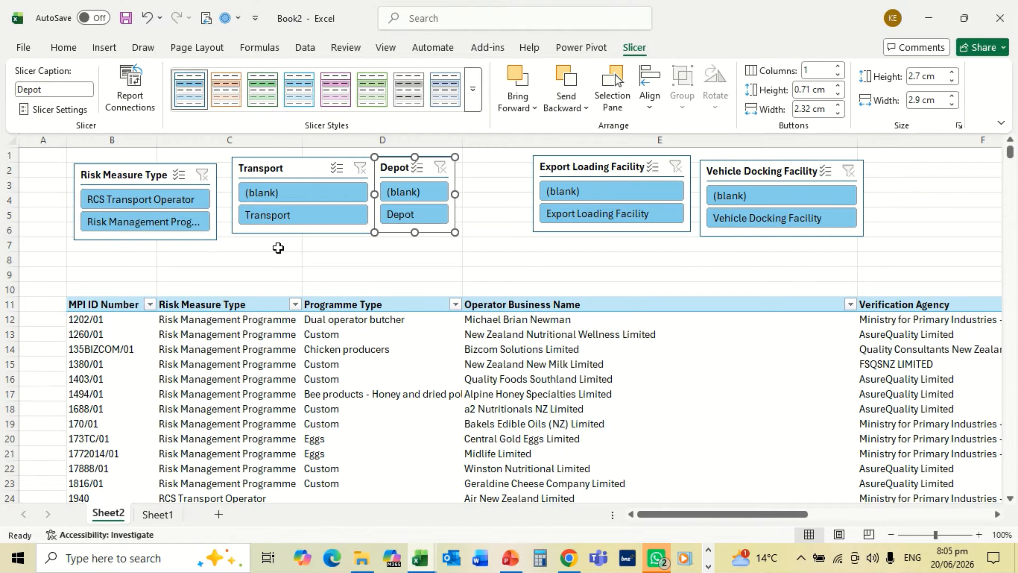
Narrow the Transport slicer to a width of 3.5 cm, keeping its full caption readable.
{"action": "left_click", "coordinate": [297, 172]}
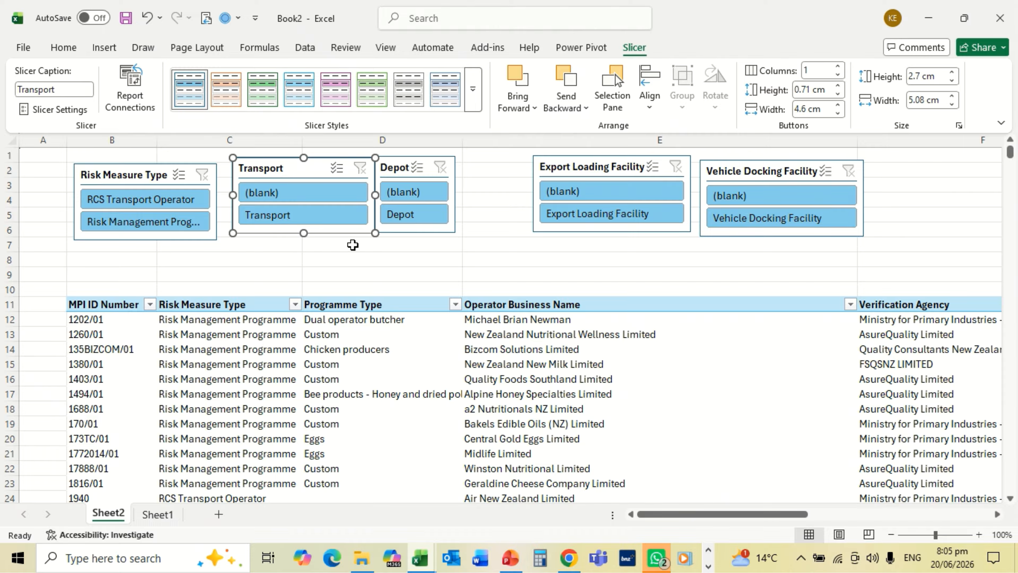
{"action": "left_click", "coordinate": [952, 104]}
{"action": "left_click", "coordinate": [951, 104]}
{"action": "left_click", "coordinate": [951, 104]}
{"action": "left_click", "coordinate": [952, 104]}
{"action": "left_click", "coordinate": [952, 104]}
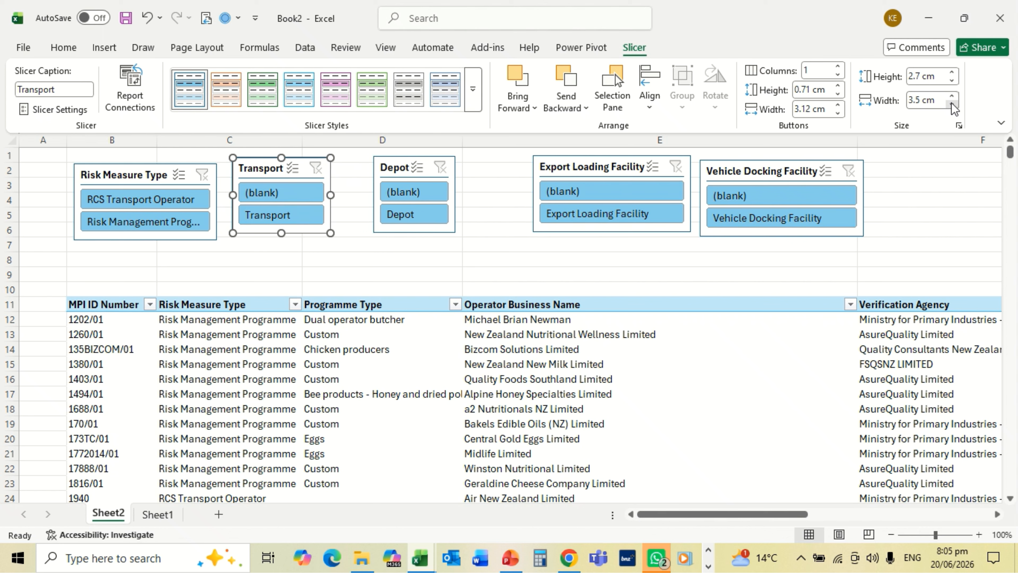
{"action": "left_click", "coordinate": [952, 104]}
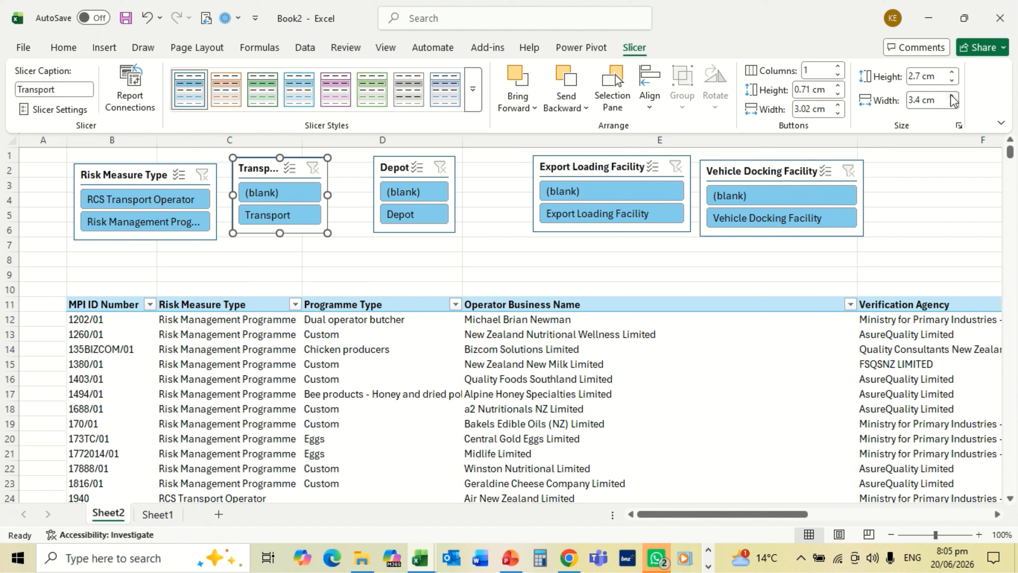
{"action": "left_click", "coordinate": [952, 98]}
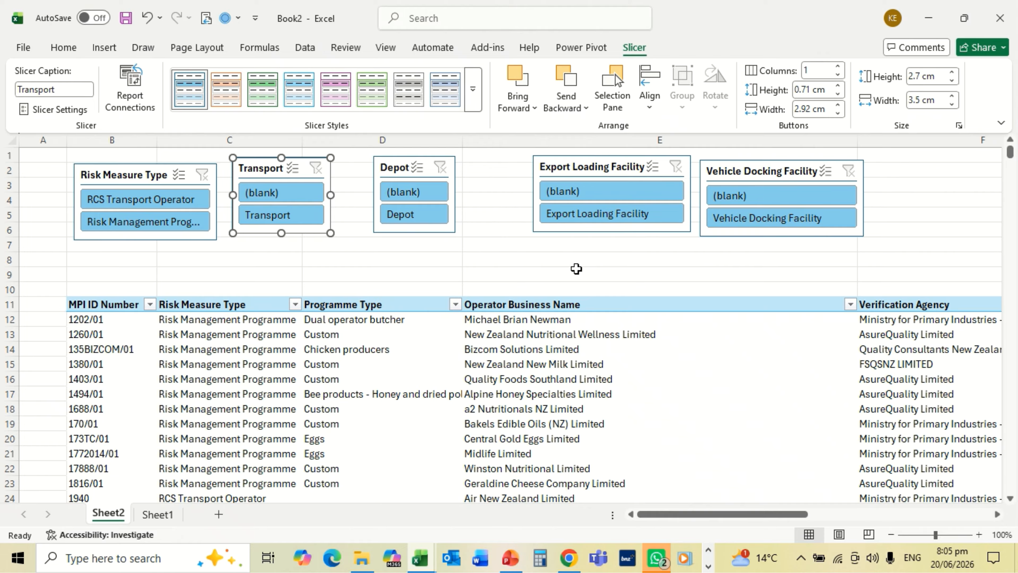
Move the five slicers down and closer together into a row just above the PivotTable header, starting at column B.
{"action": "left_click", "coordinate": [585, 165]}
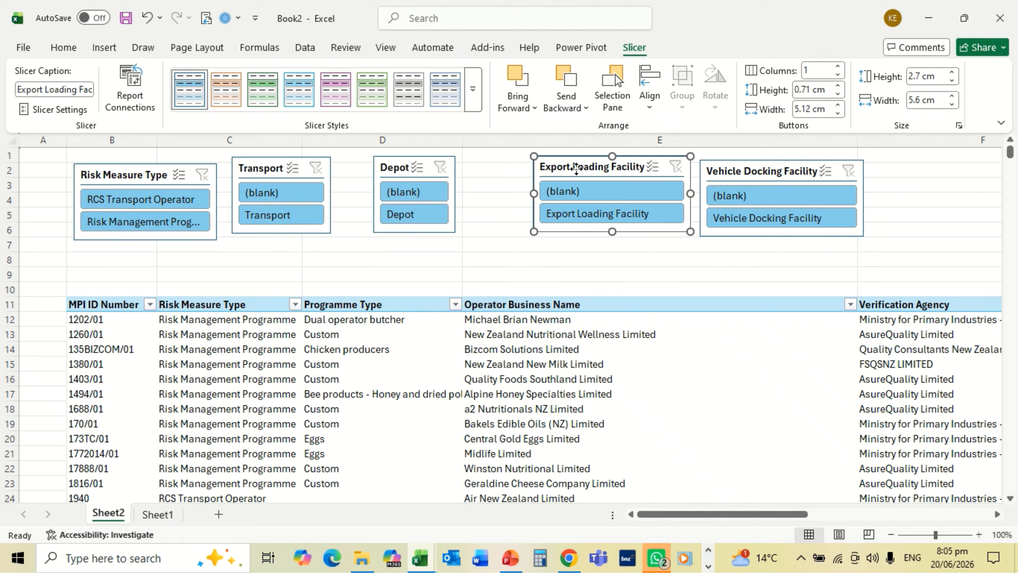
{"action": "left_click_drag", "start_coordinate": [585, 165], "coordinate": [557, 176]}
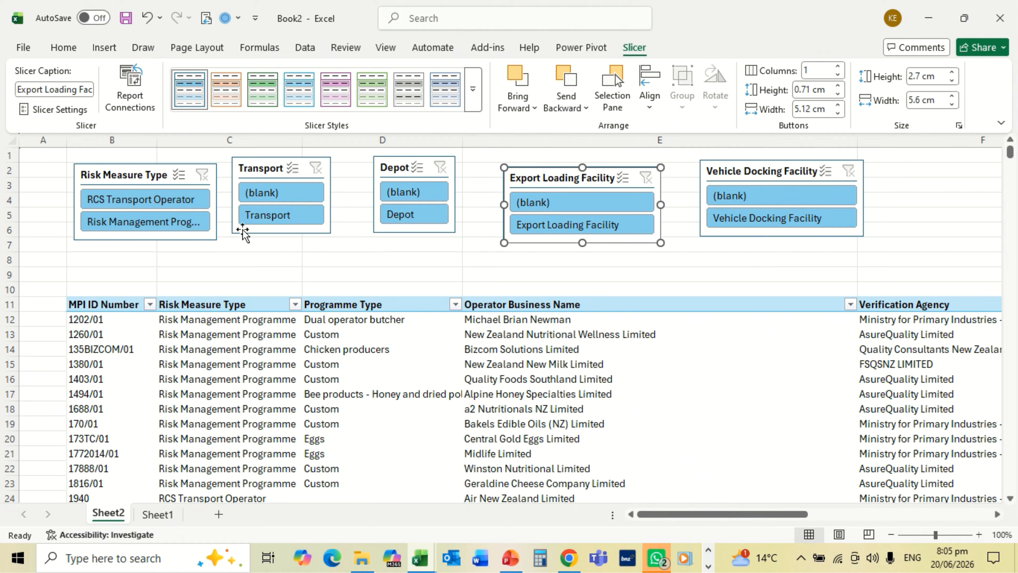
{"action": "left_click", "coordinate": [139, 171]}
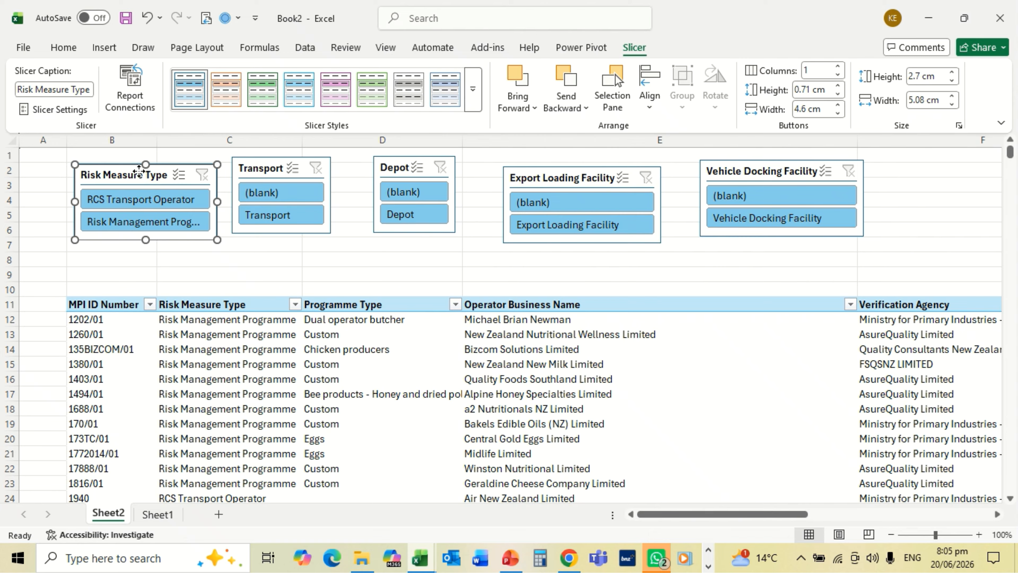
{"action": "left_click_drag", "start_coordinate": [139, 171], "coordinate": [133, 218]}
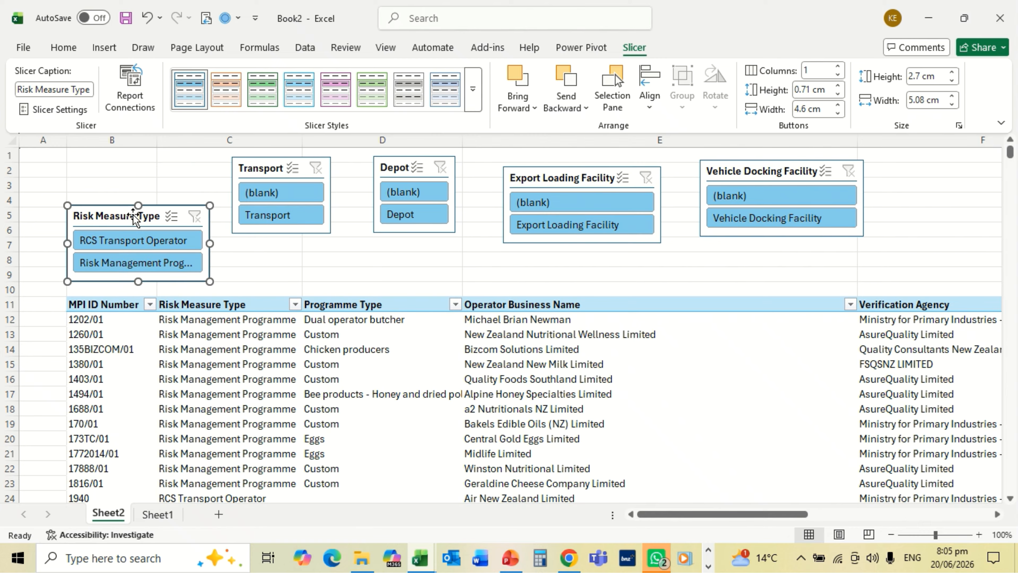
{"action": "left_click_drag", "start_coordinate": [255, 169], "coordinate": [244, 221]}
{"action": "left_click_drag", "start_coordinate": [393, 168], "coordinate": [359, 221]}
{"action": "left_click_drag", "start_coordinate": [556, 180], "coordinate": [483, 218]}
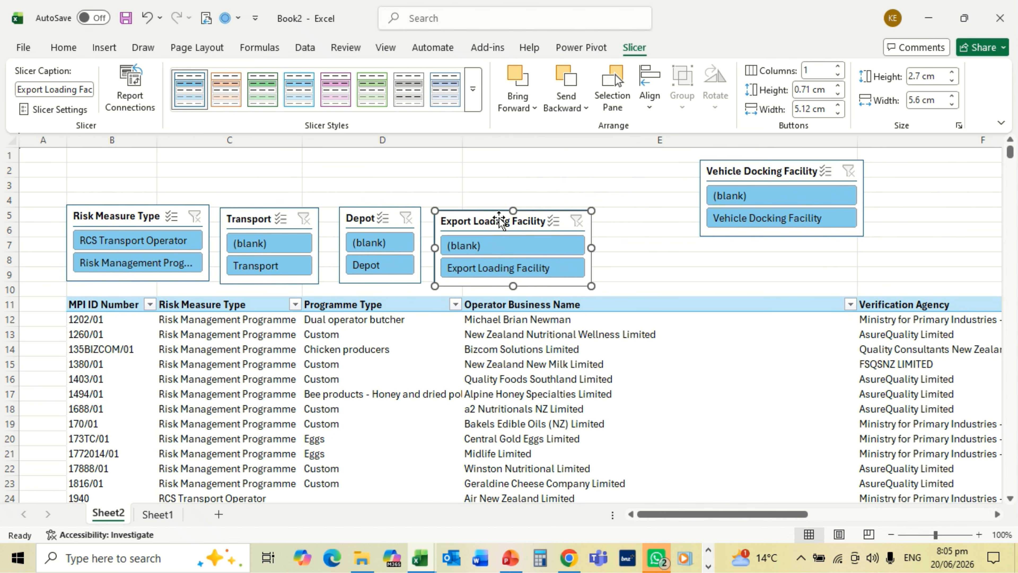
{"action": "left_click", "coordinate": [729, 172]}
{"action": "left_click_drag", "start_coordinate": [728, 172], "coordinate": [640, 222]}
Align the tops of all five slicers and distribute them horizontally.
{"action": "key", "text": "ctrl+a"}
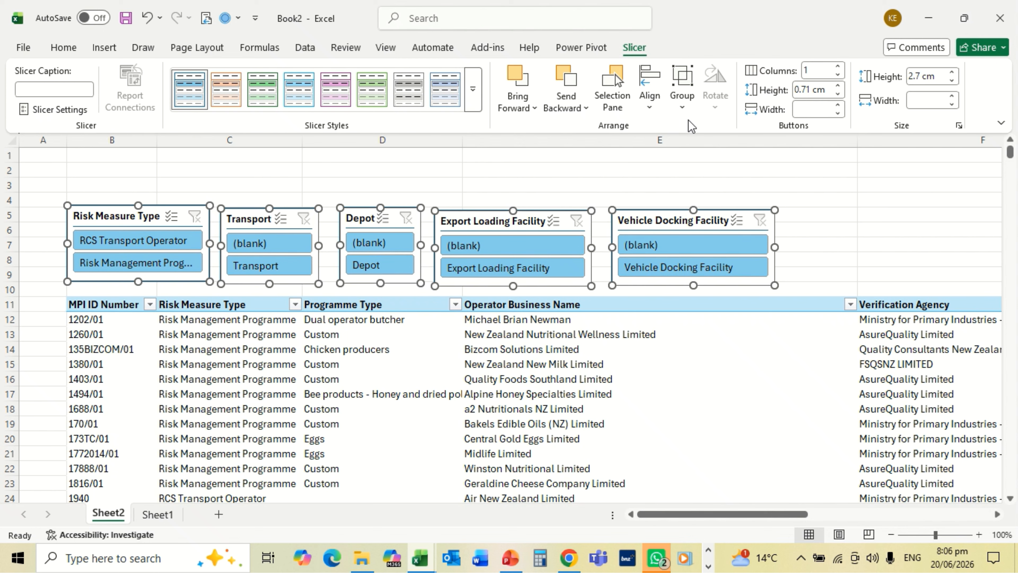
{"action": "left_click", "coordinate": [651, 105]}
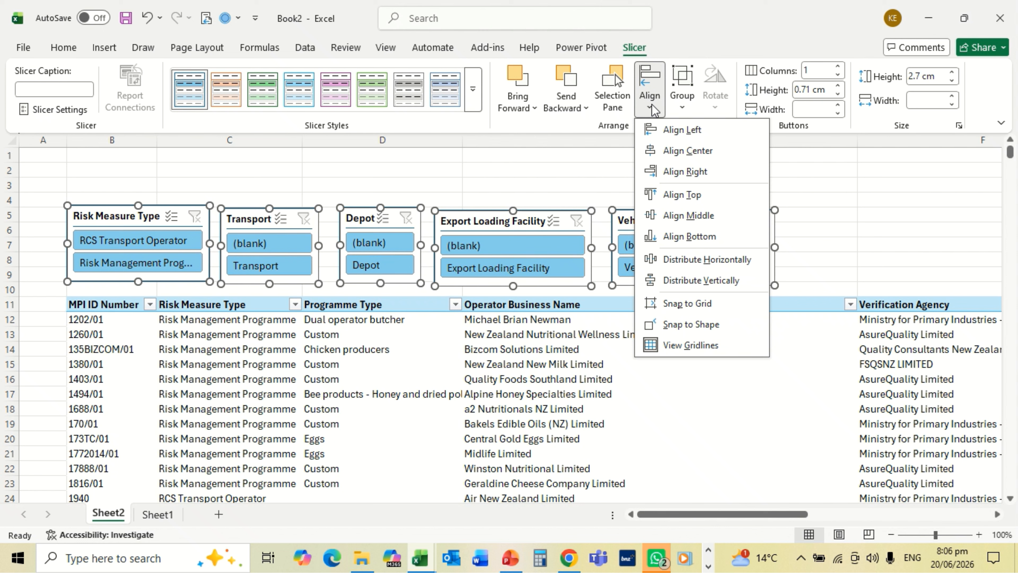
{"action": "left_click", "coordinate": [673, 194]}
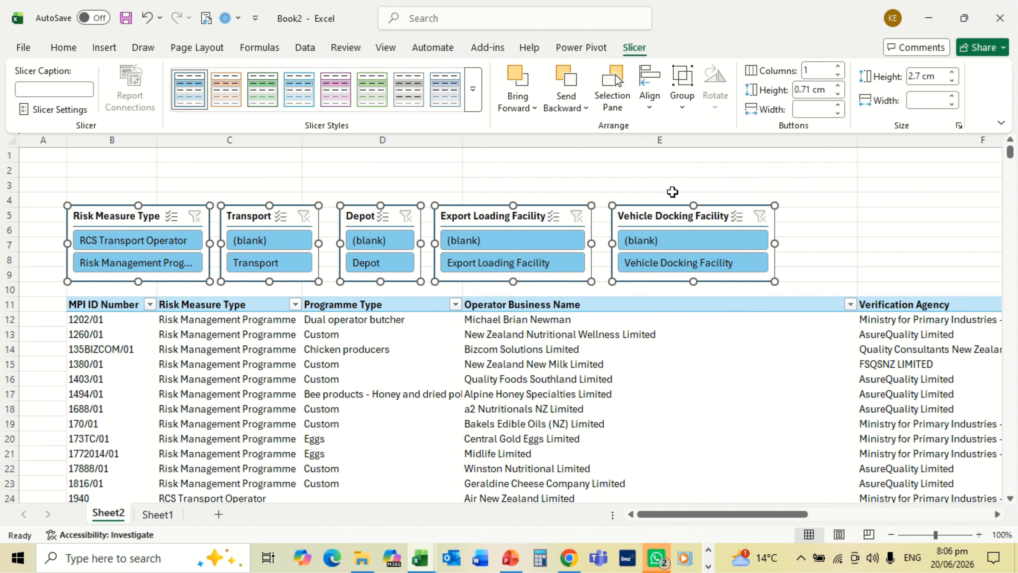
{"action": "left_click", "coordinate": [651, 105]}
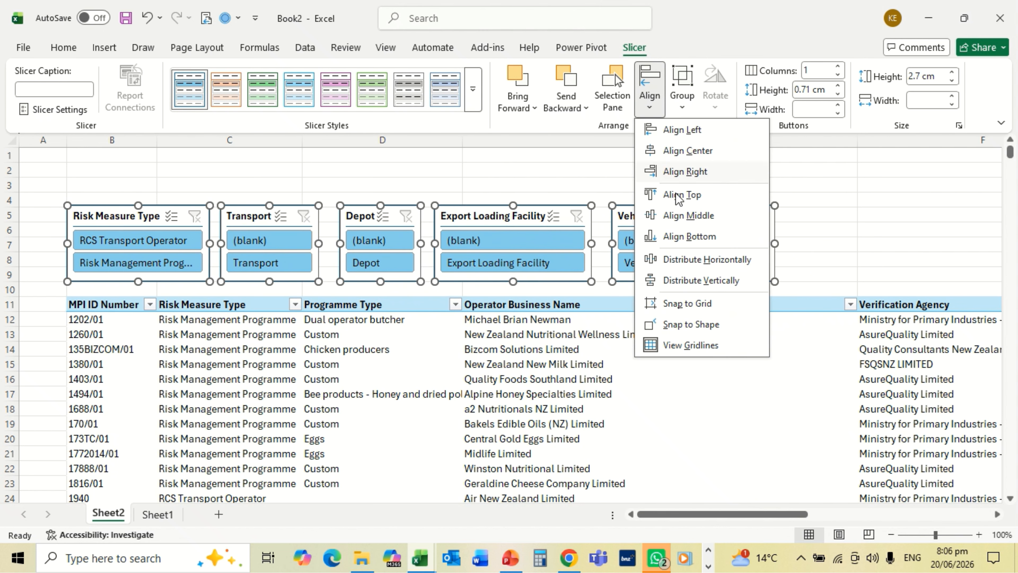
{"action": "left_click", "coordinate": [691, 260]}
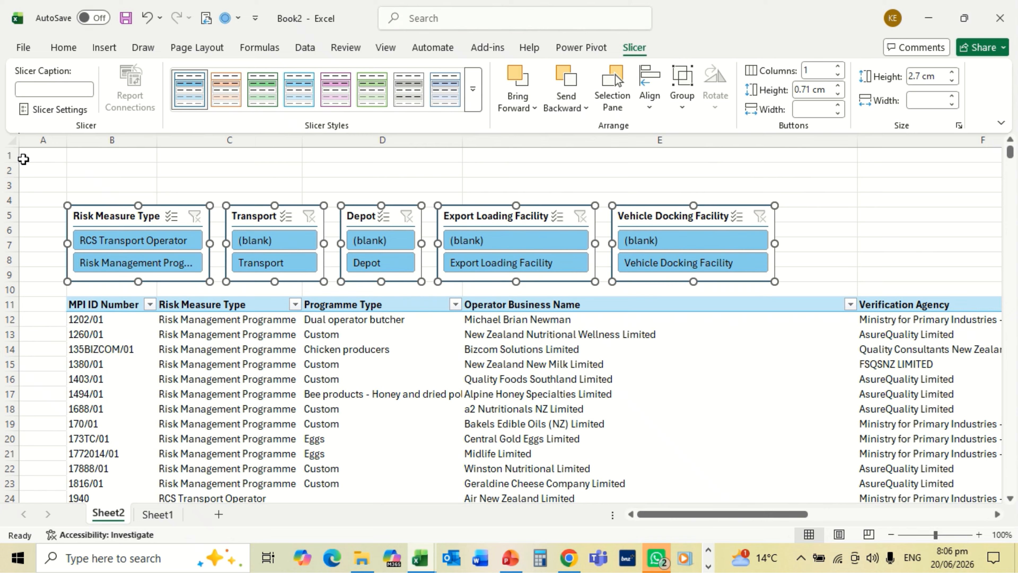
Delete empty rows 1 to 3 above the slicers.
{"action": "left_click", "coordinate": [5, 156]}
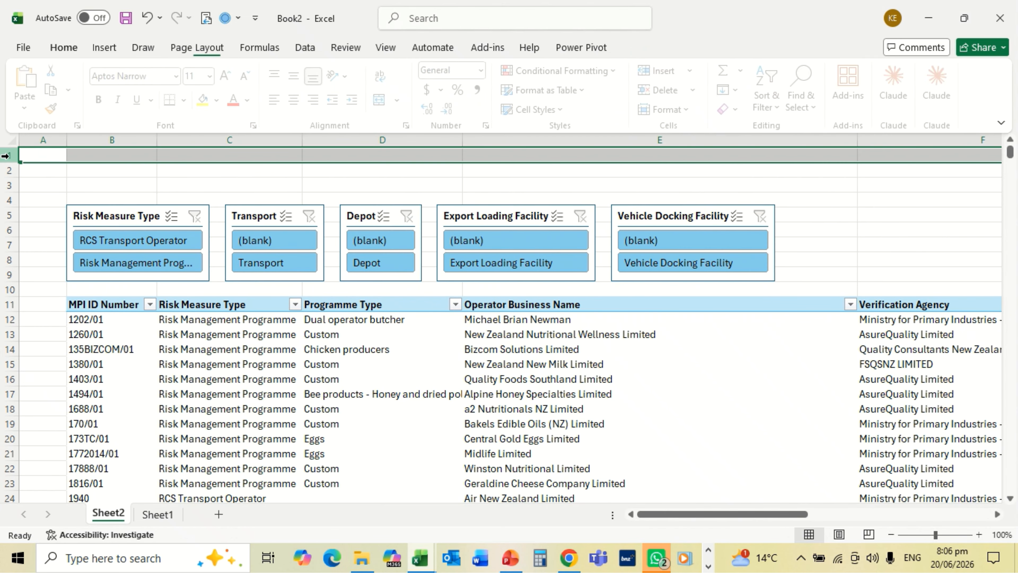
{"action": "left_click", "coordinate": [5, 185], "text": "shift"}
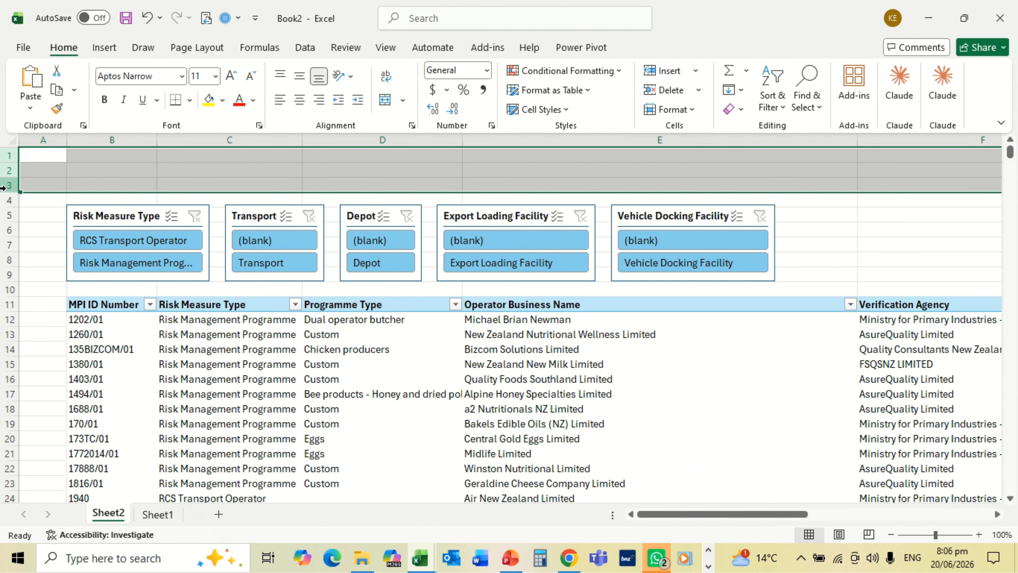
{"action": "right_click", "coordinate": [4, 187]}
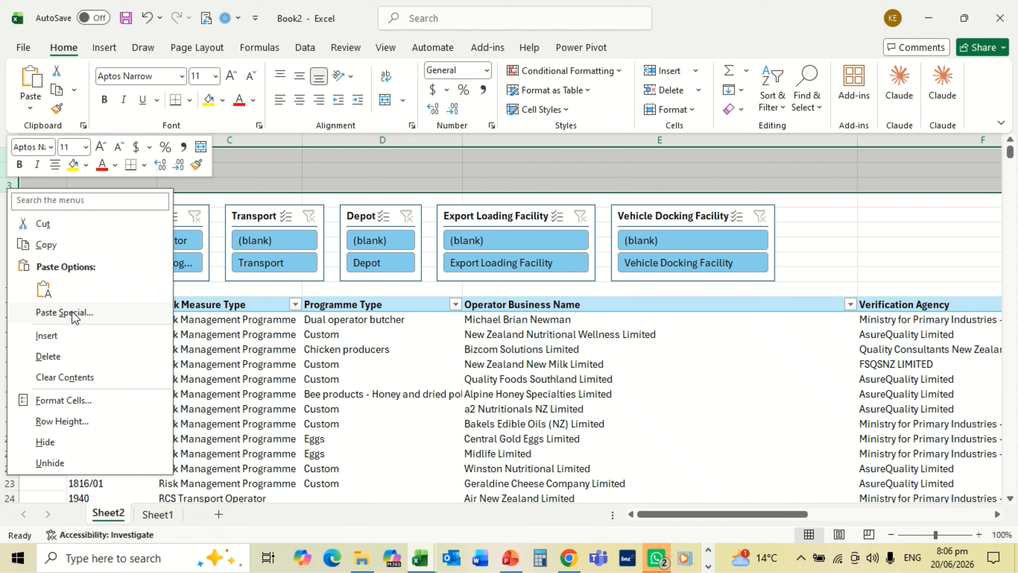
{"action": "left_click", "coordinate": [57, 360]}
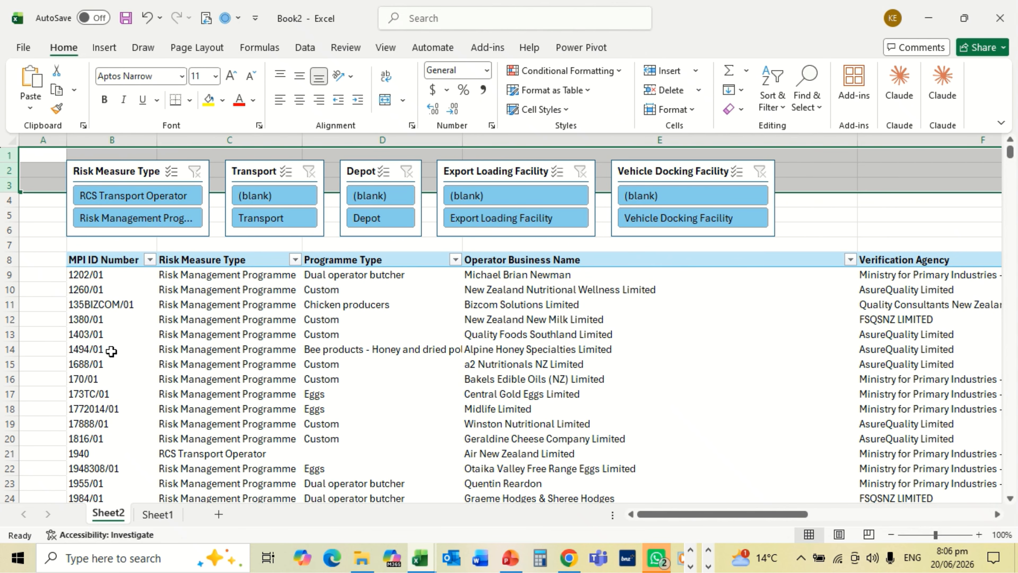
Apply the green Medium PivotTable style with a black header row to the PivotTable.
{"action": "left_click", "coordinate": [121, 323]}
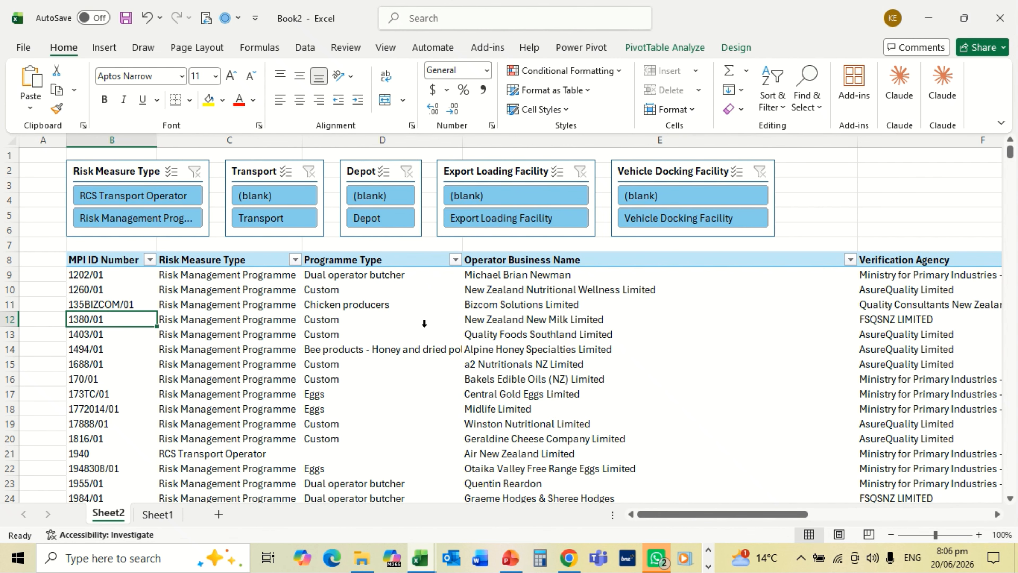
{"action": "left_click", "coordinate": [451, 335]}
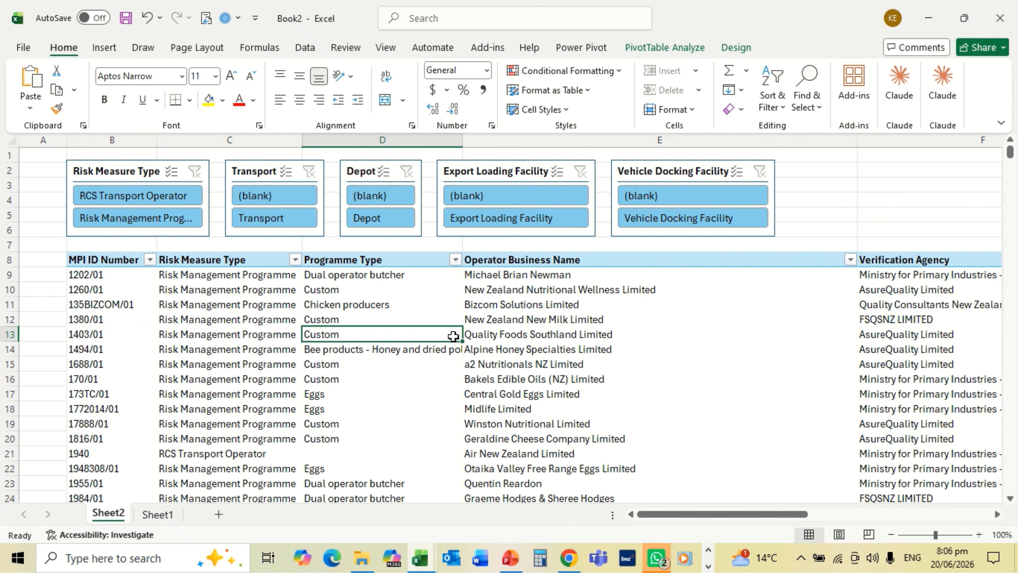
{"action": "left_click", "coordinate": [740, 48]}
{"action": "left_click", "coordinate": [745, 95]}
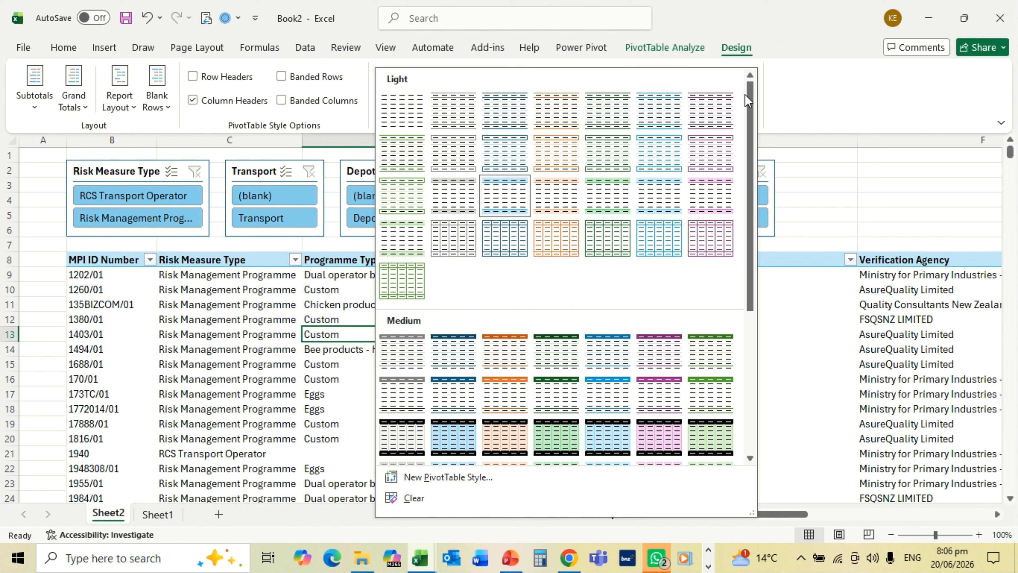
{"action": "left_click", "coordinate": [563, 433]}
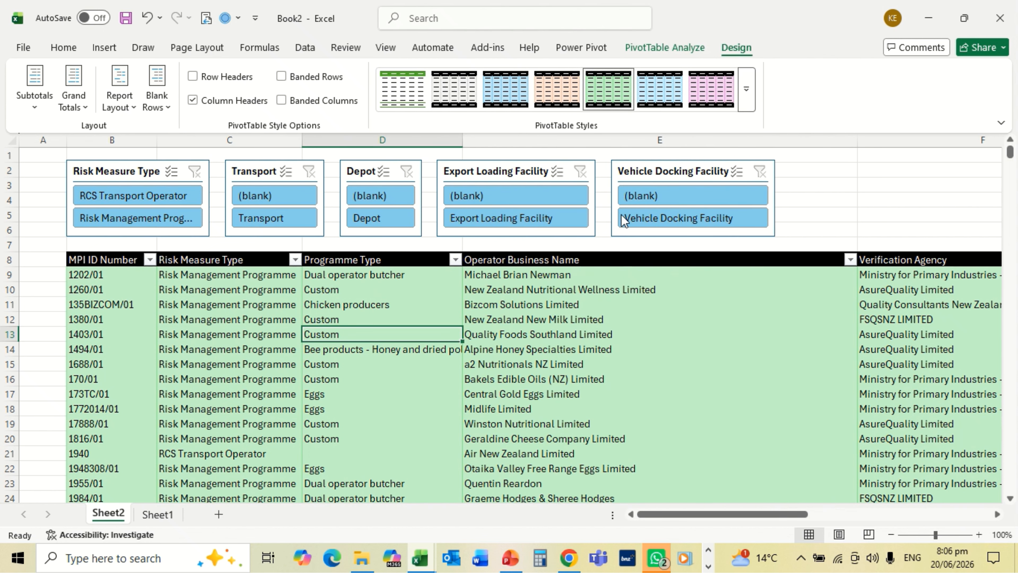
Apply the dark purple slicer style to all five slicers, then deselect them.
{"action": "left_click", "coordinate": [522, 171]}
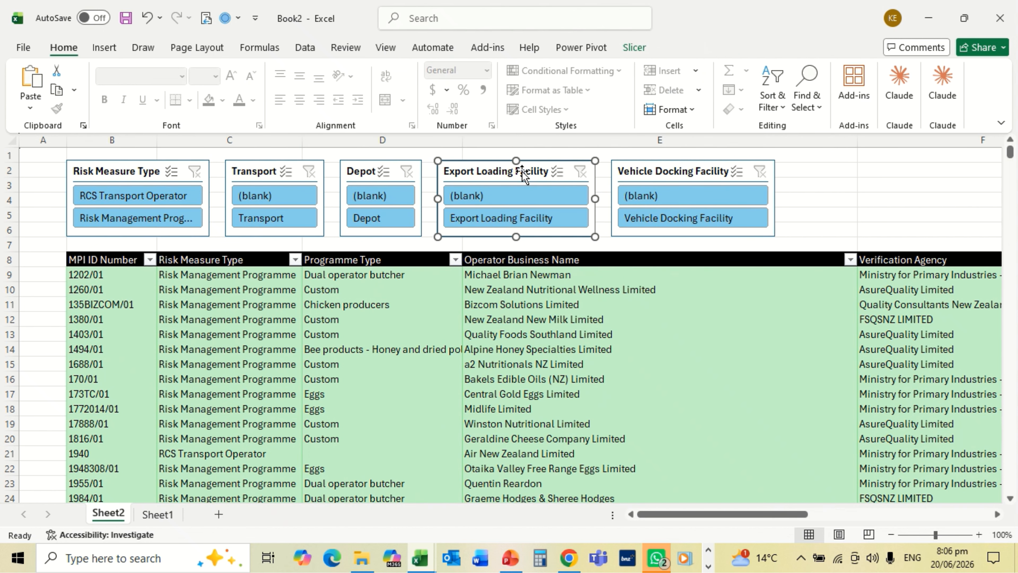
{"action": "key", "text": "ctrl+a"}
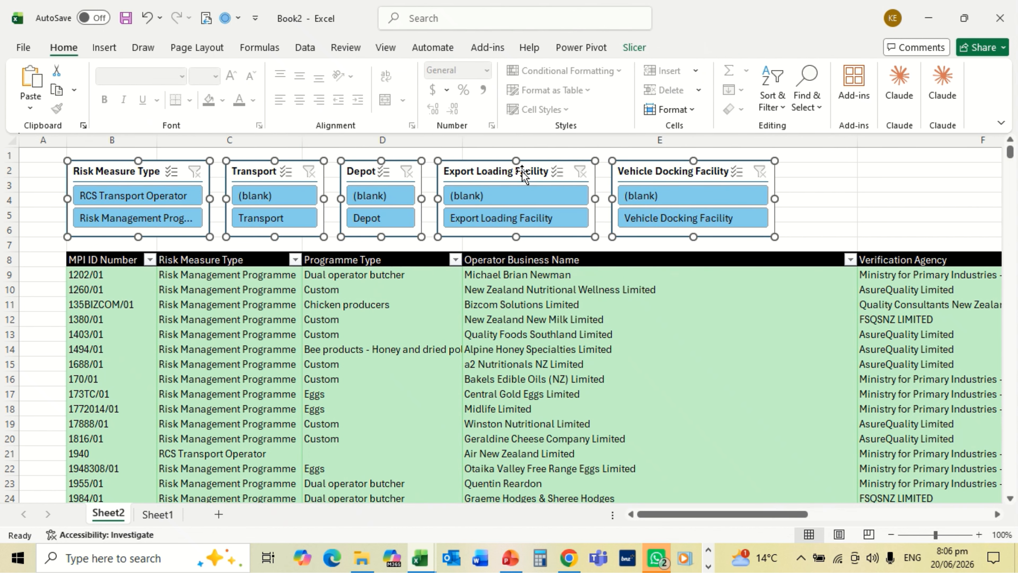
{"action": "left_click", "coordinate": [635, 47]}
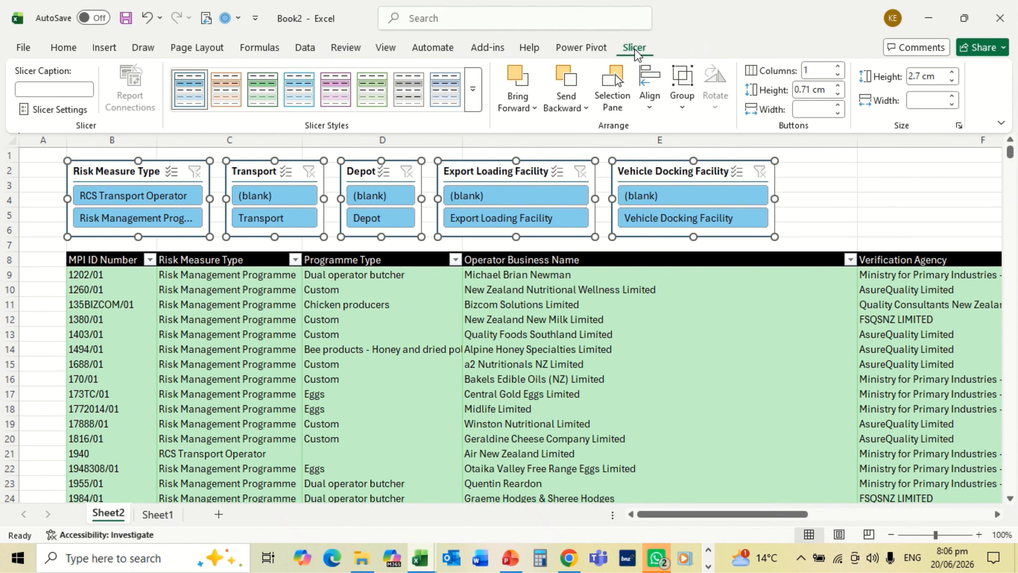
{"action": "left_click", "coordinate": [475, 96]}
{"action": "left_click", "coordinate": [334, 182]}
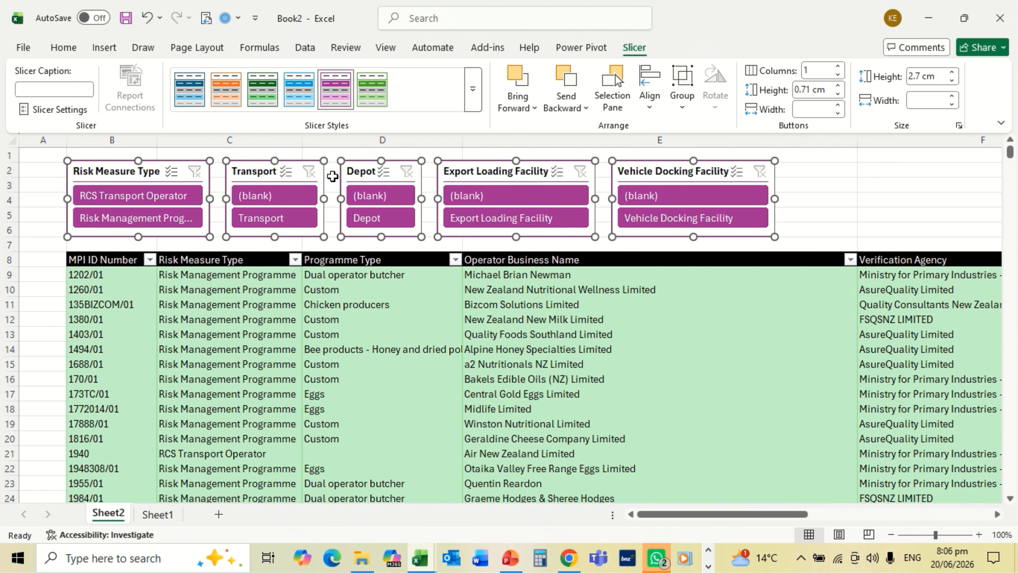
{"action": "left_click", "coordinate": [122, 262]}
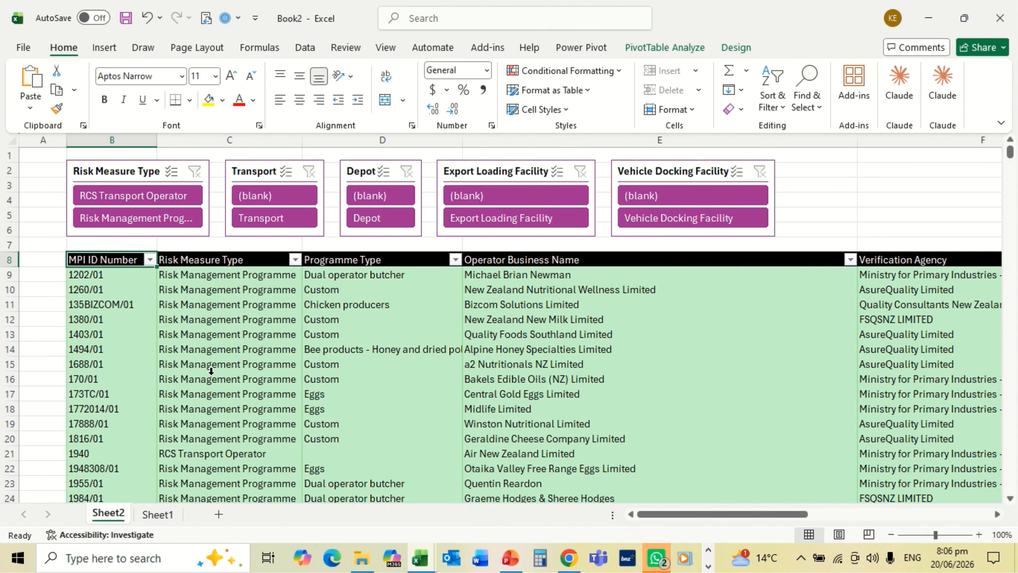
Try the Risk Measure Type slicer's two options, filter Transport to Transport, and finish with Risk Measure Type set to RCS Transport Operator.
{"action": "left_click", "coordinate": [132, 195]}
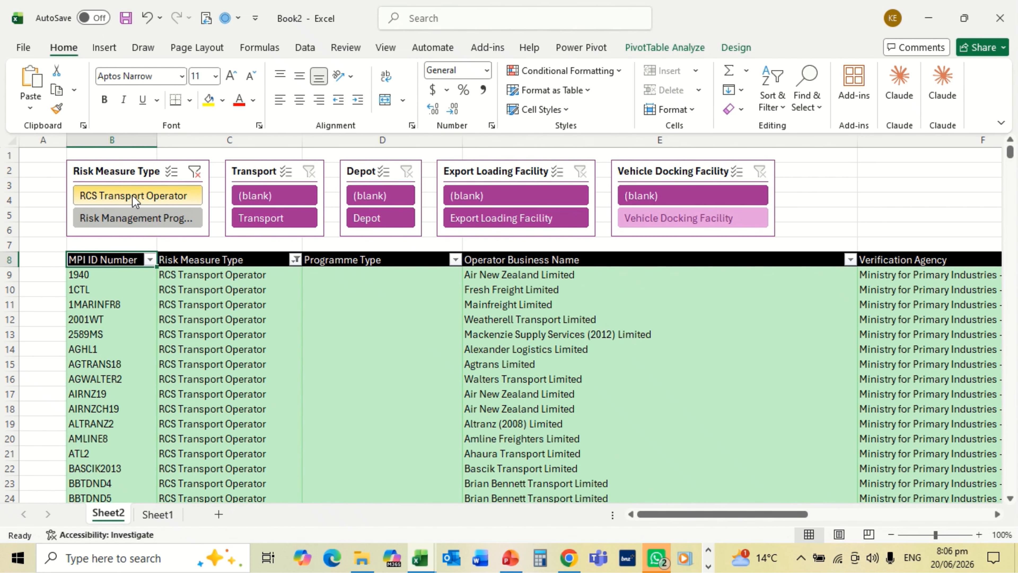
{"action": "left_click", "coordinate": [128, 219]}
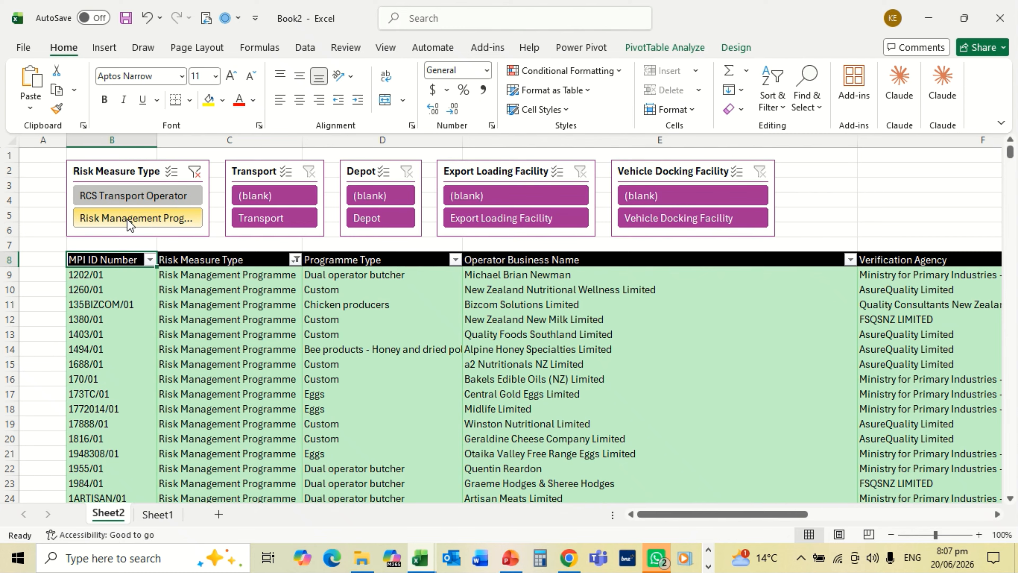
{"action": "left_click", "coordinate": [260, 218]}
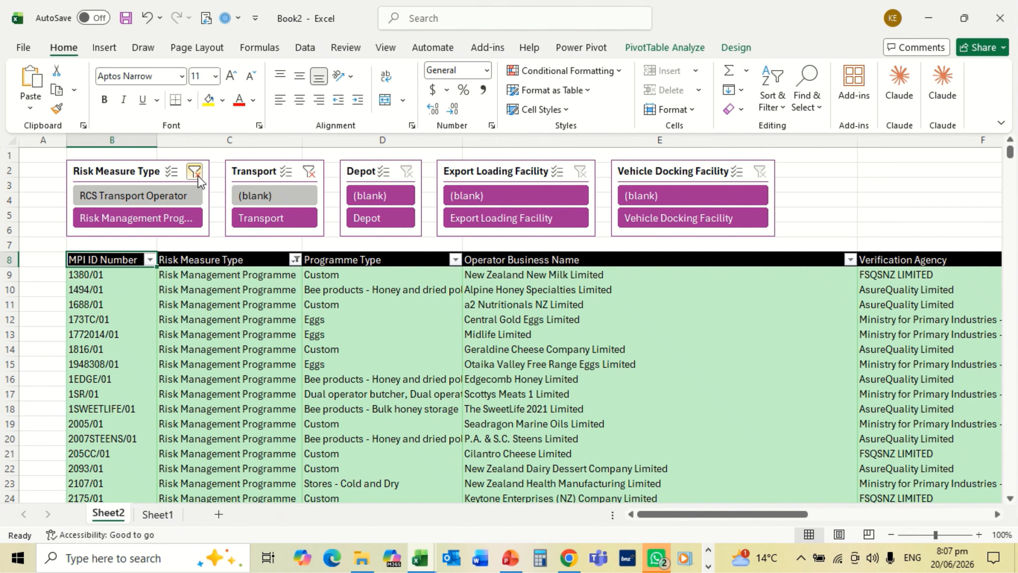
{"action": "left_click", "coordinate": [171, 199]}
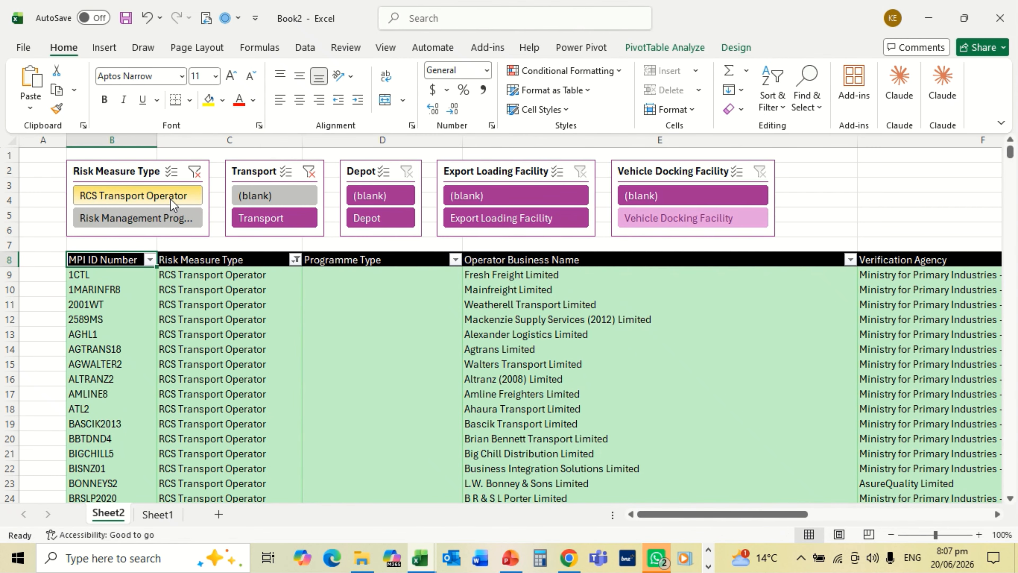
Filter the PivotTable to Depot and Export Loading Facility with their slicers, clearing the Transport slicer's filter, and select the Hog Haulage Limited cell.
{"action": "left_click", "coordinate": [372, 218]}
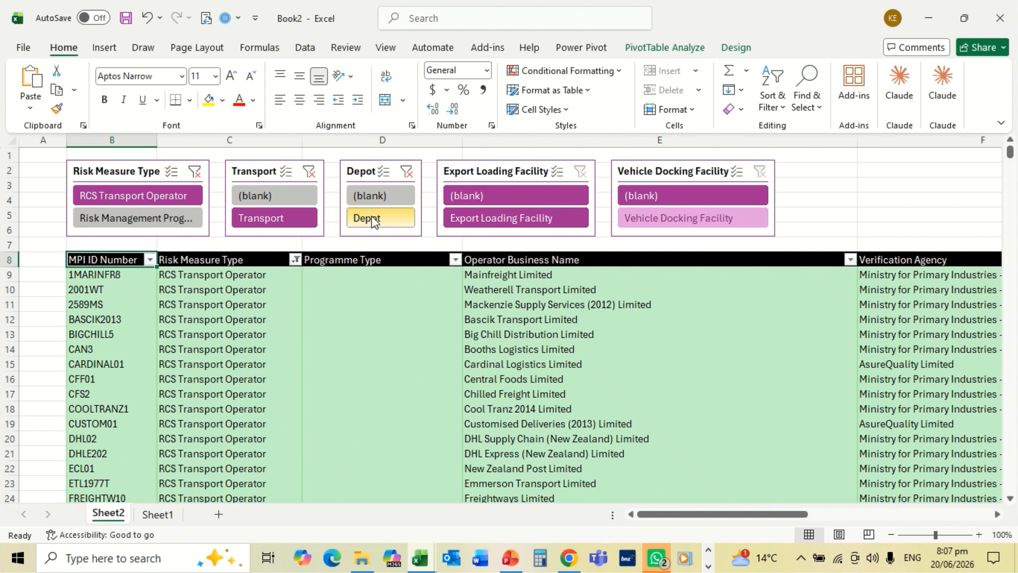
{"action": "left_click", "coordinate": [314, 175]}
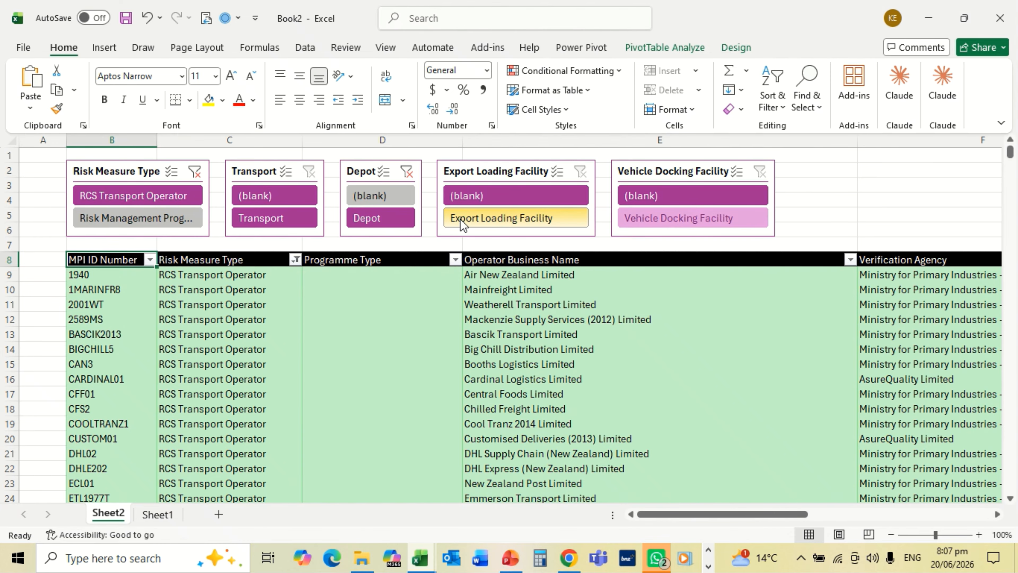
{"action": "left_click", "coordinate": [549, 217]}
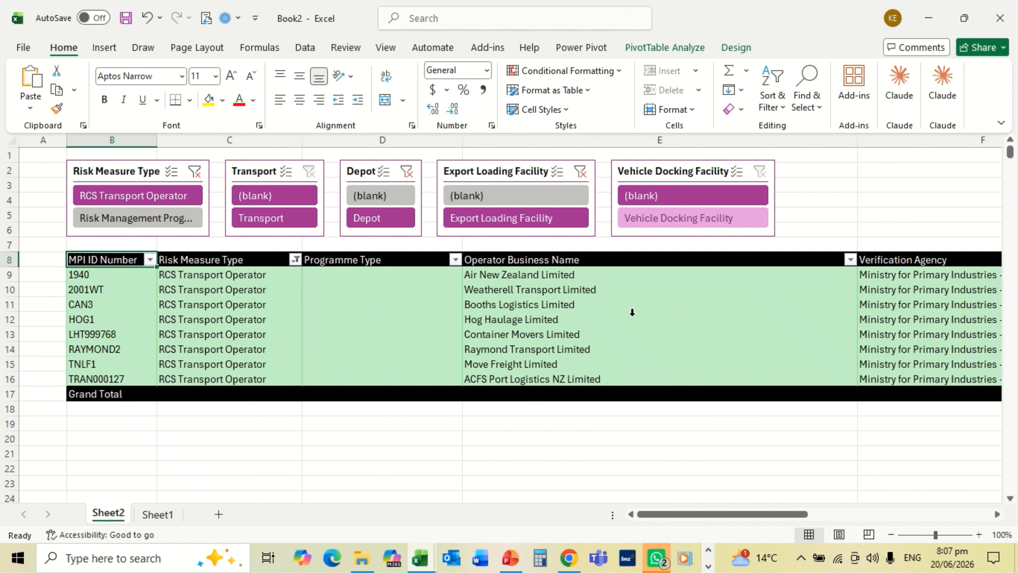
{"action": "left_click", "coordinate": [690, 314]}
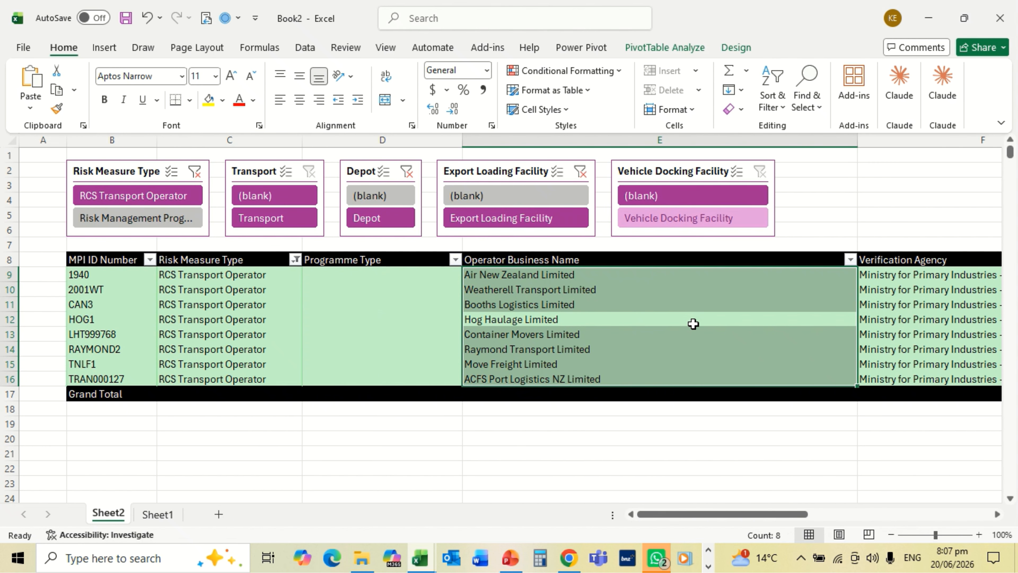
{"action": "left_click", "coordinate": [694, 324]}
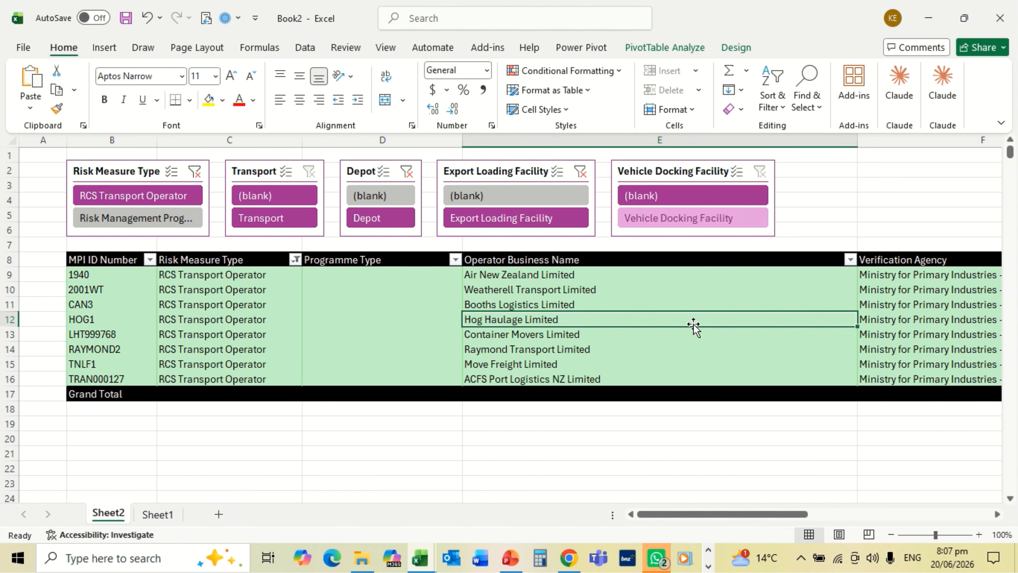
Check the Transporters folder path table on Sheet1 and return to the PivotTable report on Sheet2.
{"action": "left_click", "coordinate": [160, 515]}
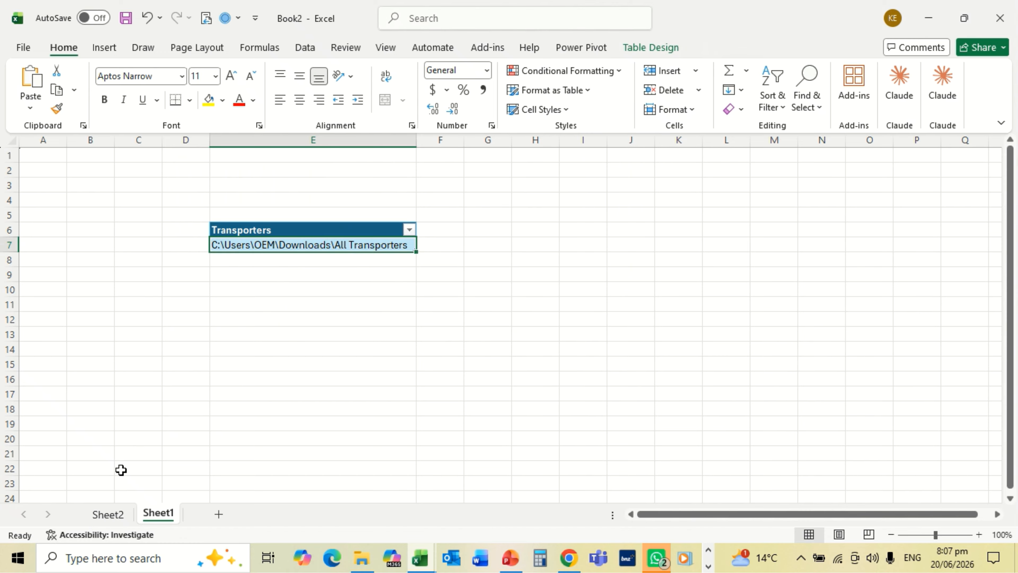
{"action": "left_click", "coordinate": [114, 515]}
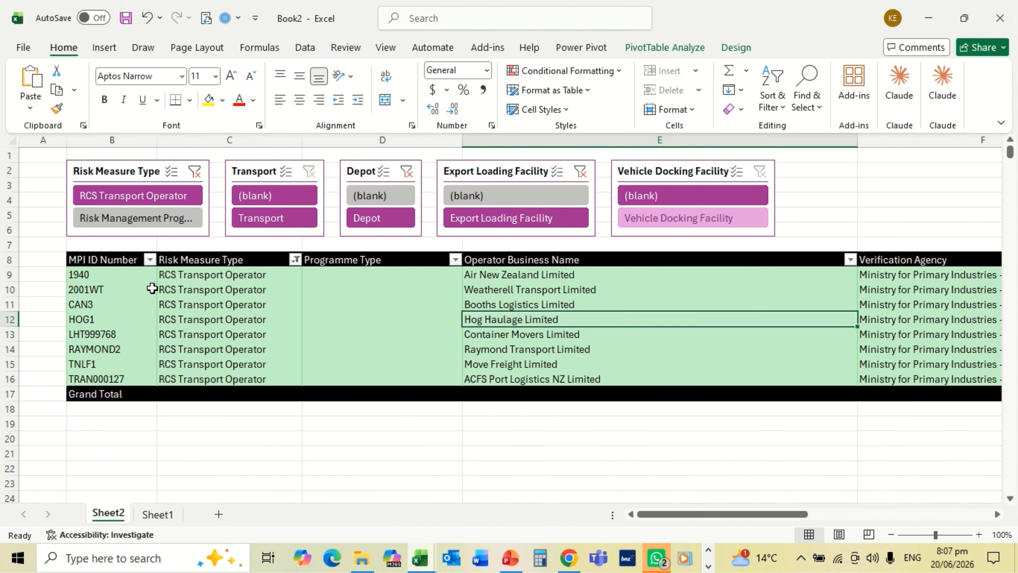